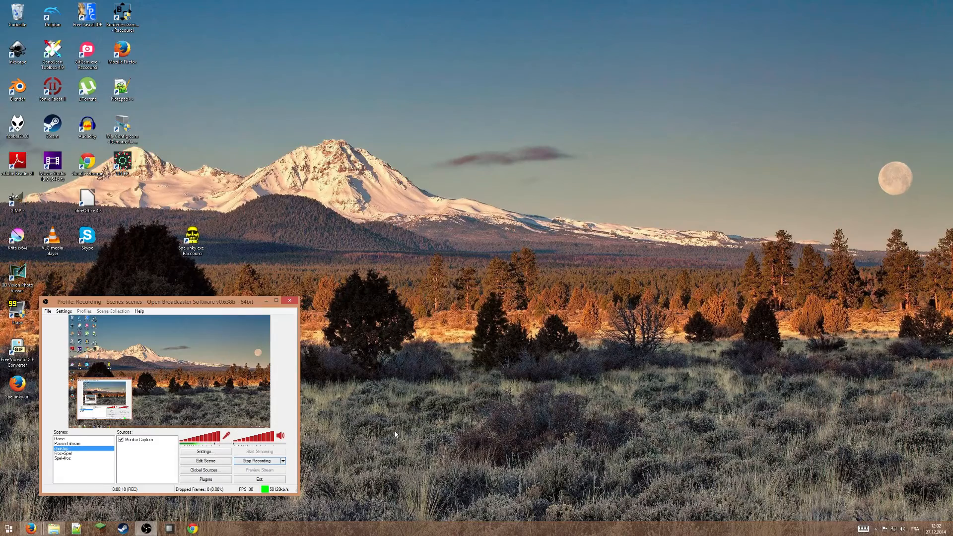
- View the Frozlunky 2.3a download page in Firefox
left_click(30, 528)
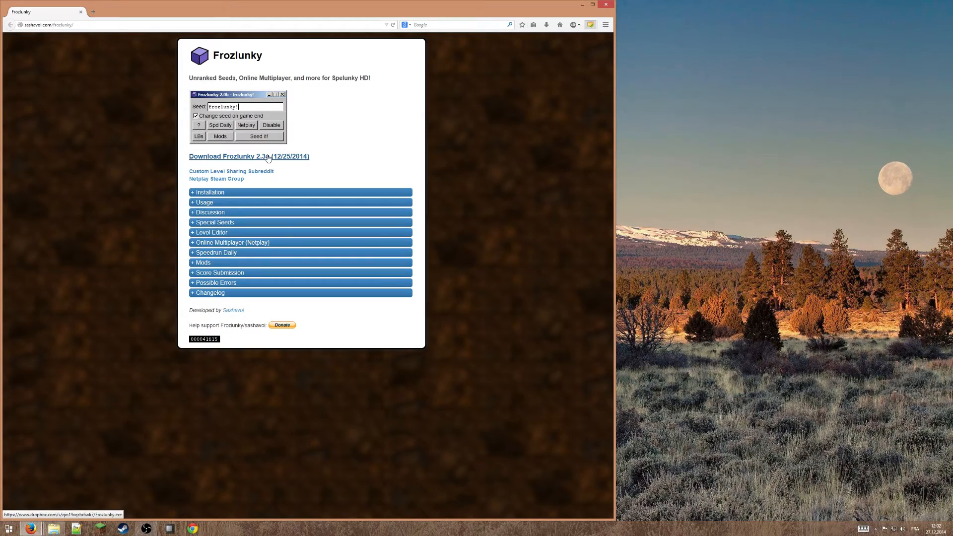
left_click(583, 5)
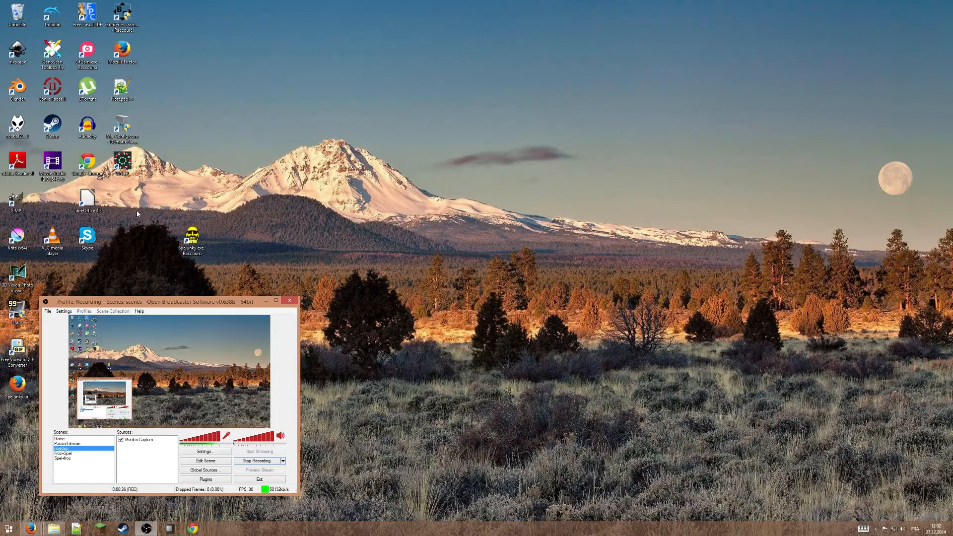
- Open the Spelunky Levels folder in File Explorer and position its window clear of the Spelunky desktop shortcut
left_click(57, 526)
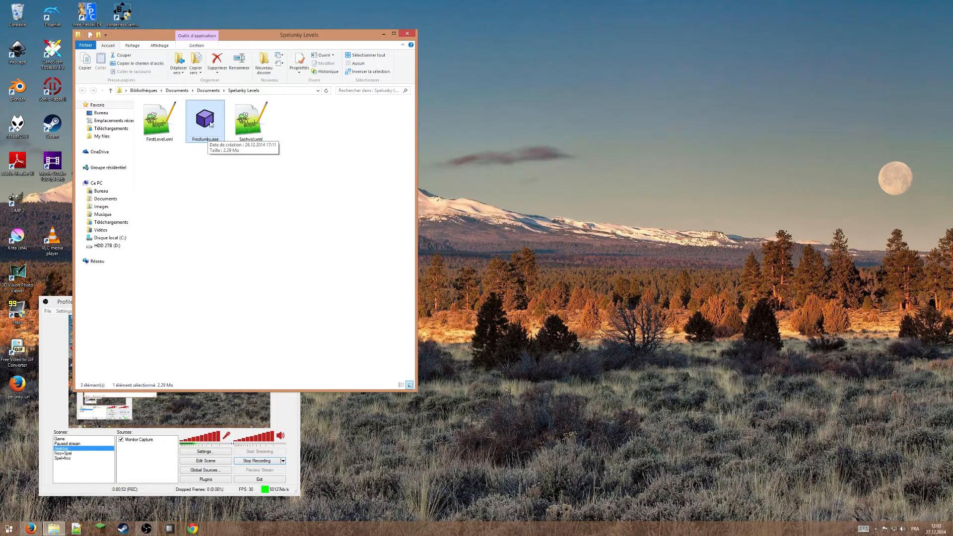
left_click_drag(233, 36, 188, 26)
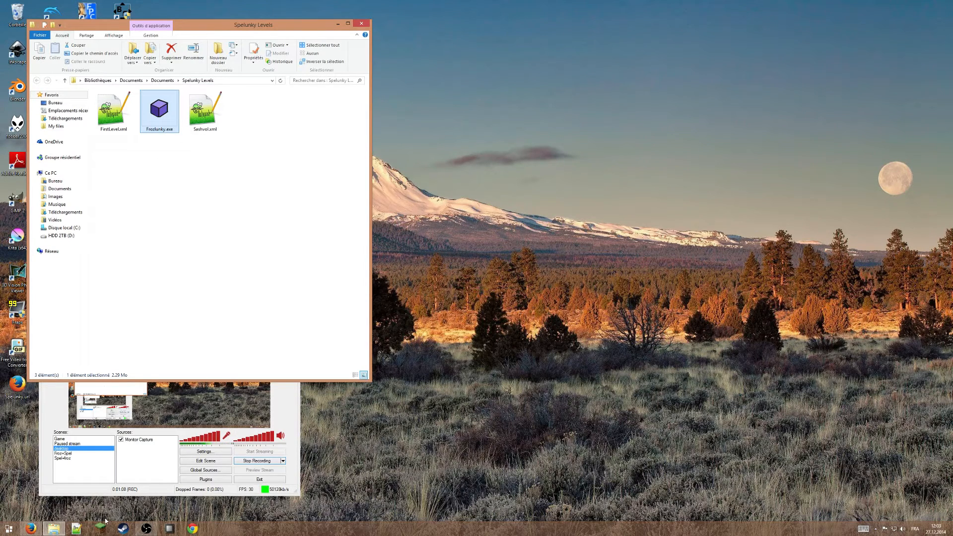
left_click_drag(314, 31, 512, 27)
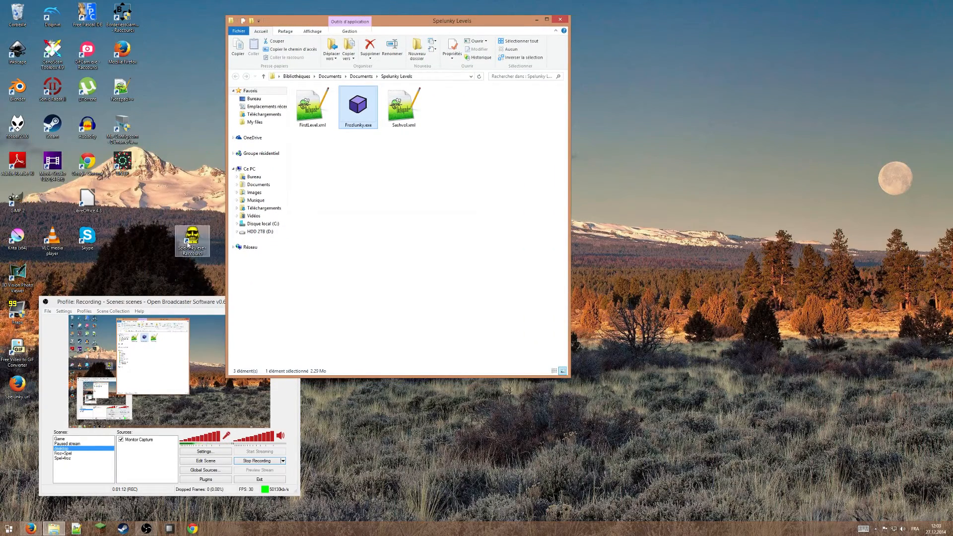
- Launch Spelunky from the desktop shortcut, place its window beside the folder, and continue past the title screen
double_click(187, 245)
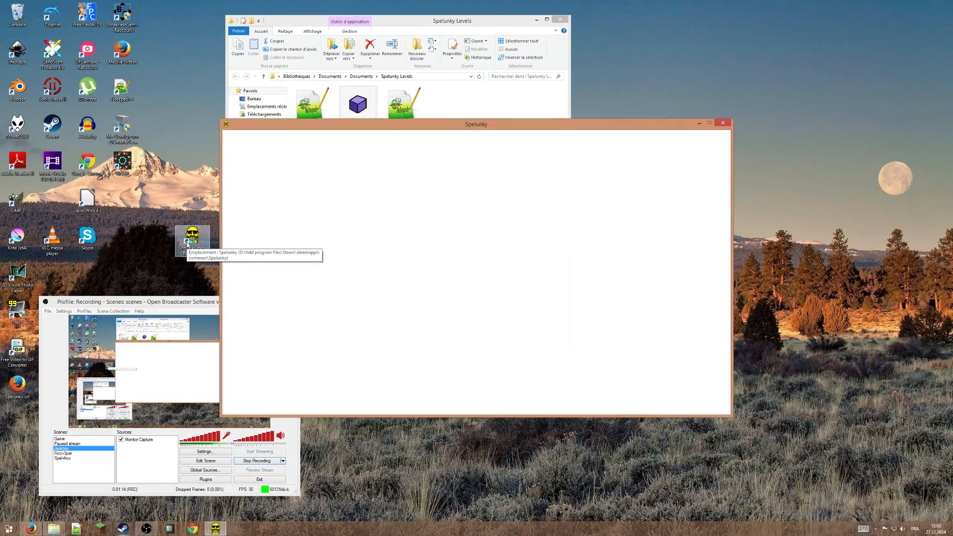
left_click_drag(350, 128, 540, 123)
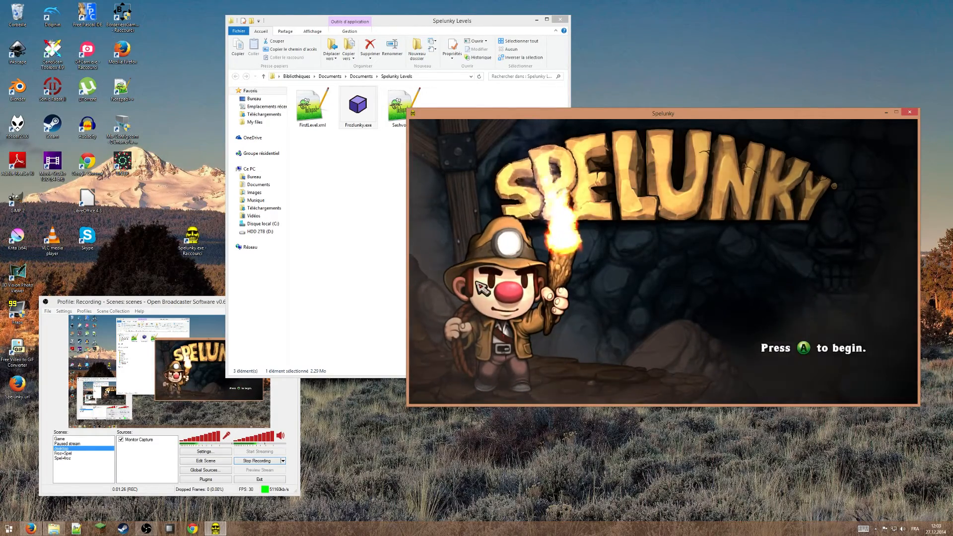
key("Return")
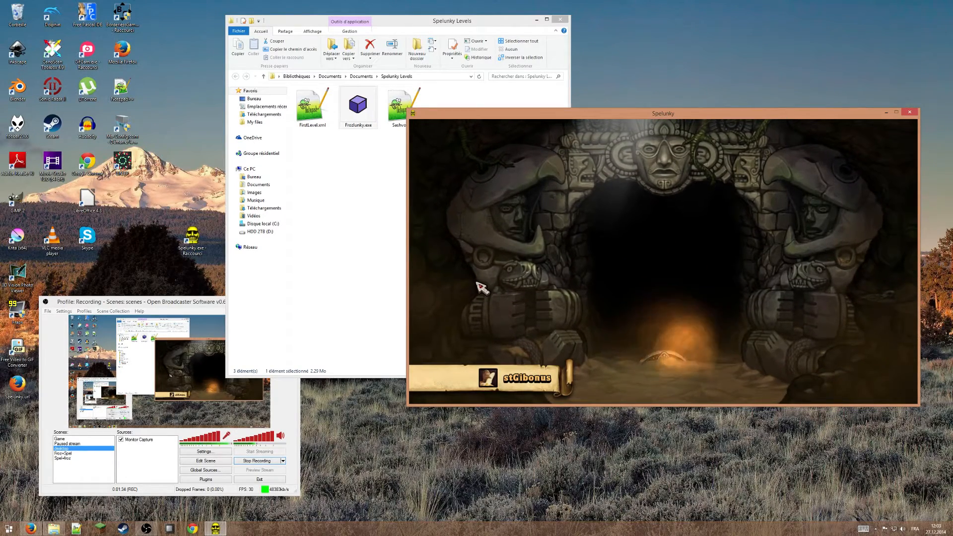
- Open the game's Graphics settings through Help & Options
key("Down")
key("Down")
key("Down")
key("Down")
key("Return")
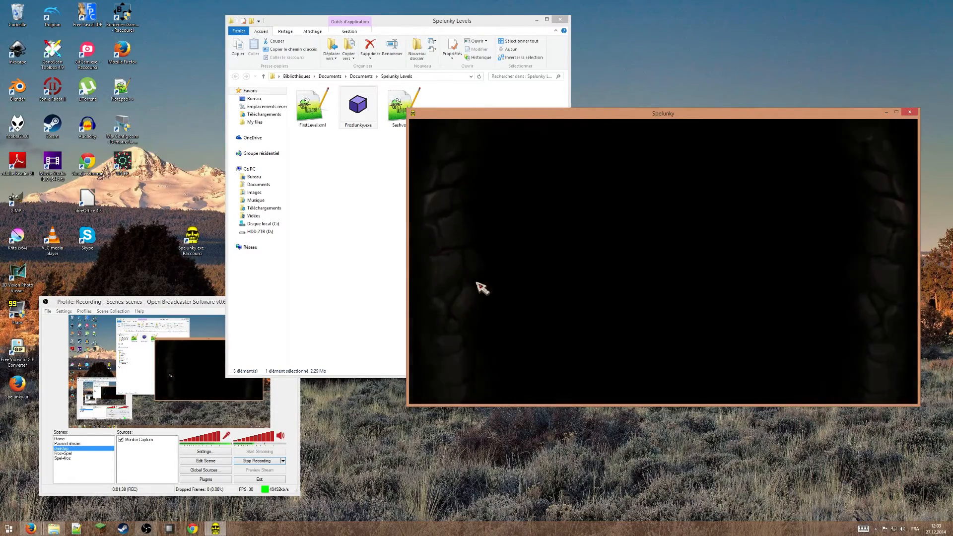
key("Down")
key("Down")
key("Return")
- Examine the Resolution, Fullscreen and Apply Screen Settings options in the Graphics settings
key("Down")
key("Up")
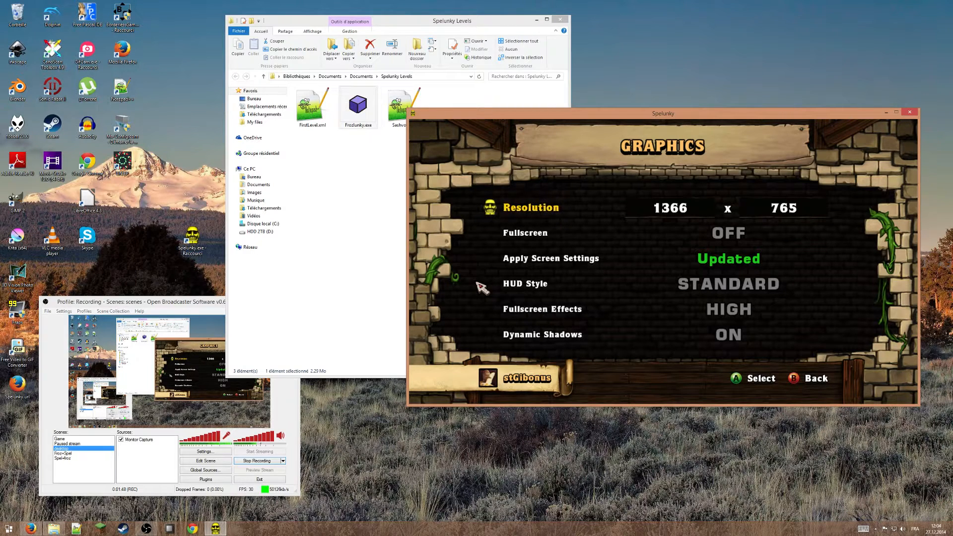
key("Down")
key("Up")
key("Down")
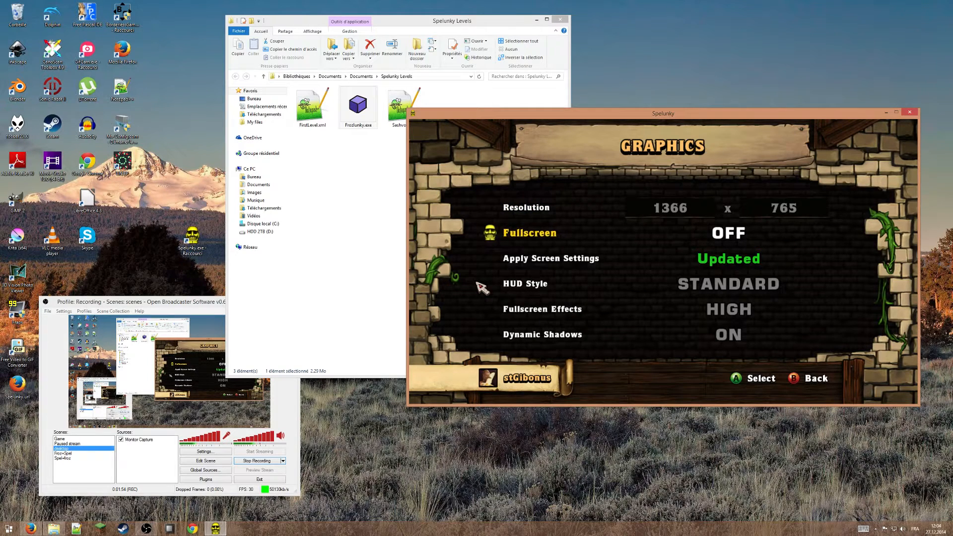
key("Down")
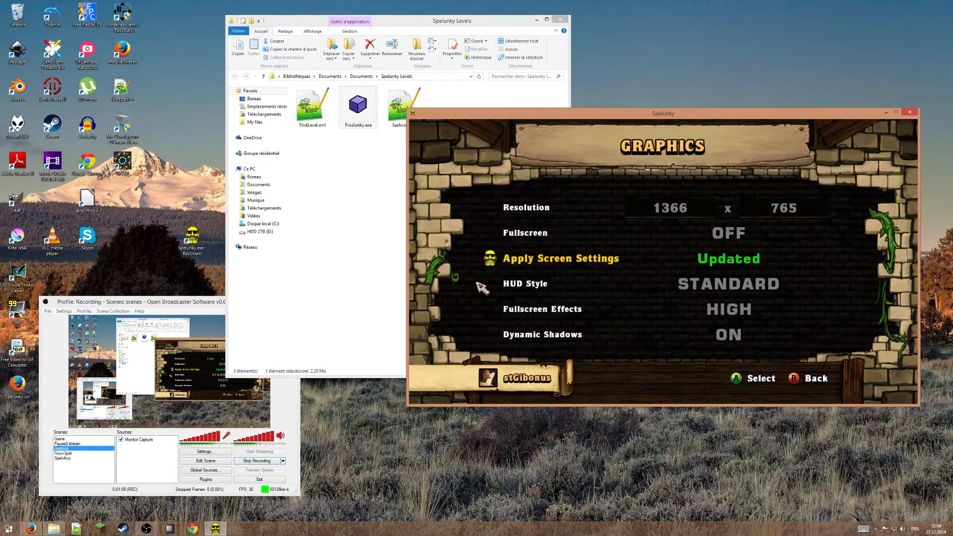
key("Up")
key("Up")
key("Down")
key("Down")
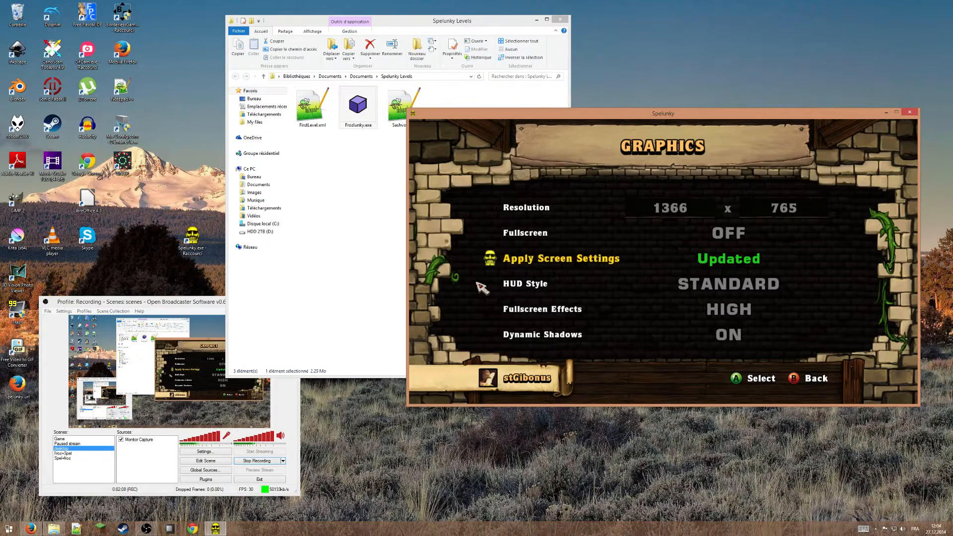
- Leave the Graphics settings for the main menu and start Play Game
key("Escape")
key("Escape")
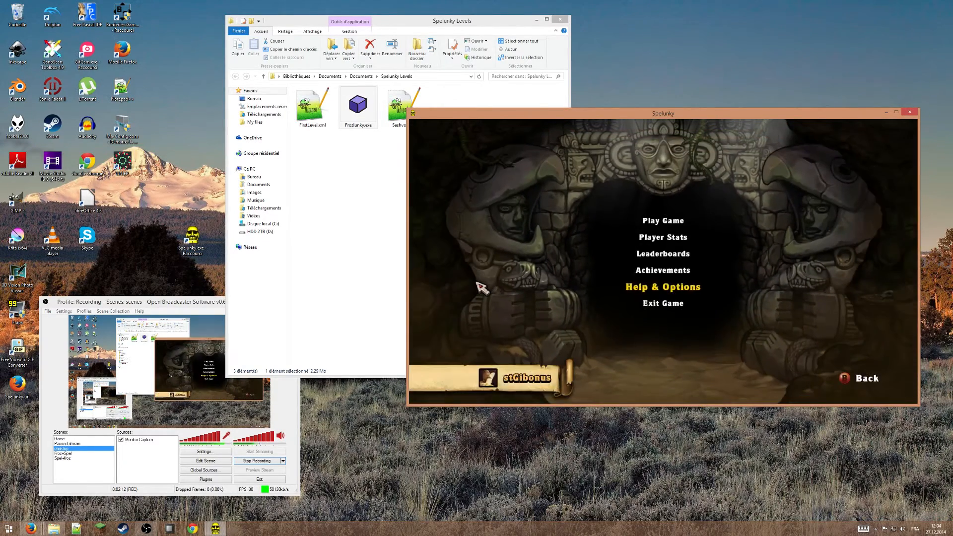
key("Up")
key("Up")
key("Up")
key("Up")
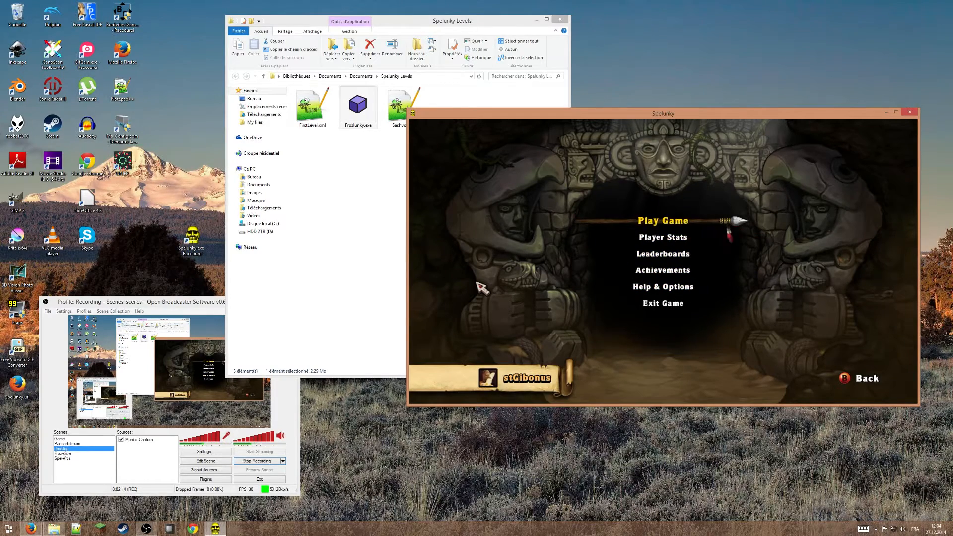
key("Return")
key("Return")
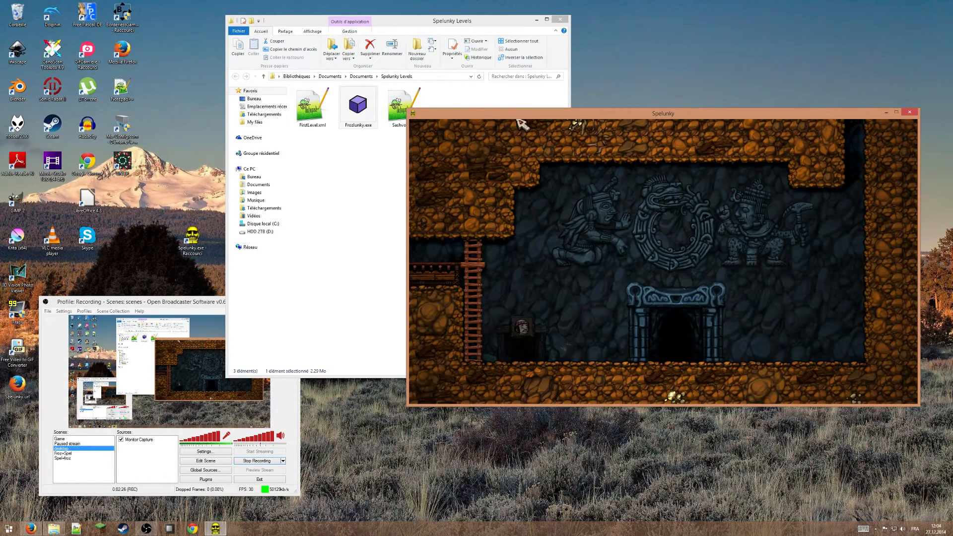
- Move the Spelunky Levels folder window clear of the game and run Frozlunky.exe
left_click_drag(418, 22, 218, 17)
left_click(555, 221)
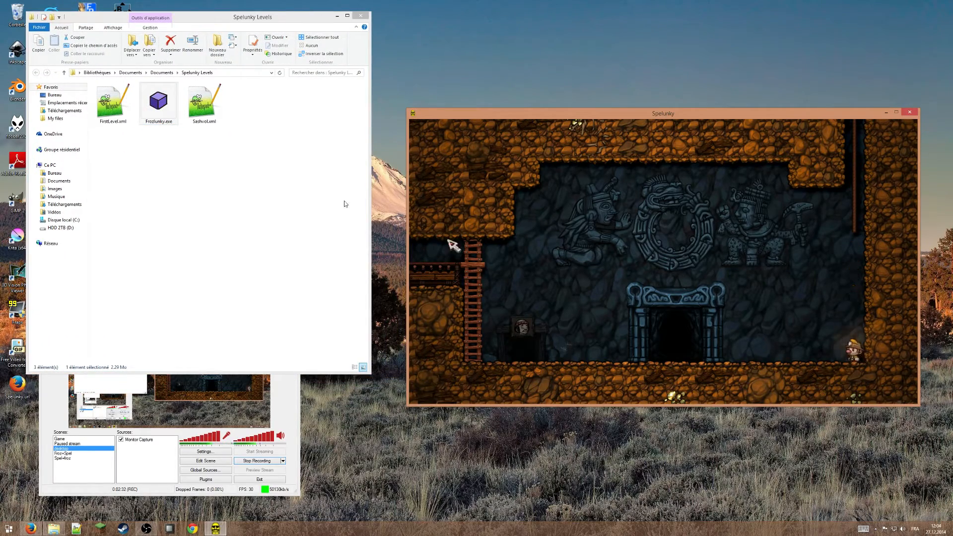
left_click(167, 116)
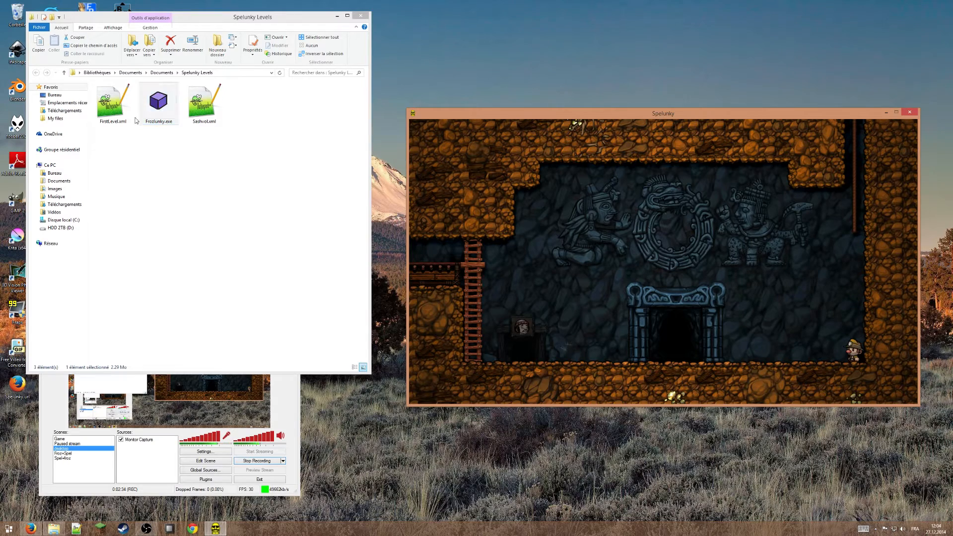
double_click(156, 119)
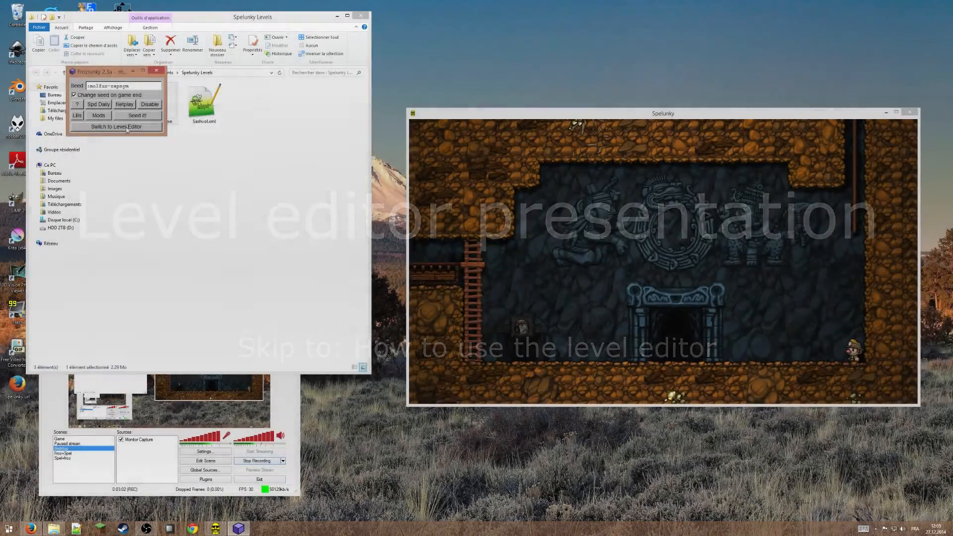
- Switch Frozlunky to the Level Editor, set the editor window size to 1.5x, and place it beside the game
left_click(125, 129)
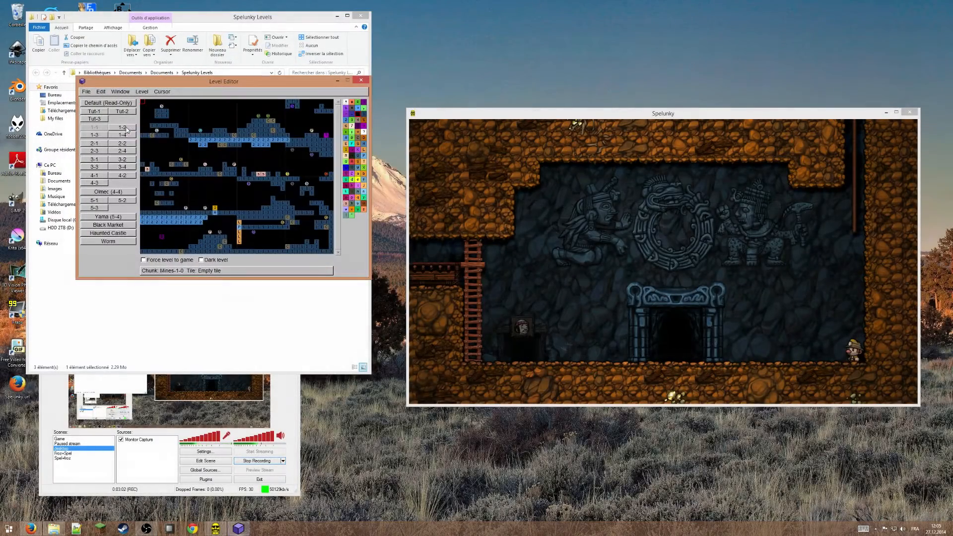
left_click_drag(199, 82, 158, 81)
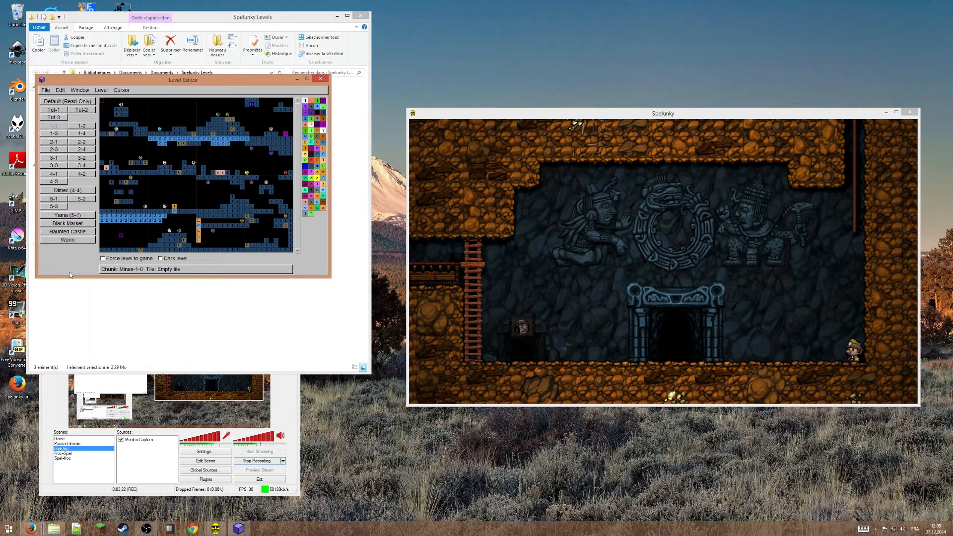
left_click(99, 90)
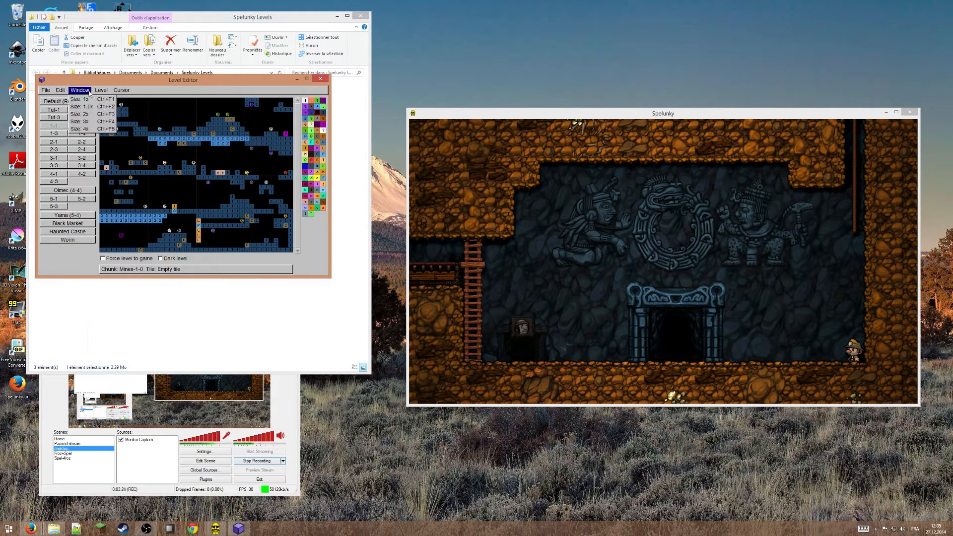
left_click(107, 83)
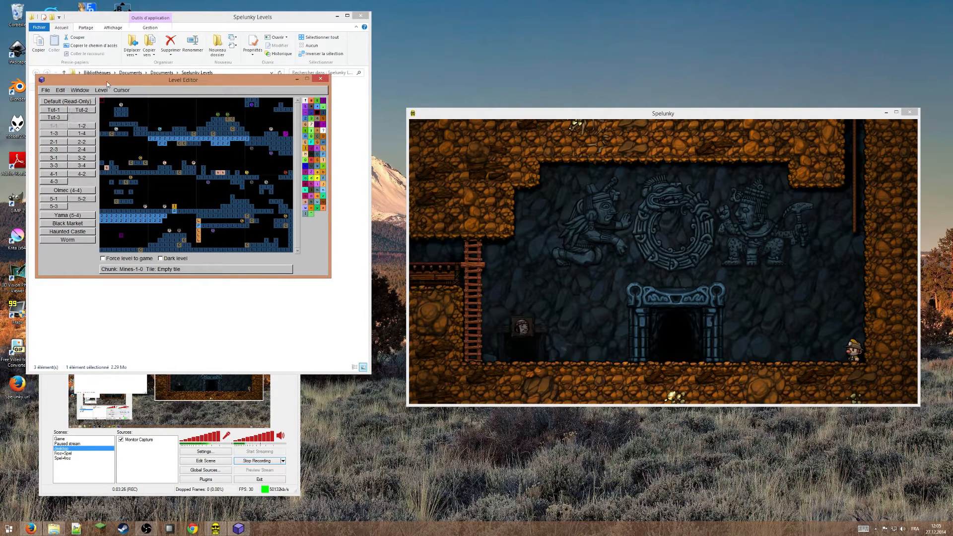
left_click(84, 93)
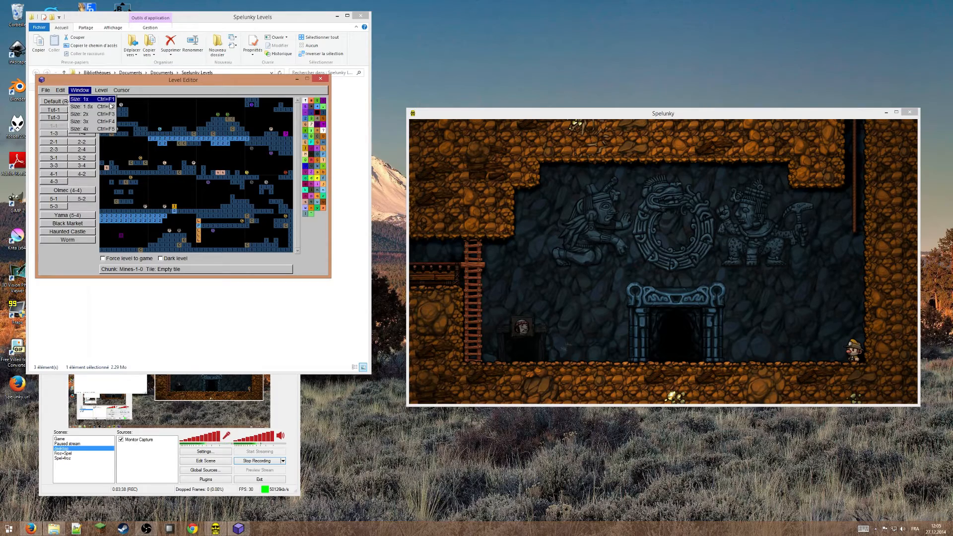
left_click(105, 107)
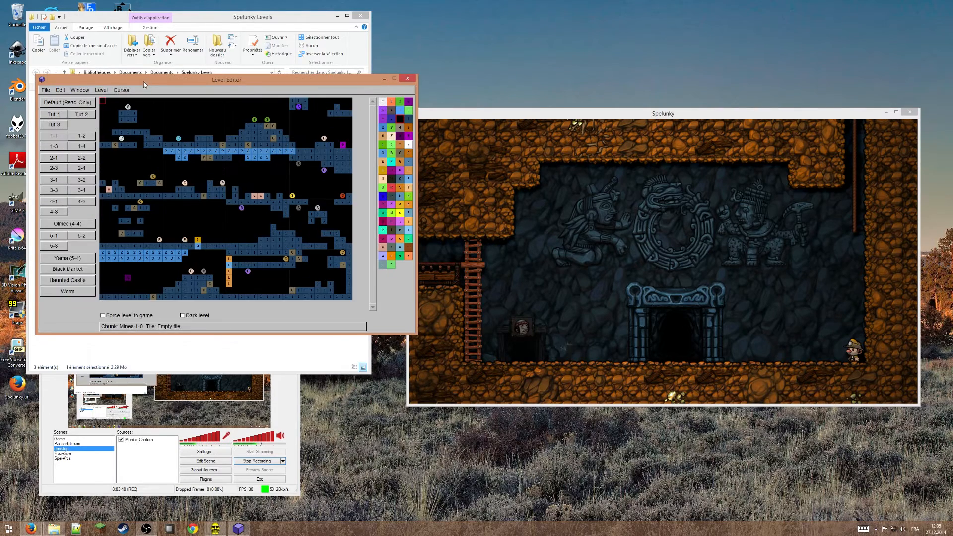
left_click_drag(145, 84, 116, 87)
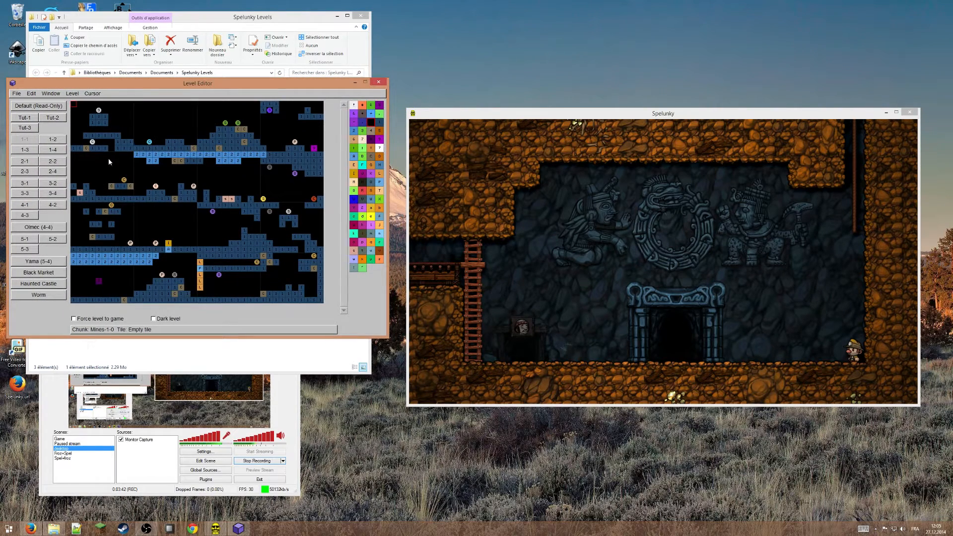
- Bring the Open Broadcaster Software window forward, shift it slightly, and return to the game and Level Editor windows
left_click(58, 414)
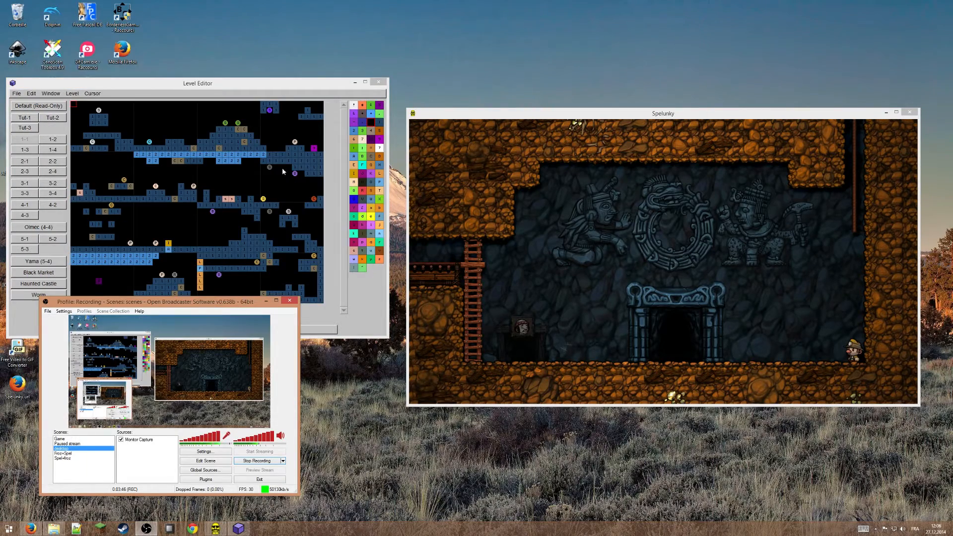
left_click_drag(222, 305, 251, 312)
left_click(483, 298)
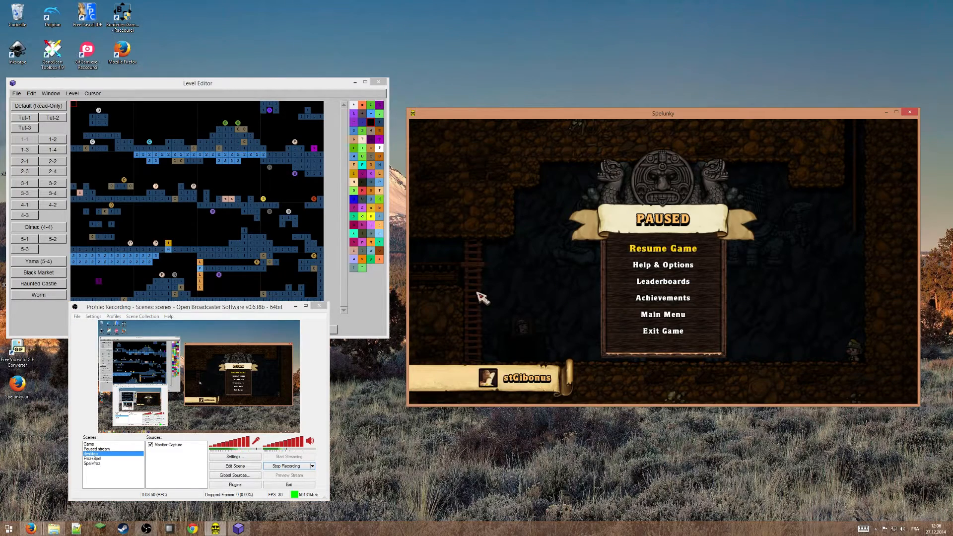
left_click(362, 301)
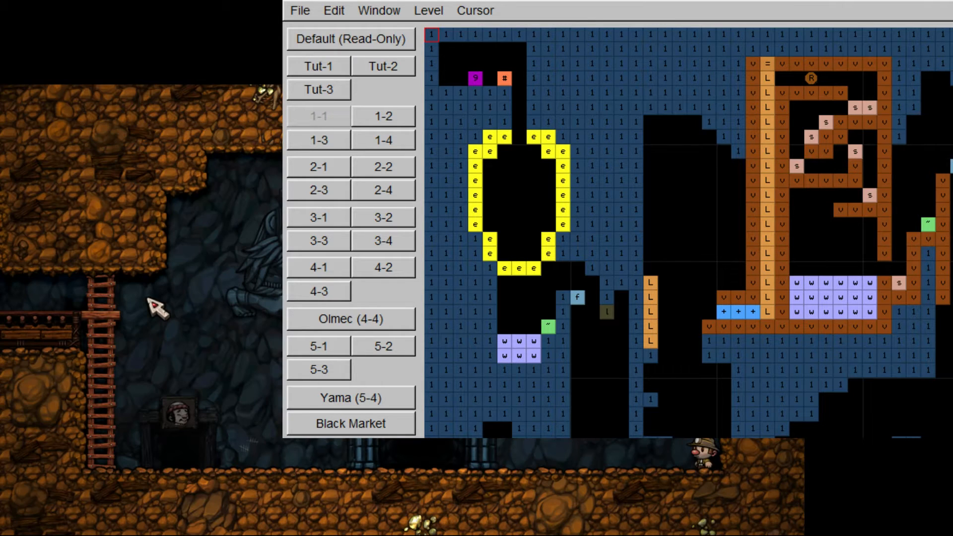
- Walk the character to the stone doorway, enter the first Mines level, and move toward the crate
key("Left")
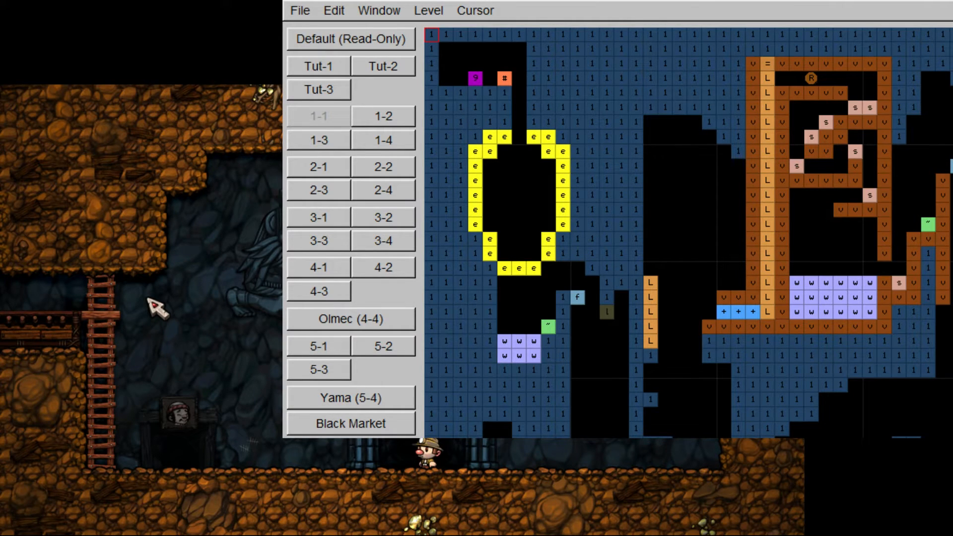
key("space")
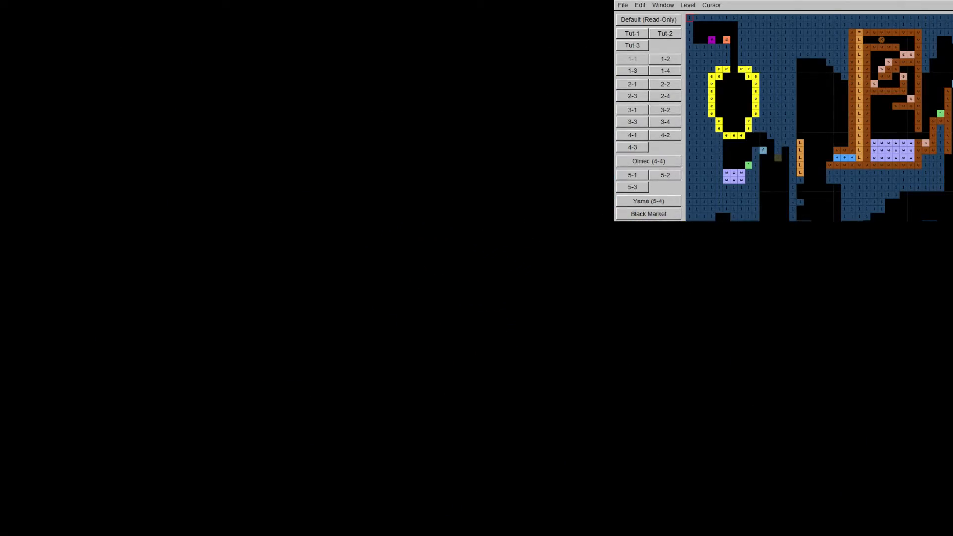
key("Right")
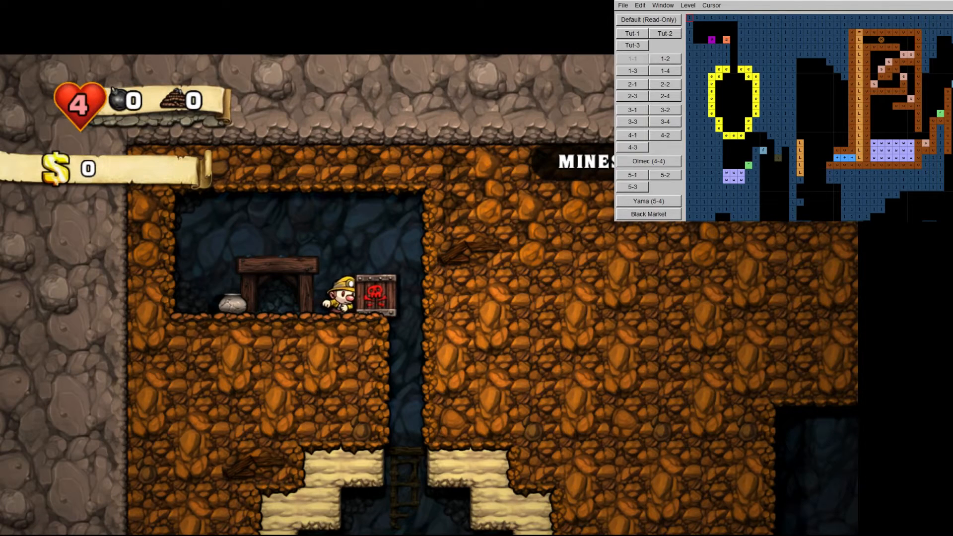
- Pause the game and switch to the Level Editor window showing FirstLevel.xml
key("Escape")
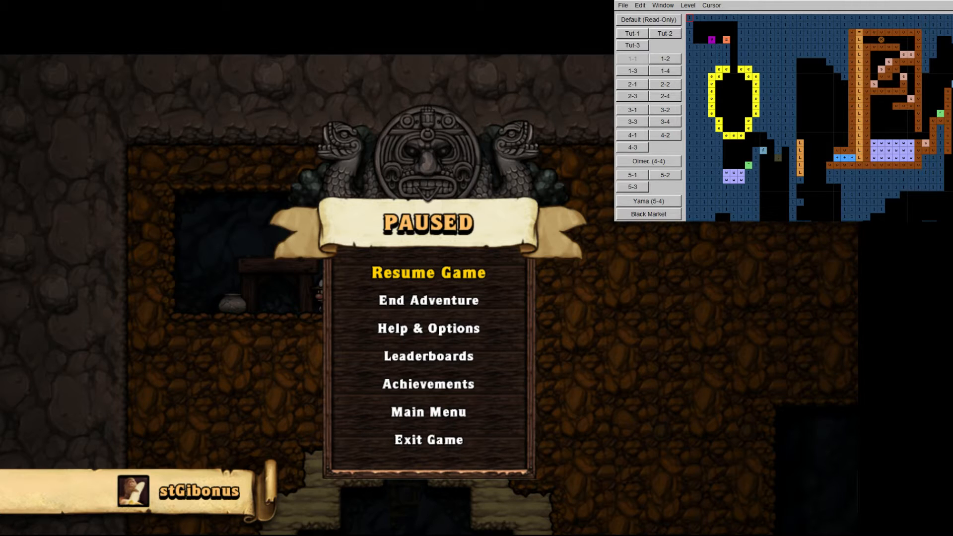
key("alt+Tab")
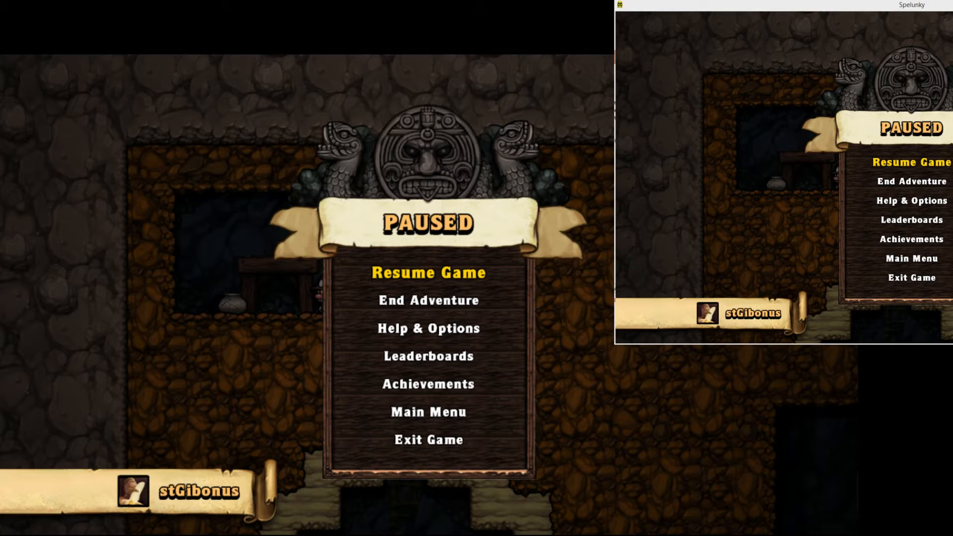
key("alt+Tab")
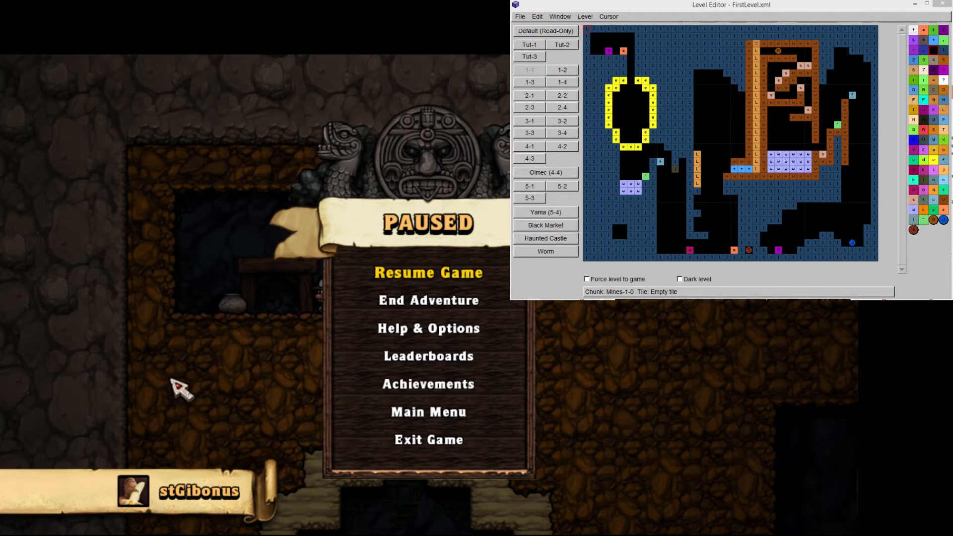
- Resume the game and lead the character down the shaft, through the small pool, and into the bottom cave with the crate
key("Escape")
key("Right")
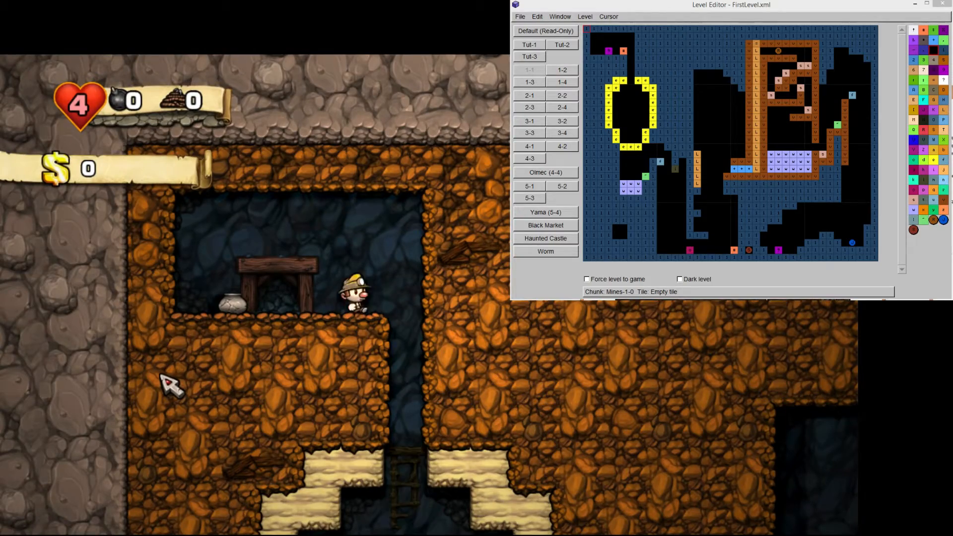
key("Right")
key("Left")
key("Down")
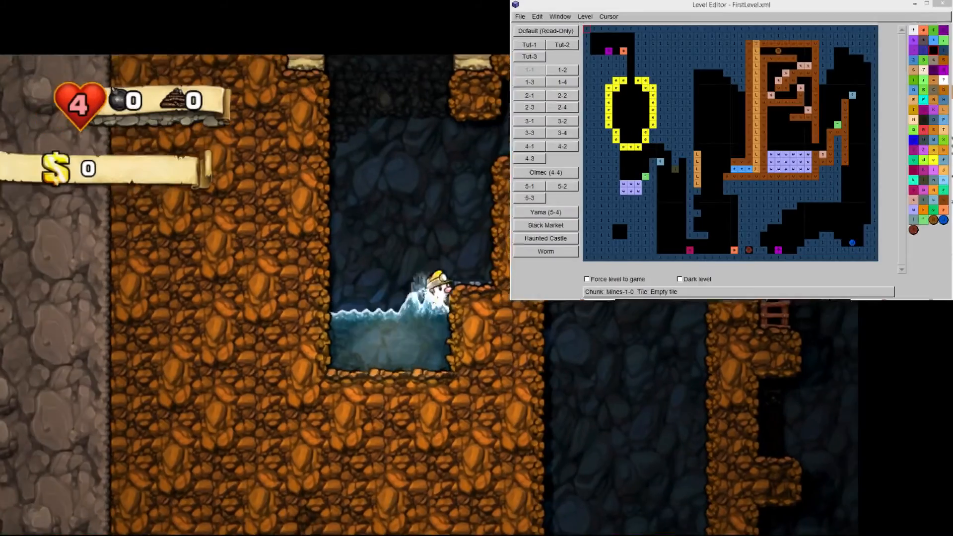
key("Right")
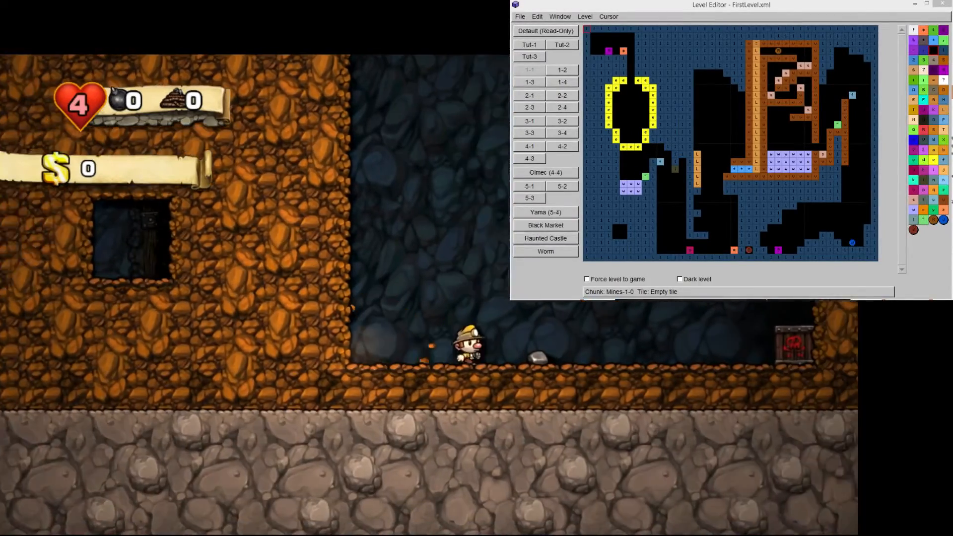
- Move the character to the tall ladder, climb it, and enter the spiked wooden maze
key("Right")
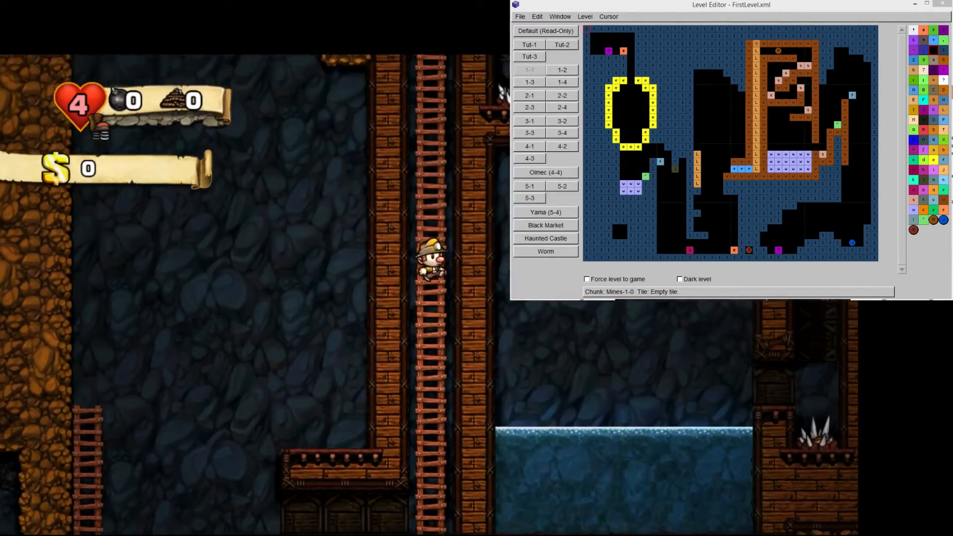
key("Up")
key("Right")
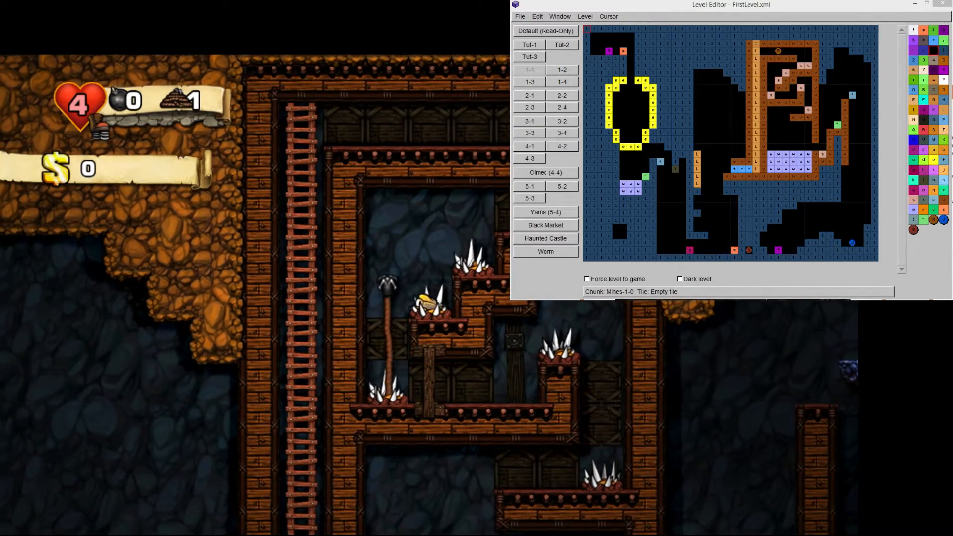
key("Left")
key("Up")
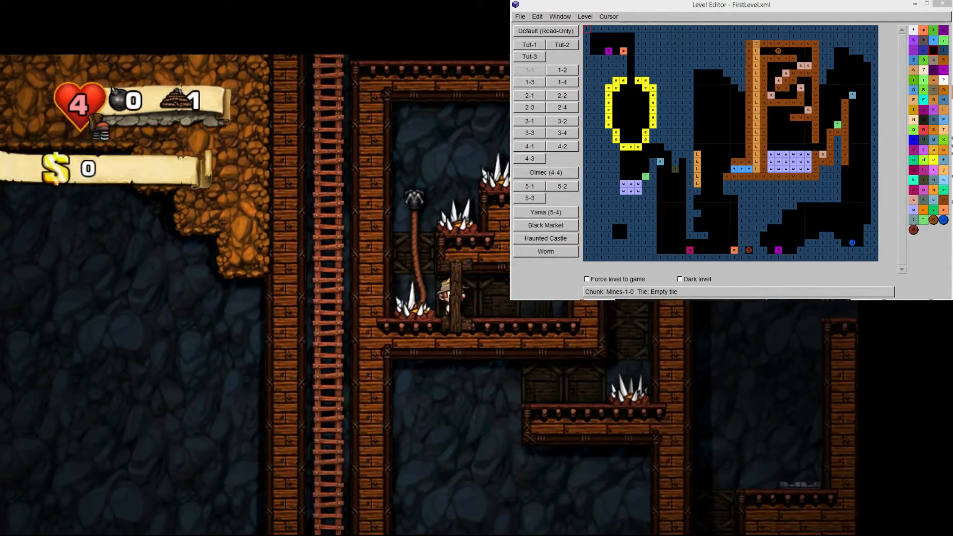
- Use the rope inside the spiked maze and descend past the wooden platforms to the ledge beside the lower pool
key("Right")
key("Down")
key("s")
key("Right")
key("Up")
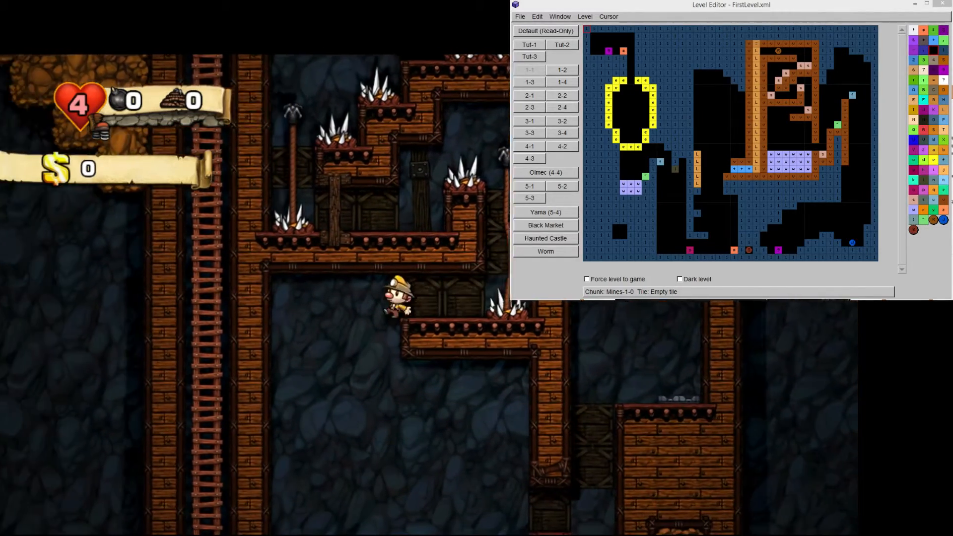
key("Left")
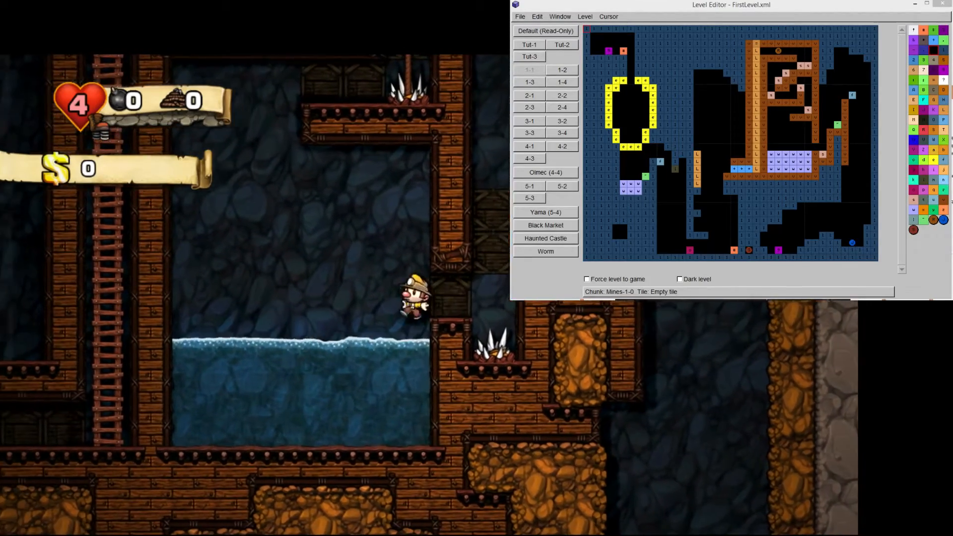
- Jump the character around the ledge beside the lower pool and past the spikes toward the outer shaft
key("z")
key("Right")
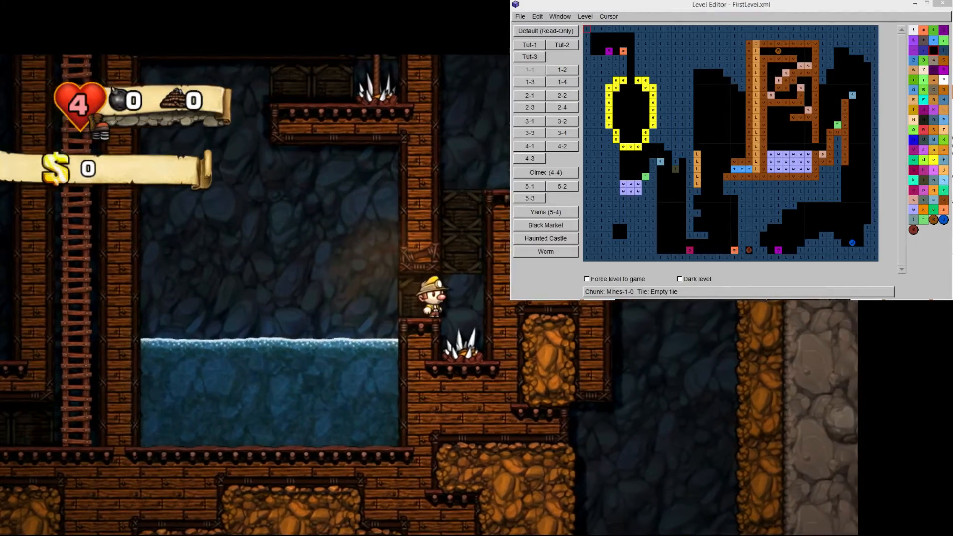
key("Left")
key("z")
key("z")
key("Right")
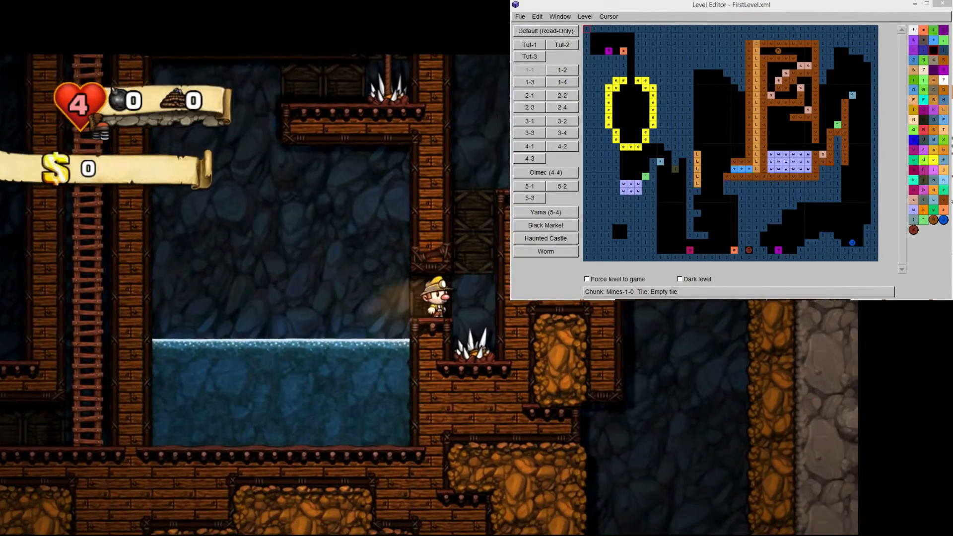
key("Right")
key("z")
key("z")
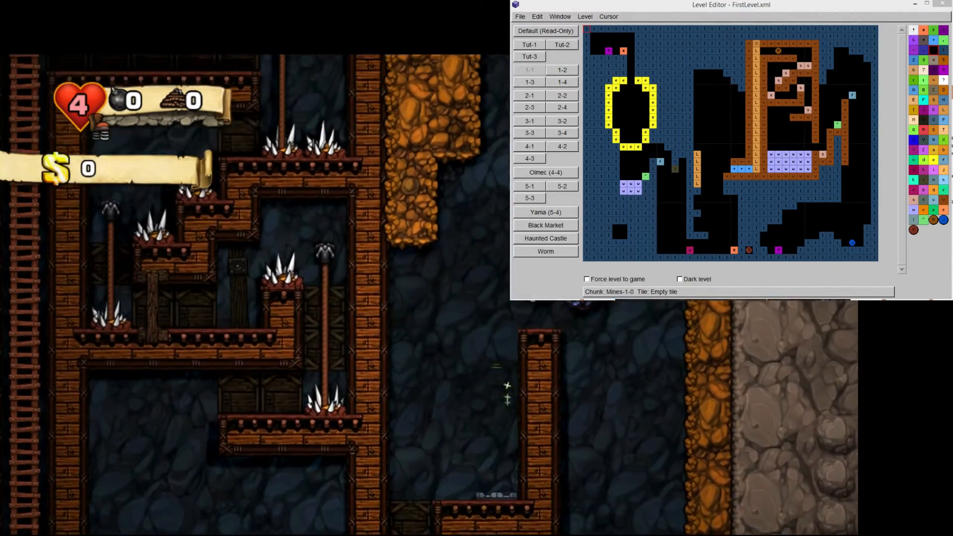
- Drop the character down the outer shaft into the exit cave, head for the exit door, and pause the game
key("Right")
key("z")
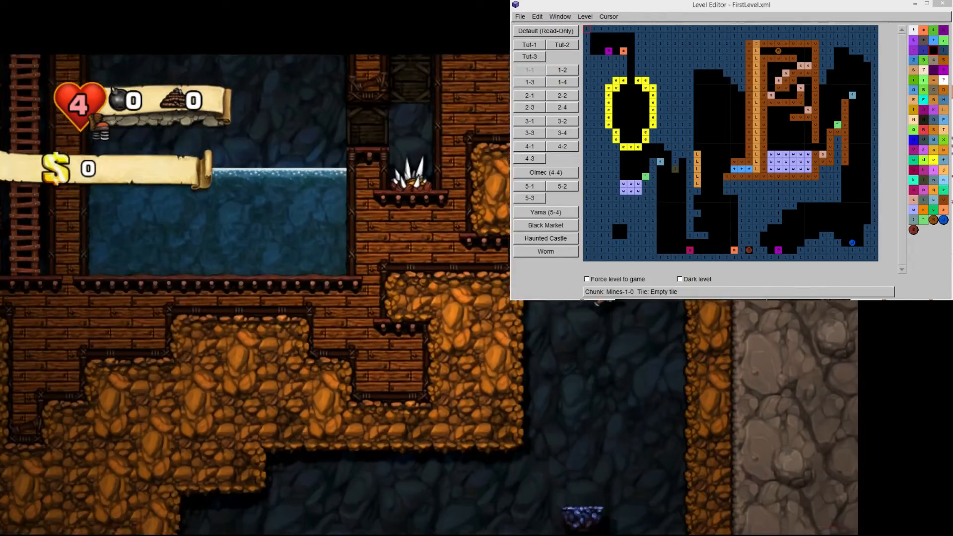
key("Right")
key("z")
key("Left")
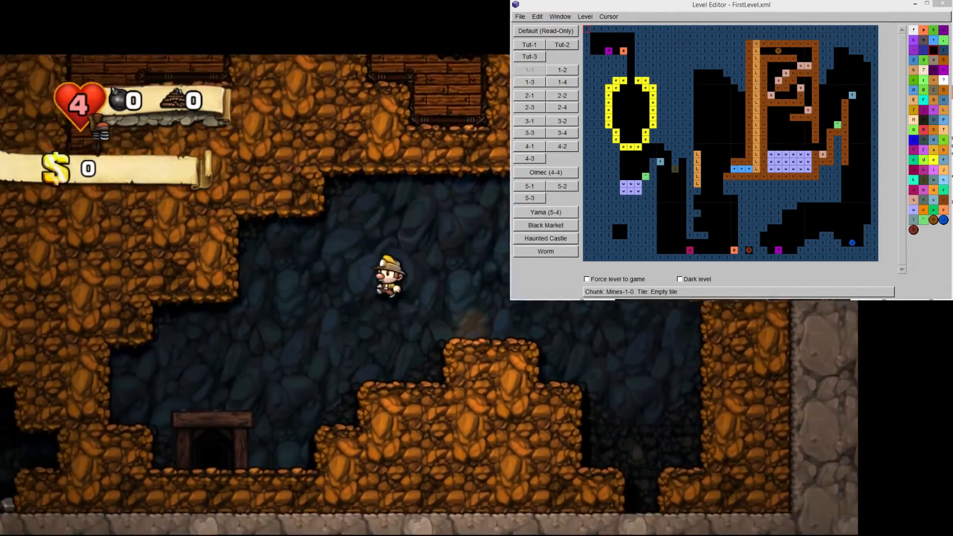
key("Escape")
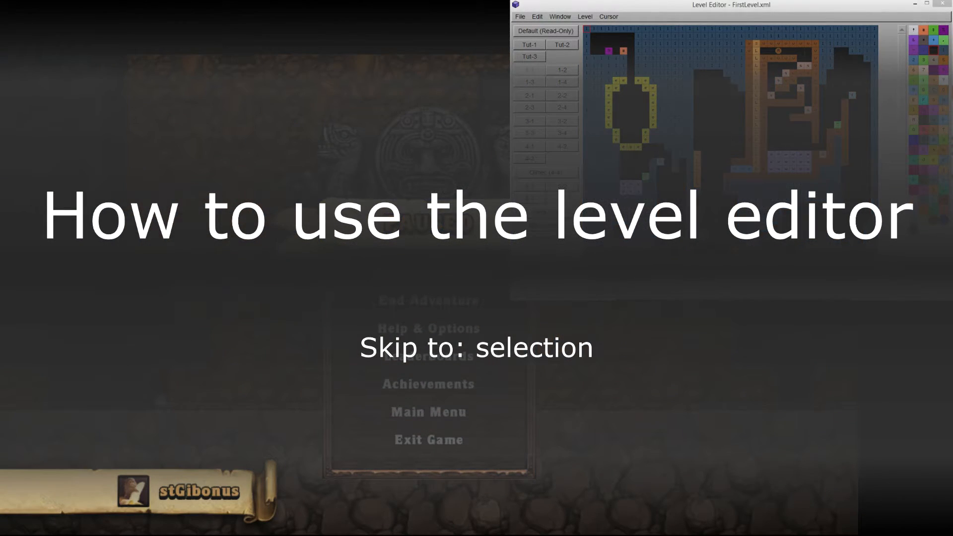
- Open level 1-3 in the Level Editor and delete every tile from its grid
left_click(536, 84)
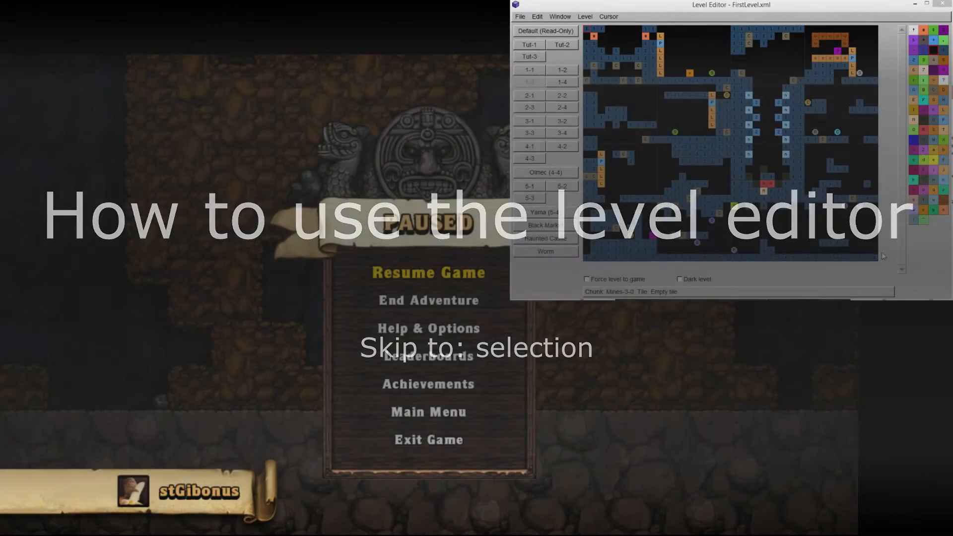
left_click_drag(817, 228, 591, 38)
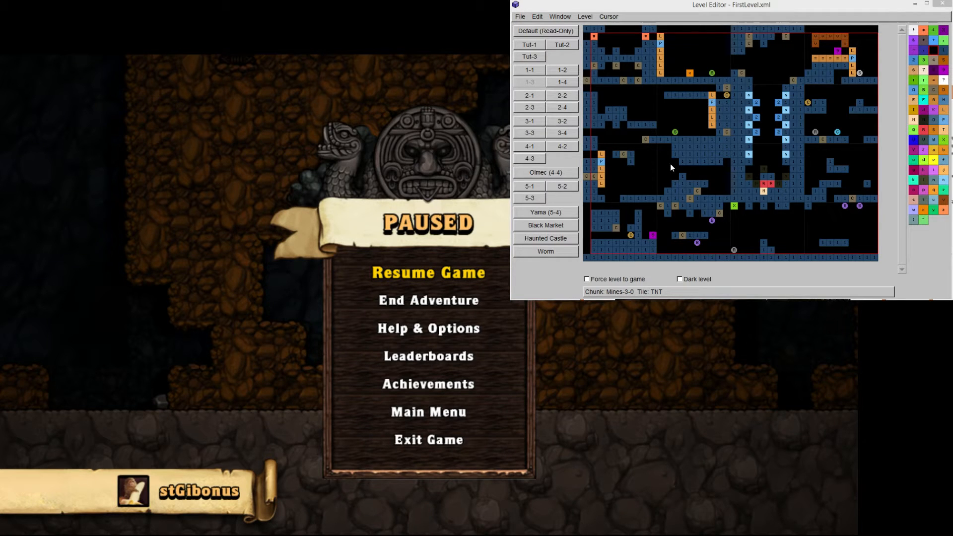
key("Delete")
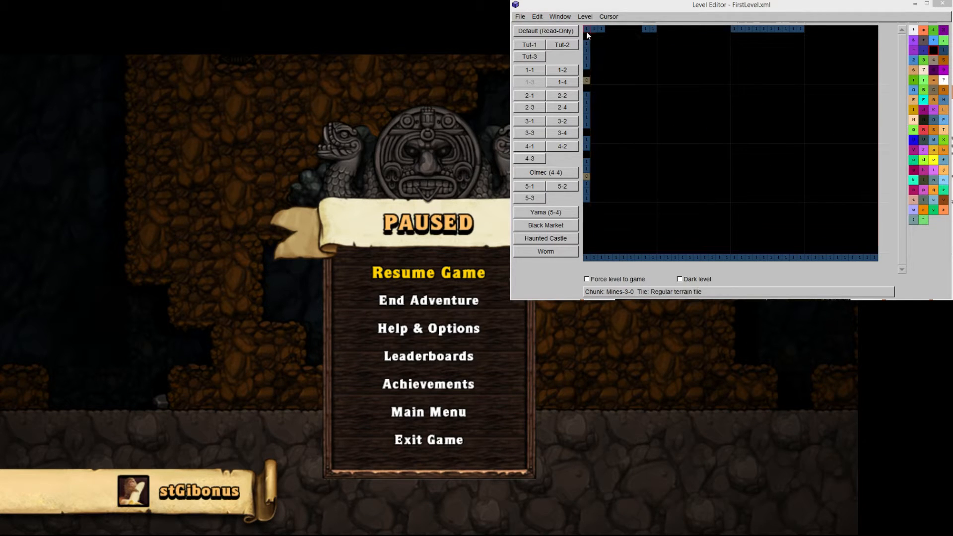
left_click(608, 80)
mouse_move(871, 260)
left_mouse_down()
mouse_move(588, 29)
mouse_move(873, 262)
left_mouse_up()
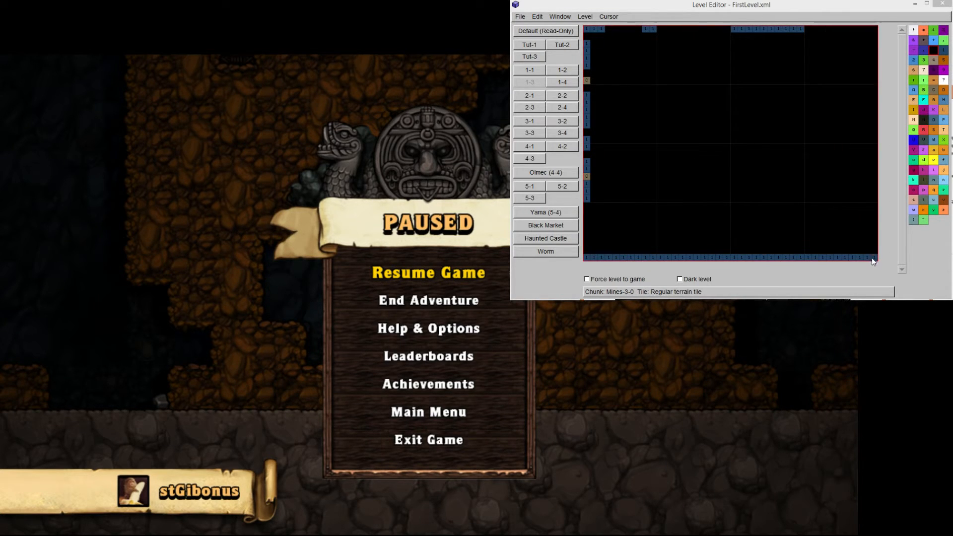
key("Delete")
left_click(675, 104)
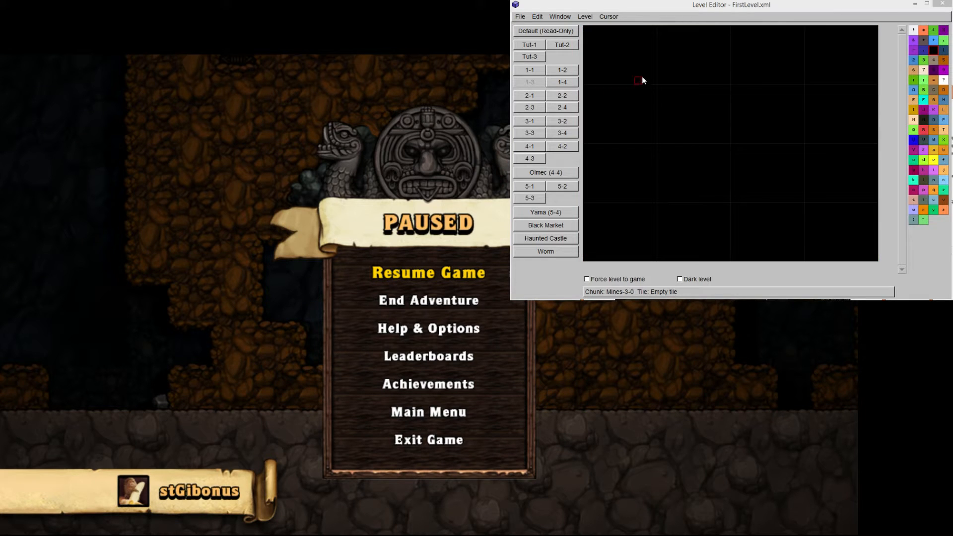
left_click(666, 119)
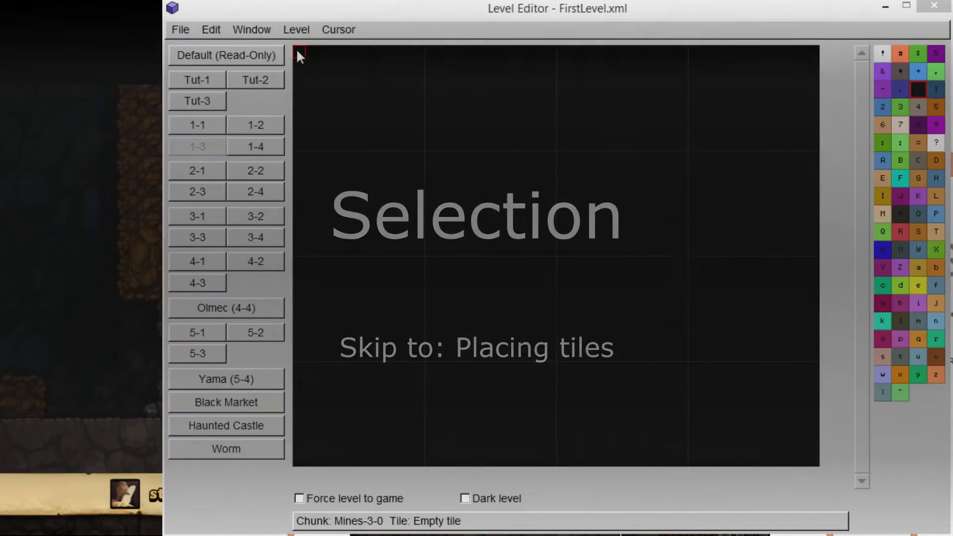
- Practise selecting the whole grid, a single tile, and rectangular areas of the empty level
left_click_drag(296, 49, 810, 464)
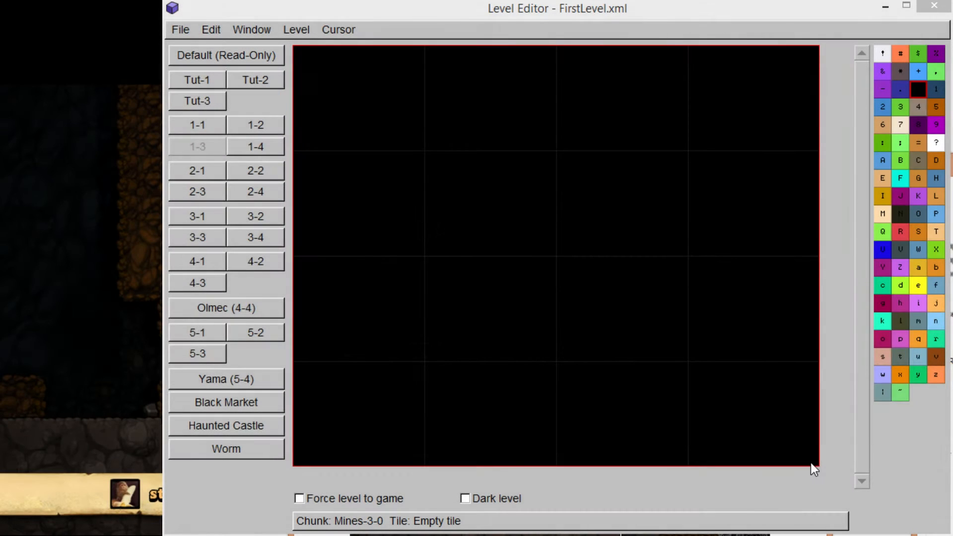
left_click(467, 188)
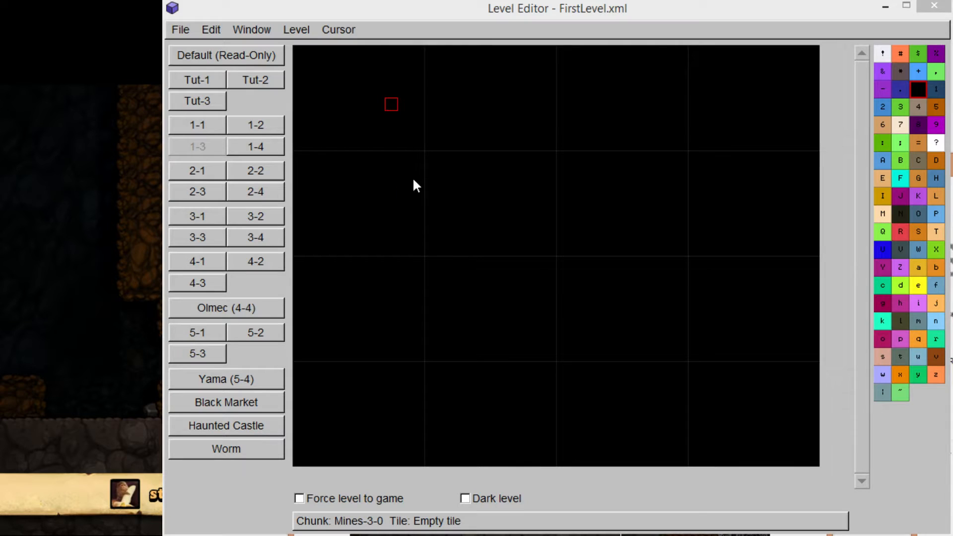
left_click_drag(536, 170, 549, 183)
left_click(235, 191)
left_click(198, 153)
left_click_drag(409, 89, 524, 117)
left_click_drag(415, 179, 651, 346)
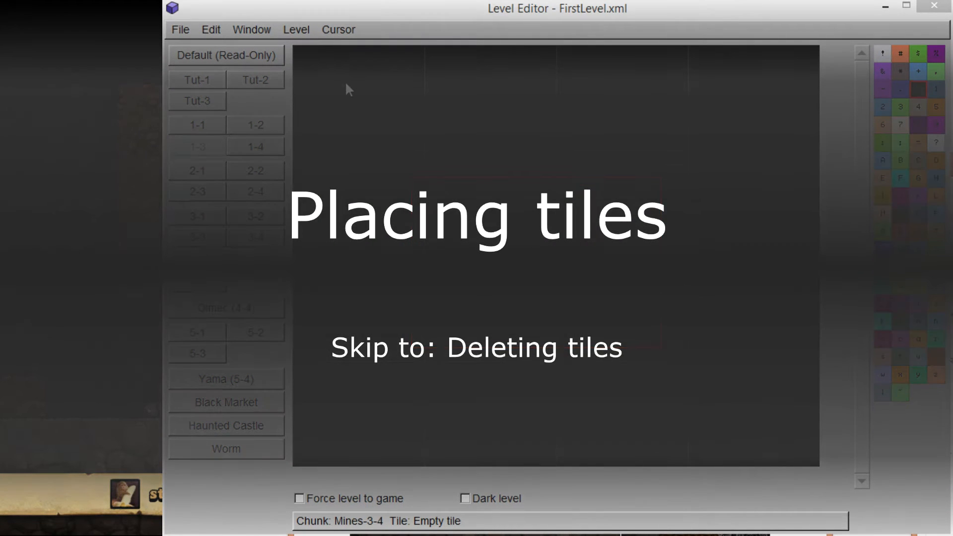
- Pick the regular terrain tile (1) and fill the ten-tile bottom row of the first chunk with it
left_click(347, 84)
left_click_drag(306, 55, 302, 466)
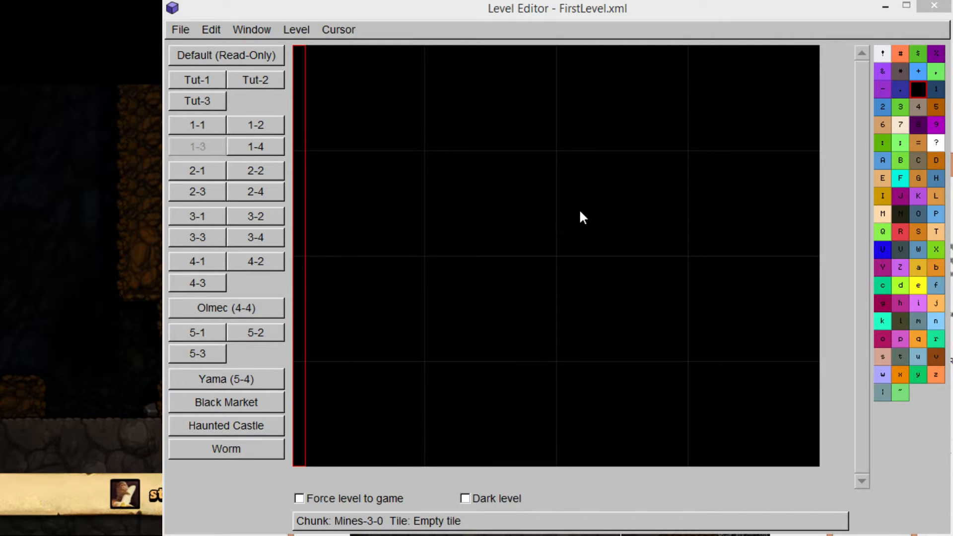
left_click(935, 90)
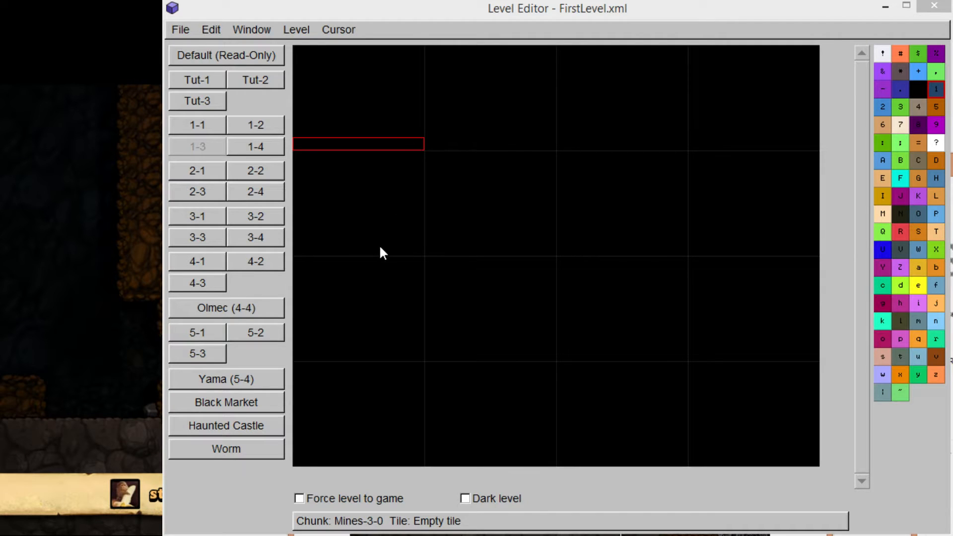
key("1")
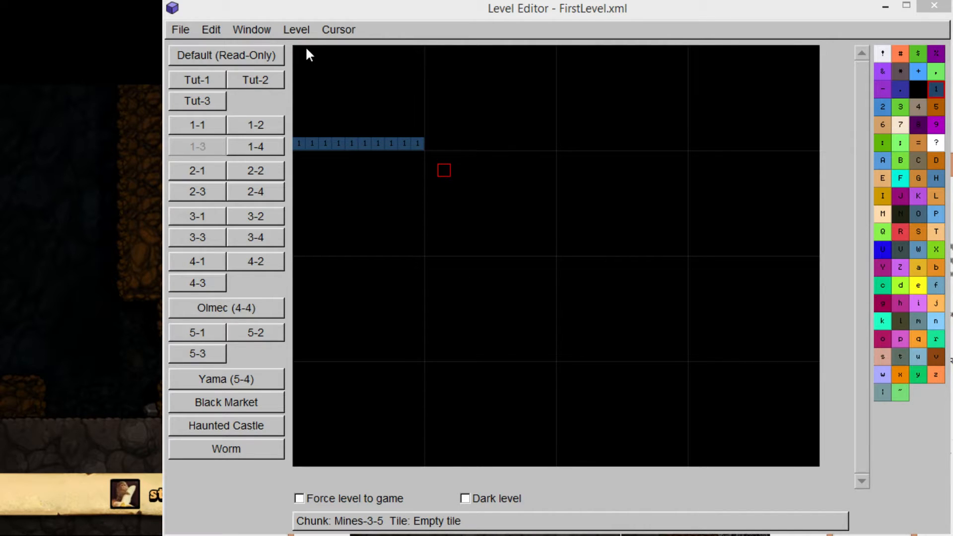
- Paint a one-tile-thick border of regular terrain tiles around all four sides of the level grid
left_click_drag(300, 51, 551, 58)
left_click_drag(302, 52, 416, 54)
left_click_drag(688, 53, 617, 467)
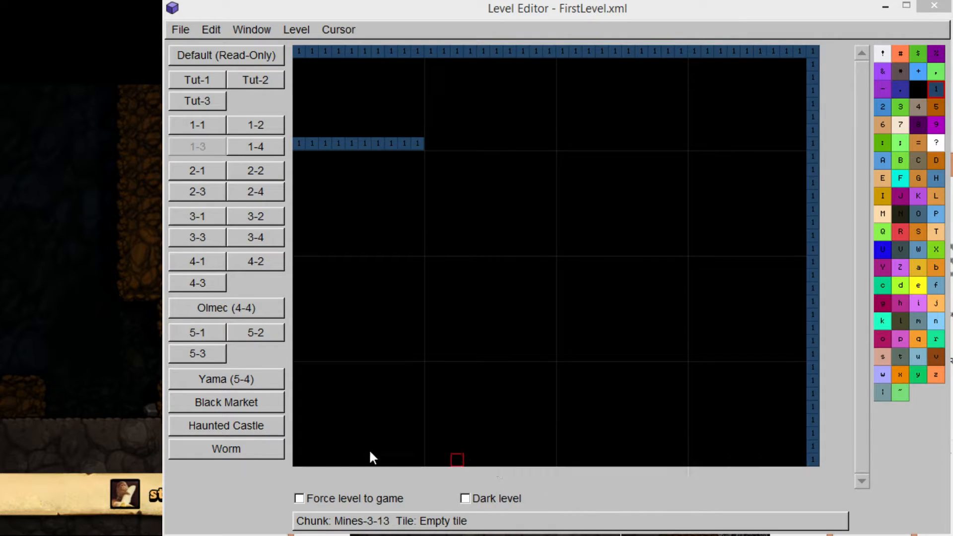
left_click_drag(300, 462, 803, 454)
left_click_drag(299, 449, 304, 63)
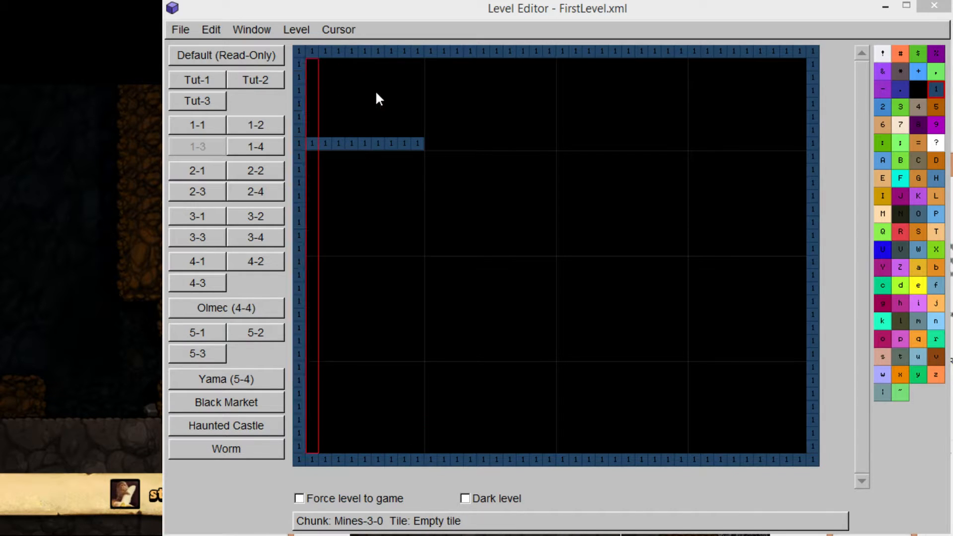
- Select an area 3 tiles wide and 6 tiles high as the brush and stamp four separate regular terrain blocks inside the border
left_click_drag(464, 102, 485, 140)
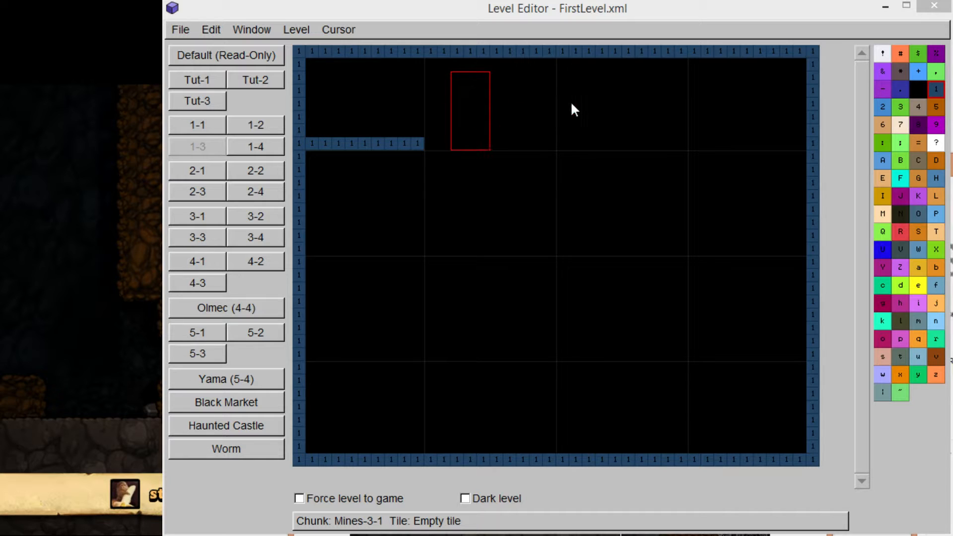
left_click(932, 97)
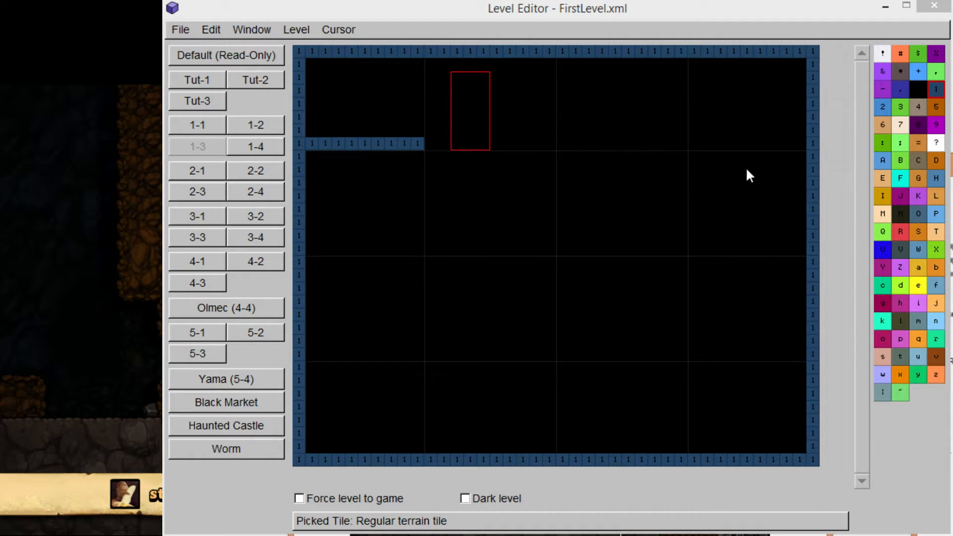
left_click(484, 118)
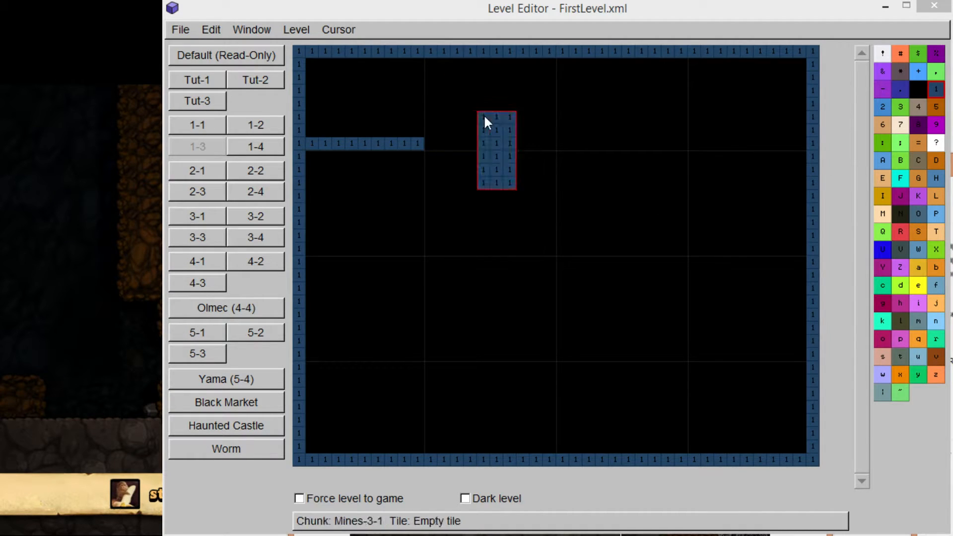
left_click(585, 145)
left_click(559, 279)
left_click(441, 276)
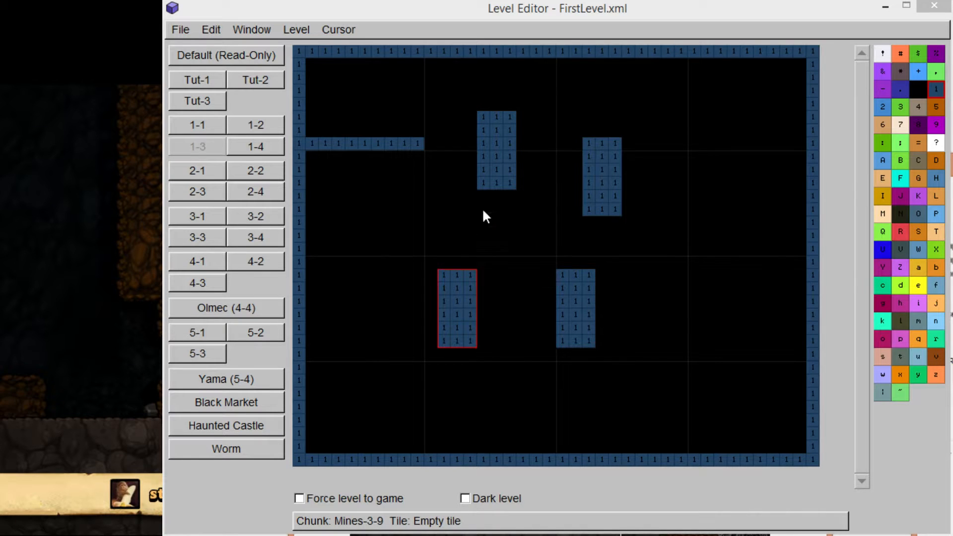
- Stamp and paint more terrain with the 3-by-6 brush to merge the blocks into one large mass in the level's middle
left_click(481, 208)
left_click(600, 302)
left_click(667, 223)
mouse_move(610, 204)
left_mouse_down()
mouse_move(493, 347)
mouse_move(565, 249)
mouse_move(686, 159)
mouse_move(698, 248)
mouse_move(651, 286)
left_mouse_up()
mouse_move(416, 309)
left_mouse_down()
mouse_move(397, 325)
mouse_move(534, 213)
mouse_move(599, 196)
mouse_move(497, 163)
mouse_move(648, 117)
mouse_move(629, 153)
mouse_move(722, 350)
mouse_move(619, 273)
mouse_move(521, 313)
mouse_move(551, 325)
left_mouse_up()
left_click(373, 337)
left_click_drag(340, 421, 744, 213)
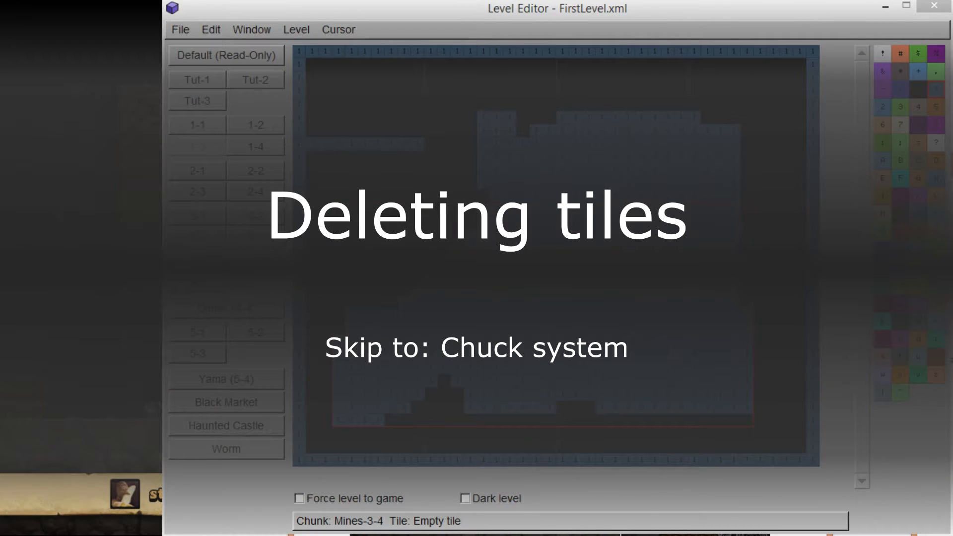
- Select the lower and upper parts of the large terrain mass in the level's middle and delete their tiles
left_click(773, 275)
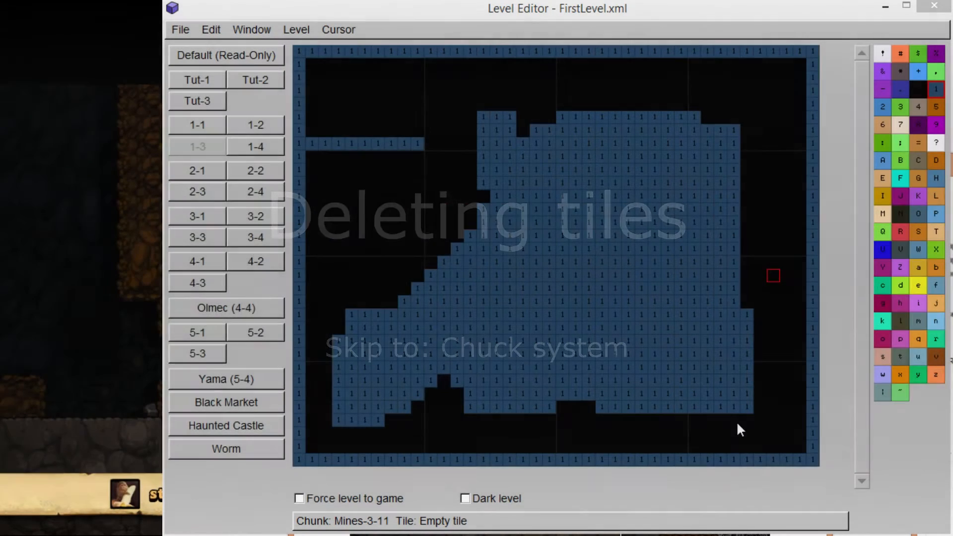
left_click_drag(751, 415, 408, 230)
left_click_drag(400, 212, 375, 201)
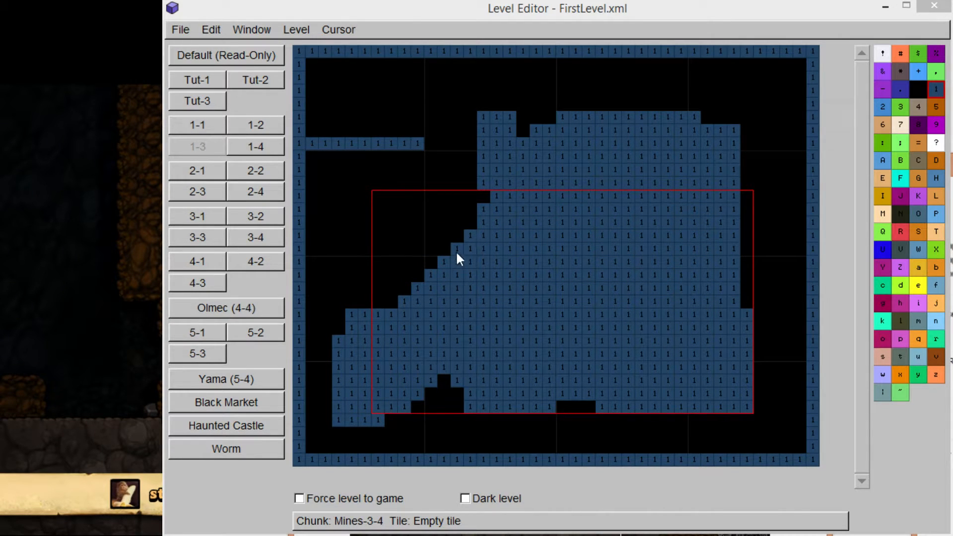
key("Delete")
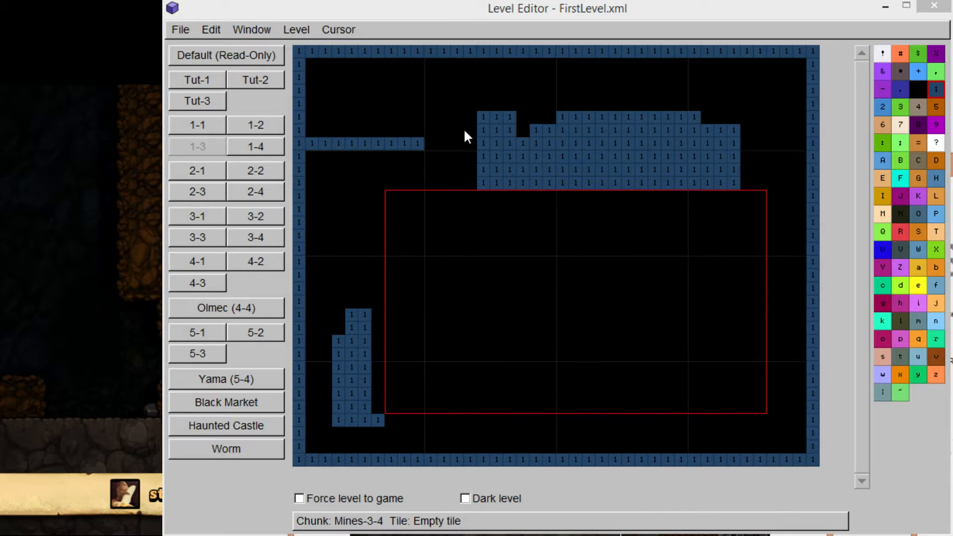
left_click_drag(475, 102, 744, 205)
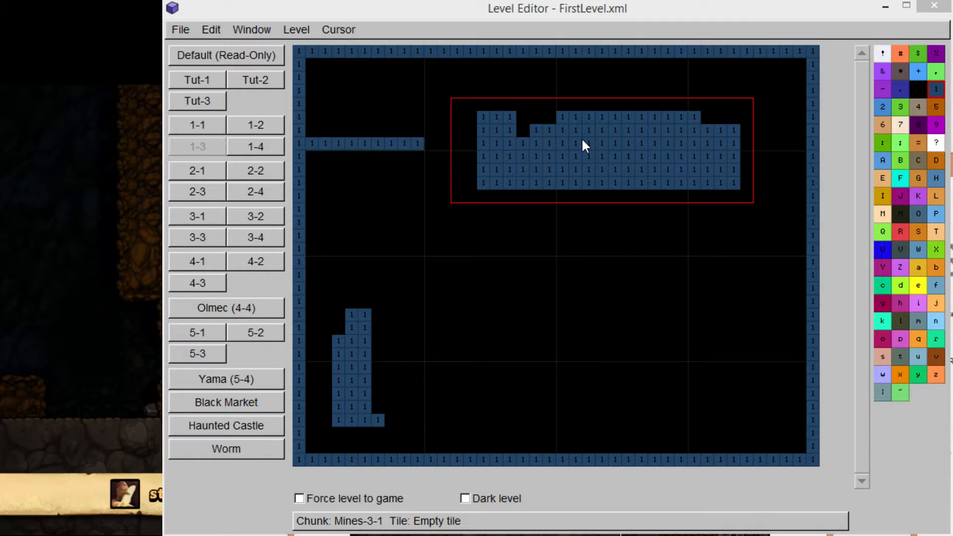
key("Delete")
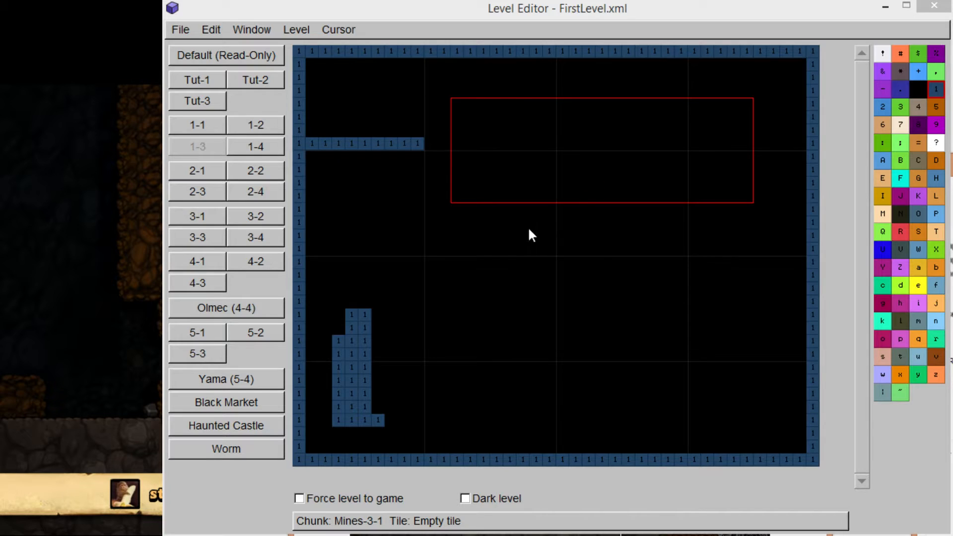
- Erase the leftover terrain block near the level's lower-left corner with a 5-by-4 brush copied from empty tiles
left_click_drag(496, 236, 549, 275)
key("ctrl+c")
key("ctrl+v")
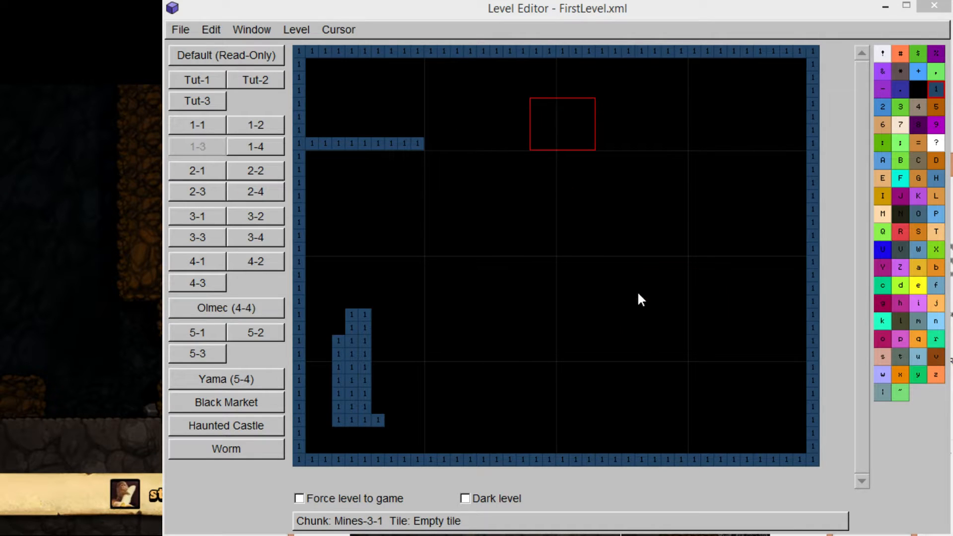
left_click_drag(330, 325, 331, 384)
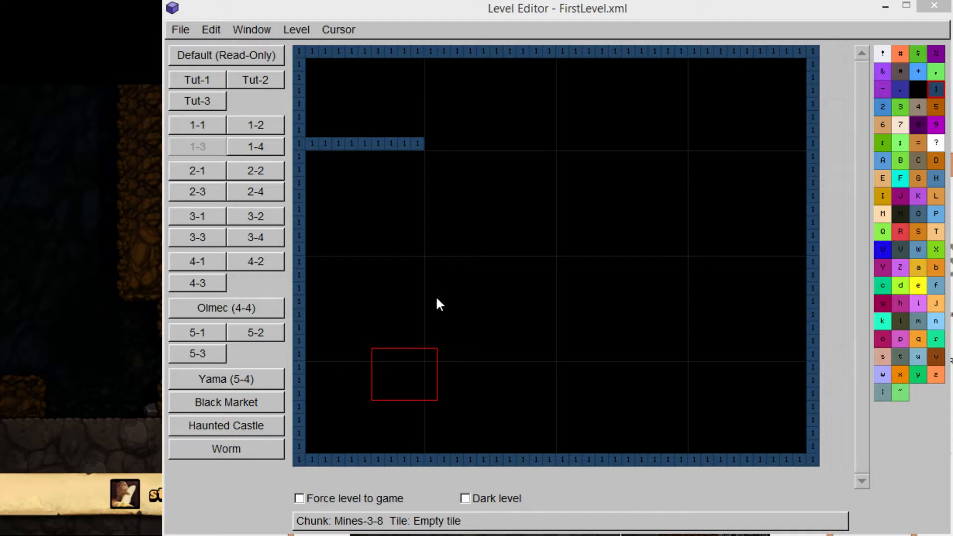
- Outline individual chunks of the level grid, including Mines-3-5 and Mines-3-6, to examine where the chunk boundaries run
left_click(478, 250)
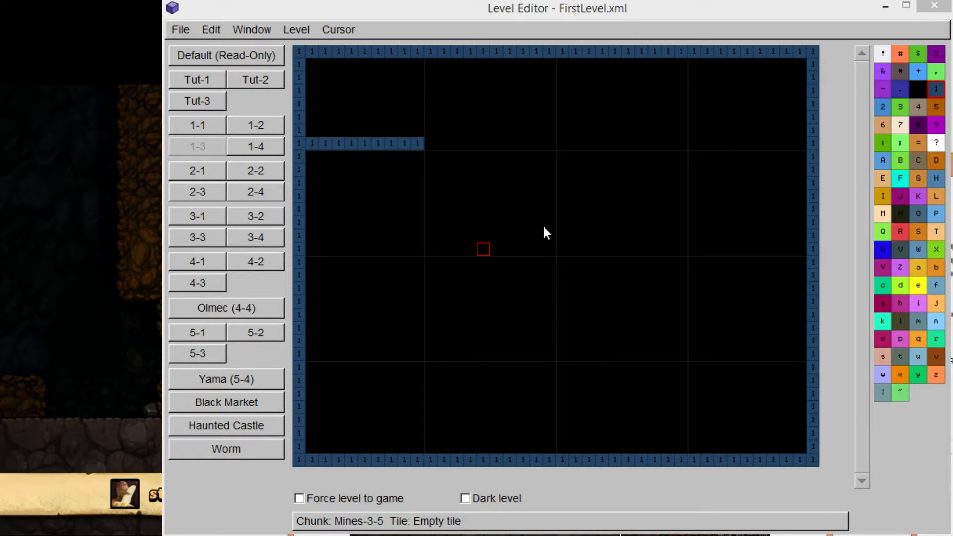
left_click(546, 209)
left_click_drag(432, 155, 551, 256)
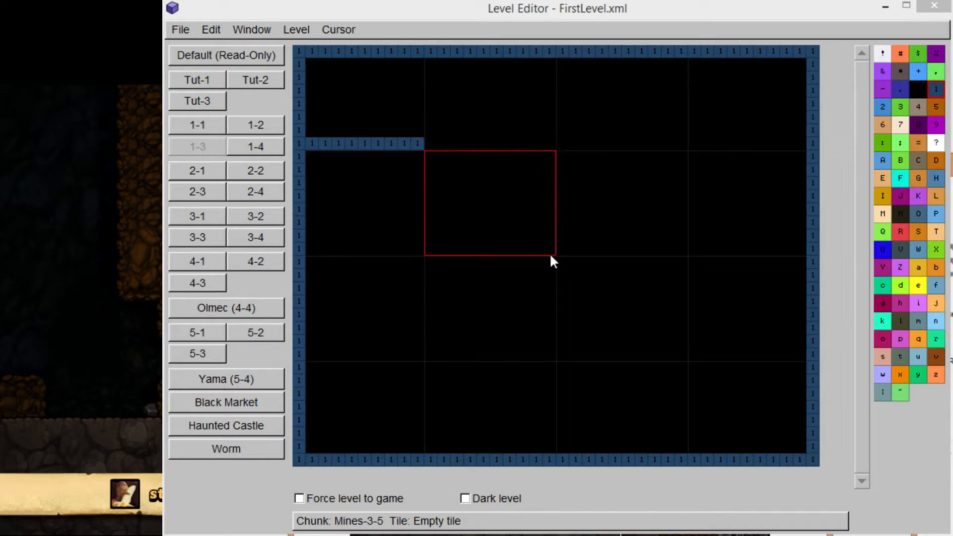
left_click_drag(566, 153, 687, 255)
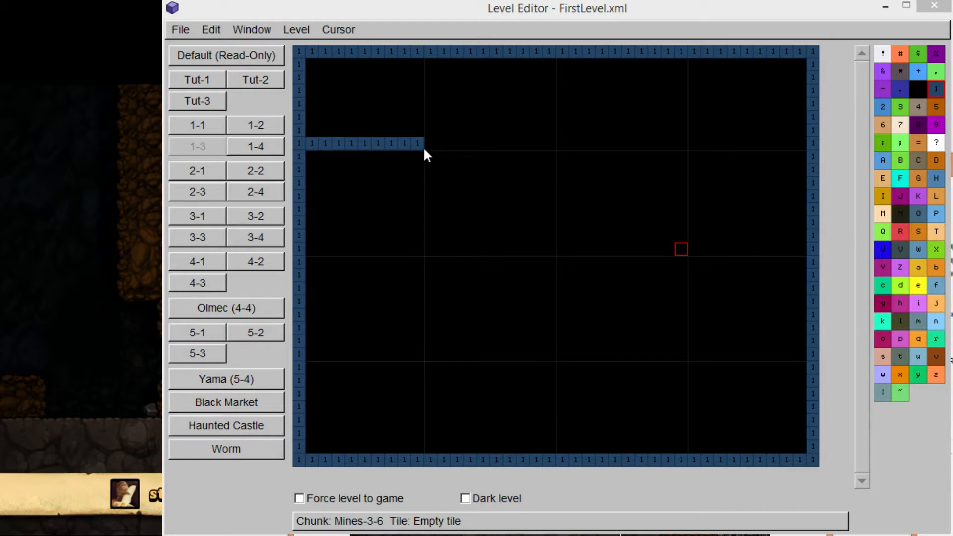
mouse_move(445, 141)
left_mouse_down()
mouse_move(495, 137)
mouse_move(455, 158)
mouse_move(455, 143)
left_mouse_up()
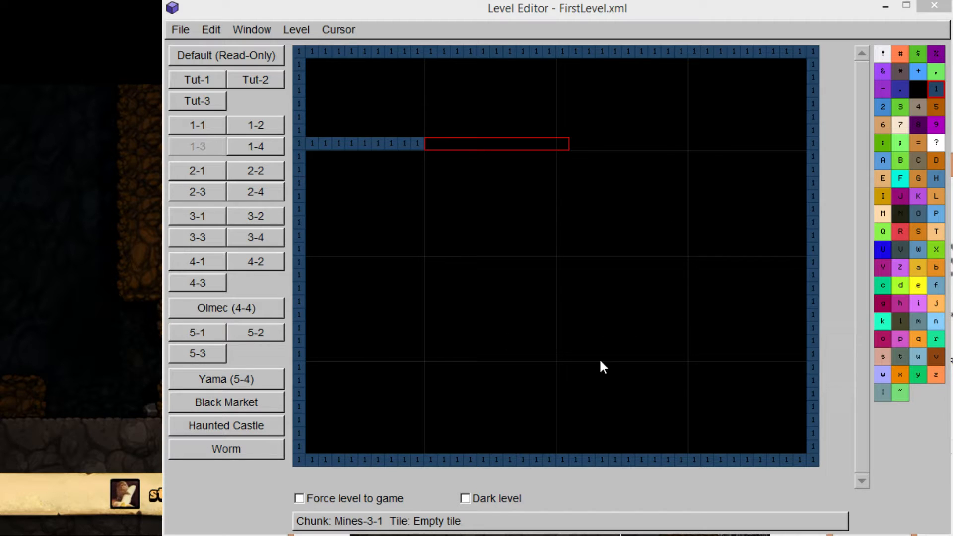
left_click(418, 182)
left_click(434, 144)
left_click(456, 226)
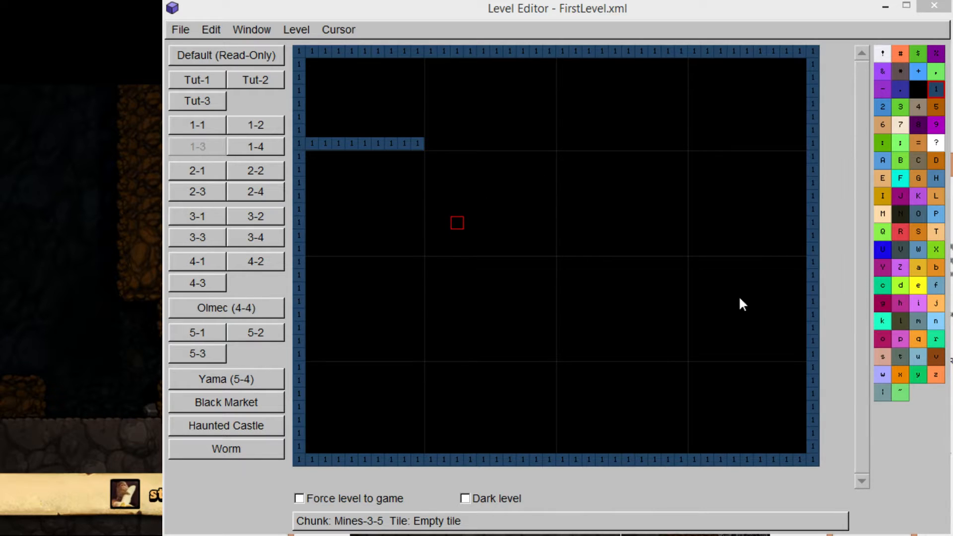
- Fill the ten-tile bottom row of chunk Mines-3-5 with regular terrain tiles (1)
left_click_drag(426, 248, 499, 252)
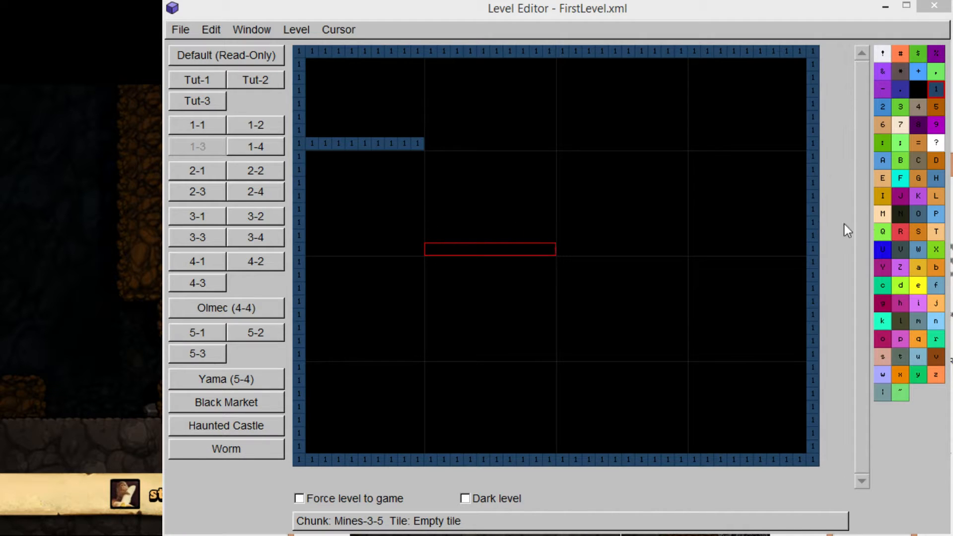
left_click(888, 376)
left_click(899, 377)
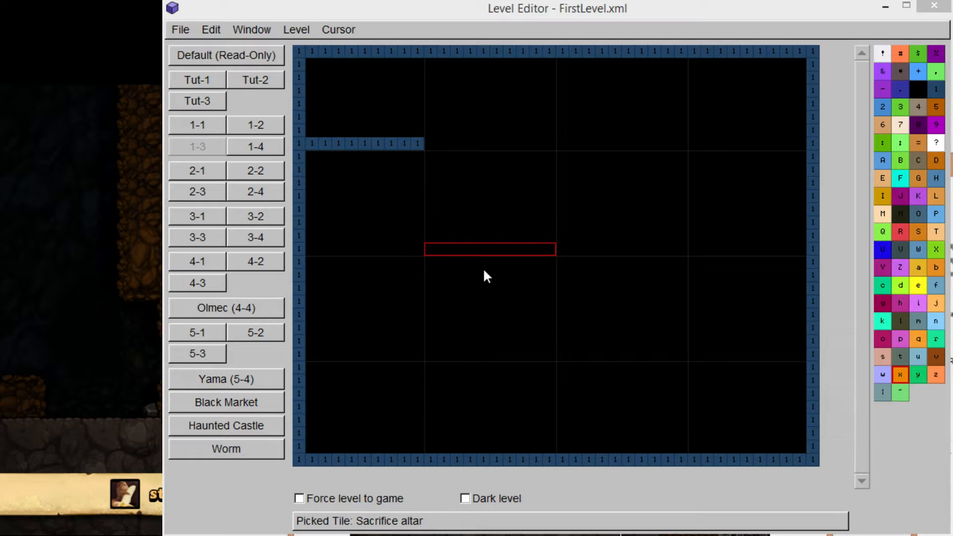
left_click_drag(435, 250, 552, 251)
key("1")
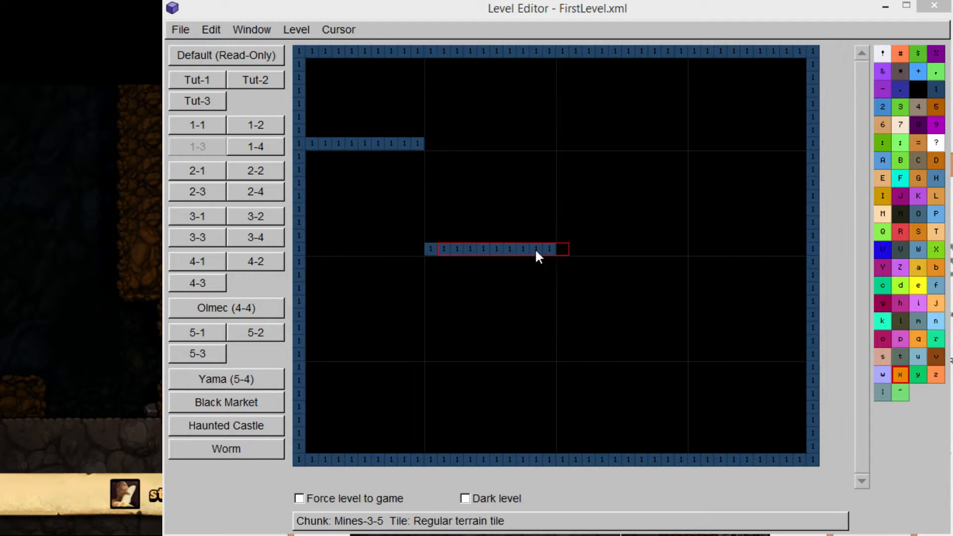
- Place a two-tile sacrifice altar (x) on the Mines-3-5 platform and turn on Force level to game
left_click(486, 237)
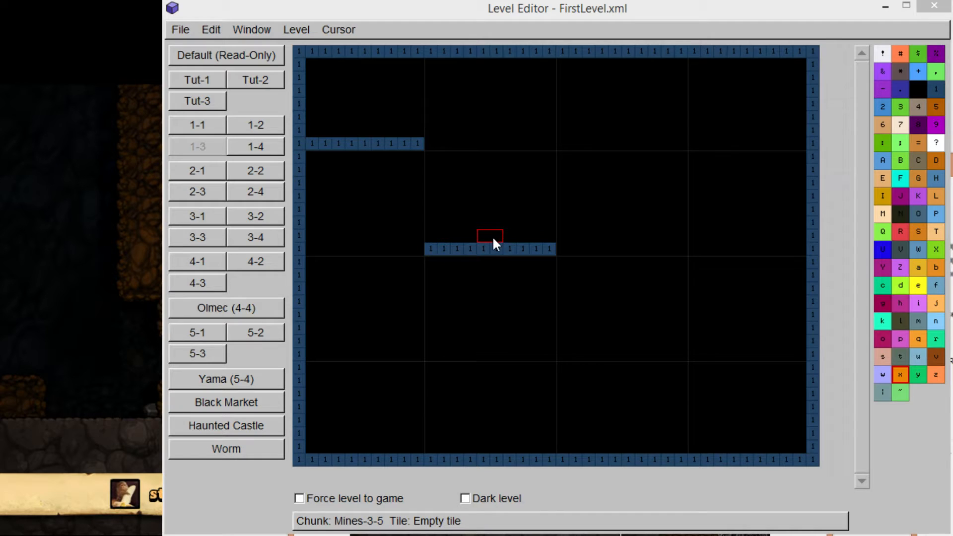
key("x")
left_click(488, 180)
left_click(341, 496)
left_click(520, 183)
- Place a 9 tile on the first chunk's platform and another on the floor of the bottom-right chunk
left_click(366, 130)
left_click(738, 442)
key("9")
- Add an 11-by-2 regular terrain platform below chunk Mines-3-2 and a four-tile ledge in chunk Mines-3-10
left_click(564, 197)
left_click_drag(669, 236, 696, 266)
left_click(631, 249)
left_click_drag(586, 145, 722, 163)
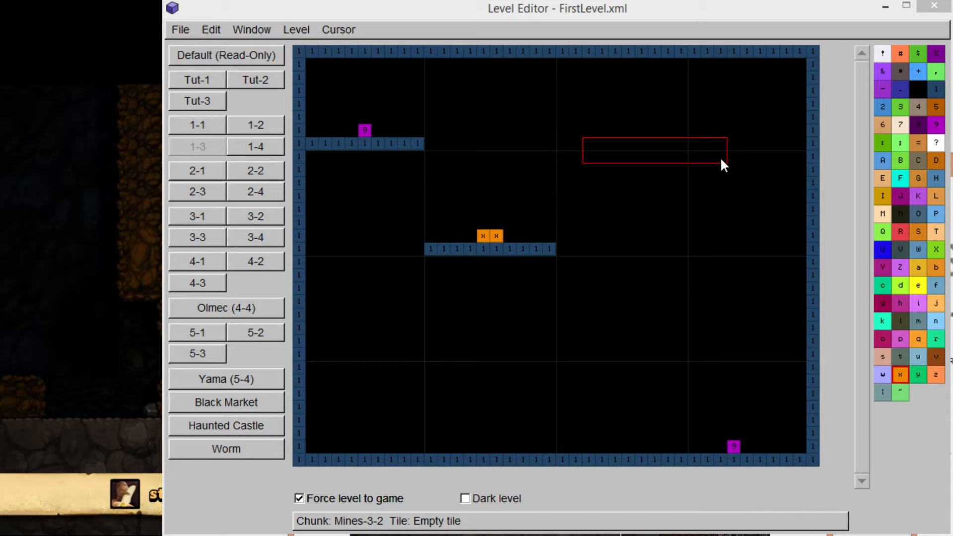
key("1")
left_click(638, 316)
key("1")
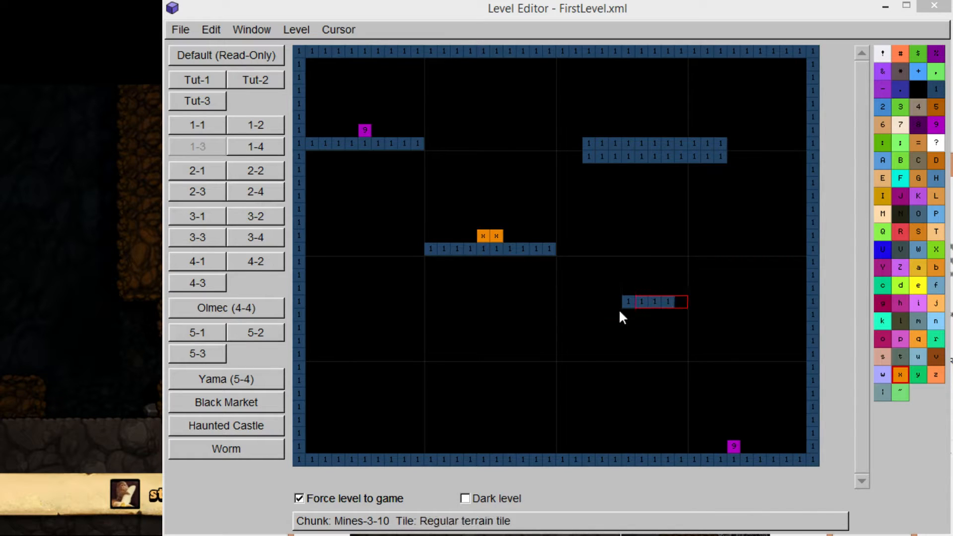
- Add a 6-by-2 terrain block starting in chunk Mines-3-8 and a four-tile ledge against the left border in Mines-3-4
left_click_drag(405, 358, 465, 369)
key("1")
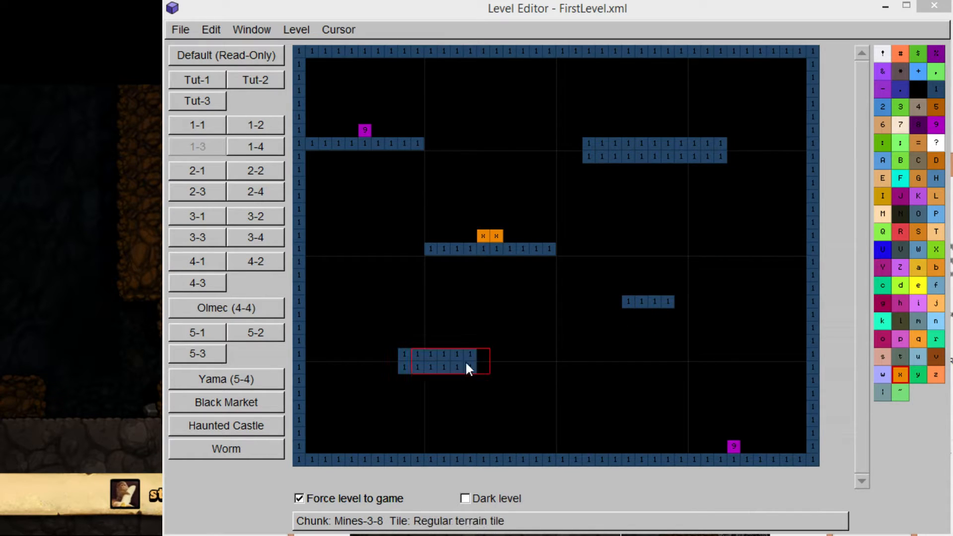
left_click(315, 248)
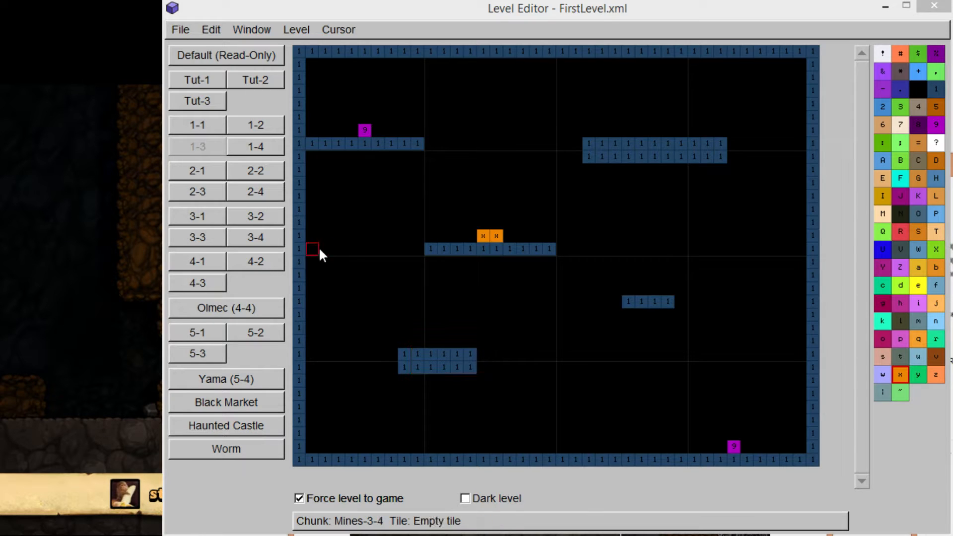
key("1")
- Extend the upper two-row platform three tiles to the left and add 4-by-2 and 5-by-2 terrain blocks beneath it
left_click_drag(548, 144, 561, 147)
key("1")
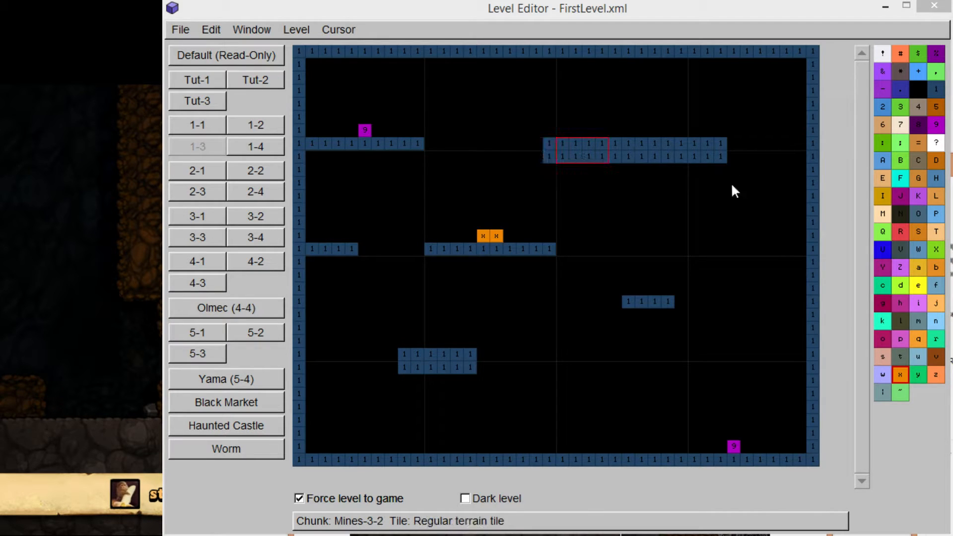
left_click_drag(672, 245, 701, 250)
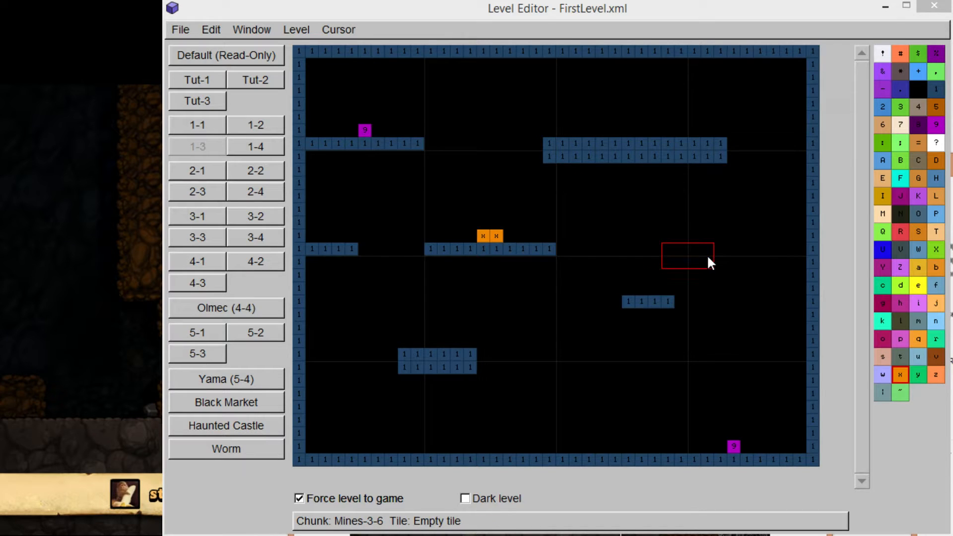
key("1")
left_click_drag(672, 352, 713, 362)
key("1")
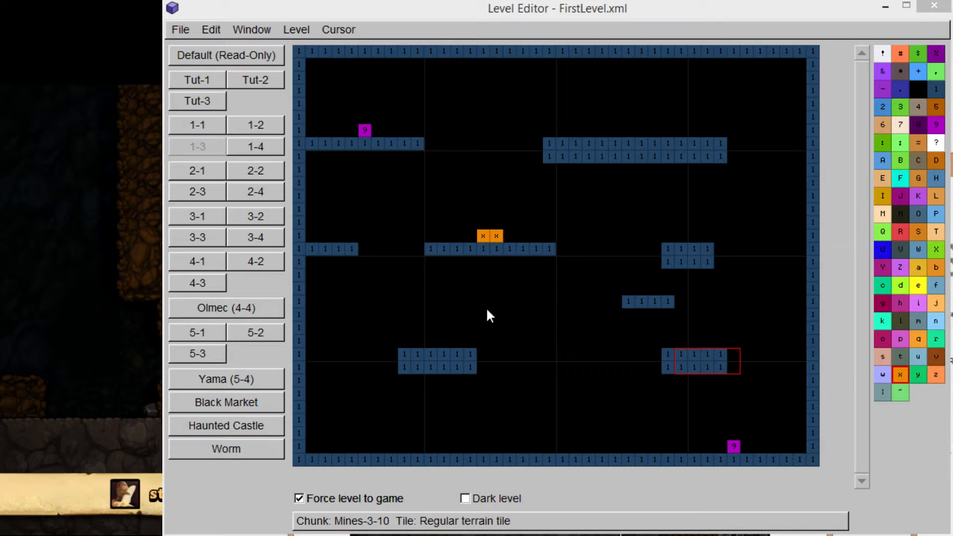
- Add a 6-by-2 block under the altar platform, a 5-by-2 block near the floor and a two-tile ledge in Mines-3-14
left_click_drag(480, 300, 551, 318)
key("1")
left_click_drag(493, 418, 550, 434)
key("1")
left_click_drag(588, 405, 602, 407)
key("1")
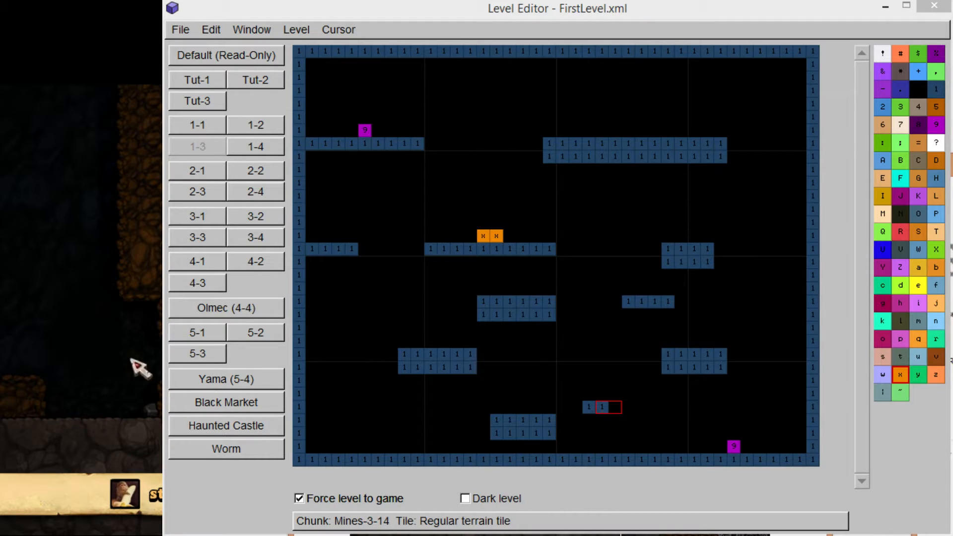
- Switch to Spelunky, resume the game and enter the mine door to load the custom level
key("Escape")
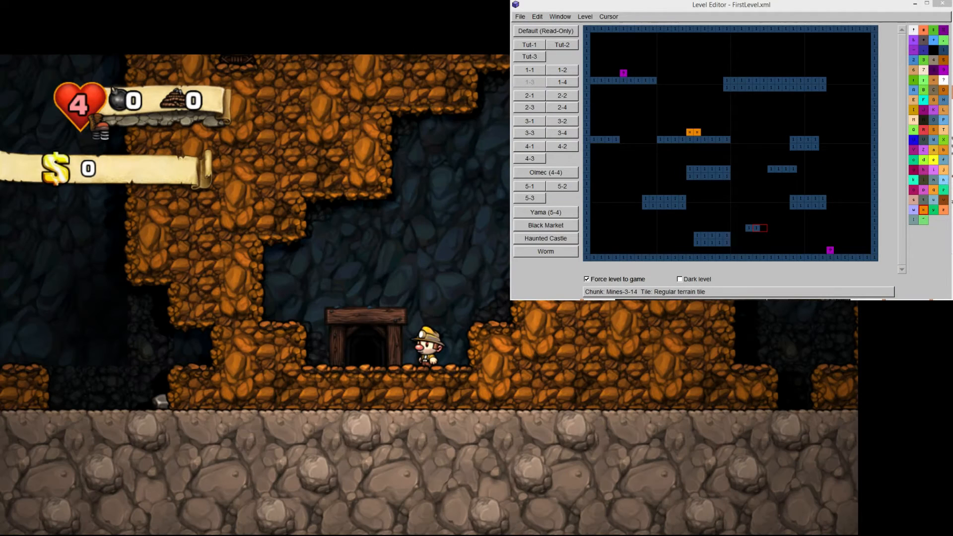
key("Left")
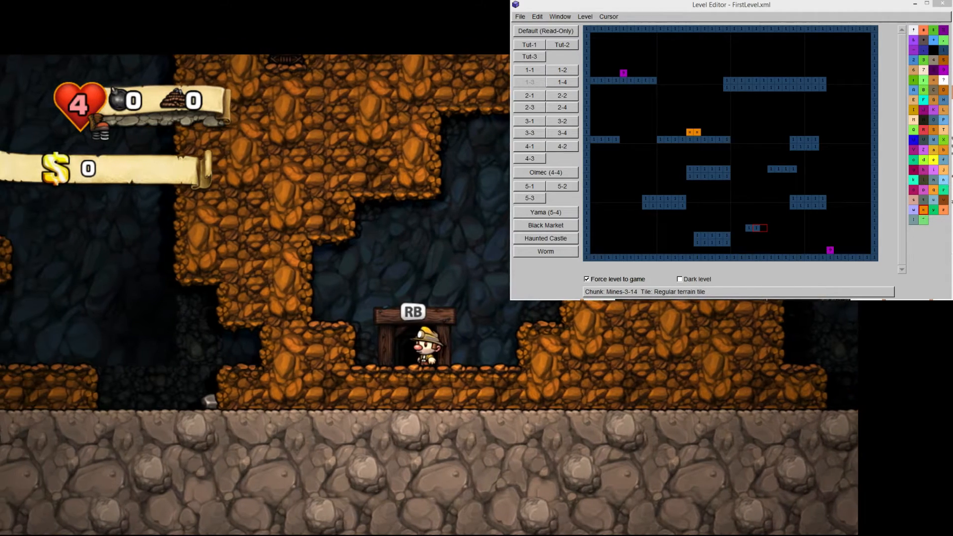
key("c")
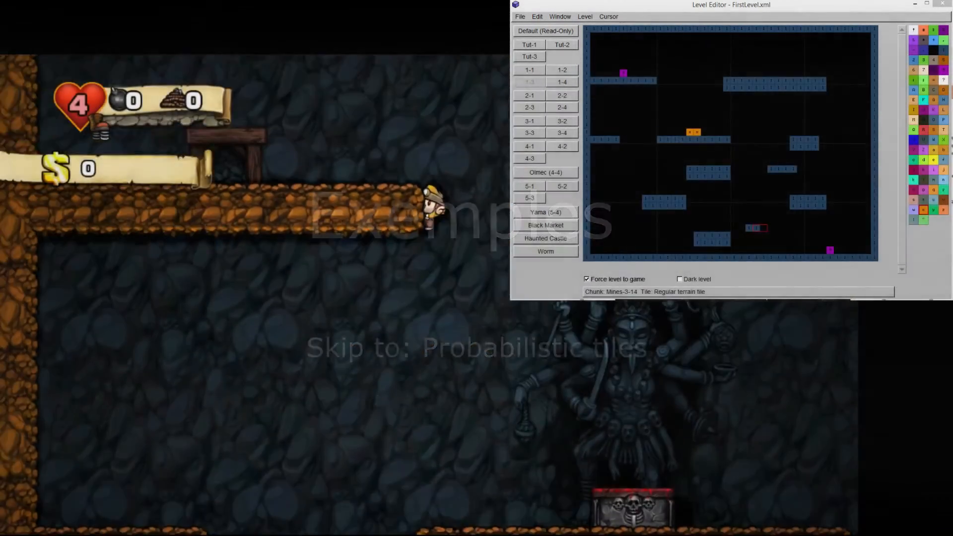
- Drop from the entrance platform to the sacrifice altar and jump around it to test how the placed altar behaves
key("Right")
key("Right")
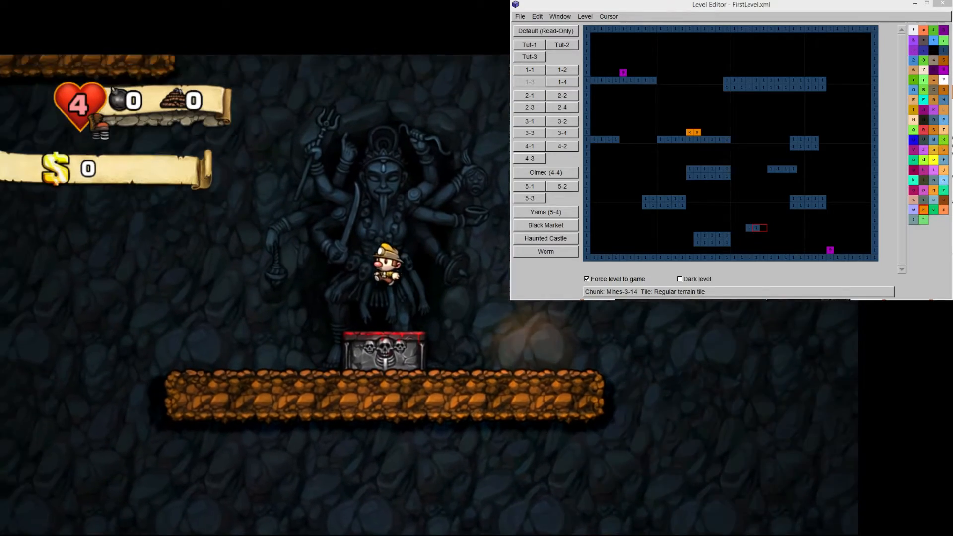
key("Right")
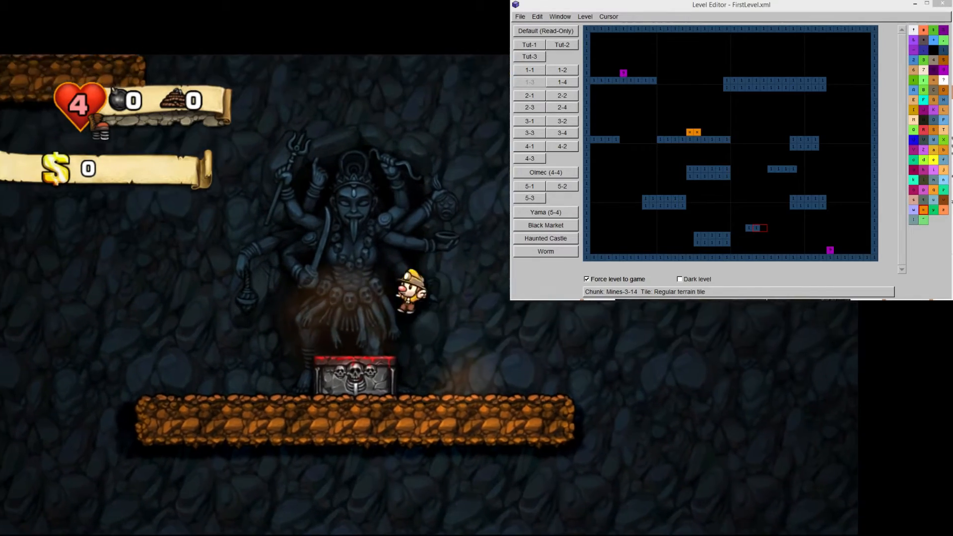
key("z")
key("Right")
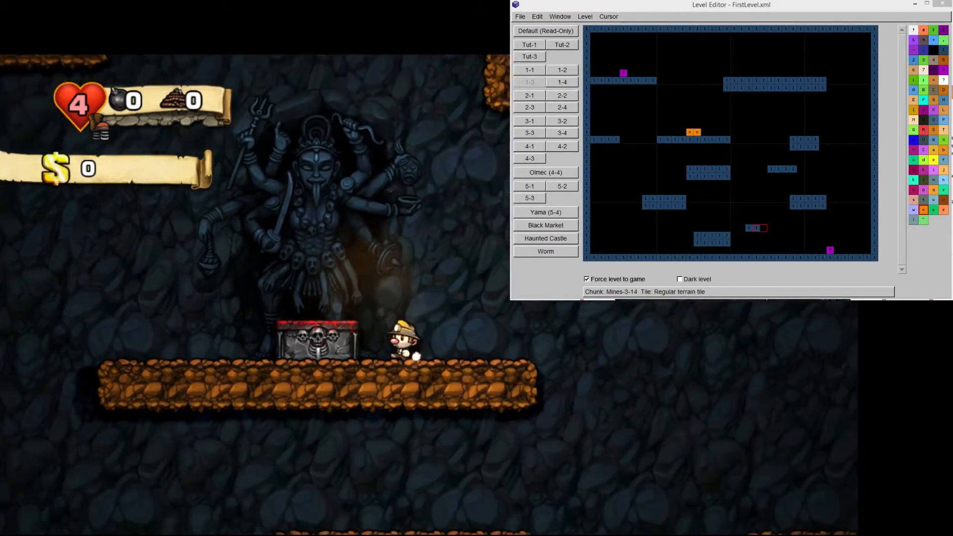
key("Left")
key("z")
key("Right")
key("z")
key("Left")
key("z")
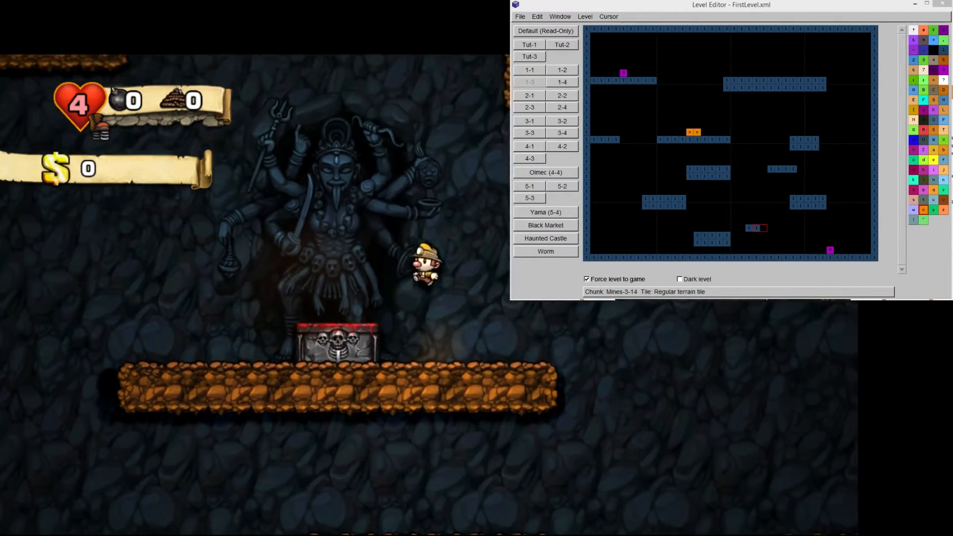
- Leave the altar platform, move down through the remaining terrain platforms and pause the game
key("Right")
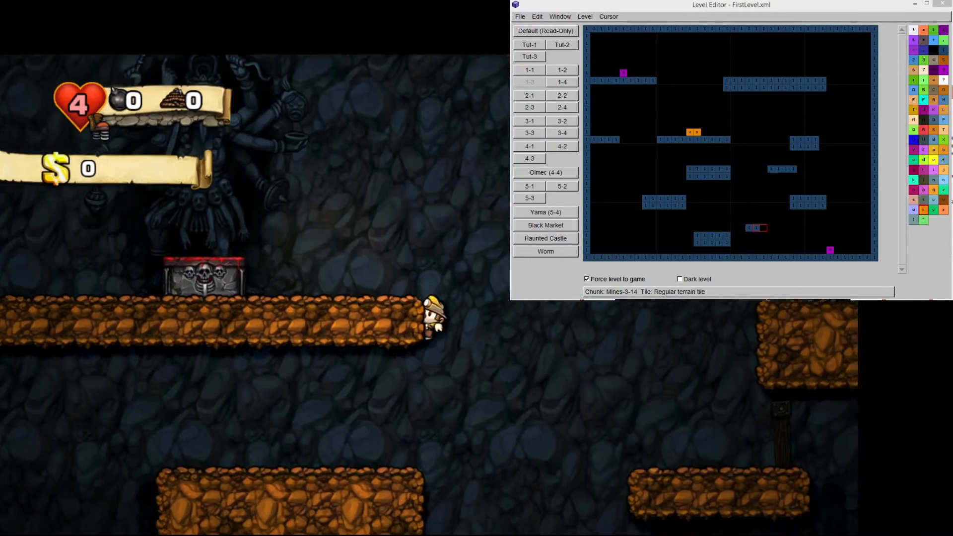
key("Right")
key("Left")
key("Right")
key("Right")
key("Escape")
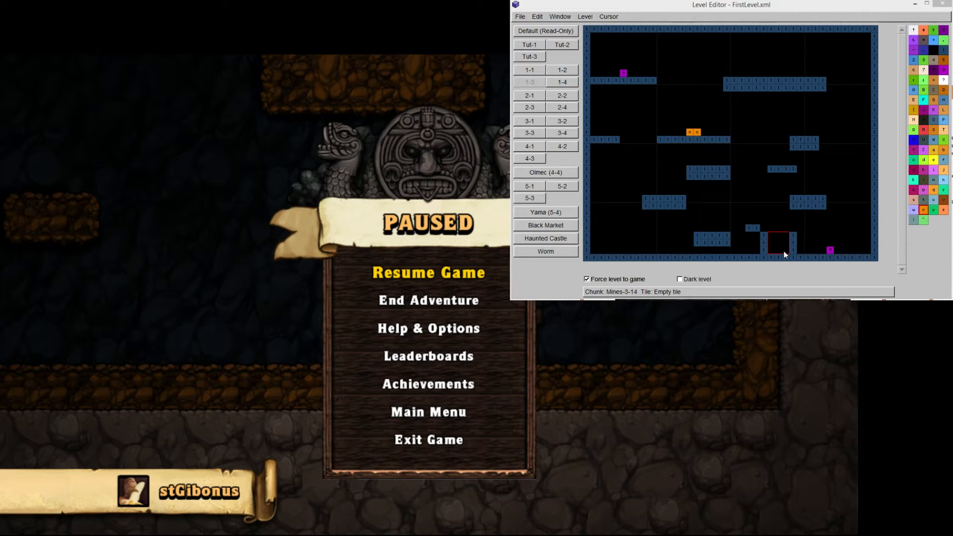
- Fill the 3-by-3 pit between the two short terrain walls on the level floor with w tiles
key("w")
- Fill a nine-tile column below the upper platform's left end with v tiles and the platform's top row with spinning spike balls (*)
left_click_drag(728, 79, 821, 79)
left_click_drag(729, 140, 823, 84)
key("v")
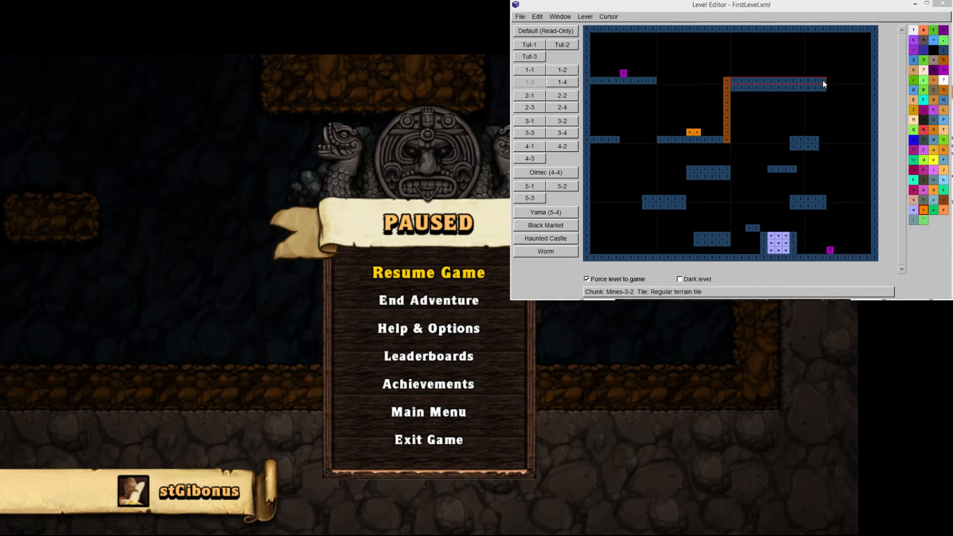
key("asterisk")
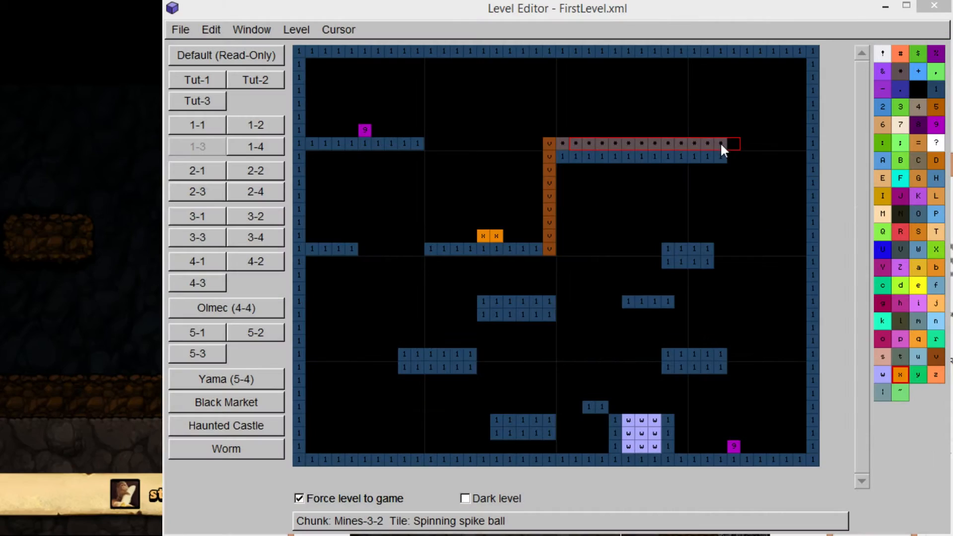
- Fill the upper platform's top row with wooden tiles (v) and add a nine-tile ladder column (L) beside the altar platform's left end
left_click_drag(555, 138, 722, 144)
key("v")
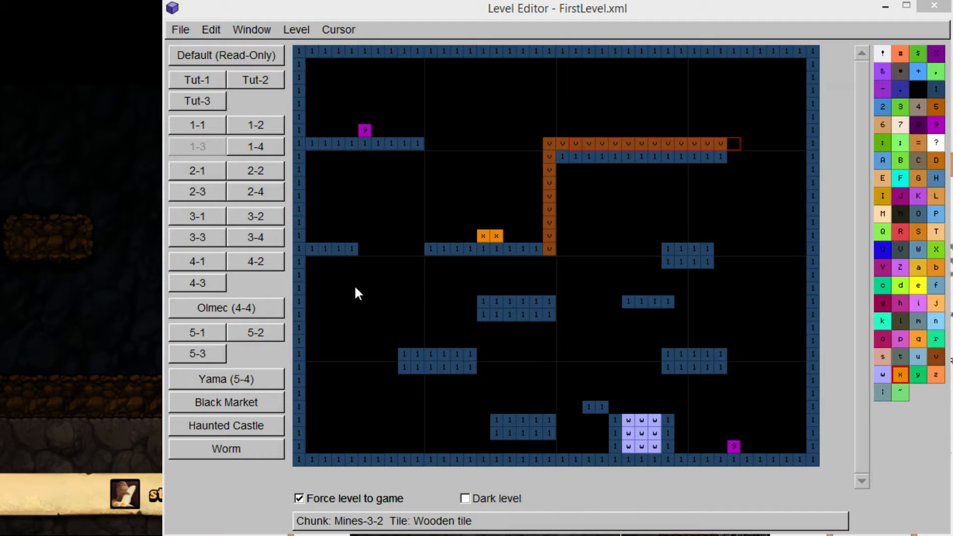
left_click_drag(416, 340, 416, 254)
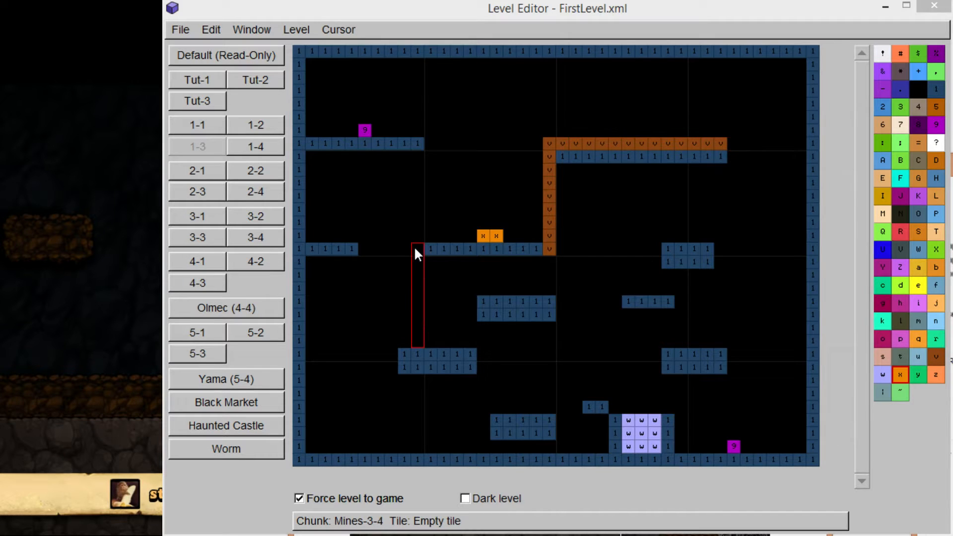
key("shift+l")
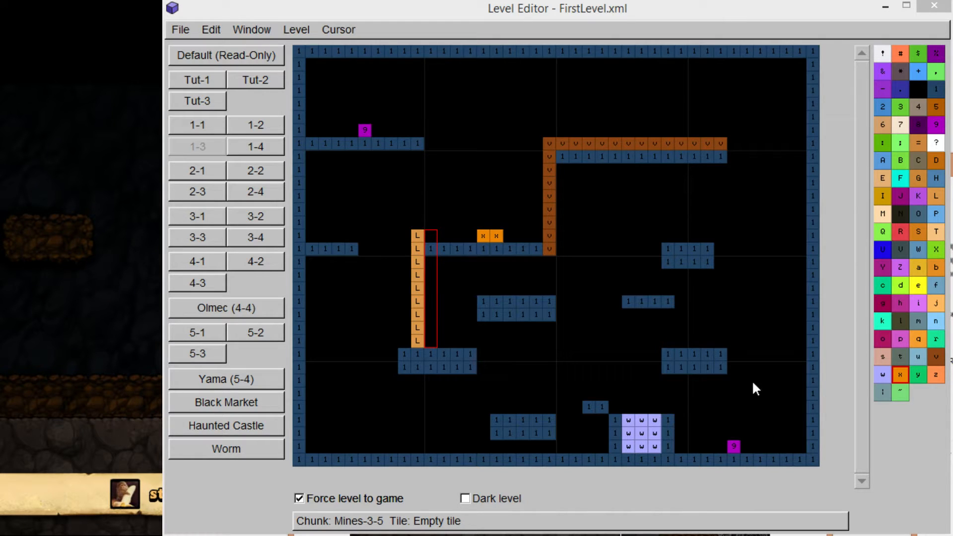
- Resume the game and move past the altar and down the new ladder to the level floor to test the placed tiles
key("Escape")
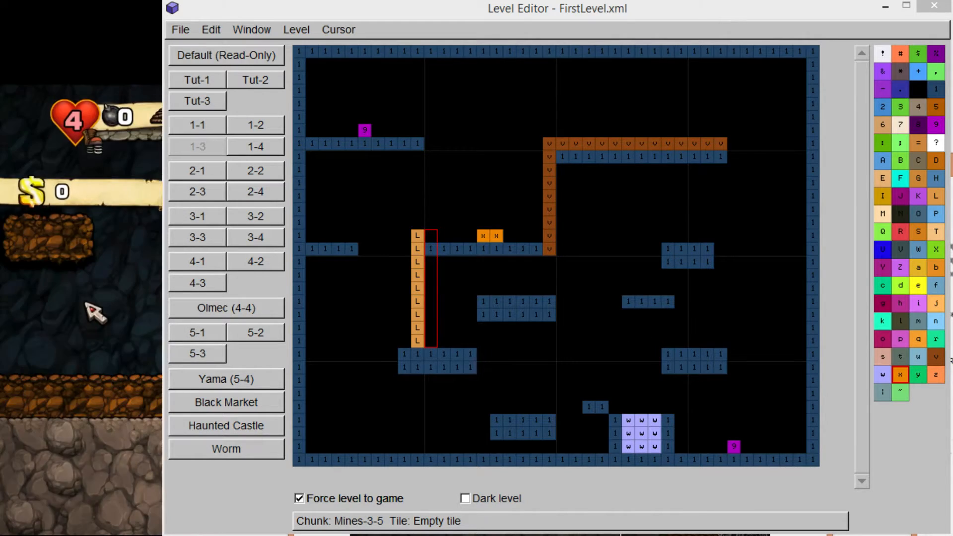
key("Right")
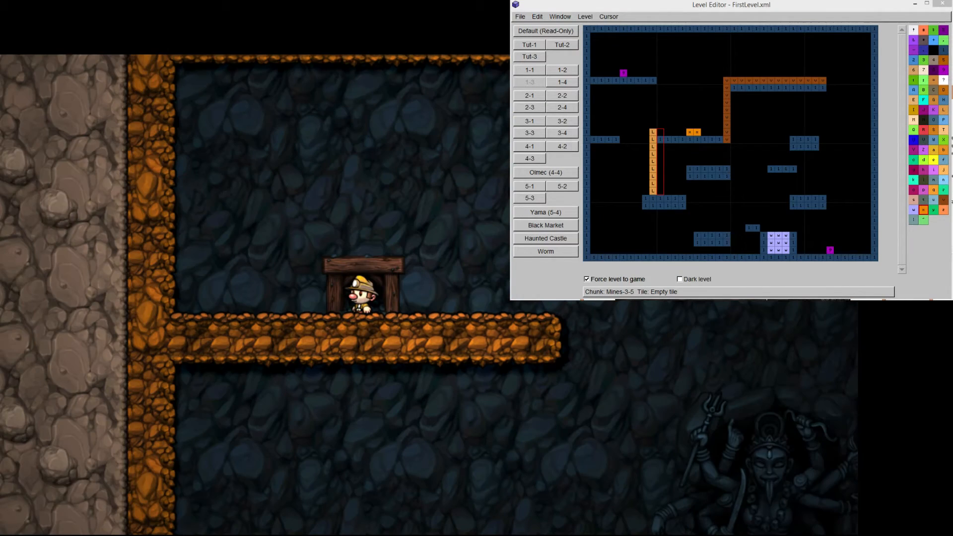
key("Right")
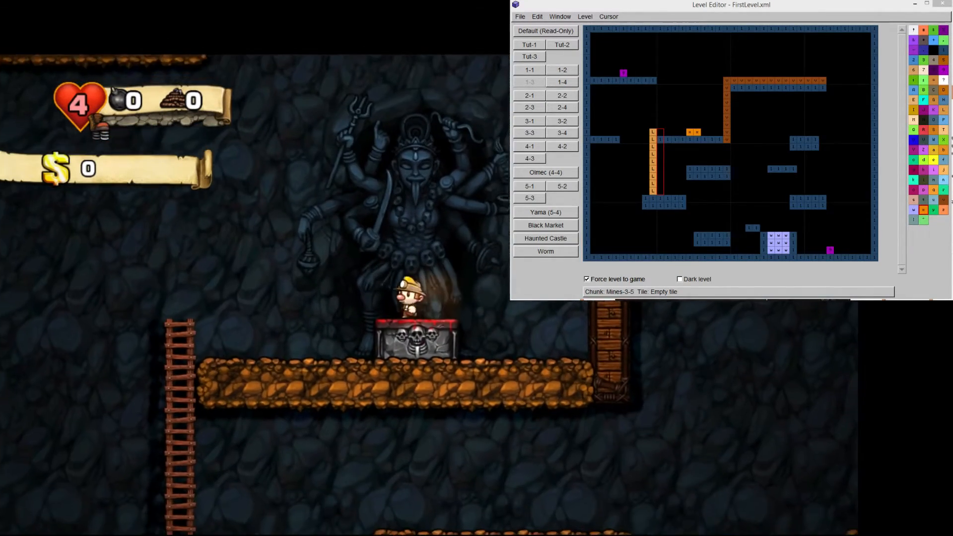
key("Left")
key("Right")
key("Up")
key("Right")
key("z")
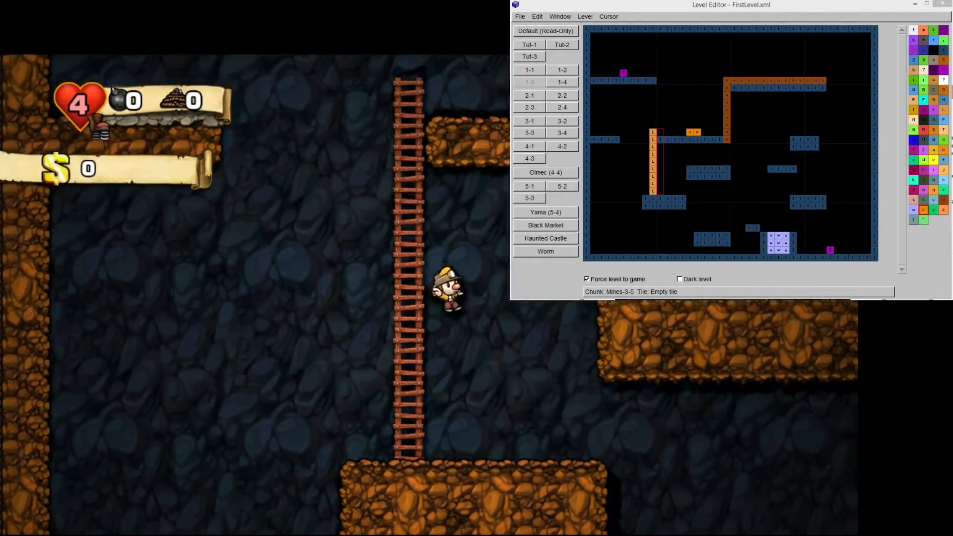
key("z")
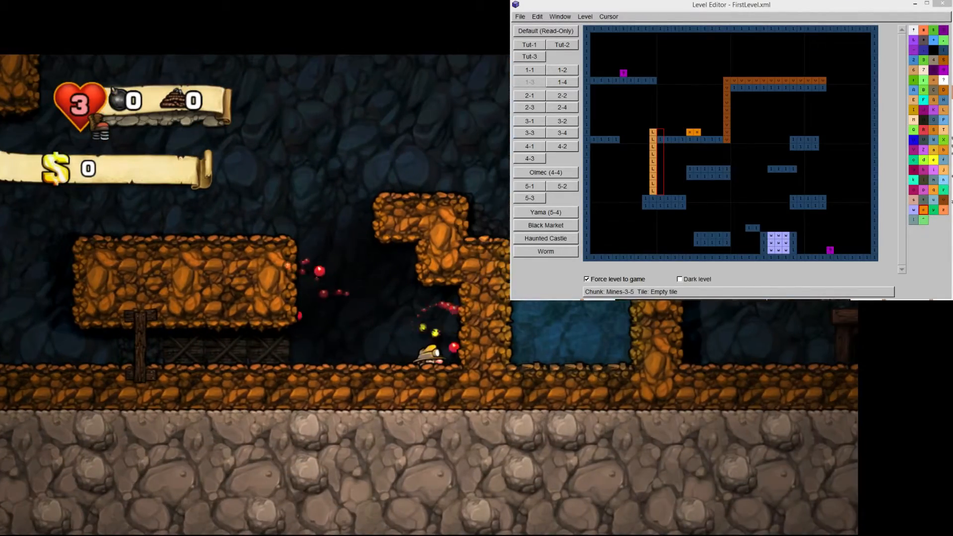
- Jump up from the floor, cross the water pit toward the exit door and pause the game
key("Left")
key("z")
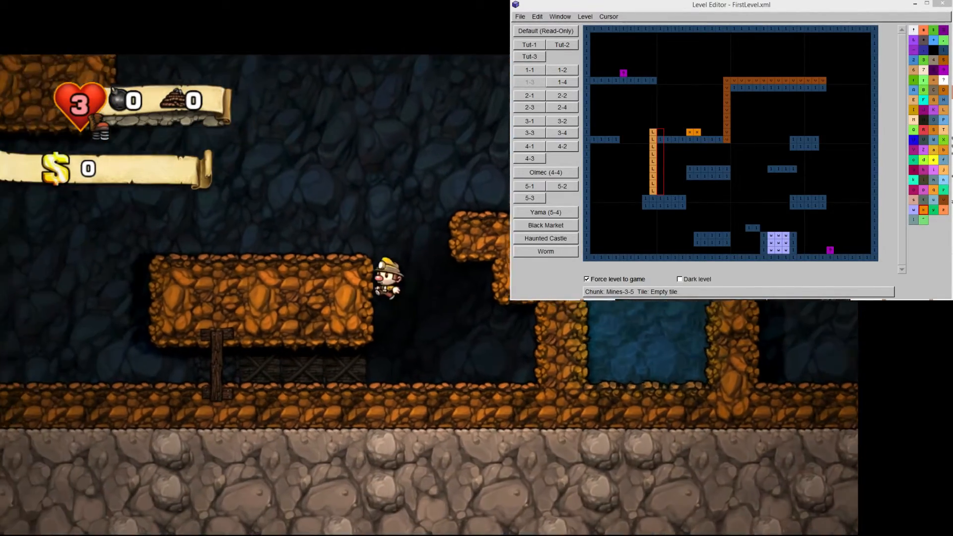
key("z")
key("Right")
key("z")
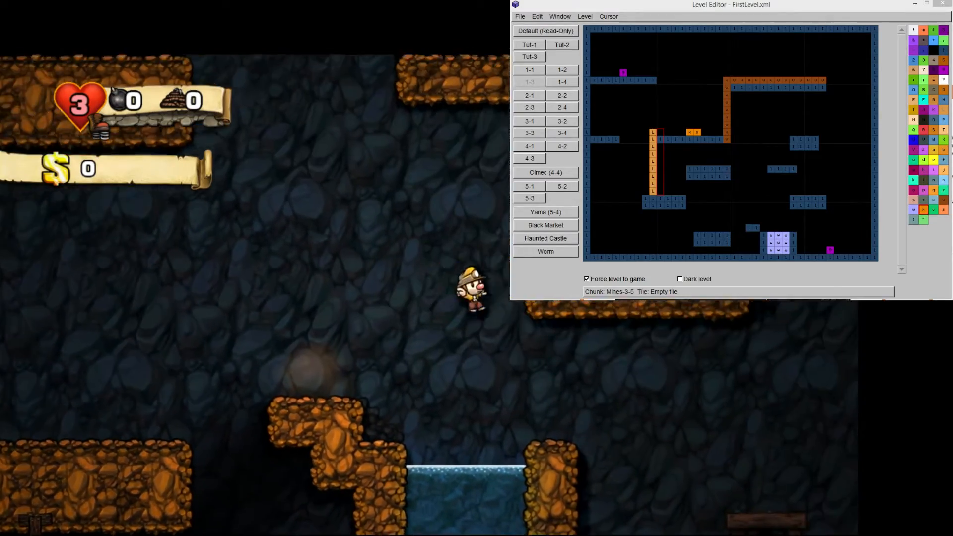
key("Left")
key("Right")
key("z")
key("z")
key("Right")
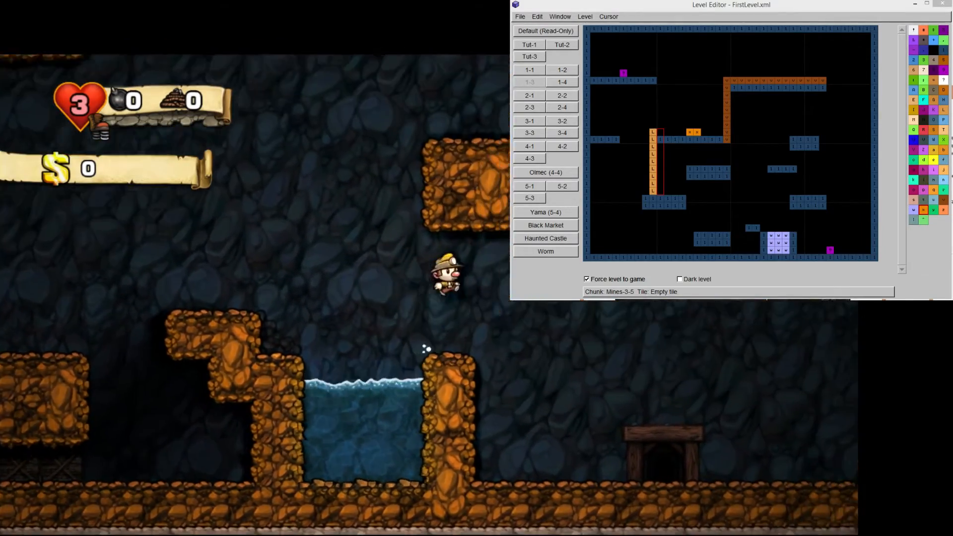
key("Escape")
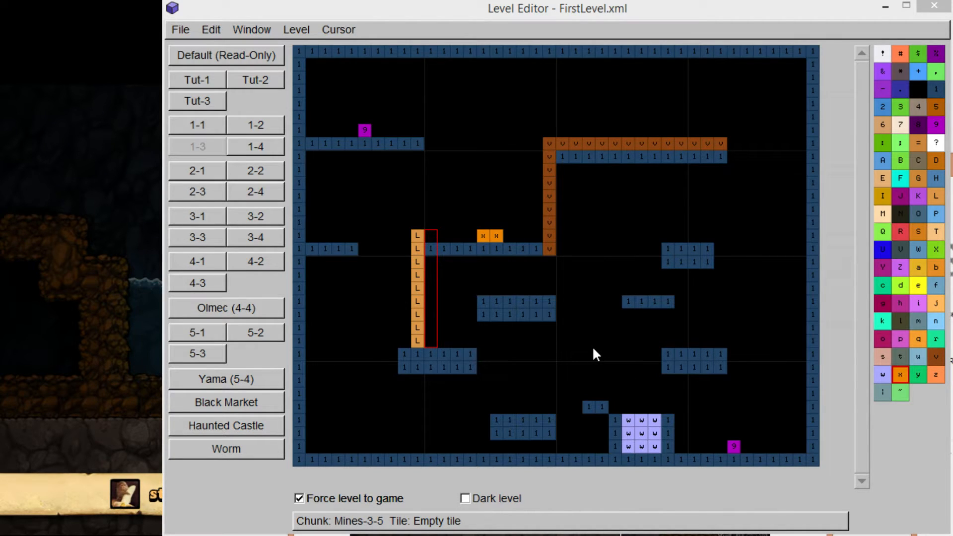
- Place snake spawn tiles (N) on the wooden platform's left end and between the ladder and the altar
left_click(900, 214)
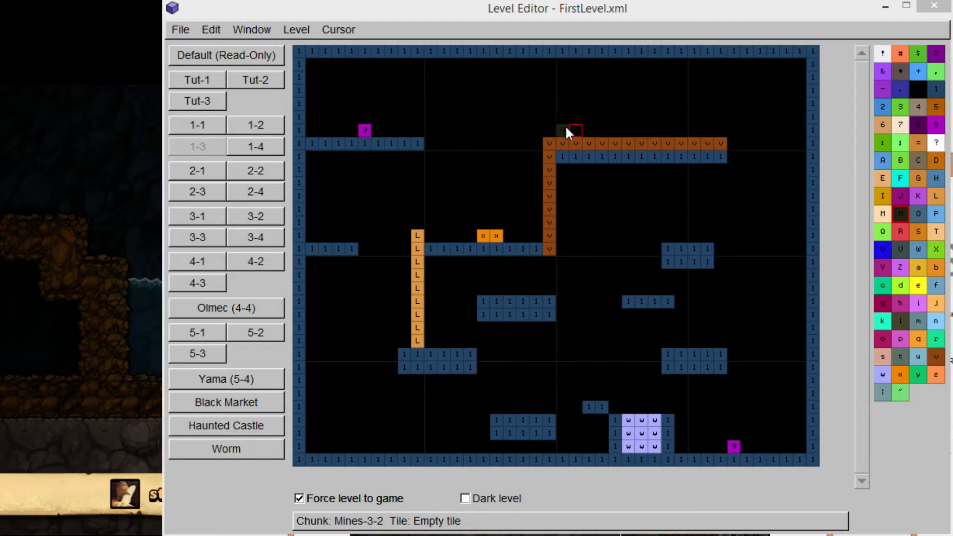
left_click(882, 215)
left_click(900, 215)
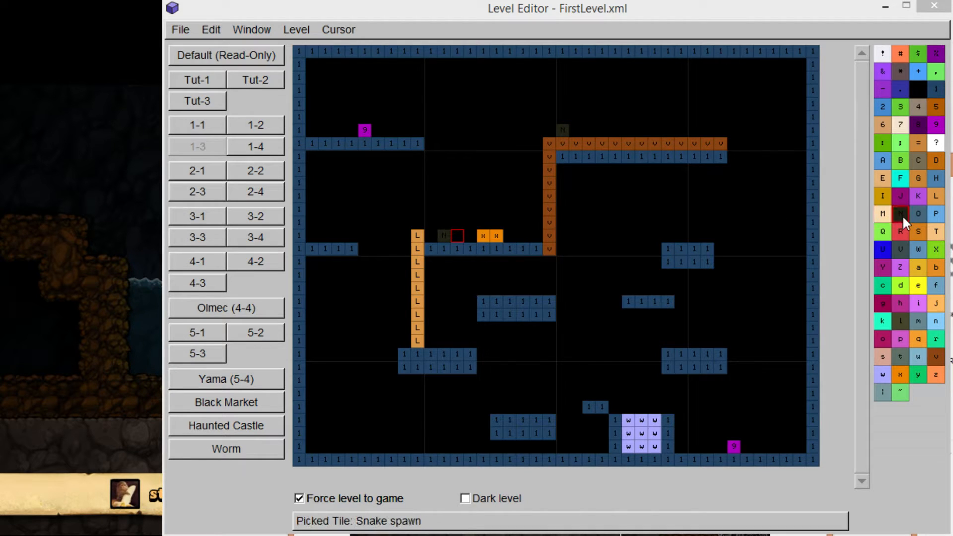
- Look up the descriptions of the palette tiles M, Q, R, S, W, f and n
left_click(882, 215)
left_click(881, 233)
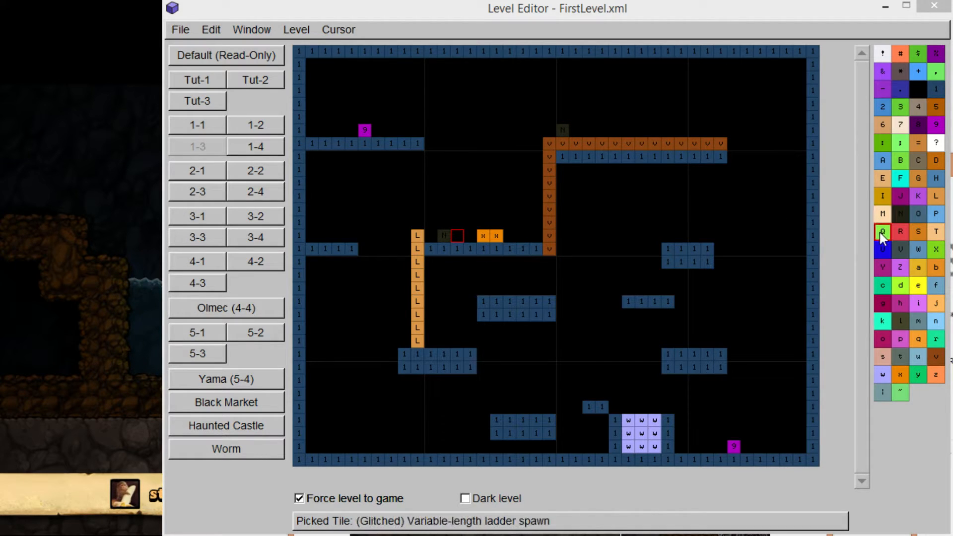
left_click(900, 231)
left_click(919, 232)
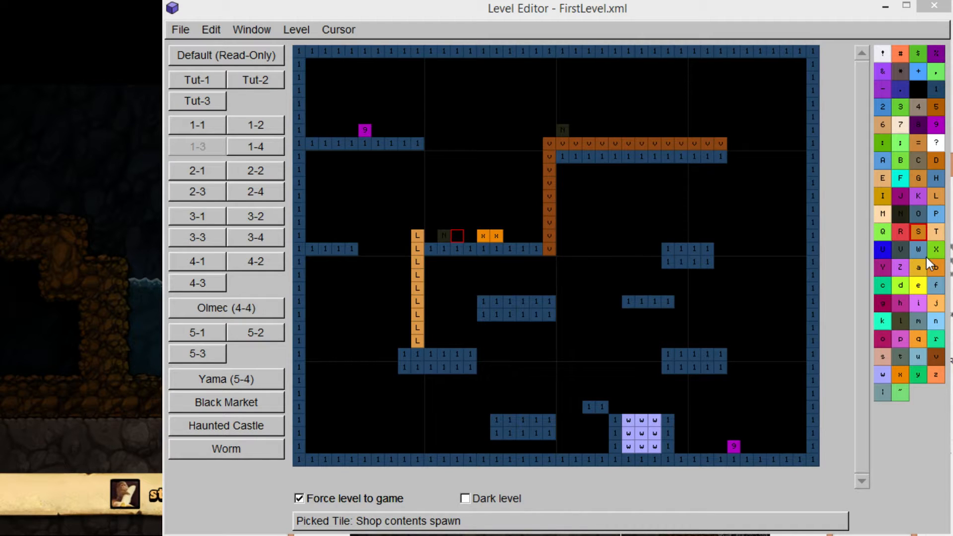
left_click(918, 249)
left_click(932, 285)
left_click(936, 321)
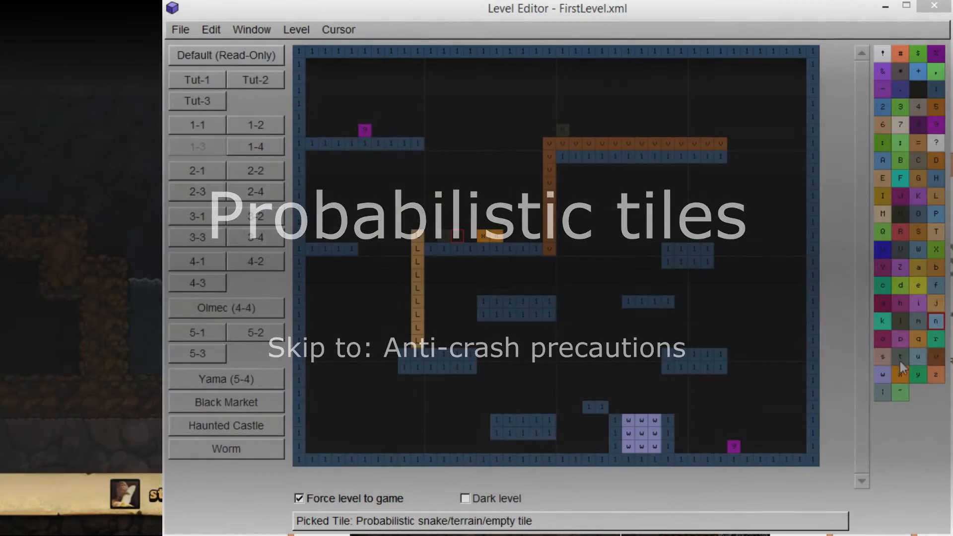
- Fill 13 tiles along the level floor, starting at the left wall, with probabilistic temple/terrain/push block tiles (r)
left_click(934, 342)
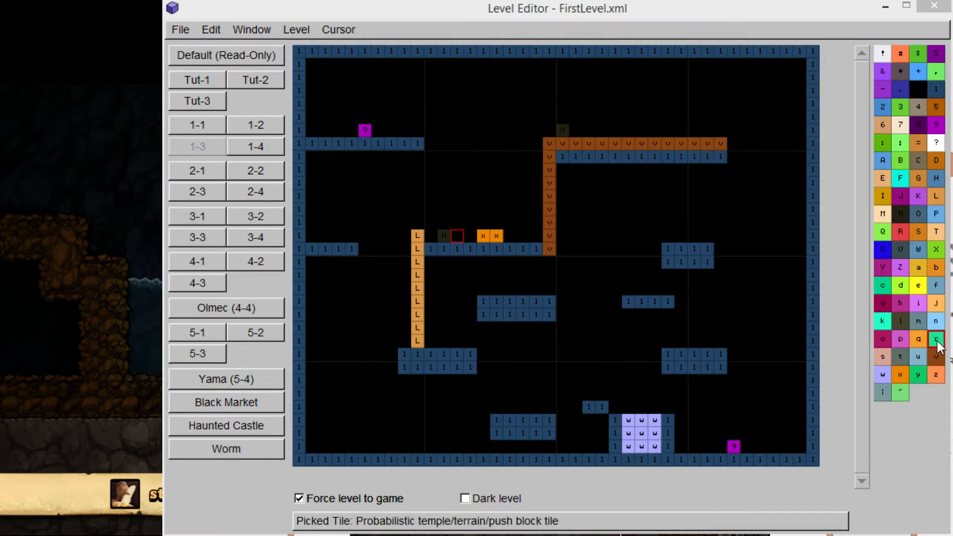
left_click_drag(320, 443, 466, 442)
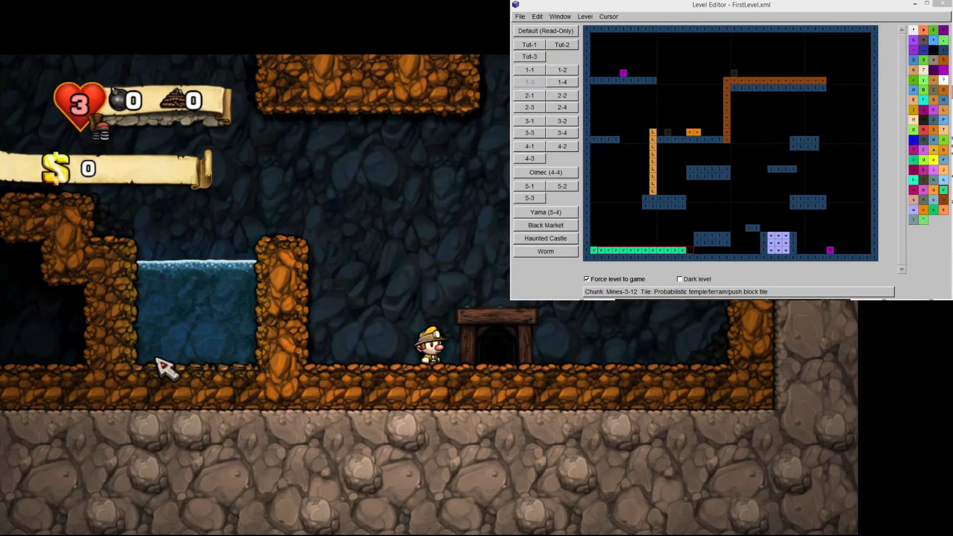
- Return to the game and enter the exit door to load the edited level
key("Right")
key("Left")
key("space")
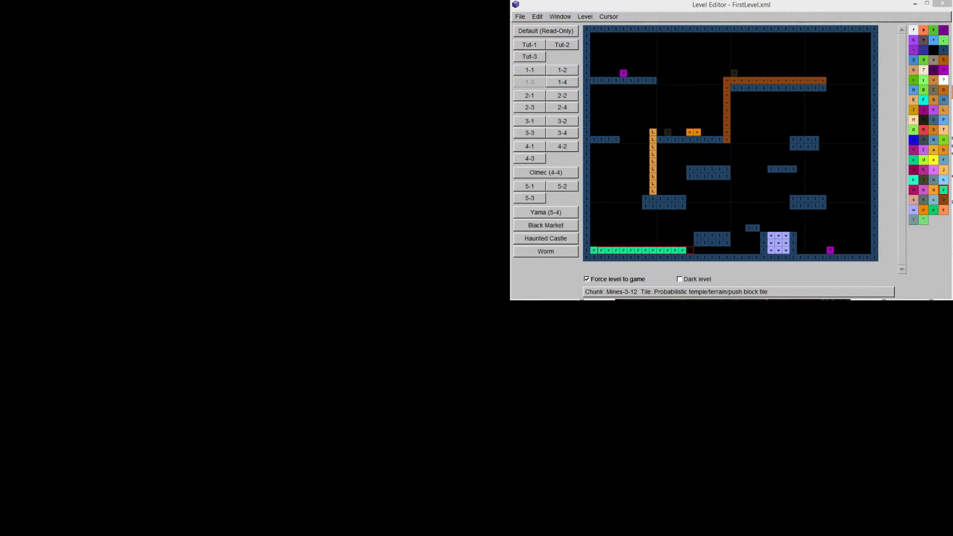
- Move from the entrance past the ladder platform and drop to the floor row of probabilistic tiles
key("Right")
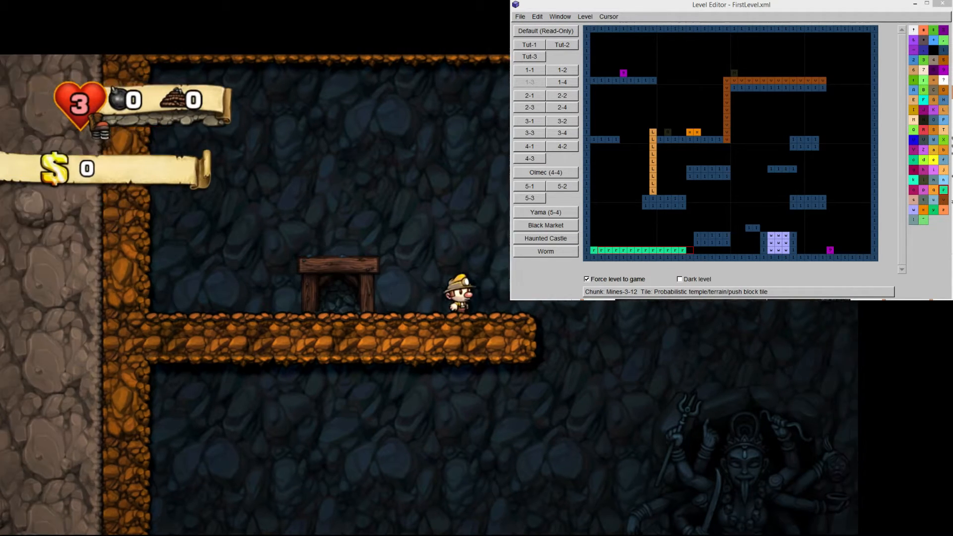
key("Left")
key("z")
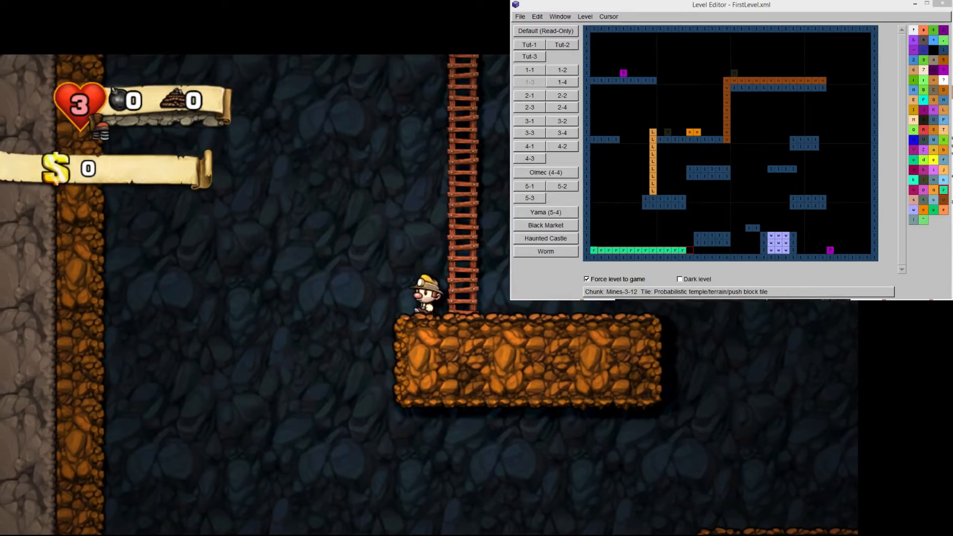
key("Left")
key("Down")
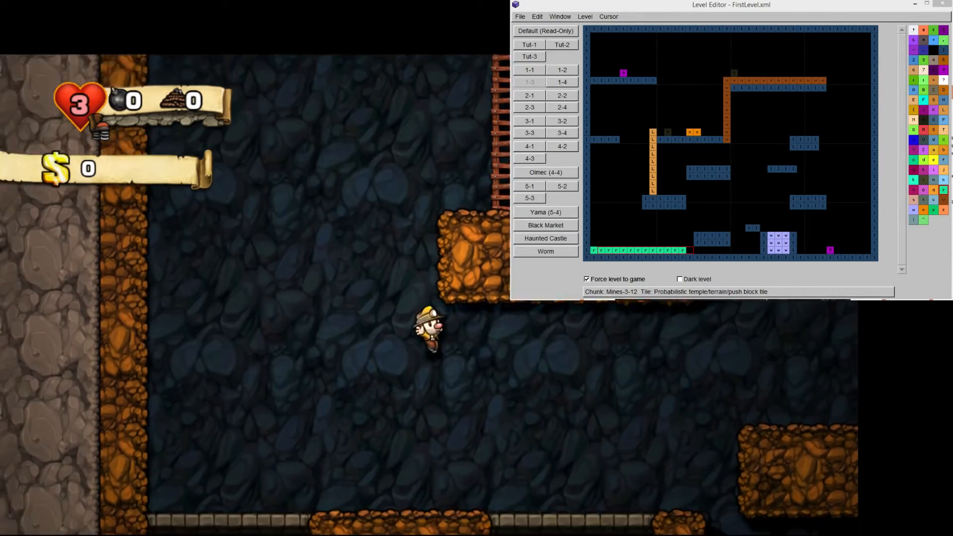
key("Right")
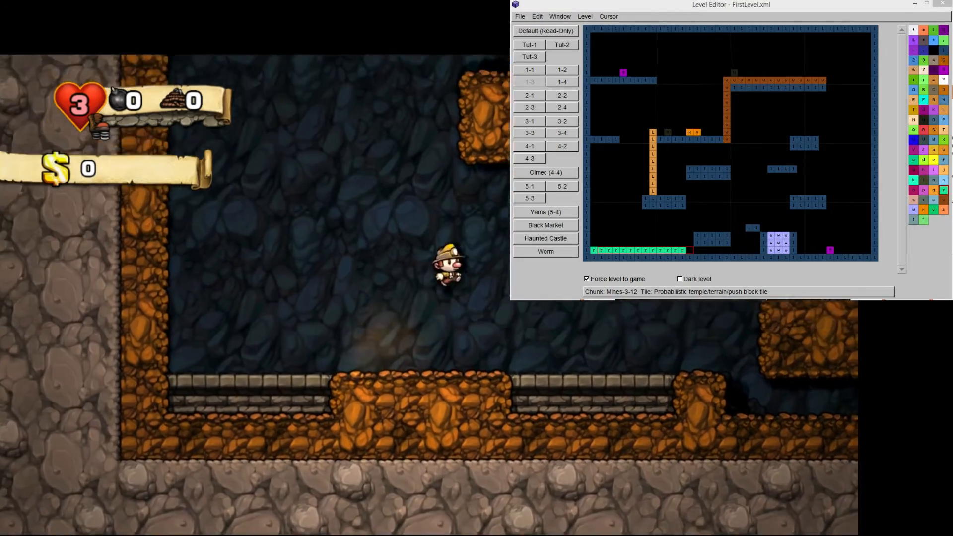
key("Right")
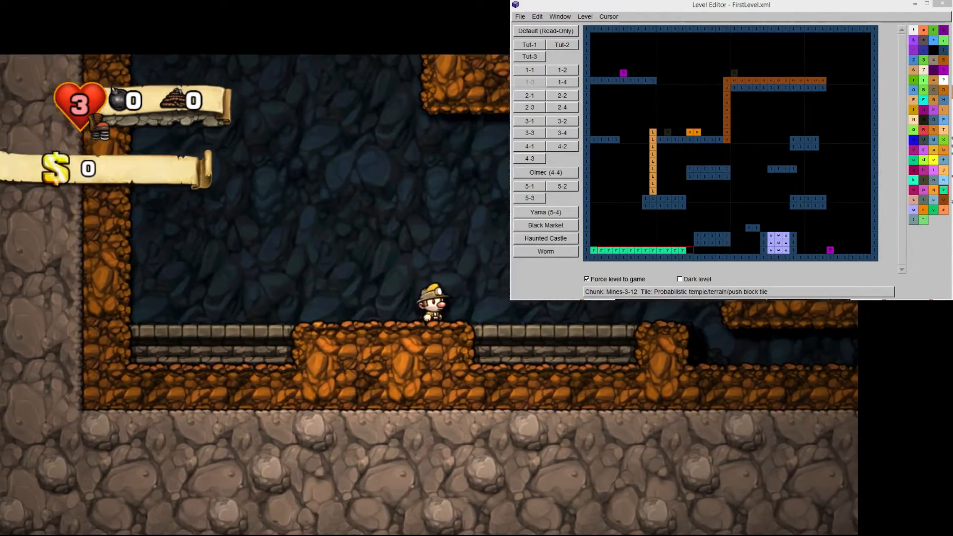
- Walk along the generated floor row to inspect it, and jump across the low platform to the ledge before the water pit
key("Left")
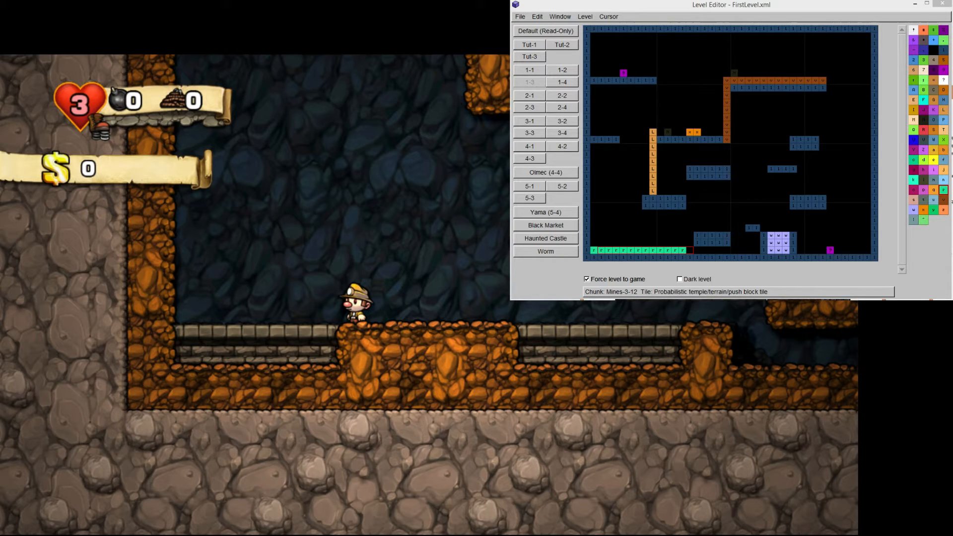
key("Right")
key("Left")
key("z")
key("Right")
key("z")
key("z")
key("z")
key("z")
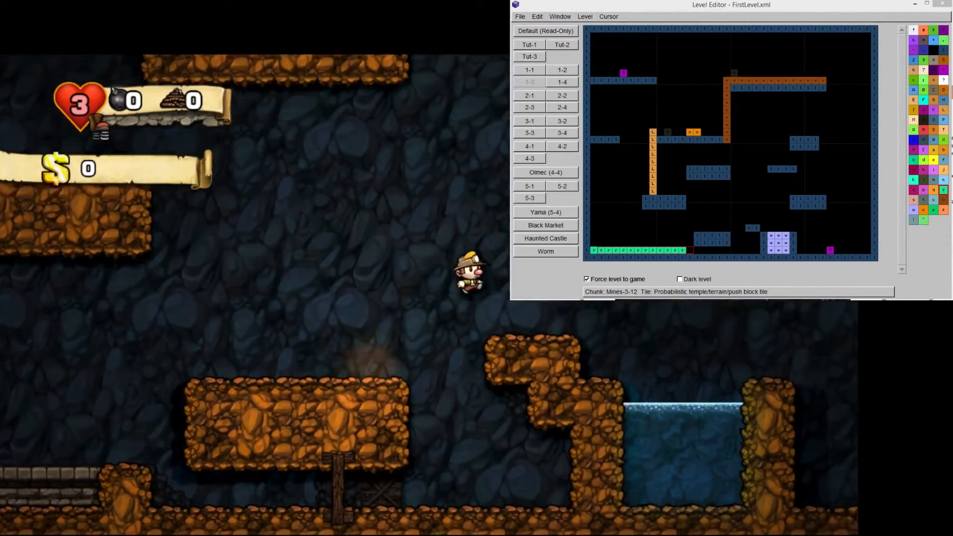
key("z")
key("z")
key("Left")
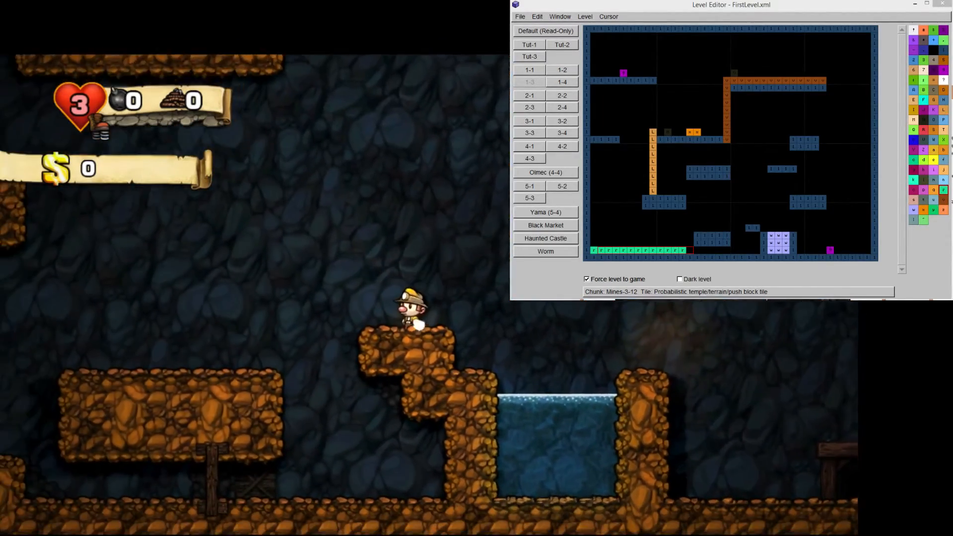
- Jump around the water pit and land on its far wall near the exit door
key("Right")
key("z")
key("Left")
key("z")
key("z")
key("Right")
key("z")
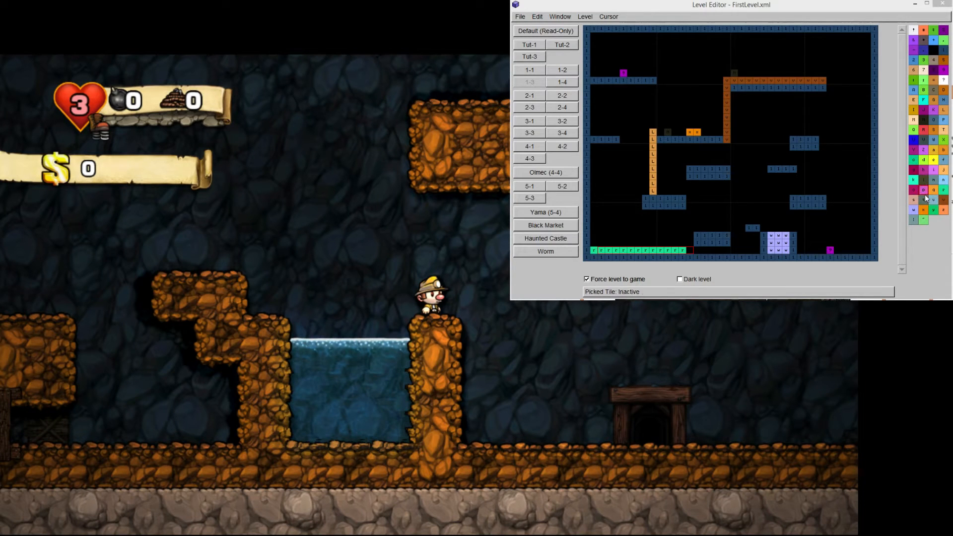
- Look up the descriptions of the palette tiles !, ~, q, h and g
left_click(915, 221)
left_click(924, 220)
left_click(934, 192)
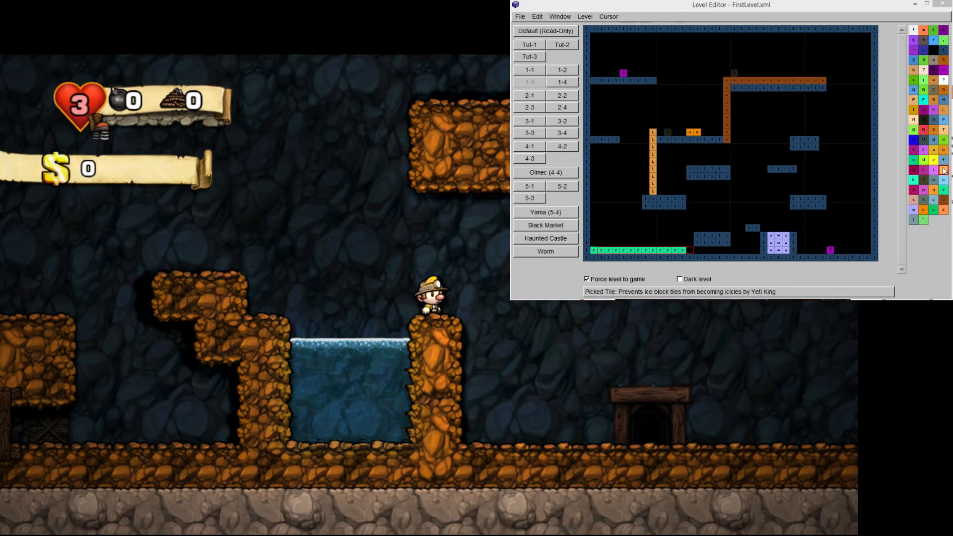
left_click(921, 172)
left_click(915, 170)
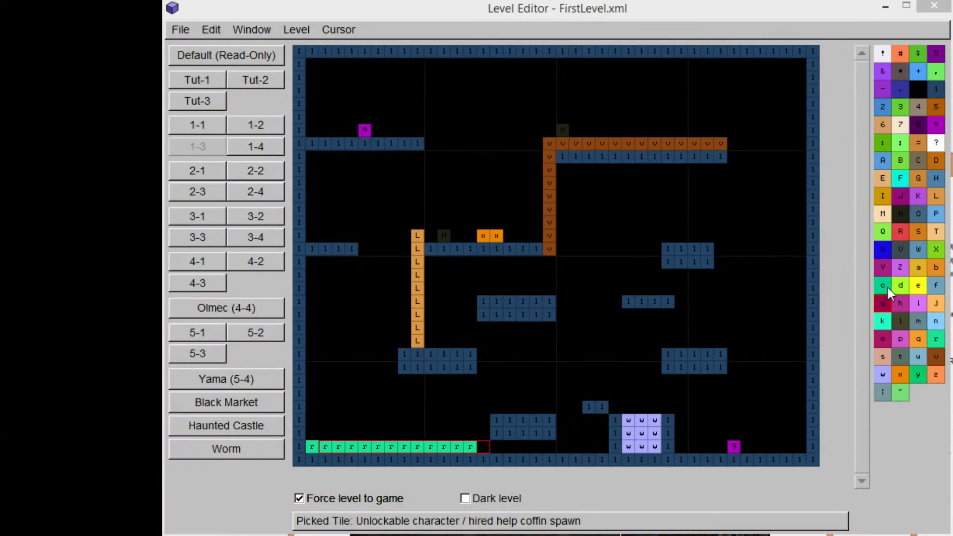
- Look up the descriptions of the palette tiles c, d, e, f, b, a and Z
left_click(916, 161)
left_click(900, 286)
left_click(918, 285)
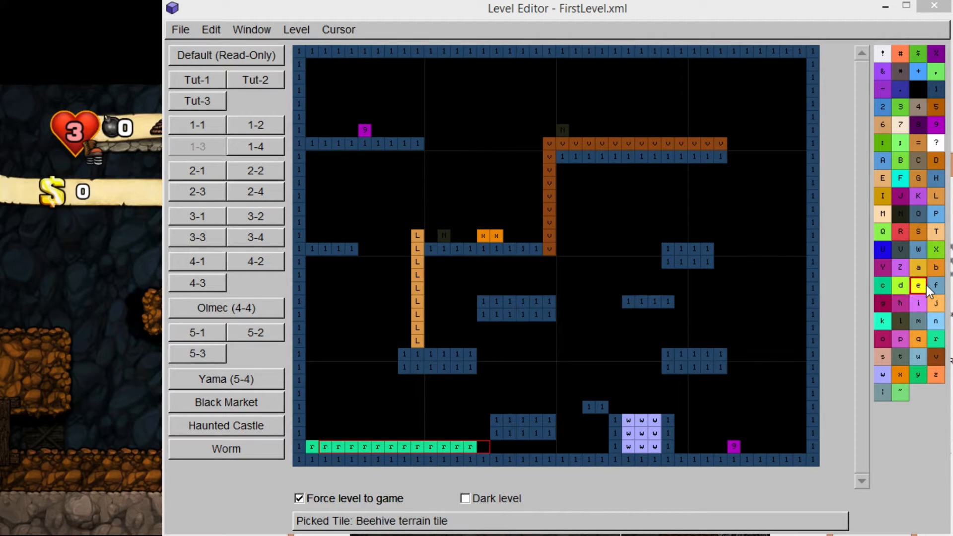
left_click(937, 286)
left_click(935, 266)
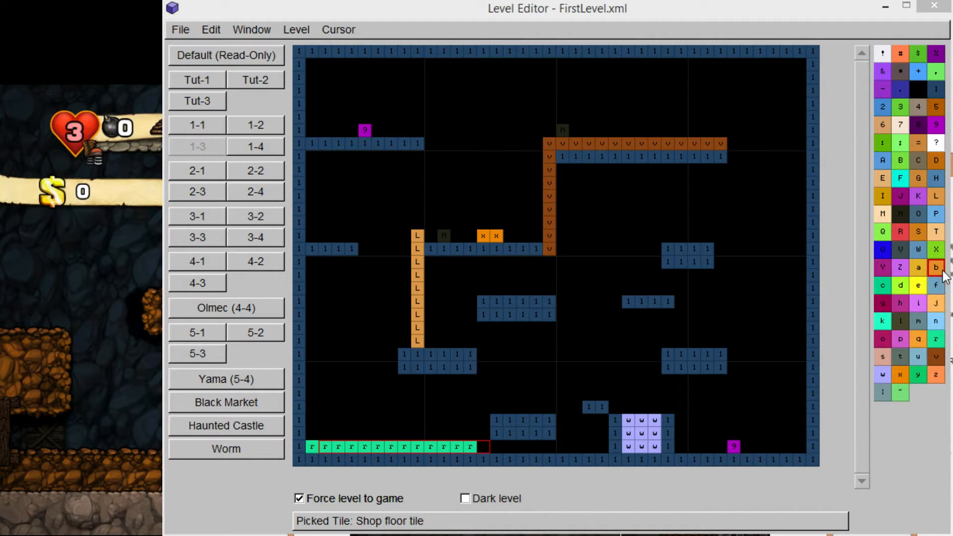
left_click(917, 268)
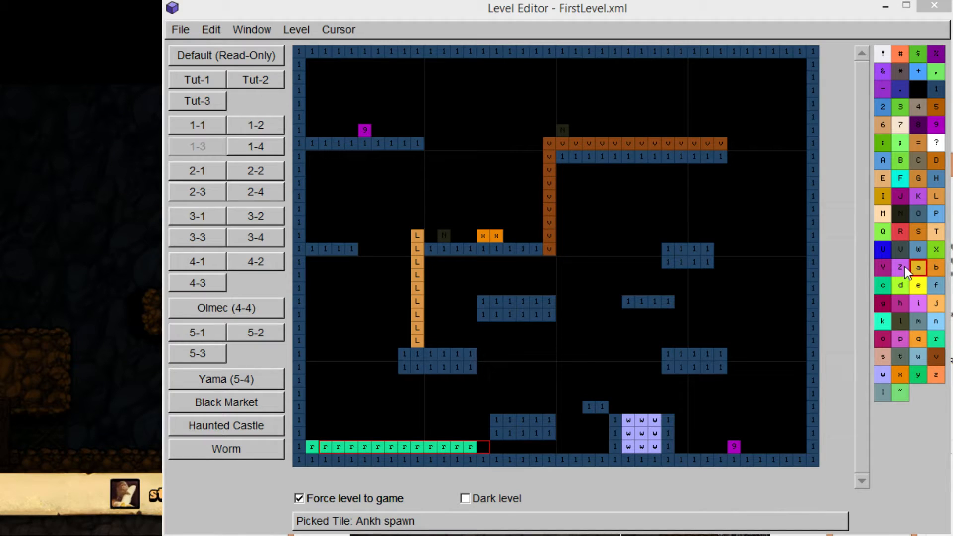
left_click(901, 267)
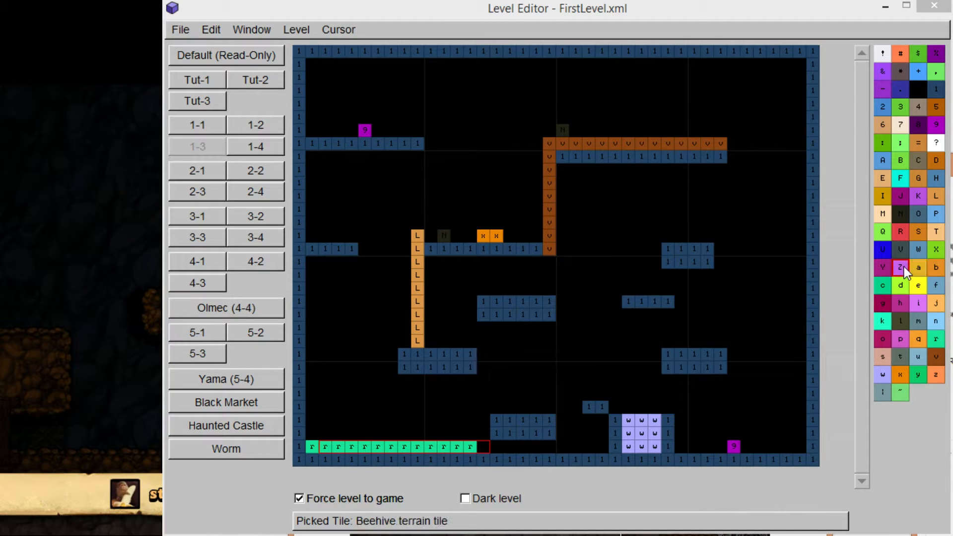
- Look up the descriptions of the palette tiles U, V, W, X, P and T
left_click(883, 249)
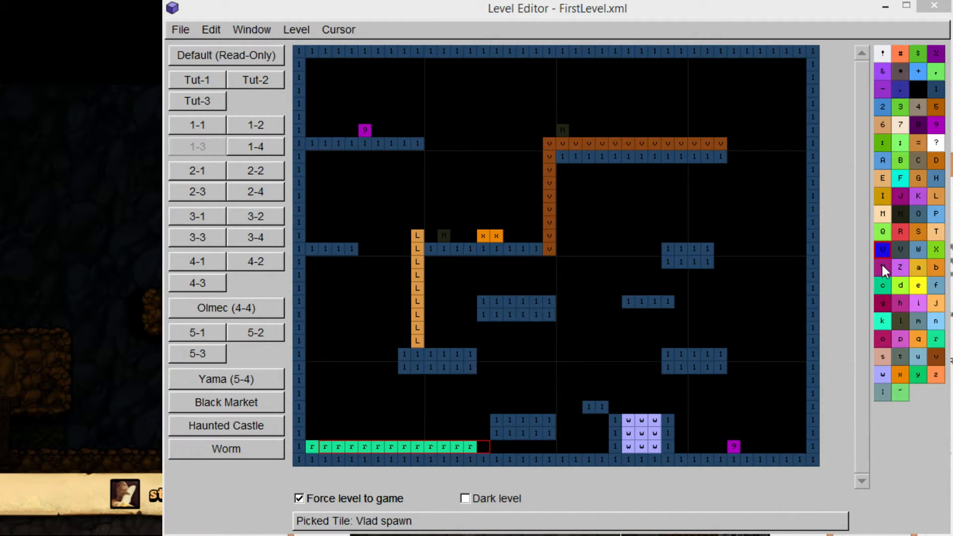
left_click(899, 250)
left_click(922, 250)
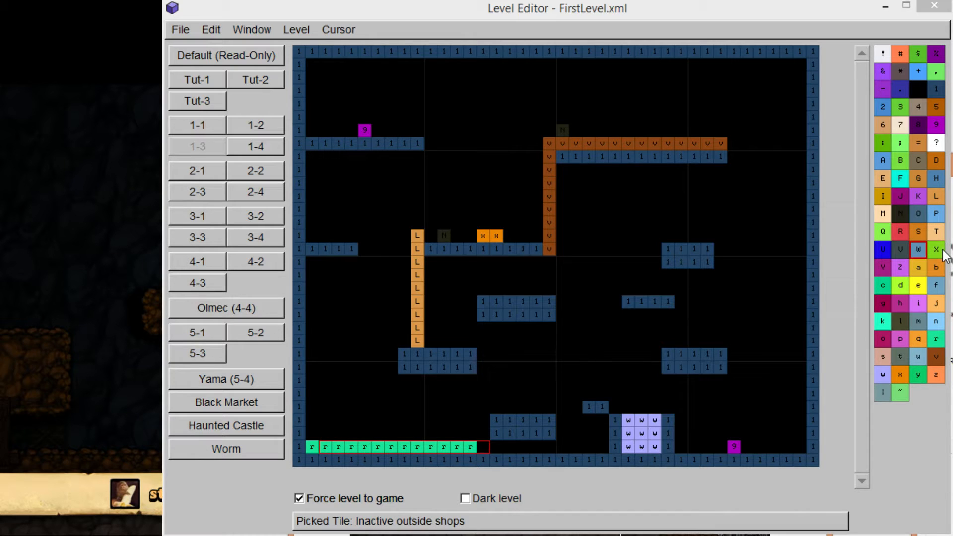
left_click(937, 251)
left_click(936, 220)
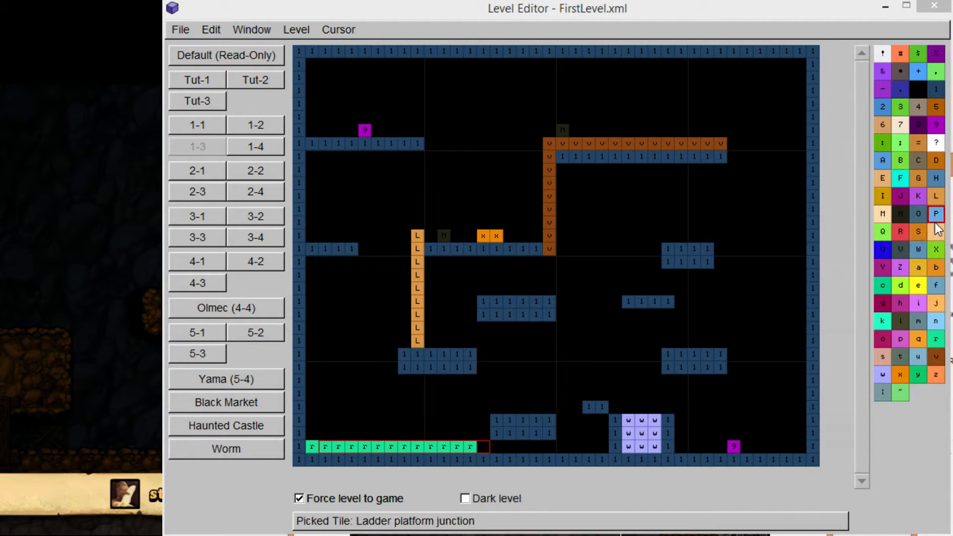
left_click(936, 231)
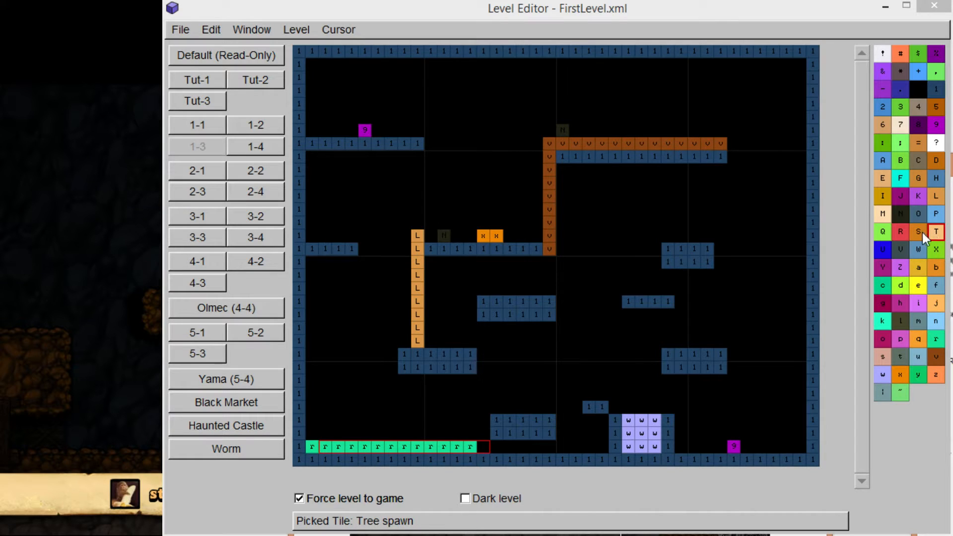
left_click(933, 249)
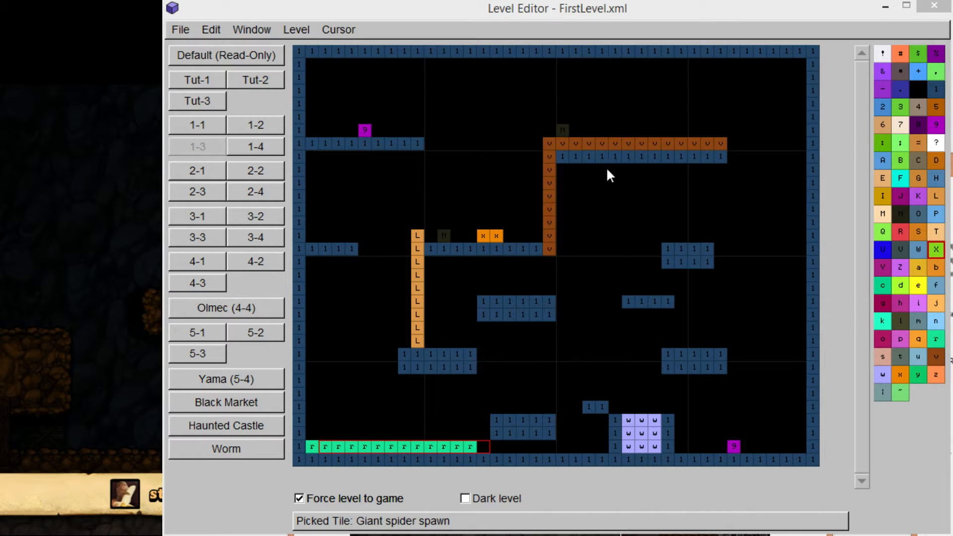
- Look up the descriptions of the palette tiles k, A, B, D and H
left_click(882, 321)
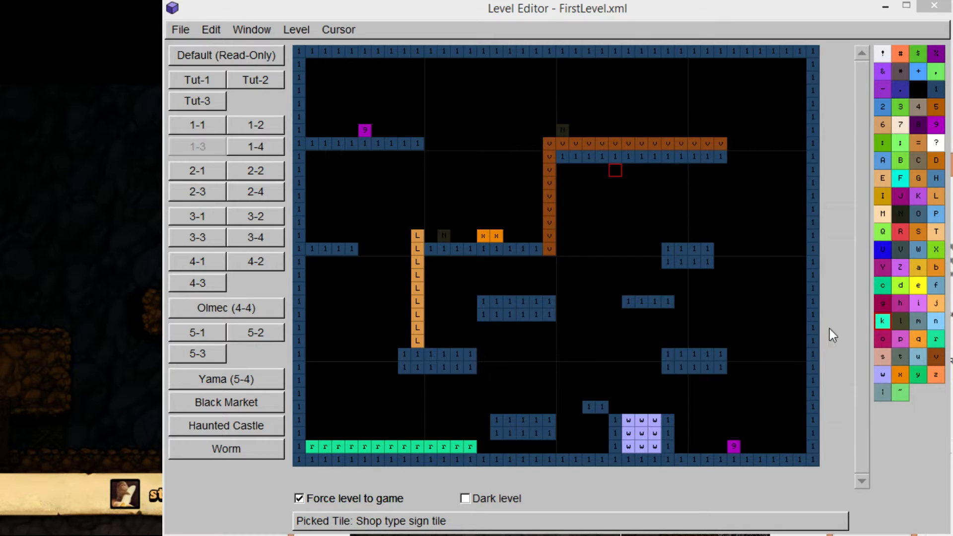
left_click(884, 161)
left_click(901, 162)
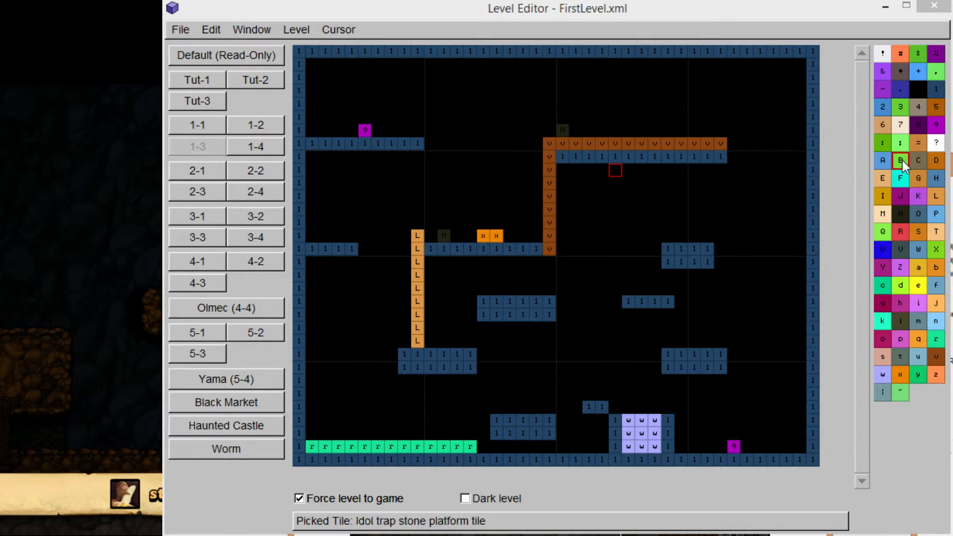
left_click(935, 162)
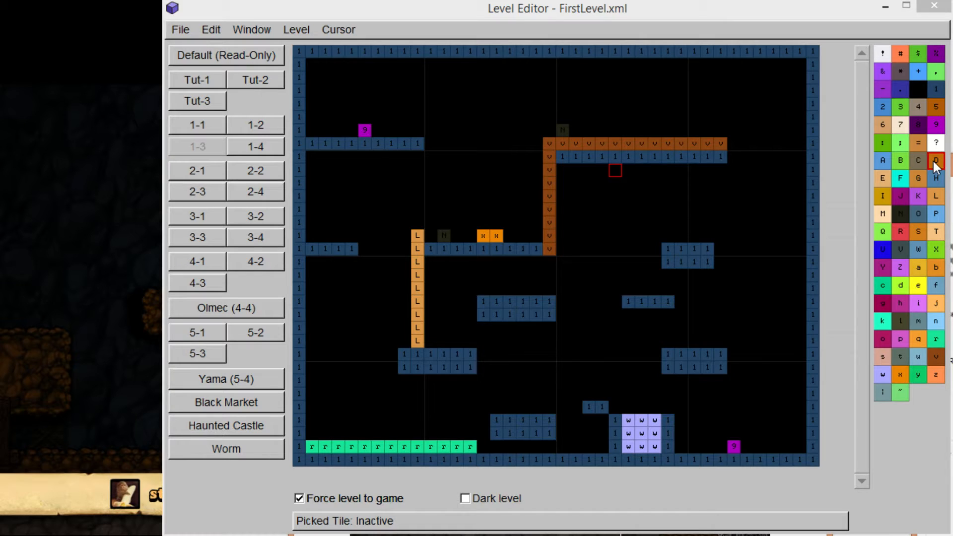
left_click(935, 178)
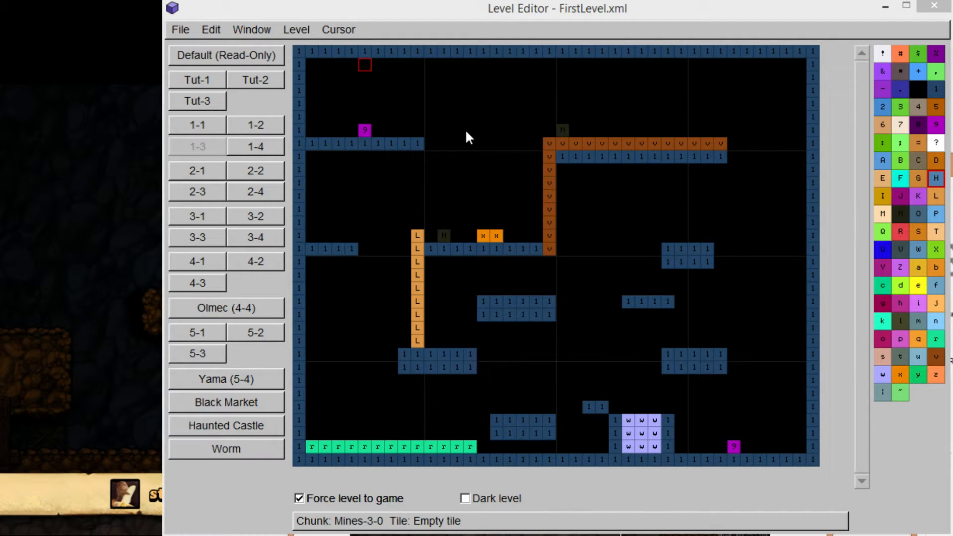
- Examine the top and bottom chunk rows of level 1-3 and the entrance and exit tiles placed in them
left_click(459, 144)
left_click_drag(304, 49, 810, 144)
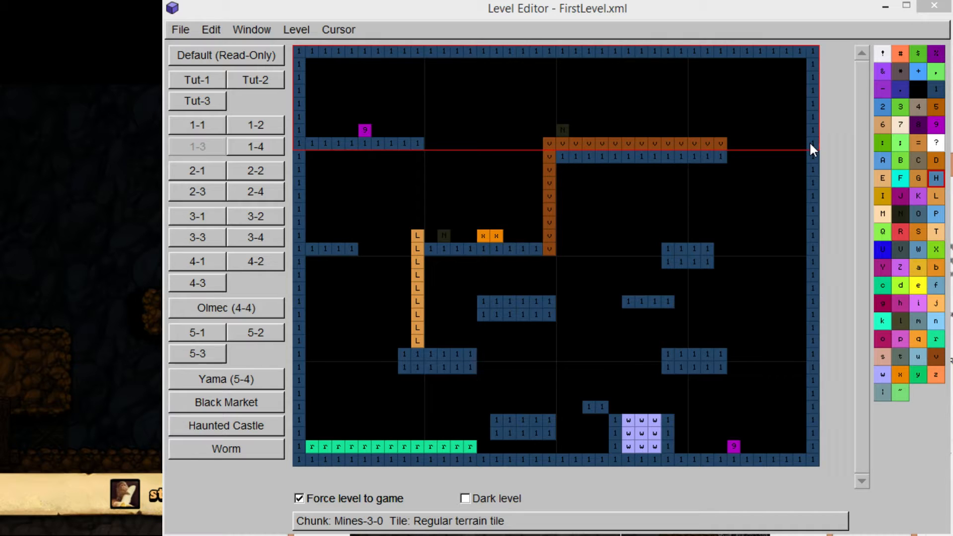
left_click_drag(808, 370, 278, 457)
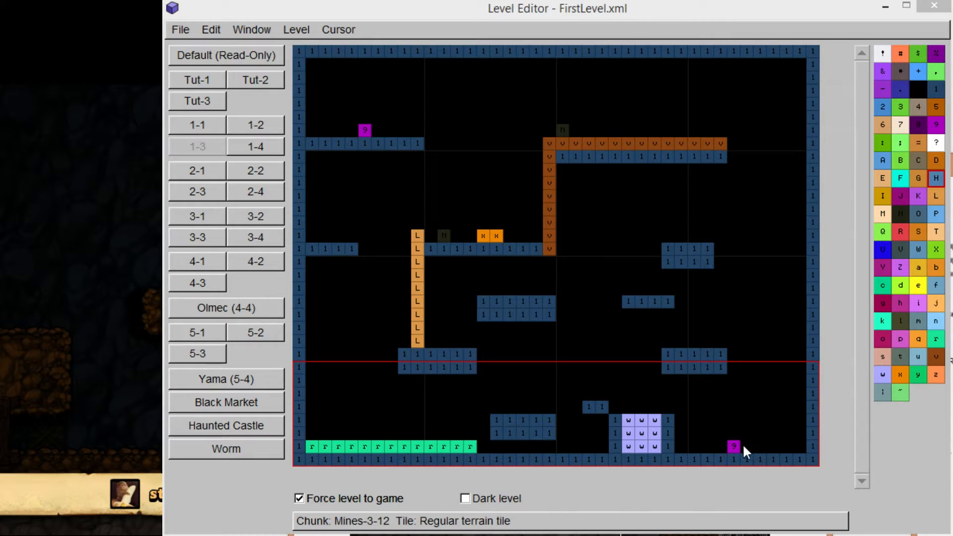
left_click(363, 129)
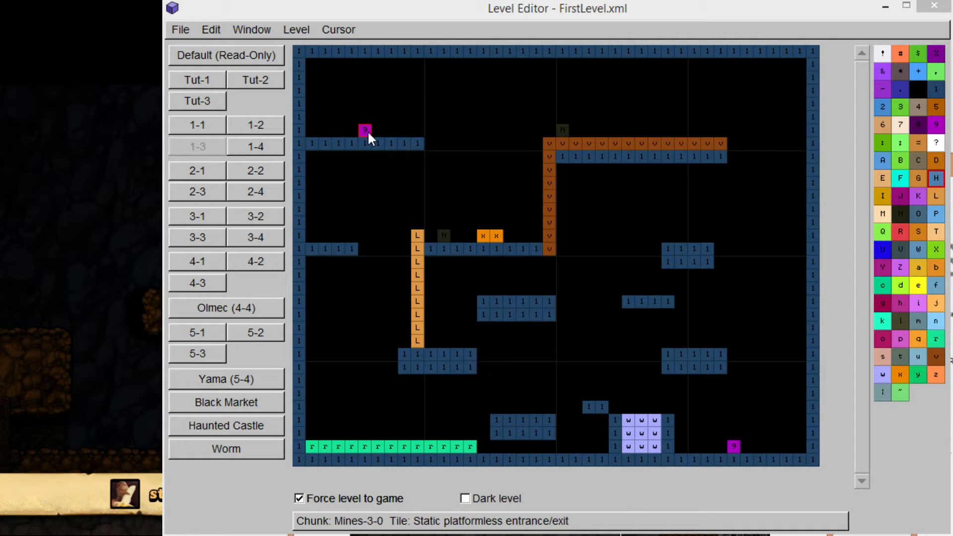
left_click(391, 91)
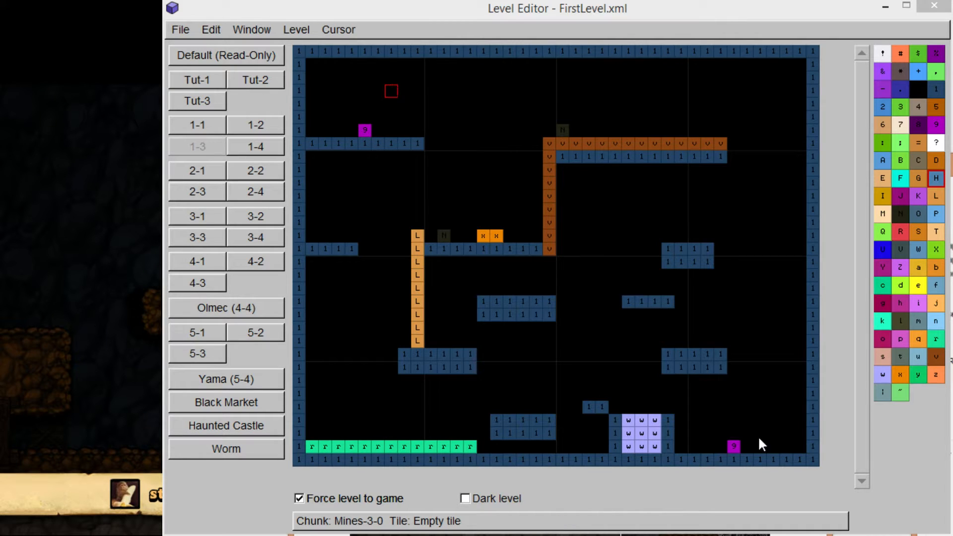
left_click(734, 446)
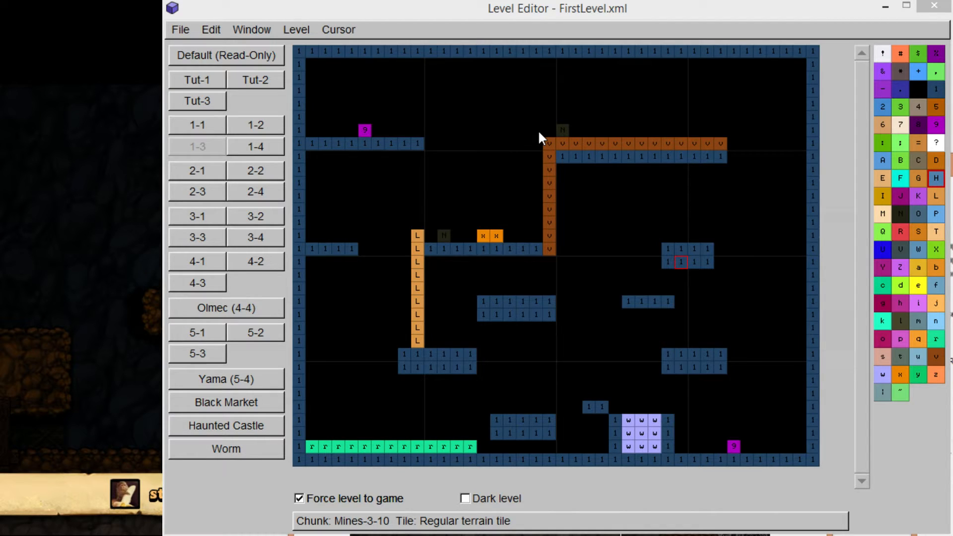
- Inspect the cells above the wooden platform and the terrain ledges on the level's left half
left_click(643, 135)
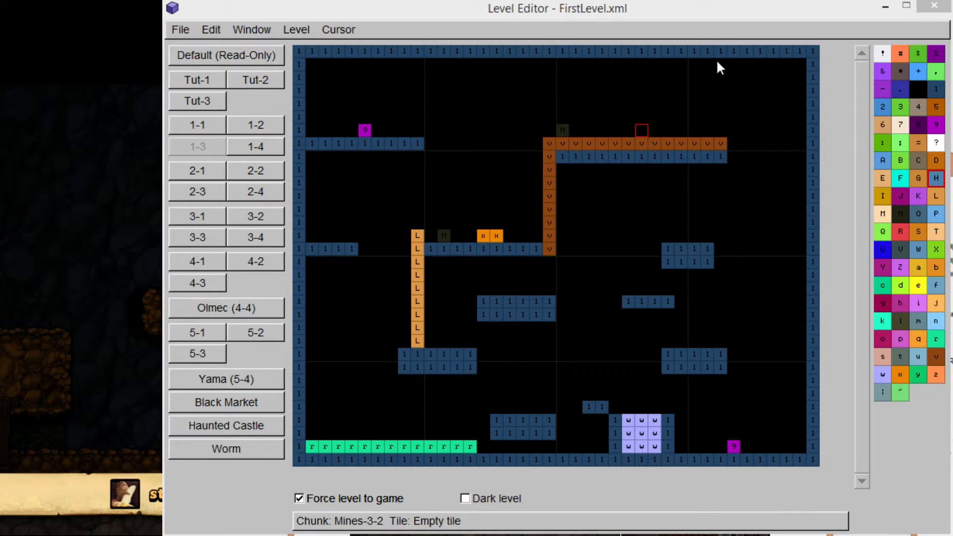
left_click(366, 314)
left_click(337, 249)
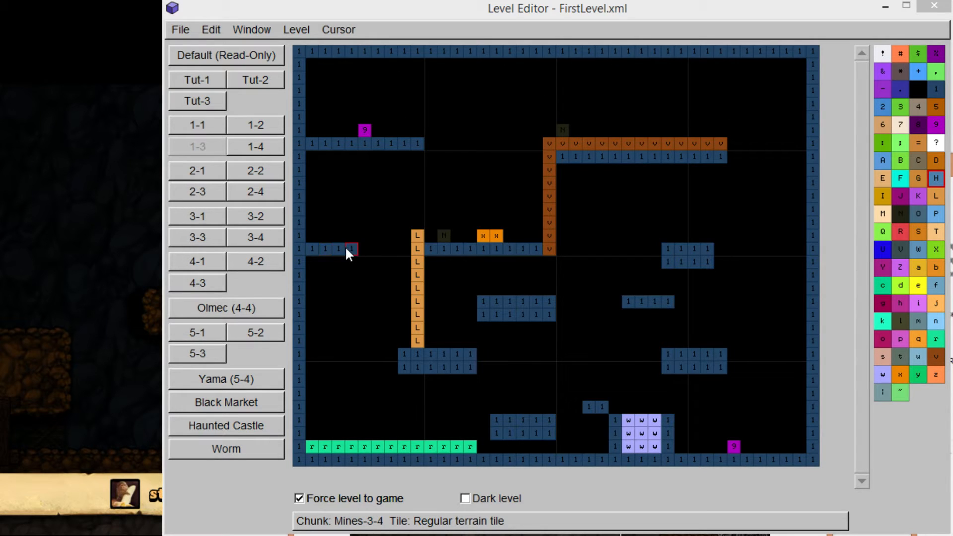
left_click(404, 353)
left_click(469, 355)
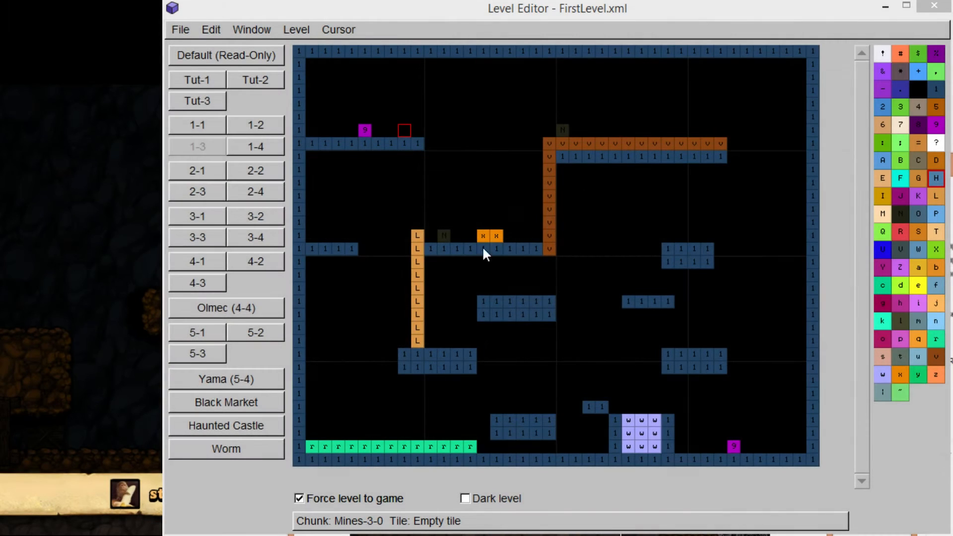
left_click(588, 130)
- Look up the descriptions of the palette tiles R, b, q, x, p, a and C
left_click(898, 230)
left_click(933, 270)
left_click(918, 339)
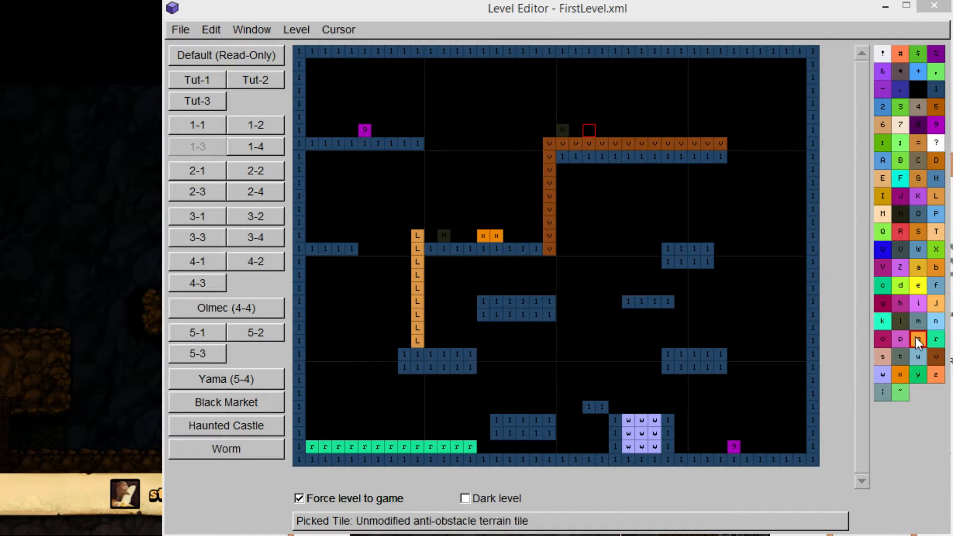
left_click(900, 375)
left_click(902, 339)
left_click(912, 265)
left_click(913, 163)
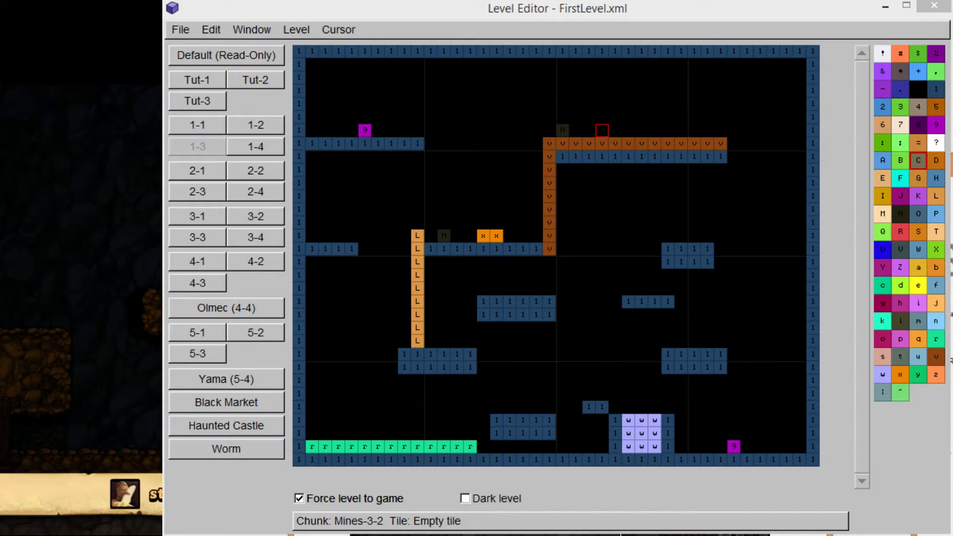
left_click(449, 245)
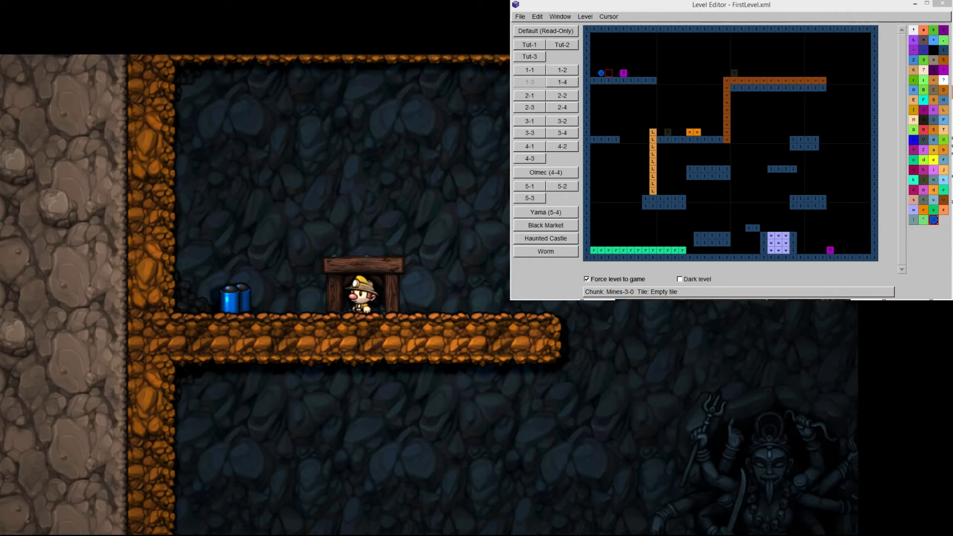
- Pick up the jetpack beside the entrance and fly off the far end of the starting ledge
key("Left")
key("Down")
key("x")
key("Right")
key("z")
key("z")
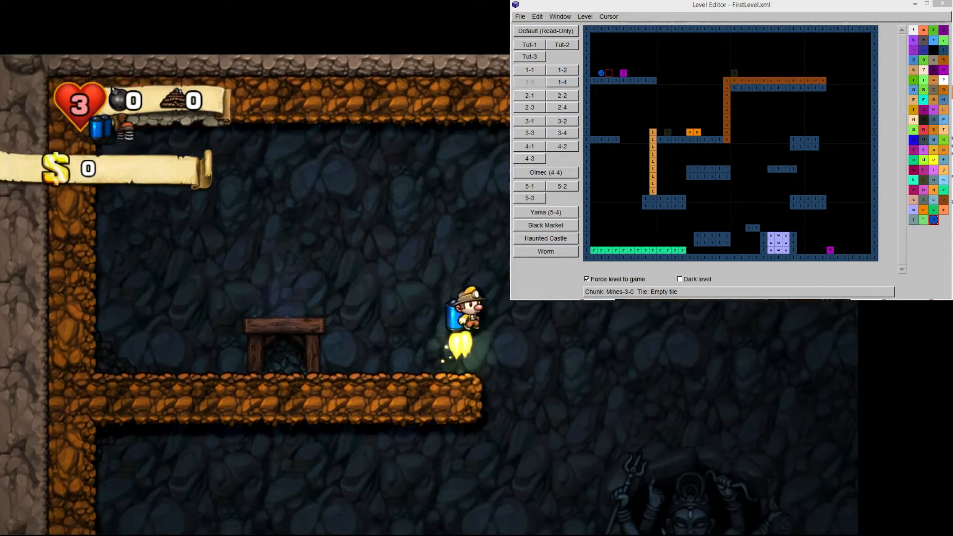
- Fly onto the wooden platform and whip the enemy there
key("Right")
key("z")
key("x")
key("Left")
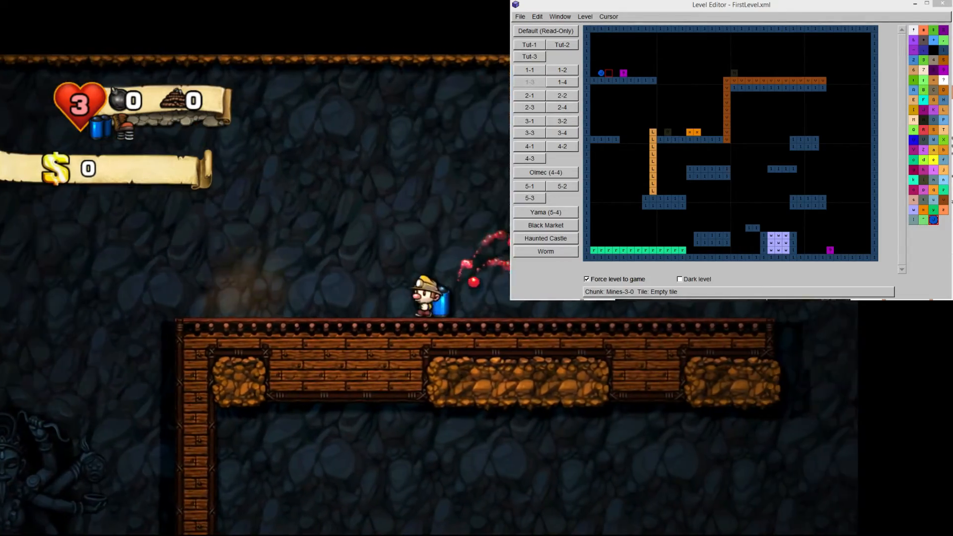
- Fly off the wooden platform's near end and hover beside its vertical wall with the jetpack
key("z")
key("z")
key("Right")
key("z")
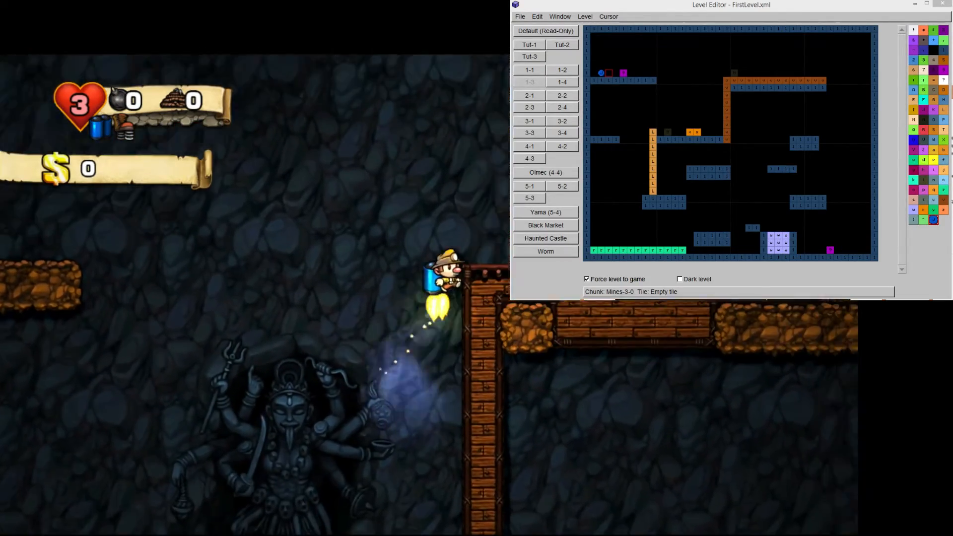
key("Left")
key("z")
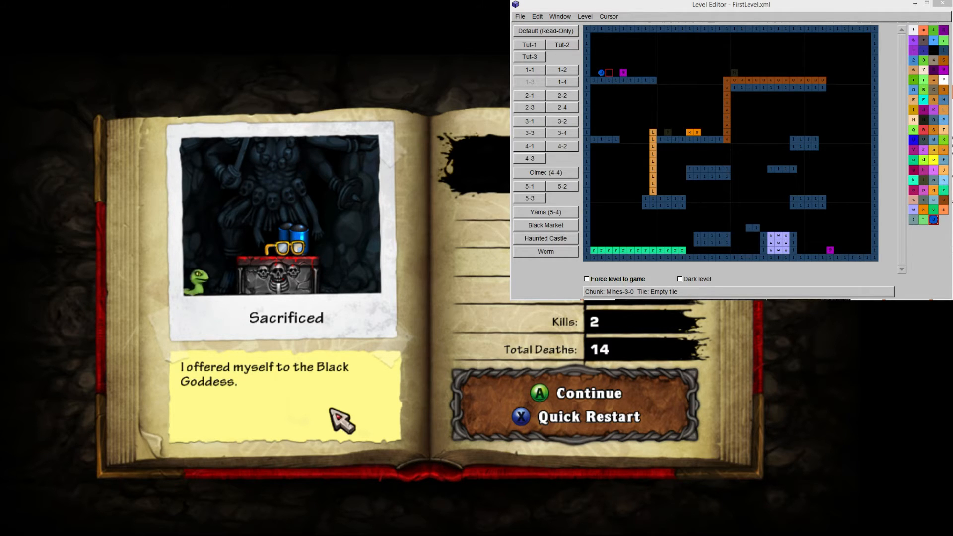
- Quick-restart the game from the death screen and open level 1-2 in the level editor
key("x")
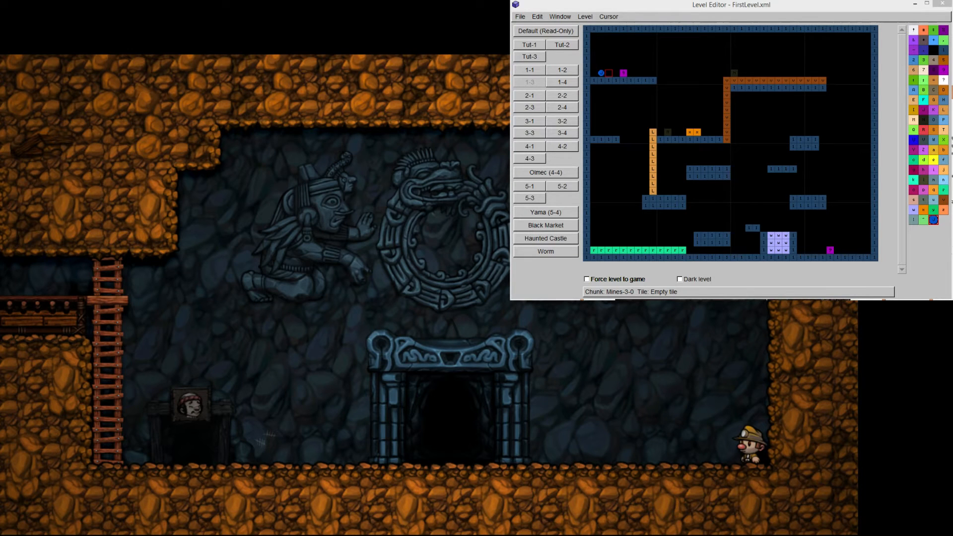
left_click(536, 74)
left_click(571, 73)
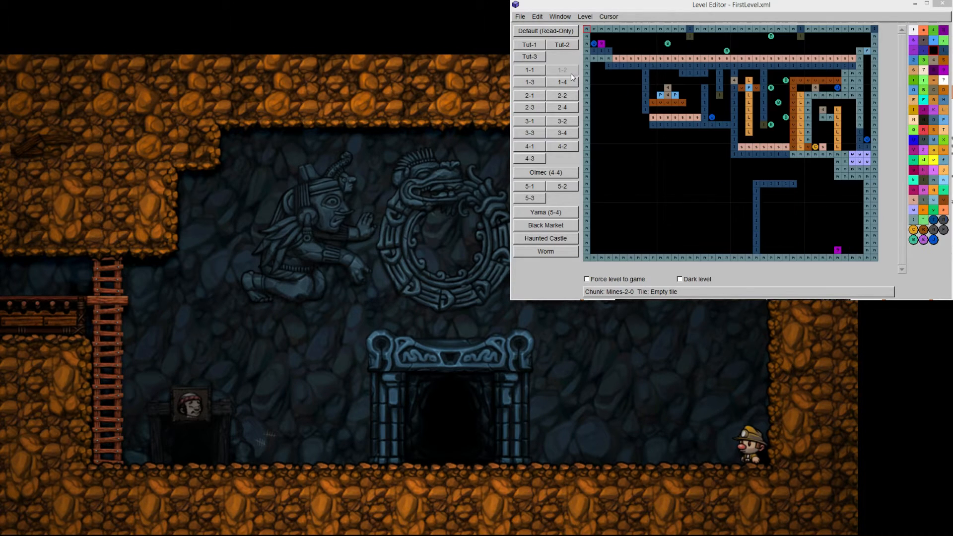
left_click(539, 85)
left_click(560, 79)
left_click(563, 73)
- Clear the P tile beside the upper 4 tiles, and fill an empty column down to the floor with L ladder tiles
left_click(674, 97)
mouse_move(636, 122)
left_mouse_down()
mouse_move(641, 263)
mouse_move(638, 117)
left_mouse_up()
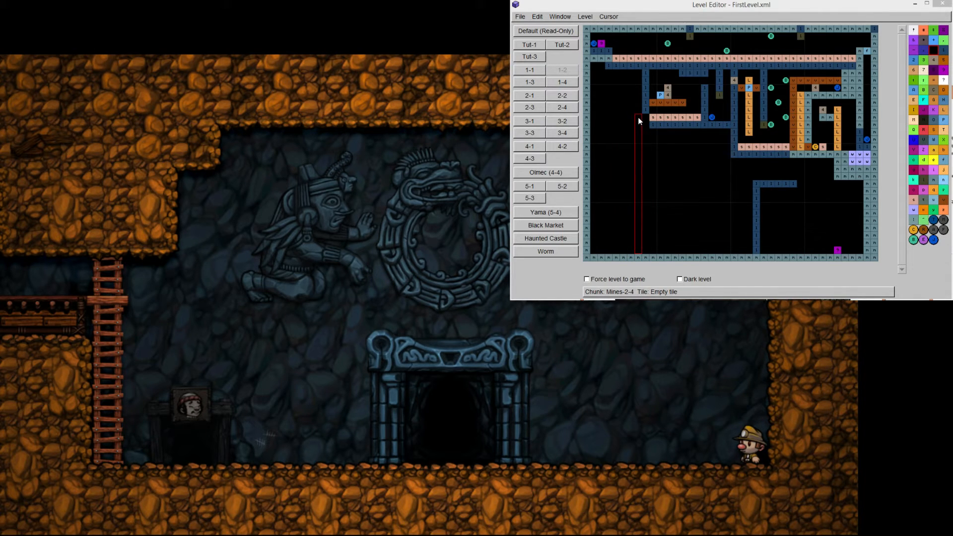
key("l")
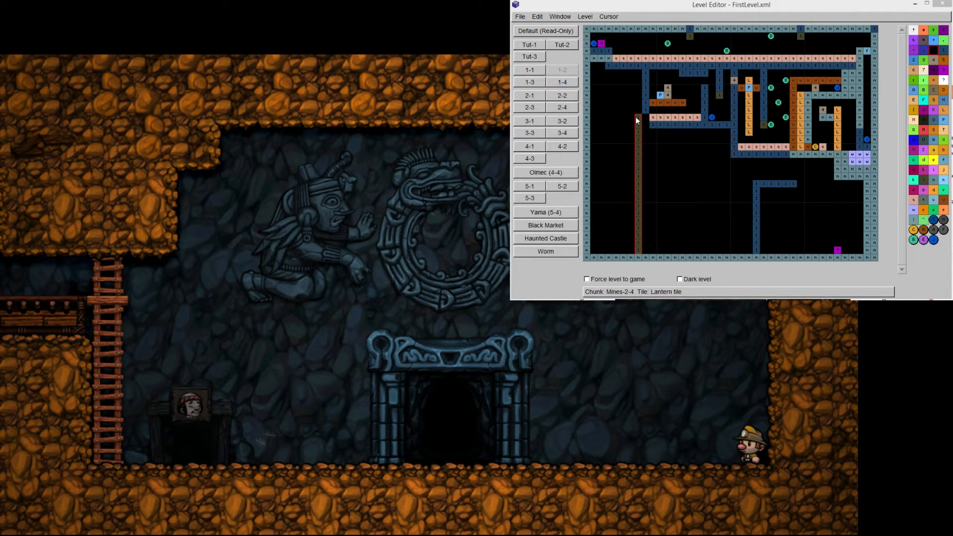
key("shift+l")
- Replace the bottom tile of the freestanding terrain column with an empty tile
left_click(756, 250)
key("0")
left_click(744, 171)
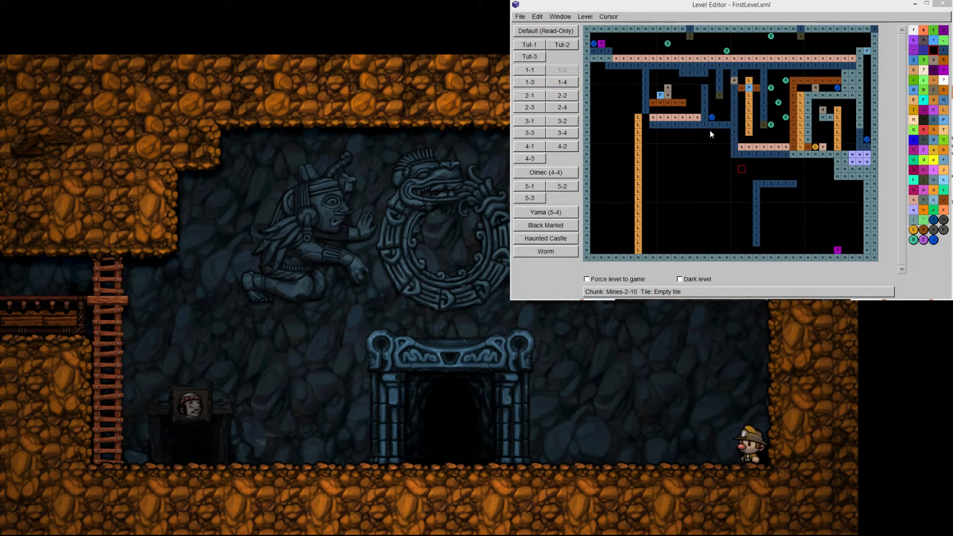
- Look through the layouts of levels 1-1, 1-2, 1-3 and 1-4
left_click(529, 69)
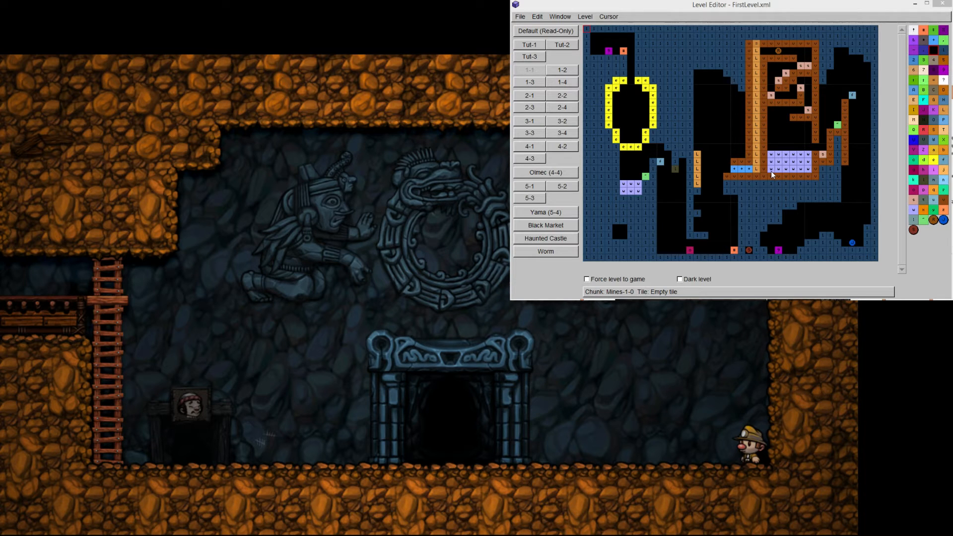
key("1")
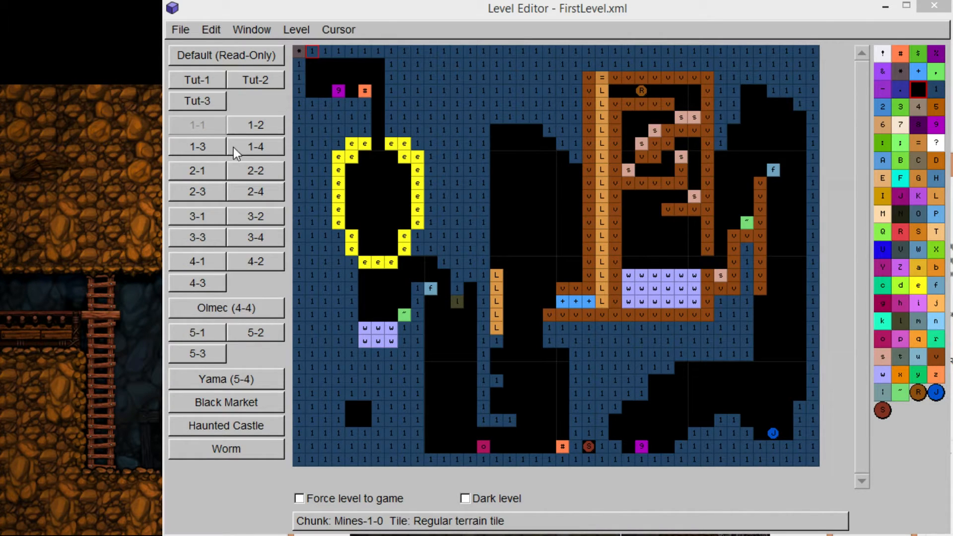
left_click(266, 119)
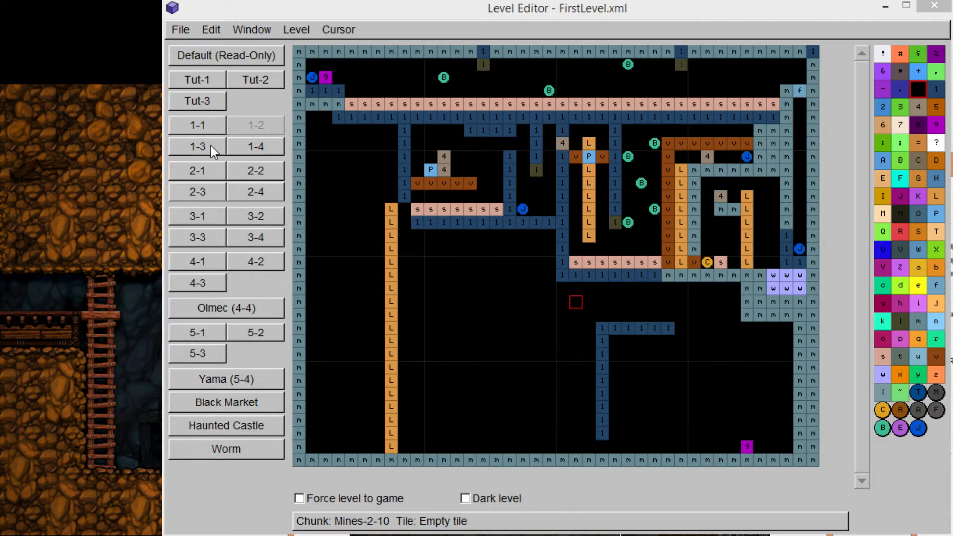
left_click(210, 146)
left_click(255, 150)
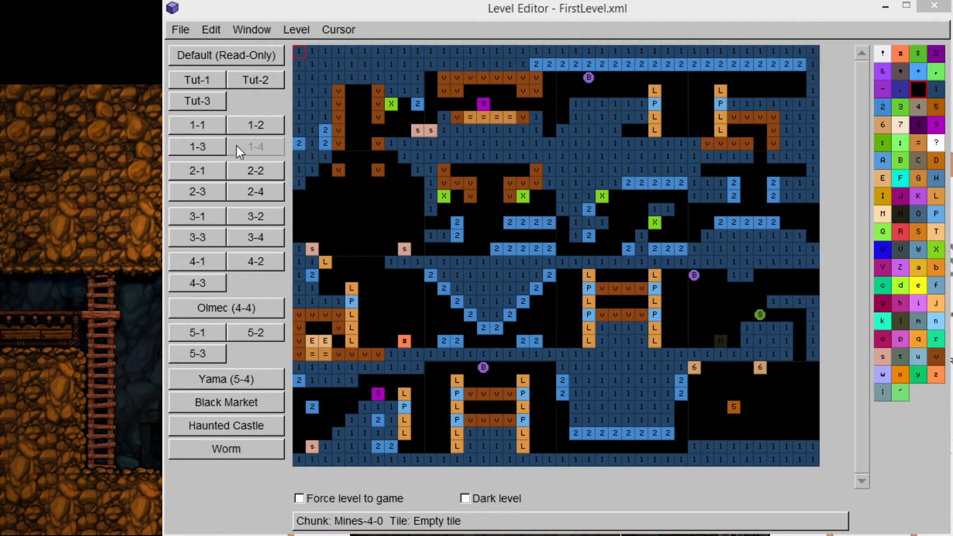
left_click(214, 133)
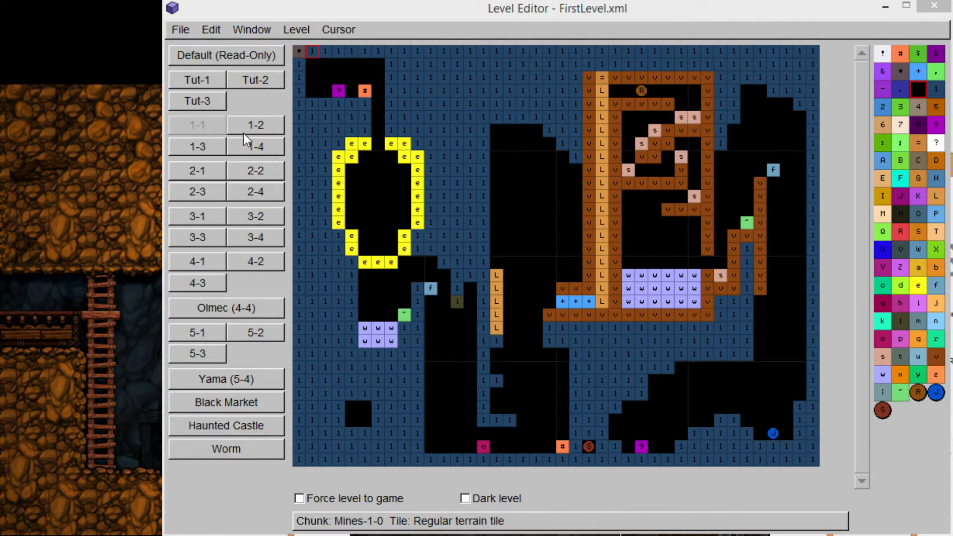
left_click(262, 126)
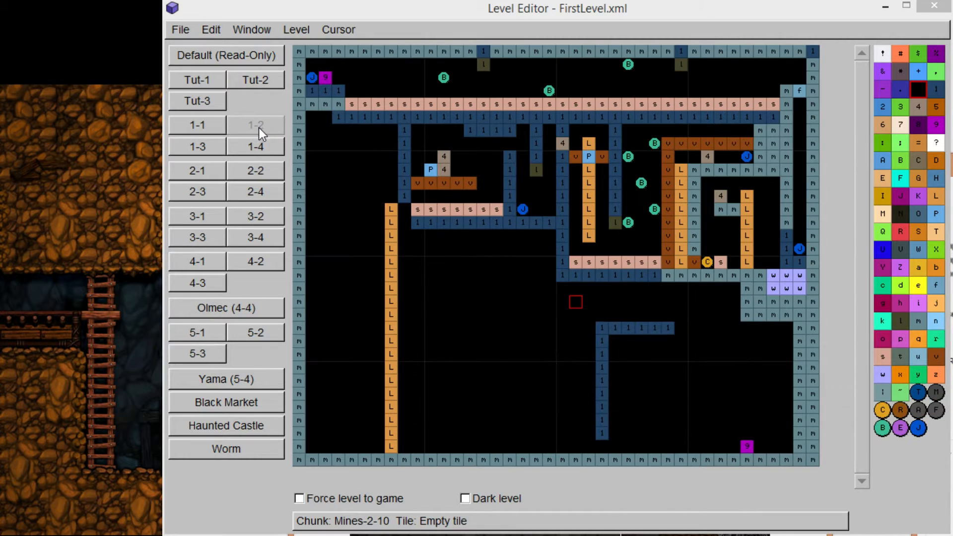
- View the layouts of levels 1-3 and 1-1 in the editor, and resume the paused game to start a run
left_click(214, 147)
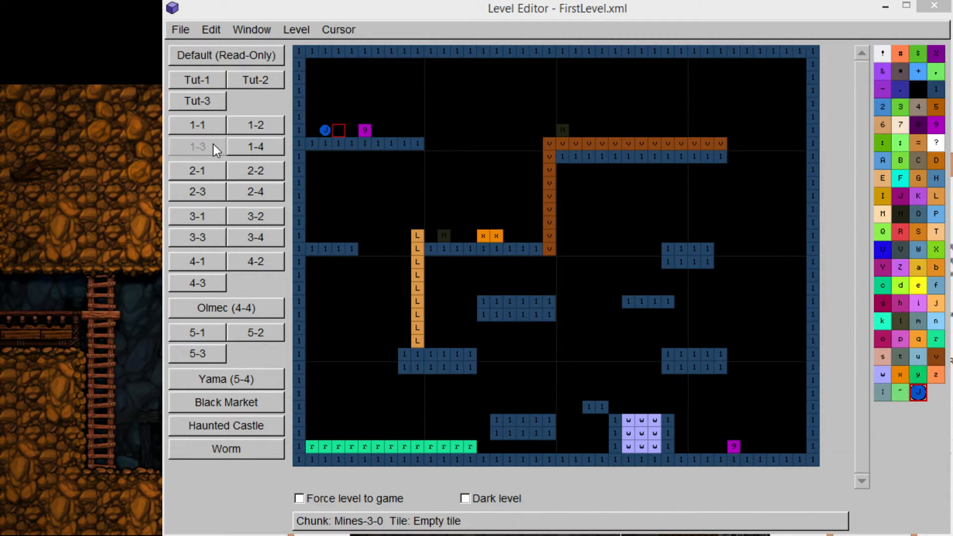
left_click(217, 125)
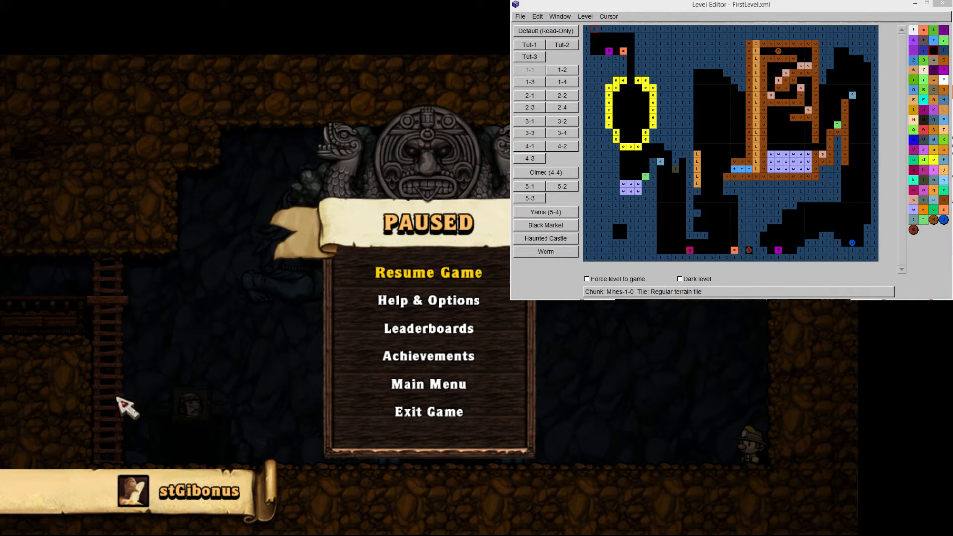
key("Return")
key("Left")
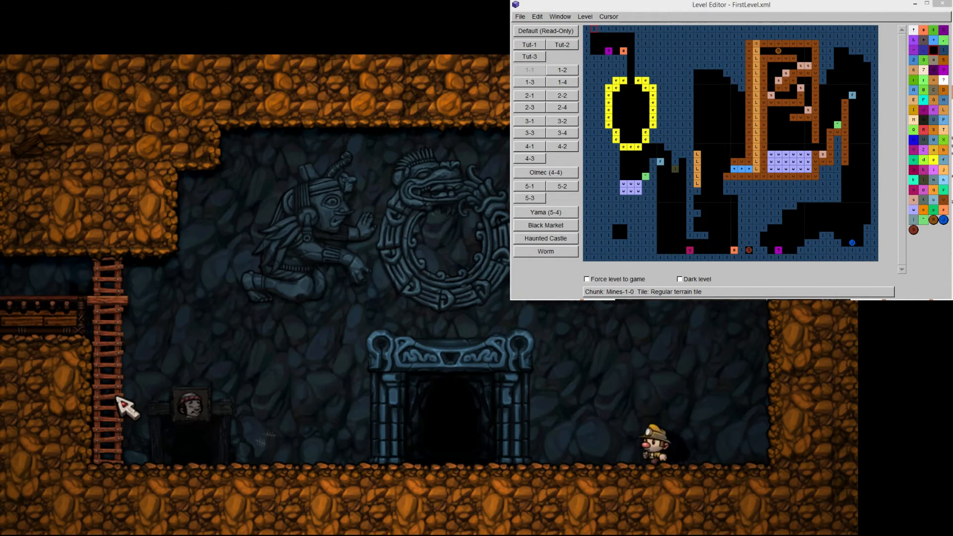
key("c")
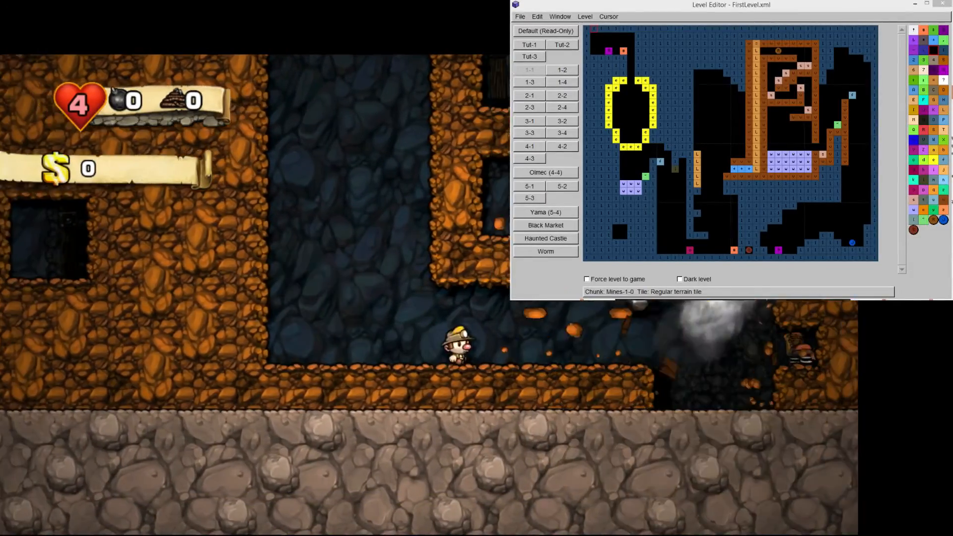
- Playtest level 1-1, collecting the shoes beside the blasted pit and continuing through to level 1-2
key("Left")
key("z")
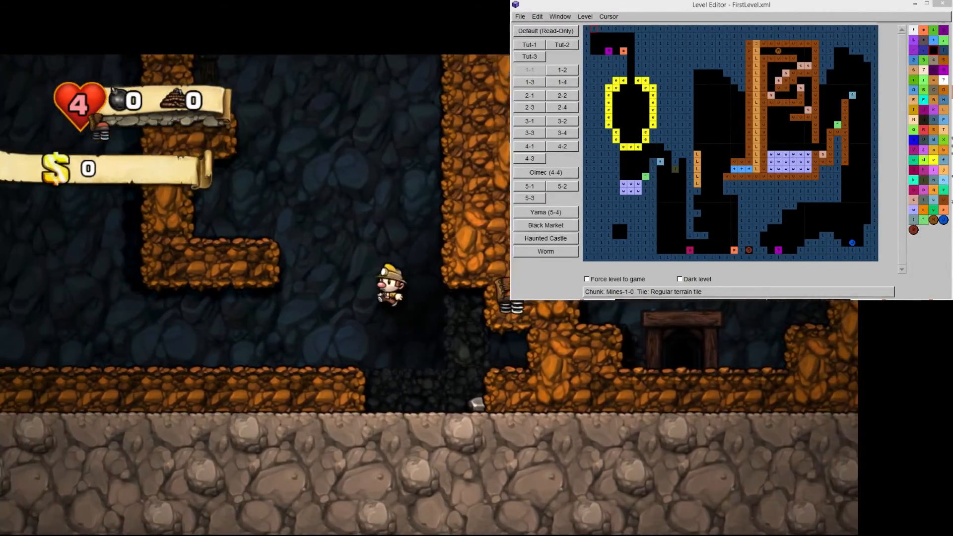
key("Right")
key("z")
key("Left")
key("Up")
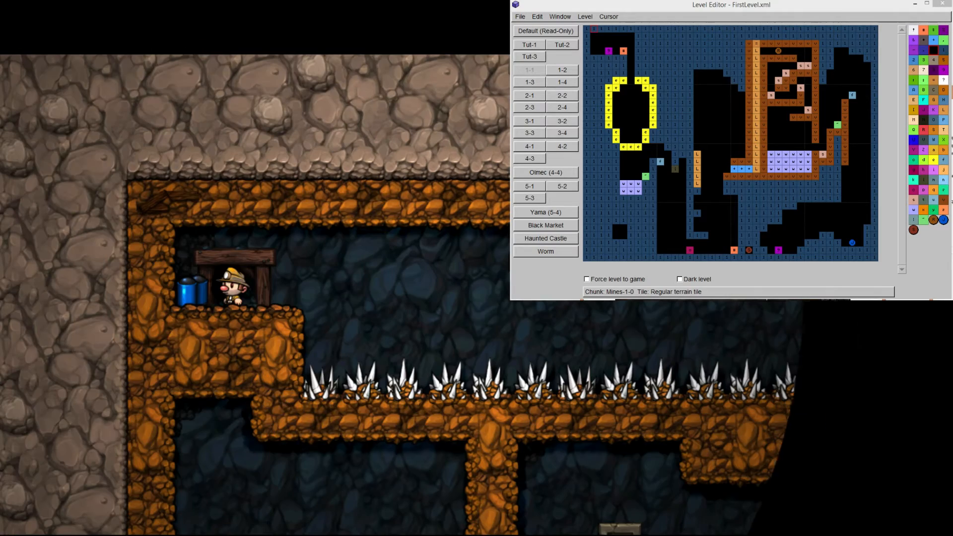
- Take the jetpack at the level 1-2 entrance and fly over the row of spikes
key("Right")
key("z")
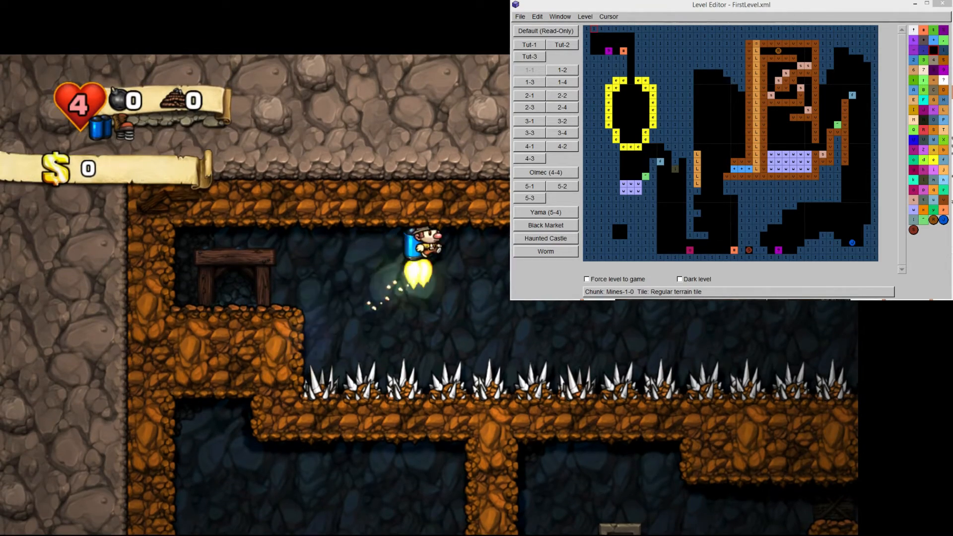
key("Right")
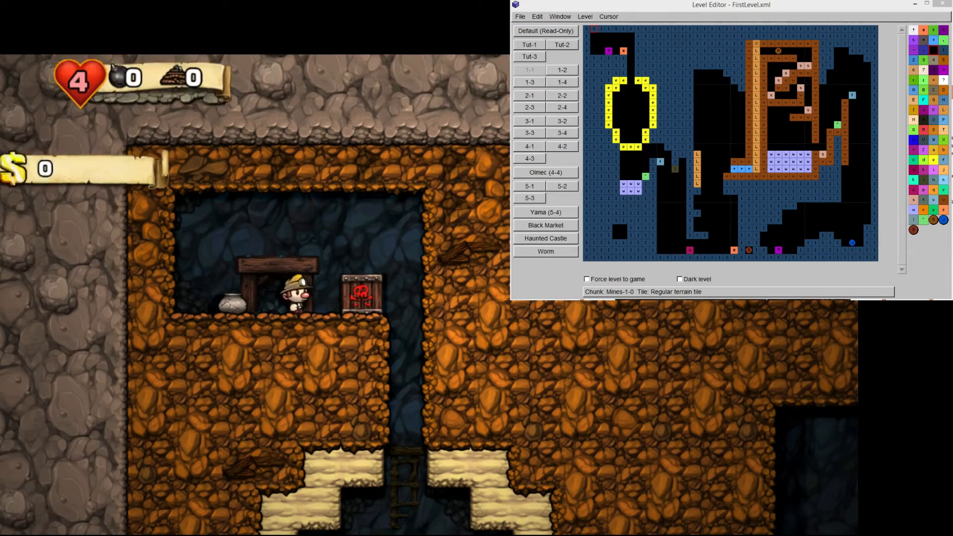
- Replay level 1-1, blow up the powder box at the end of the floor and collect the shoes behind it
key("Right")
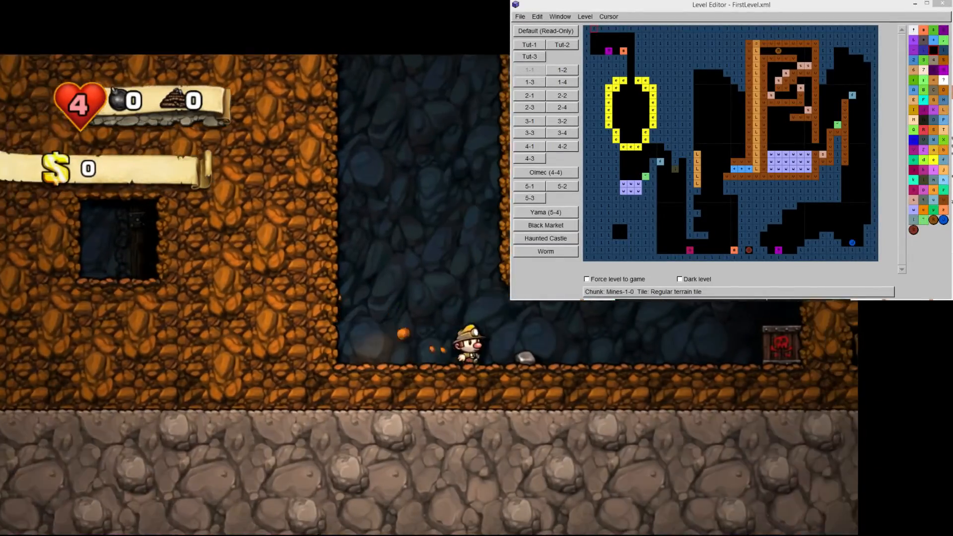
key("x")
key("Right")
key("z")
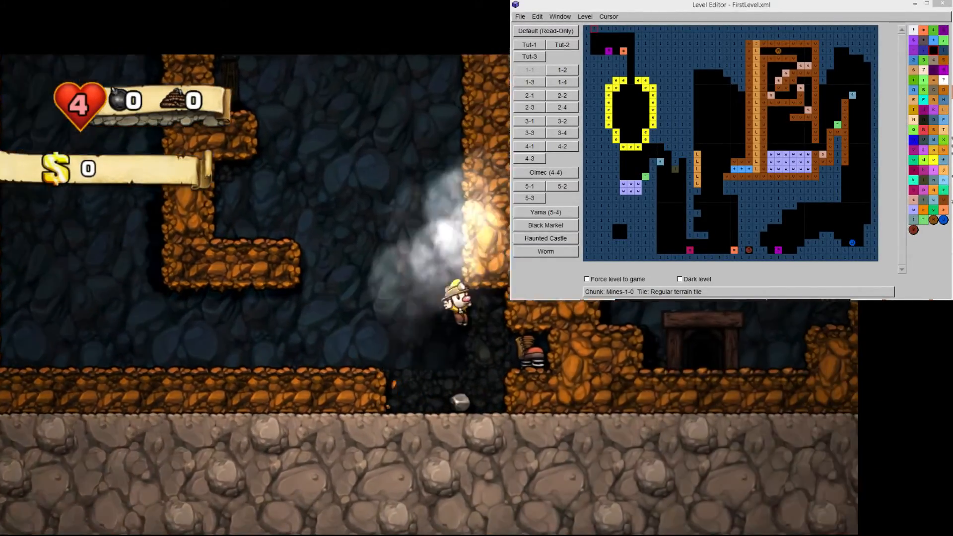
key("Left")
key("z")
key("z")
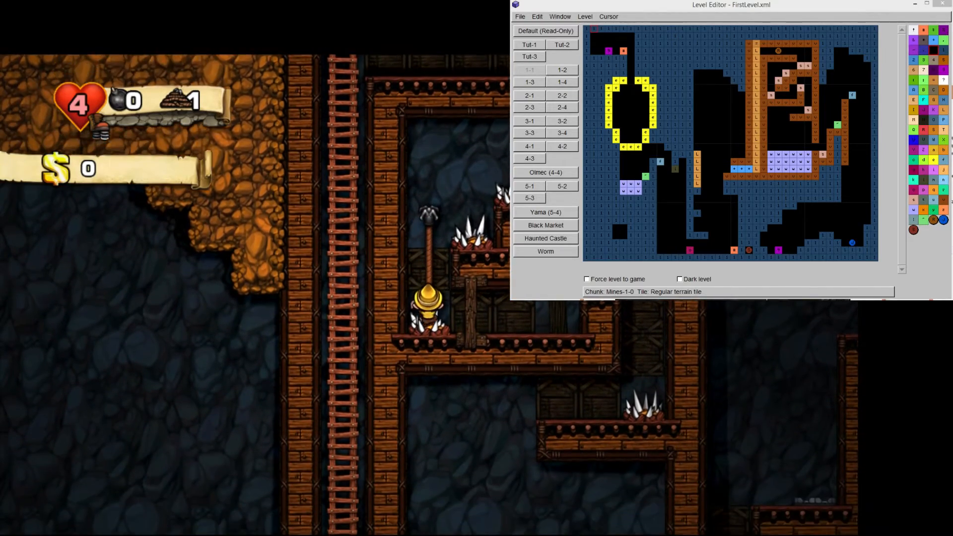
- Descend the spiked wooden shaft in level 1-1 with a rope and cross to the water pool
key("Right")
key("Down+s")
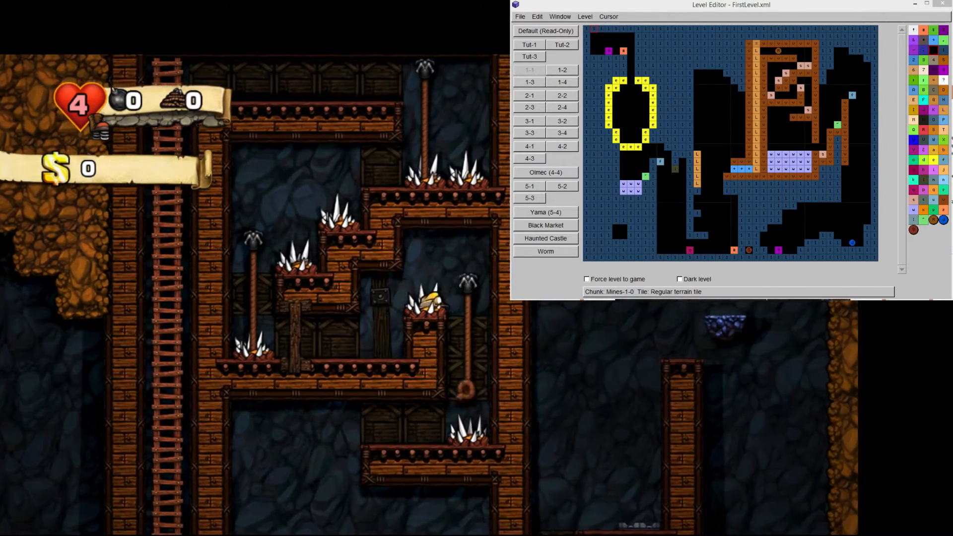
key("Right")
key("Up")
key("Down")
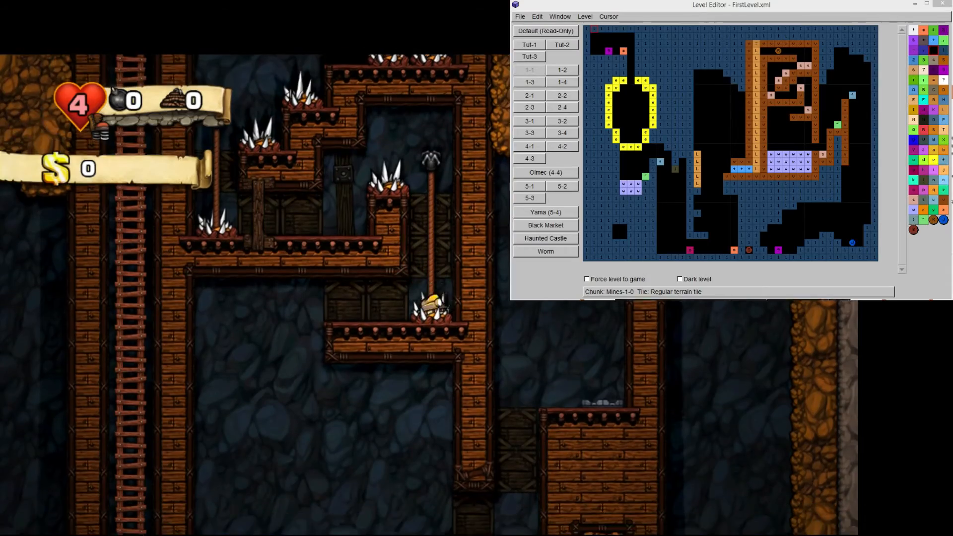
key("Left")
key("Right")
key("z")
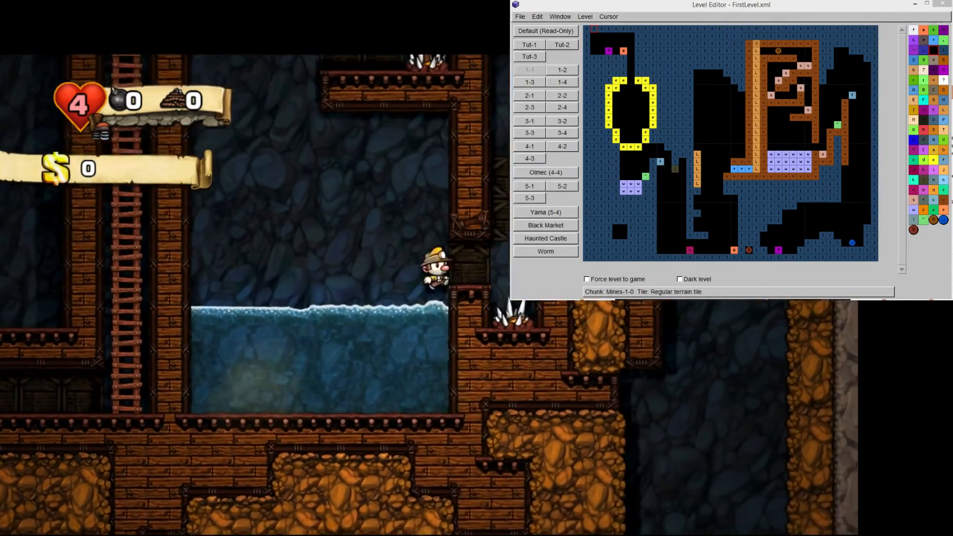
- Leave the water pool through the gap in the wooden wall and jump past the spikes beyond it
key("z")
key("Right")
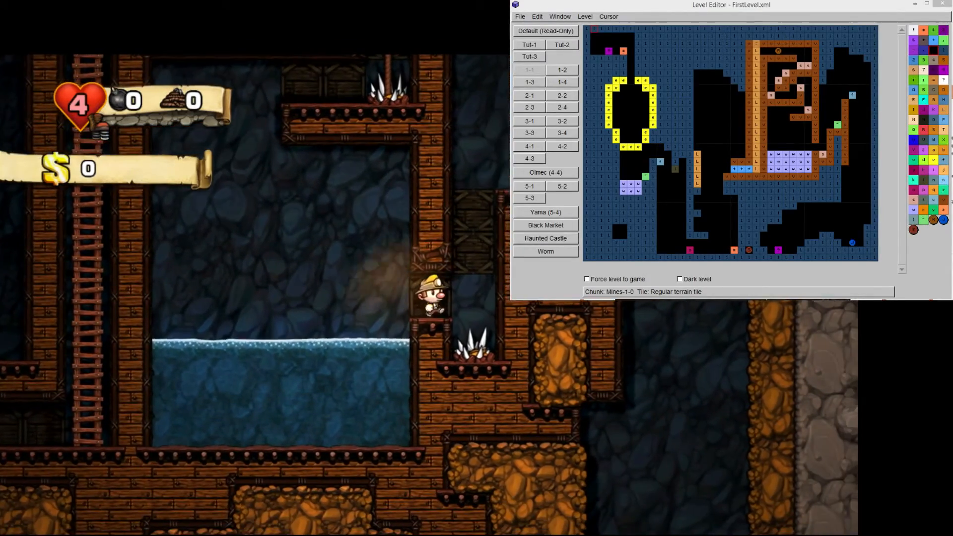
key("z")
key("z")
key("Right")
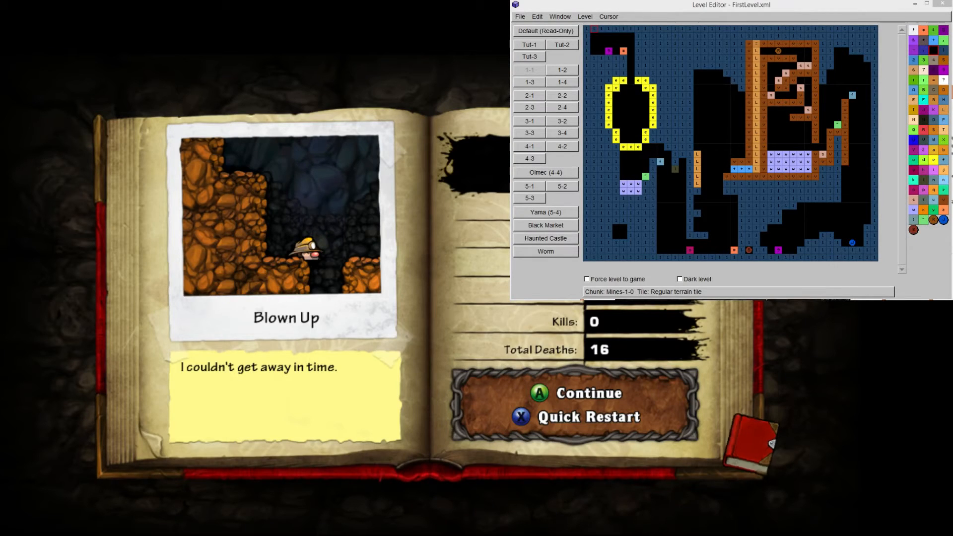
- Open level 1-2 in the editor, force it to the game for a quick restart, and turn forcing off once loaded
left_click(561, 69)
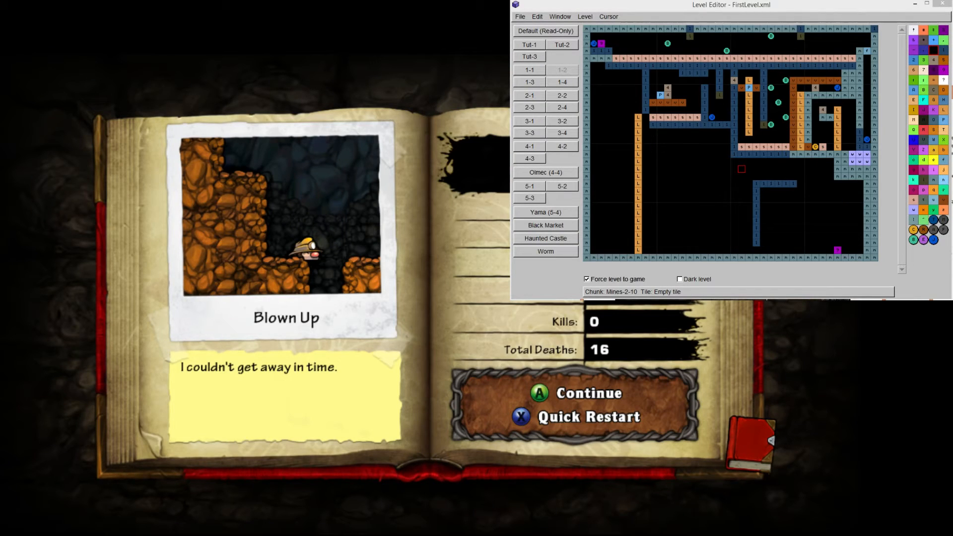
key("x")
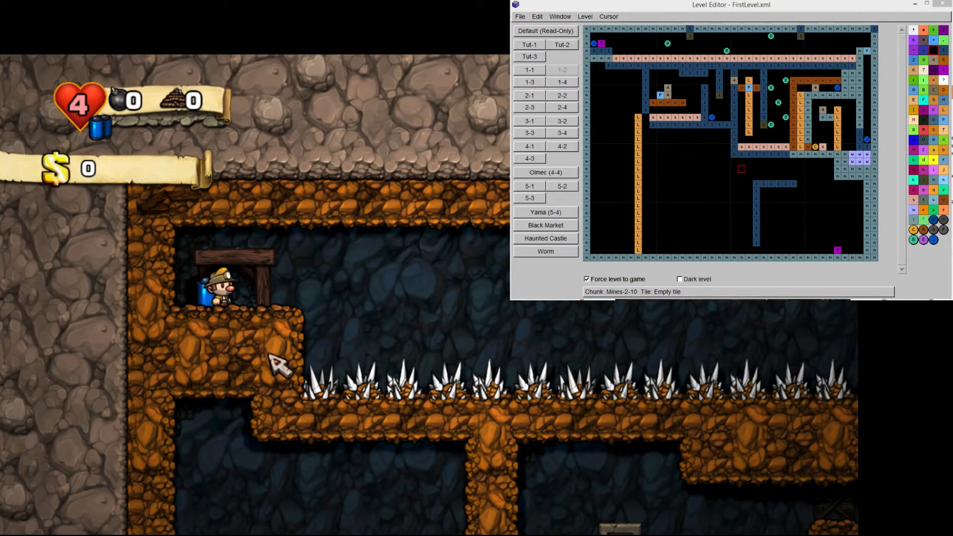
key("Escape")
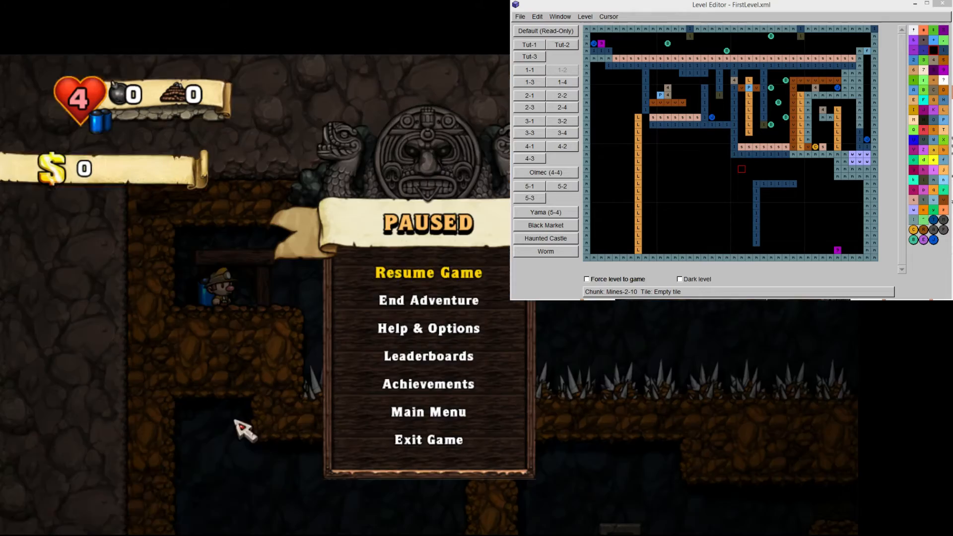
key("Escape")
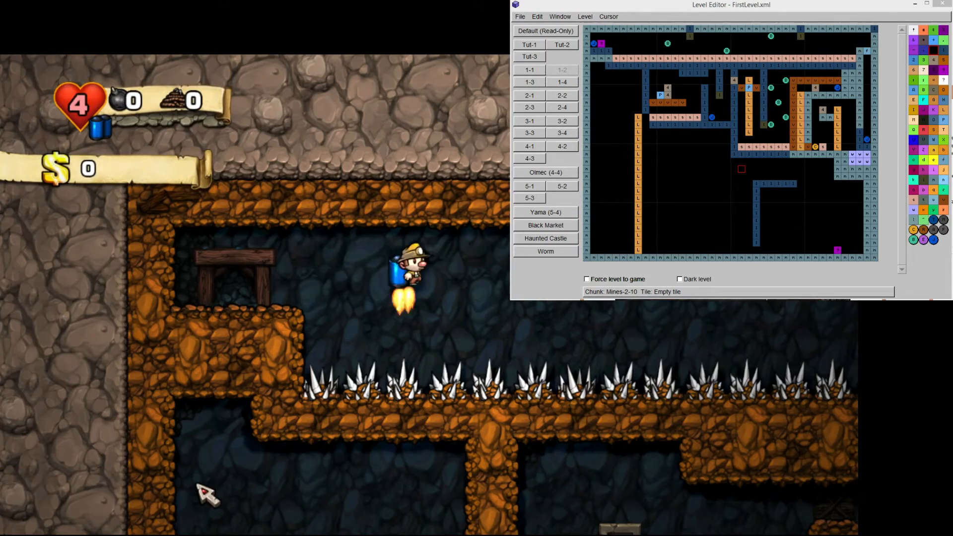
- Fly the jetpack through level 1-2 down to the spiked floor and swap it for the cape
key("Right")
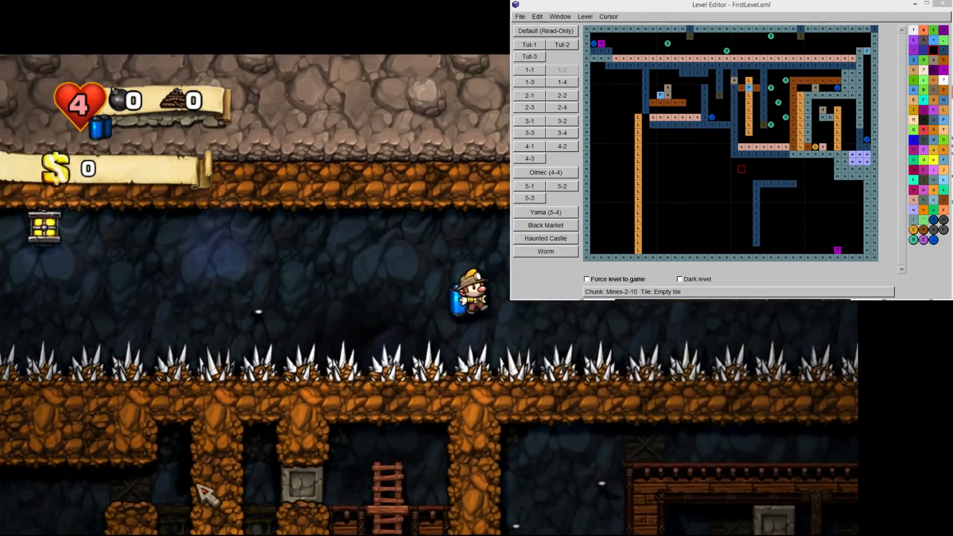
key("Right")
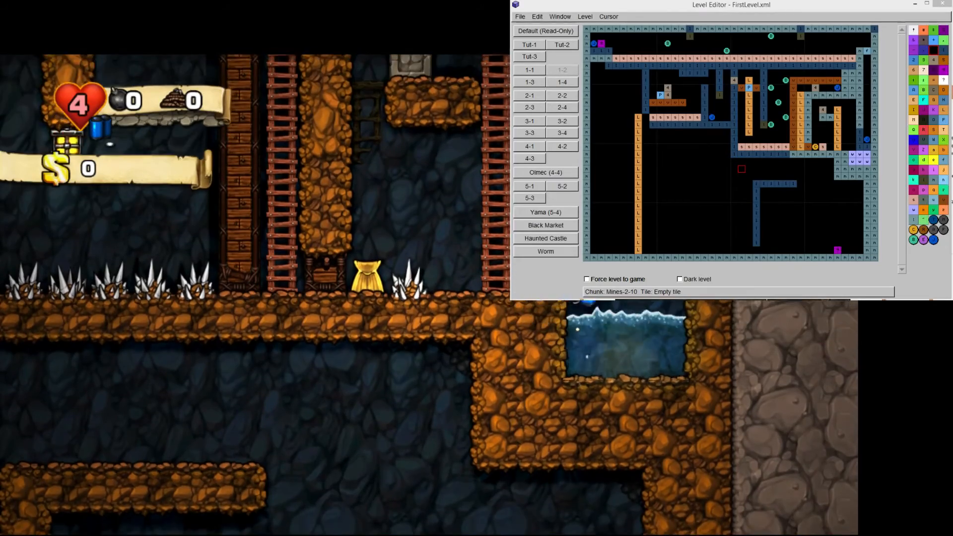
key("Left")
key("Down+x")
key("Right")
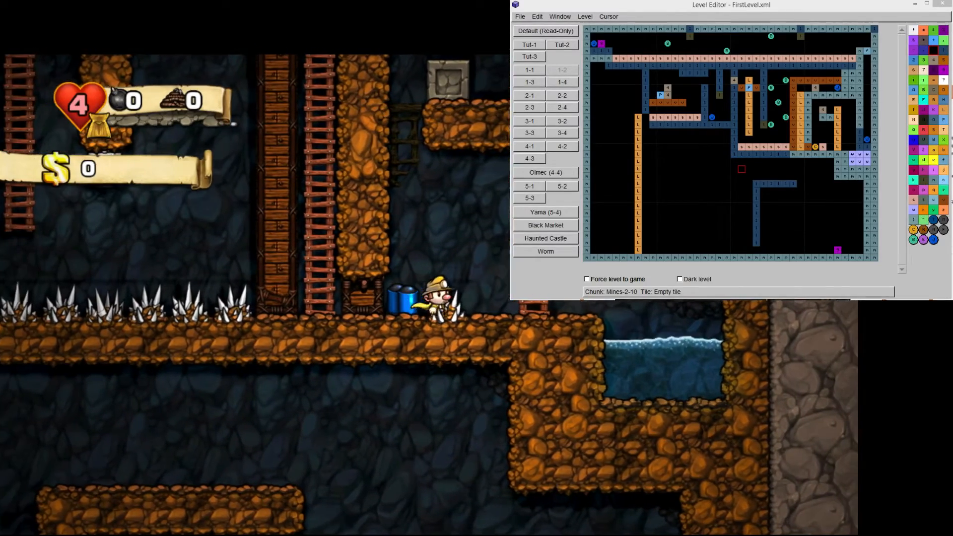
- Climb the ladder, push the stone block off the ledge above the dropped jetpack, and go through the opened wooden tile
key("Up")
key("z")
key("z")
key("Left")
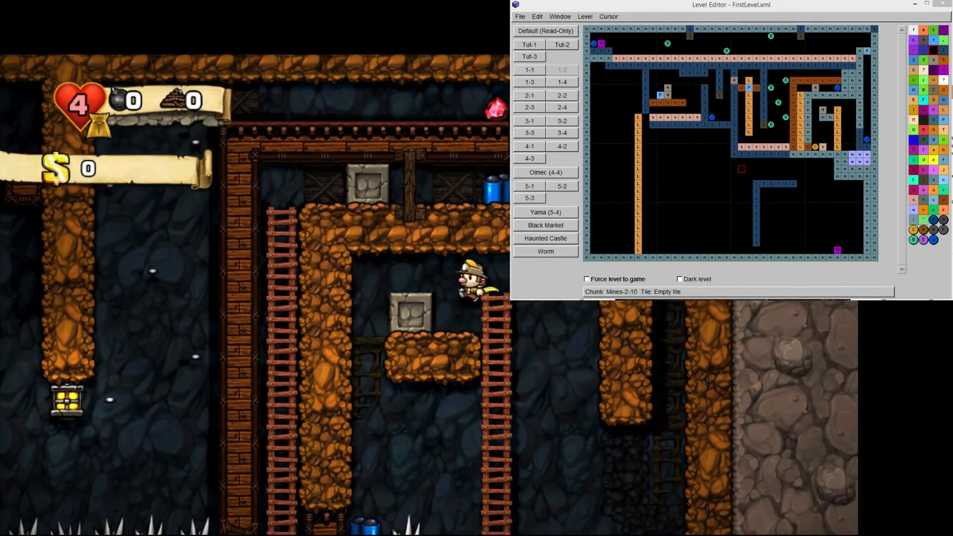
key("Left")
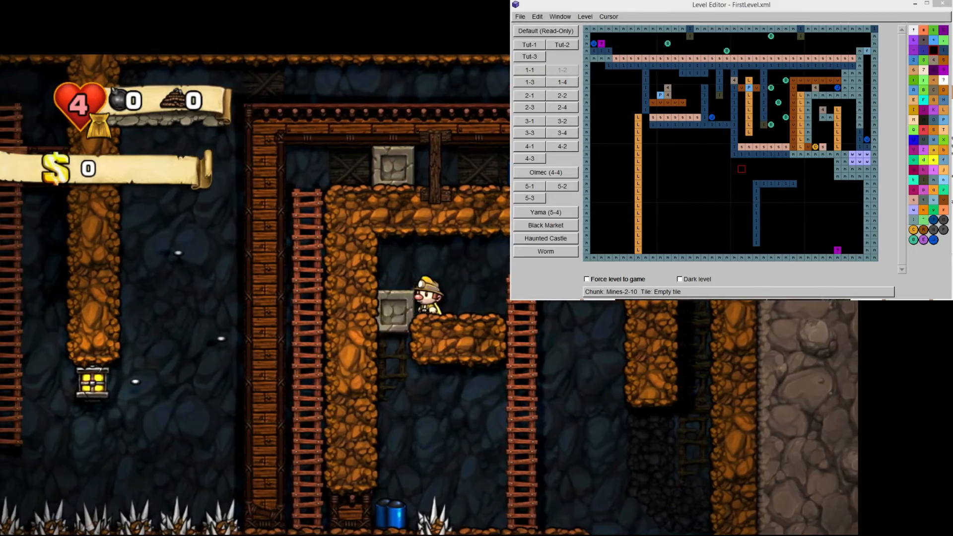
key("Right")
key("Right")
key("Left")
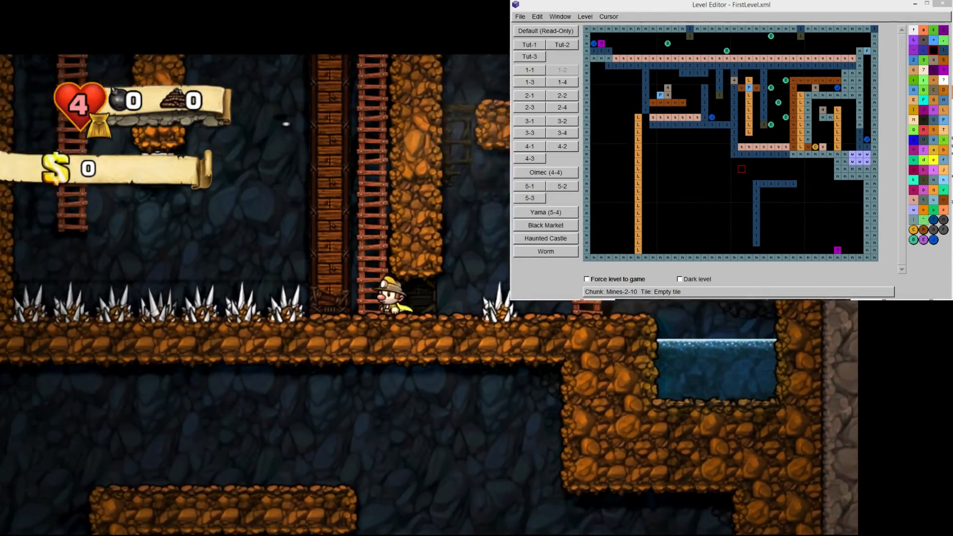
- Try the ladder beside the wooden wall, briefly pause the game, and return to the spikes past the opened passage
key("Up")
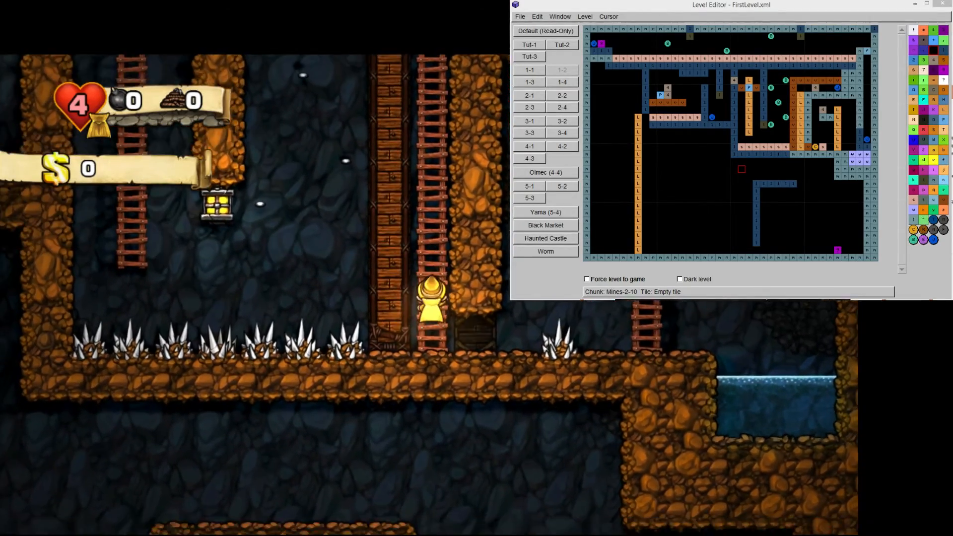
key("Down")
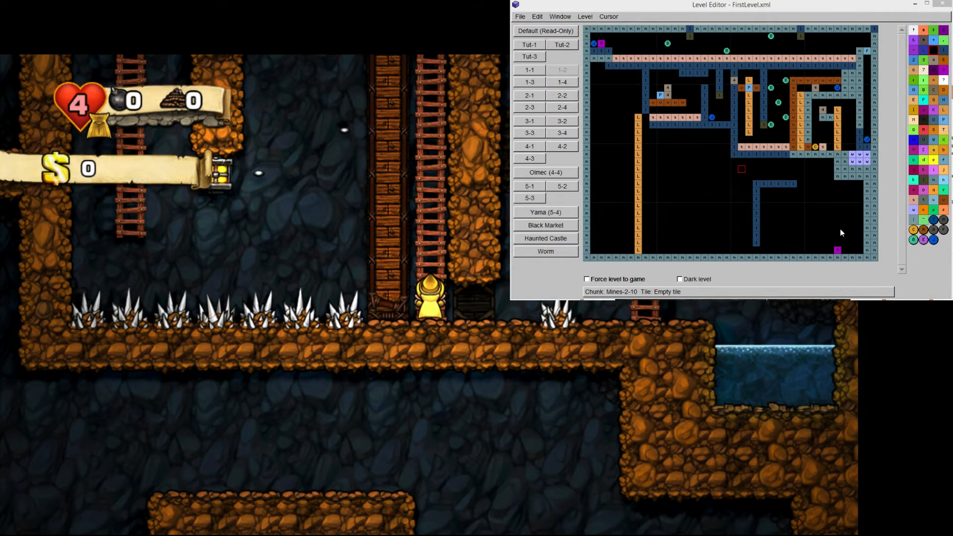
key("Escape")
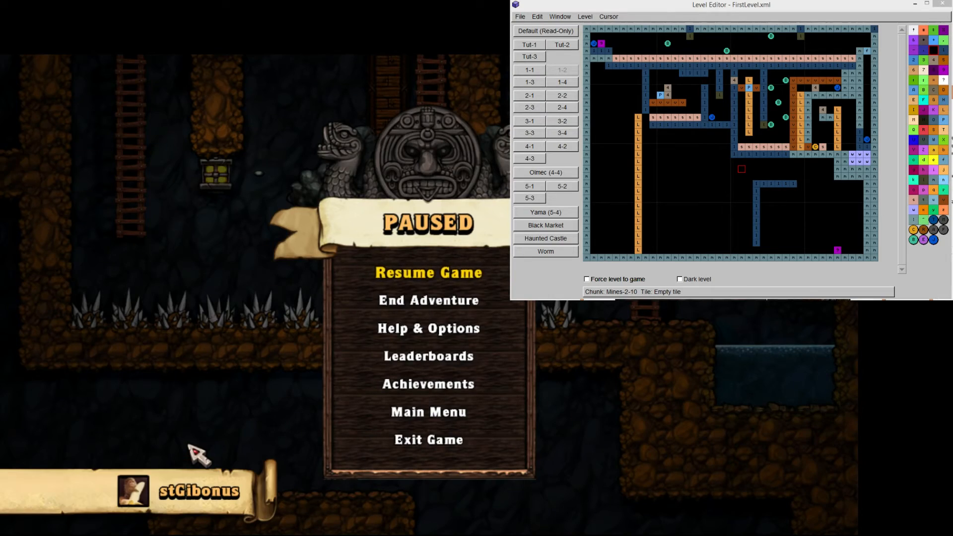
key("z")
key("Right")
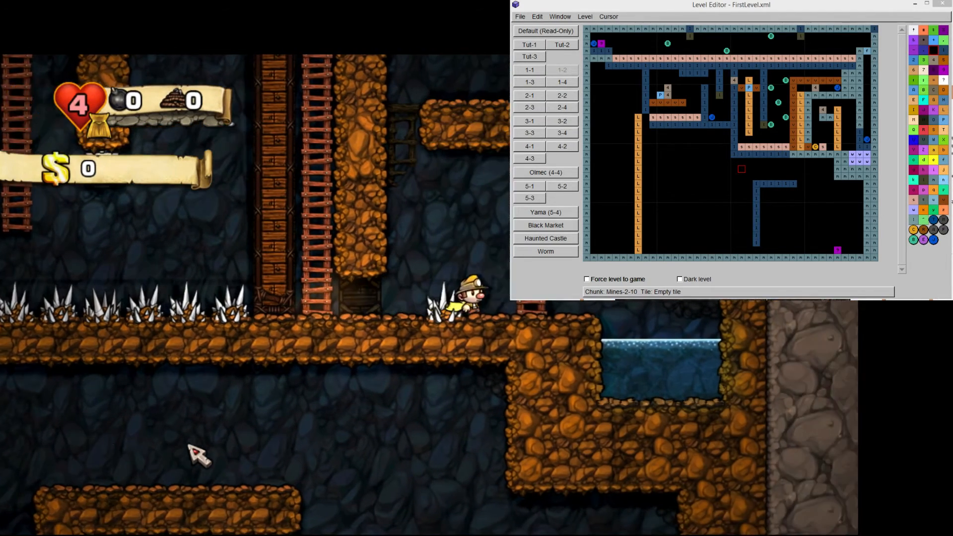
key("Left")
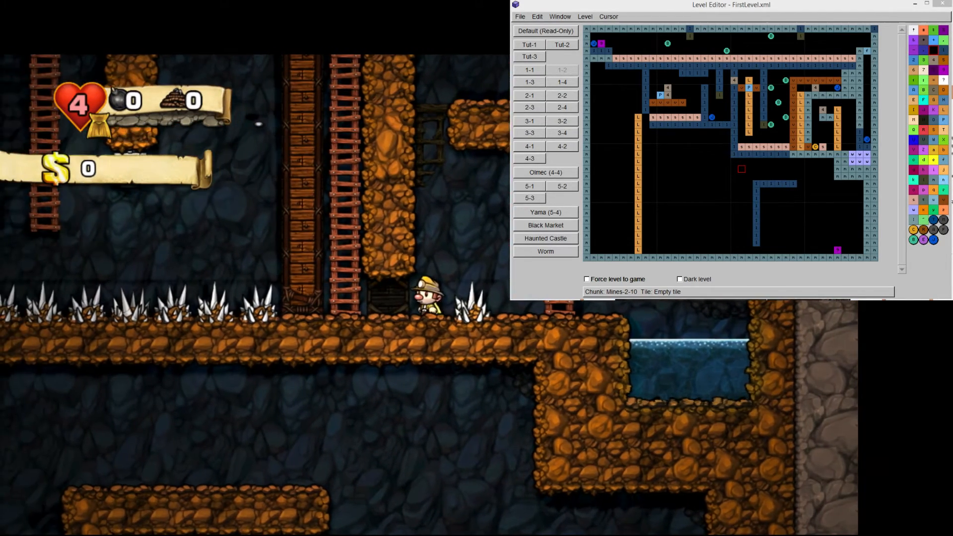
- Walk the caped character between the opened passage, the single spike tile and the ladder to examine the area
key("z")
key("Left")
key("Right")
key("Down")
key("Right")
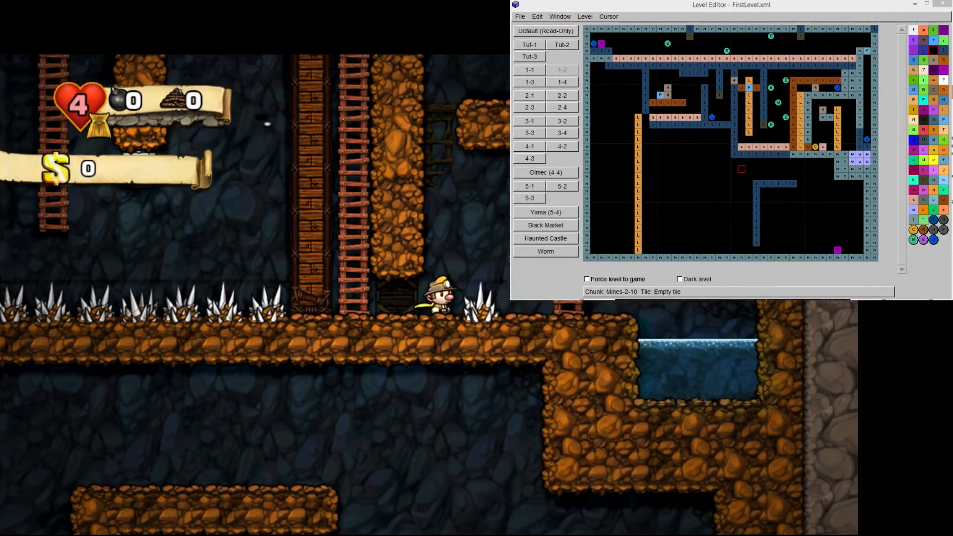
key("Right")
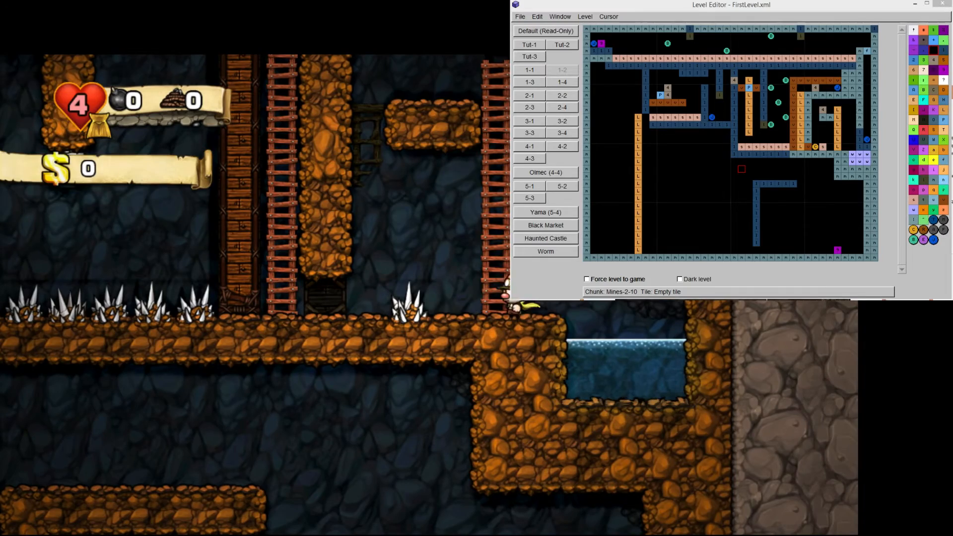
key("Left")
key("Right")
key("Right")
key("Left")
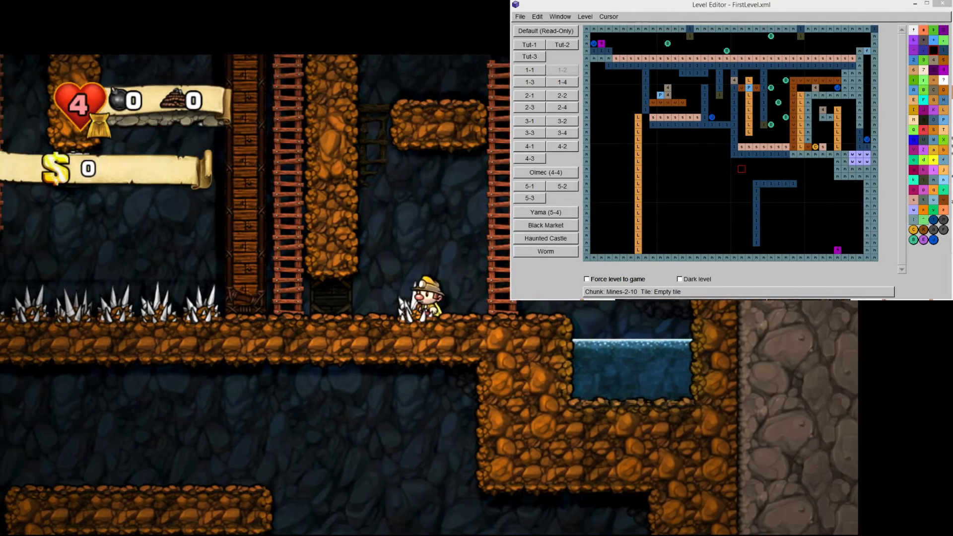
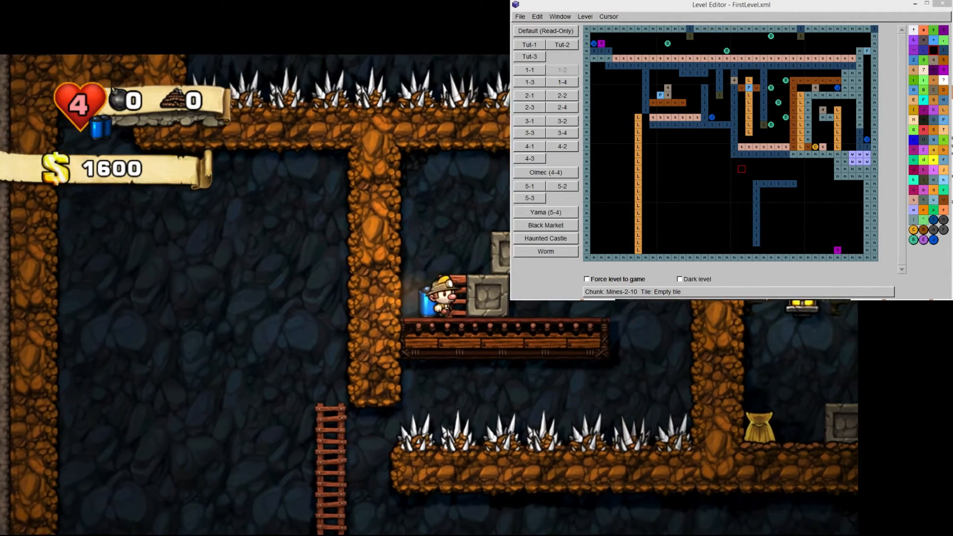
- Push the lower stone block off the wooden platform's edge and drop to the dropped jetpack among the spikes below
key("Right")
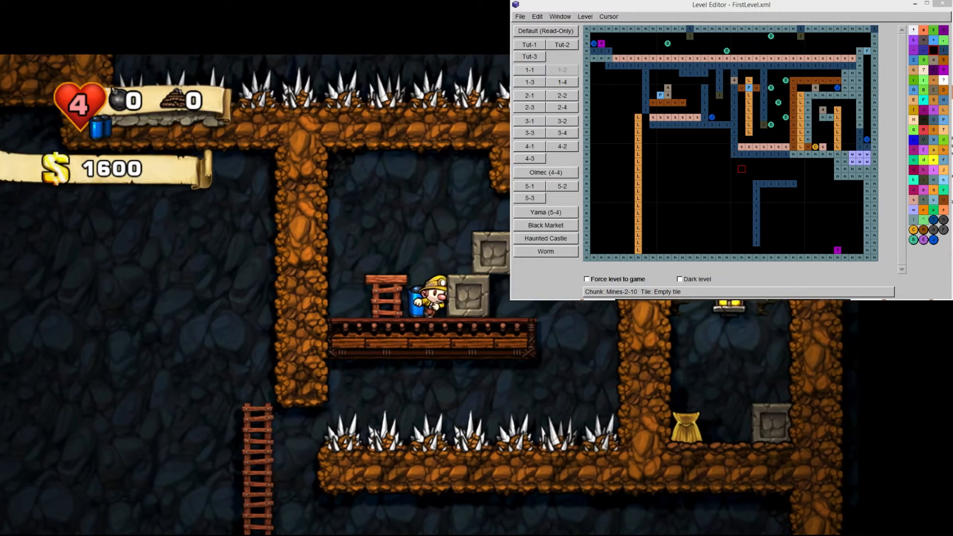
key("Right")
key("z")
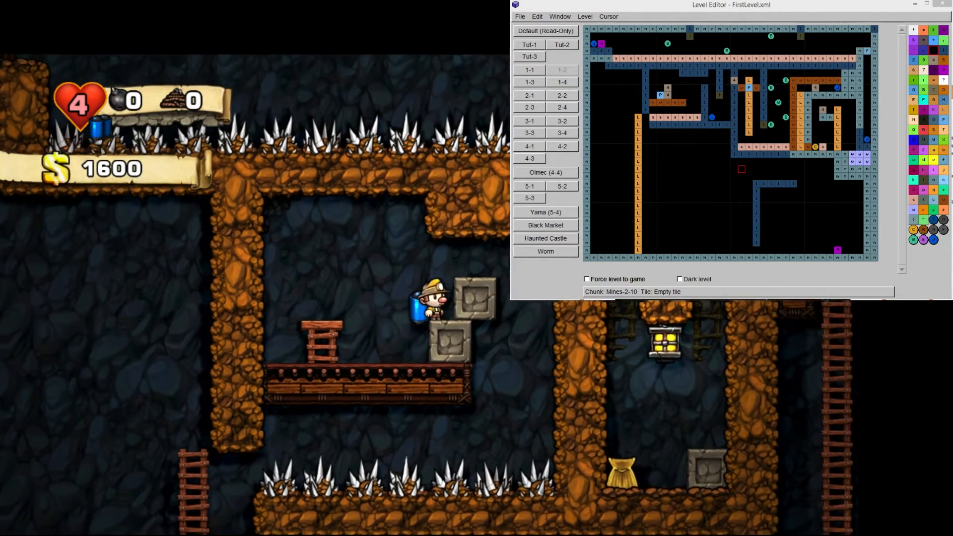
key("Right")
key("z")
key("Left")
key("Down")
key("Left")
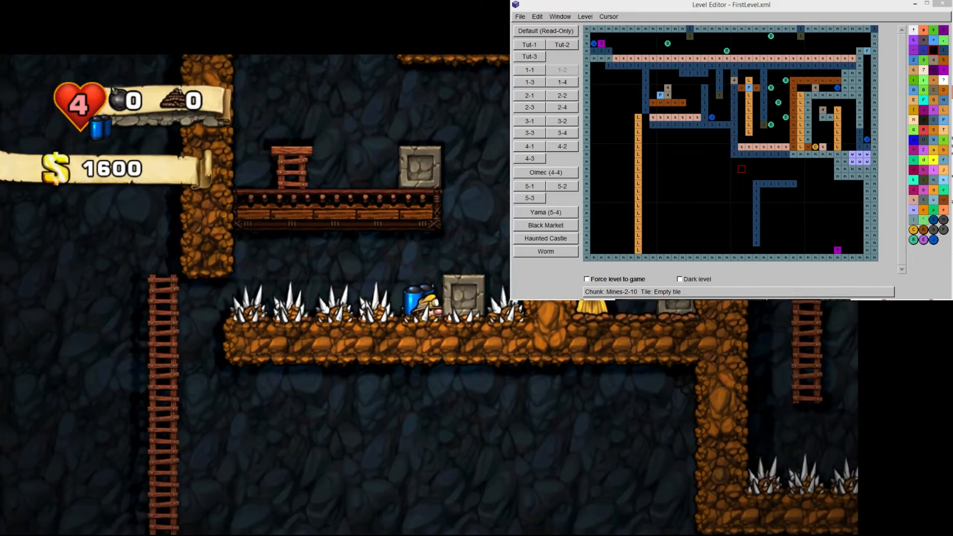
- Descend the long ladder to the bottom floor of level 1-2 and head to the exit door into level 1-3
key("Left")
key("Down")
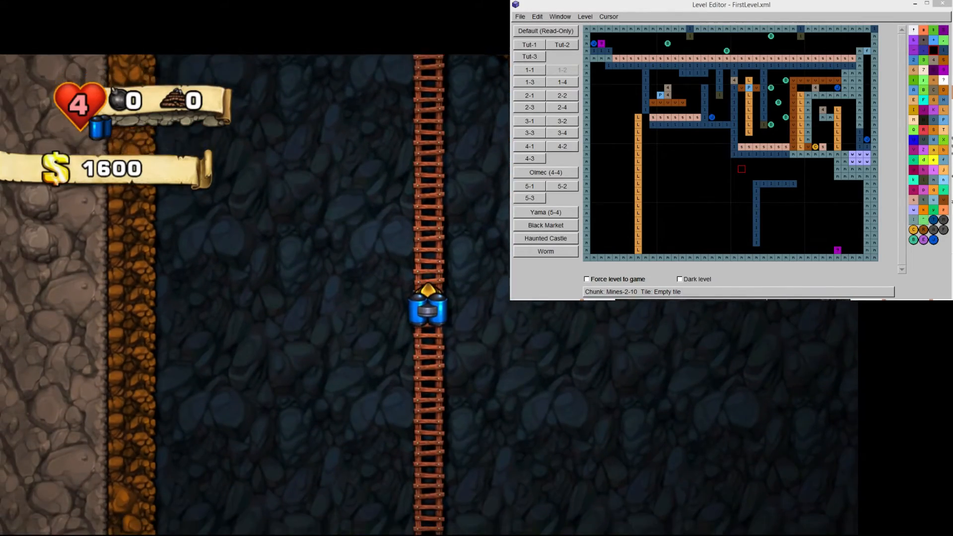
key("Down")
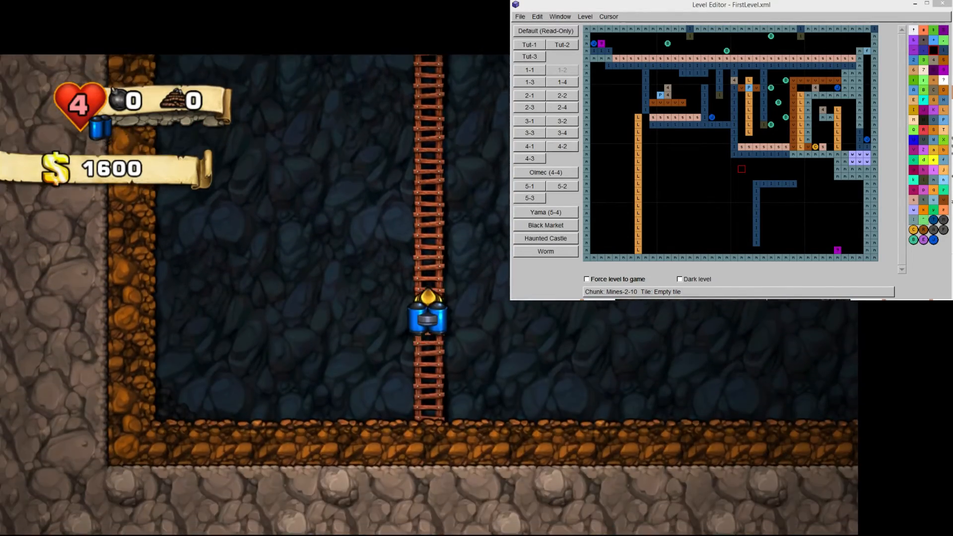
key("Right")
key("Right")
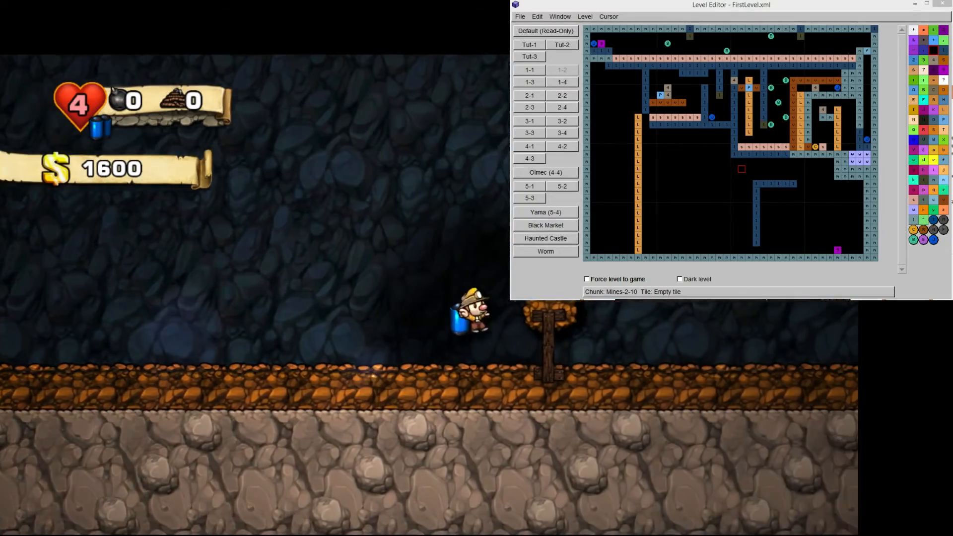
key("Right")
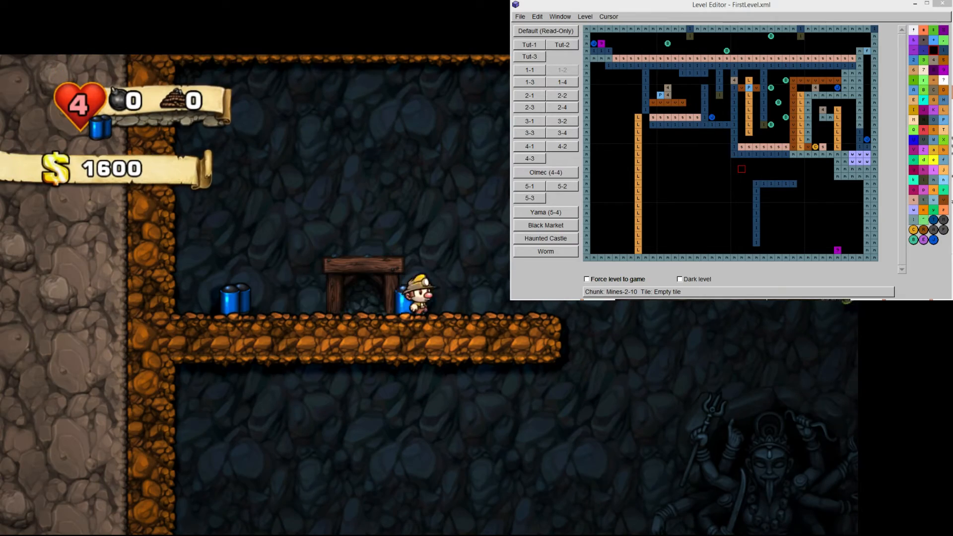
- Pick up the spare jetpack beside the level 1-3 entrance and fly with it over the wooden structure
key("Left")
key("Down")
key("x")
key("Right")
key("z")
key("z")
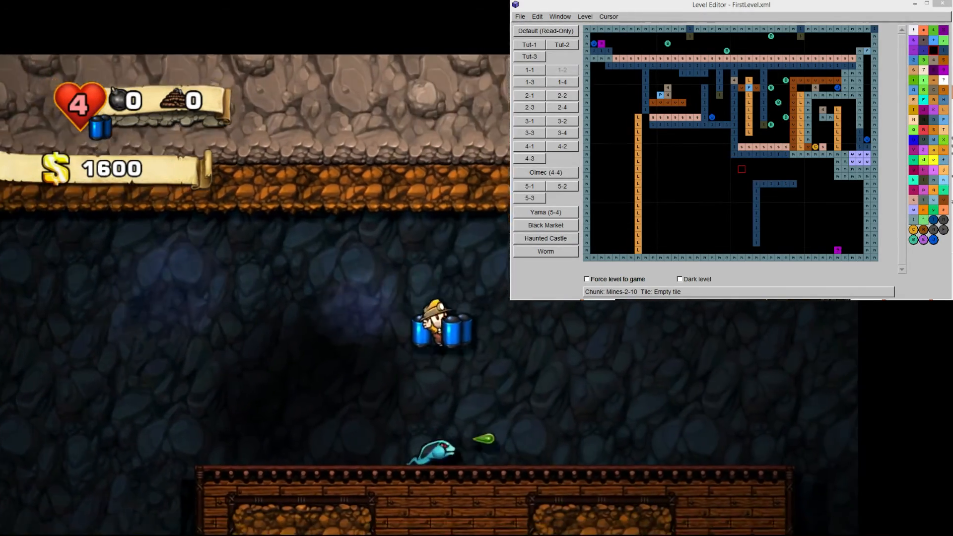
- Fly the character with the spare jetpack back past the altar and down onto the dirt block above the lowest floor
key("Left")
key("z")
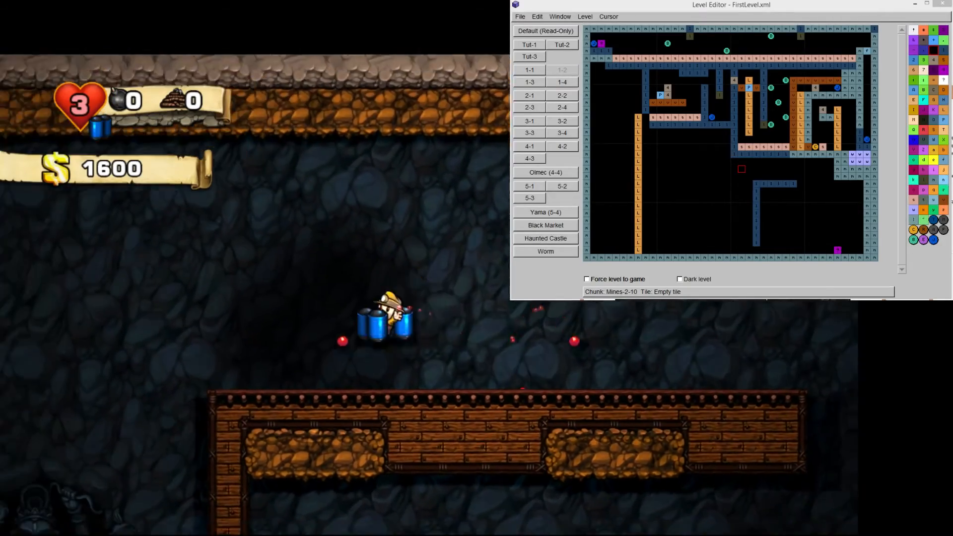
key("Left")
key("z")
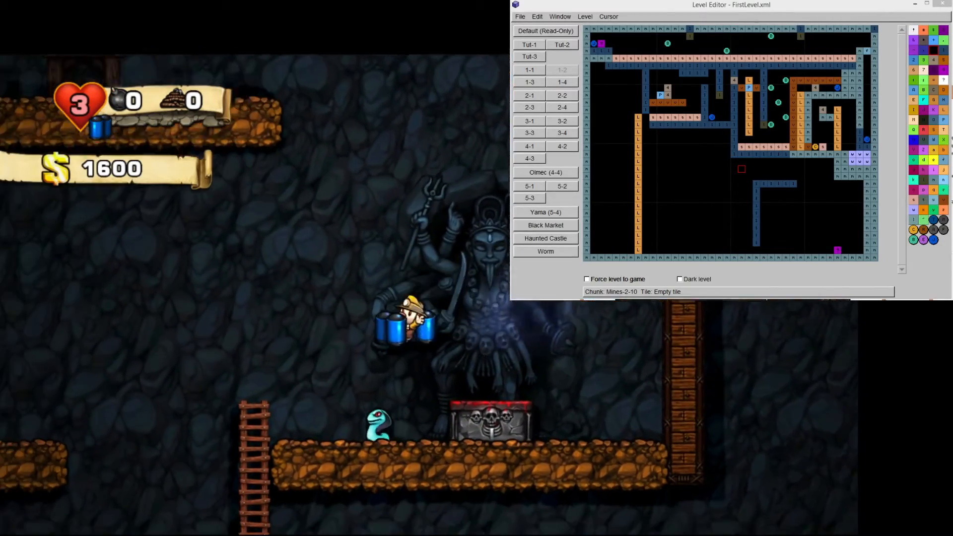
key("Left")
key("Right")
key("z")
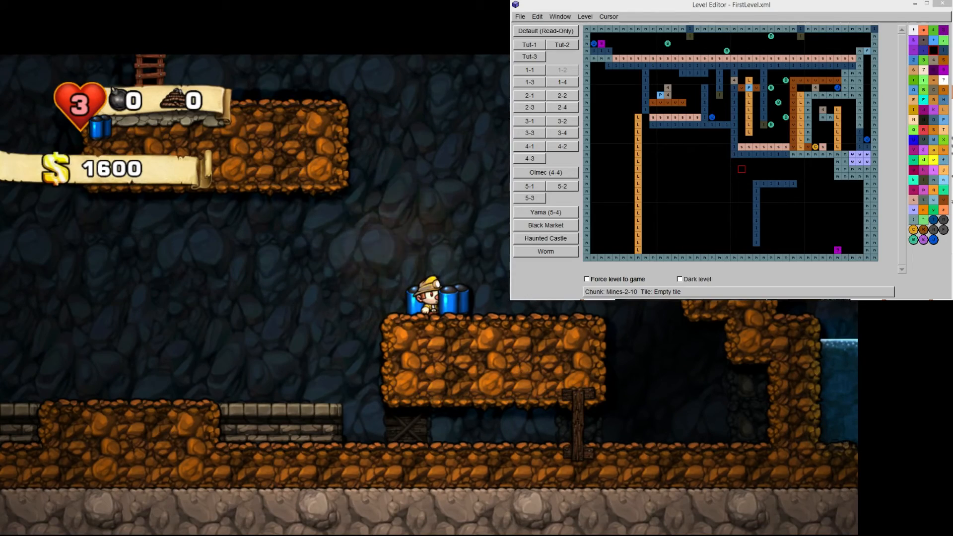
- Open level 1-3 in the editor, then resume the game and fly over the stone-topped sections of the lowest floor
left_click(530, 82)
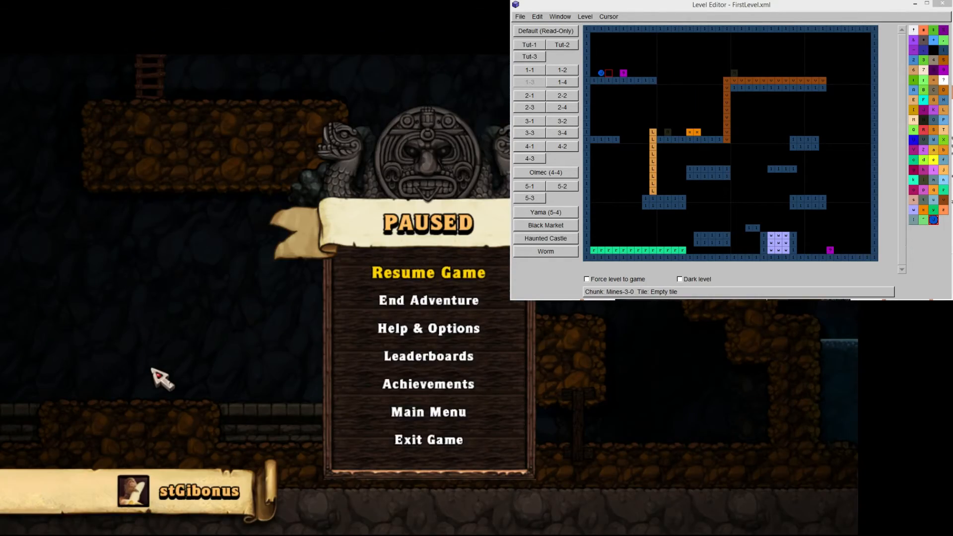
key("Left")
key("z")
key("z")
key("Right")
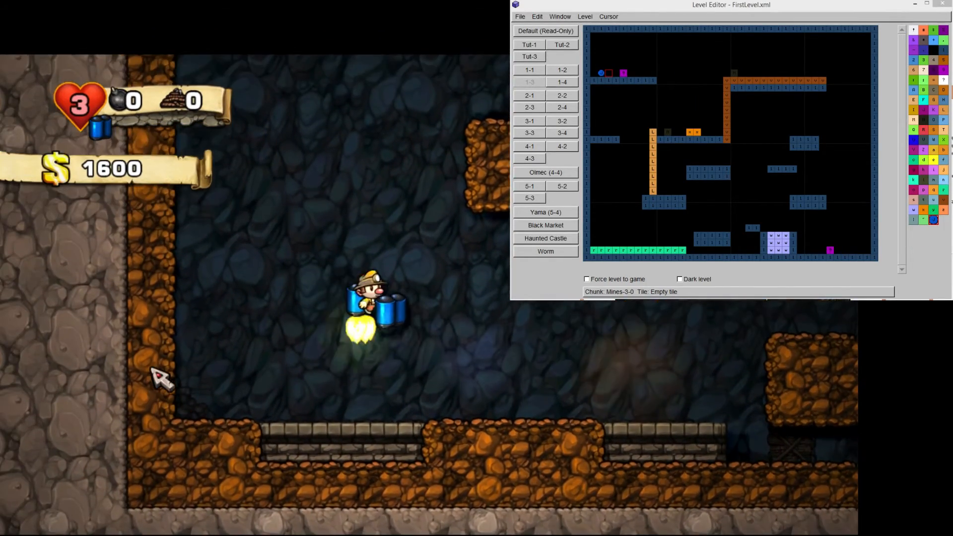
- Move back and forth above the stone-topped sections of level 1-3's lowest floor to examine them
key("Right")
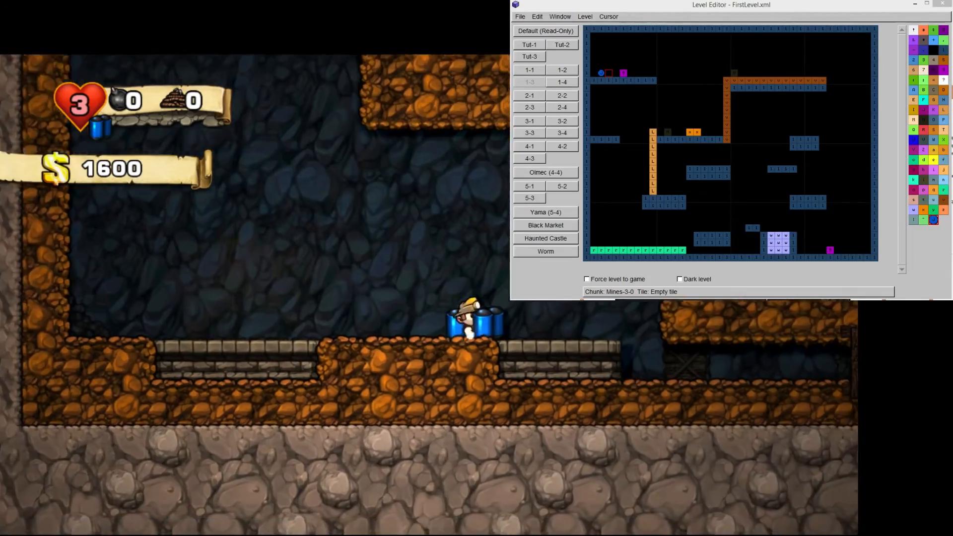
key("Right")
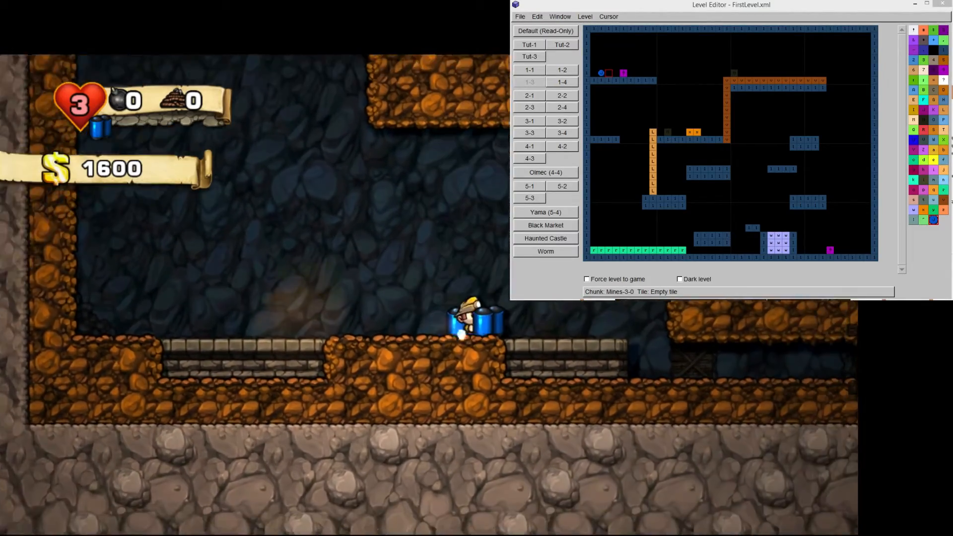
key("Left")
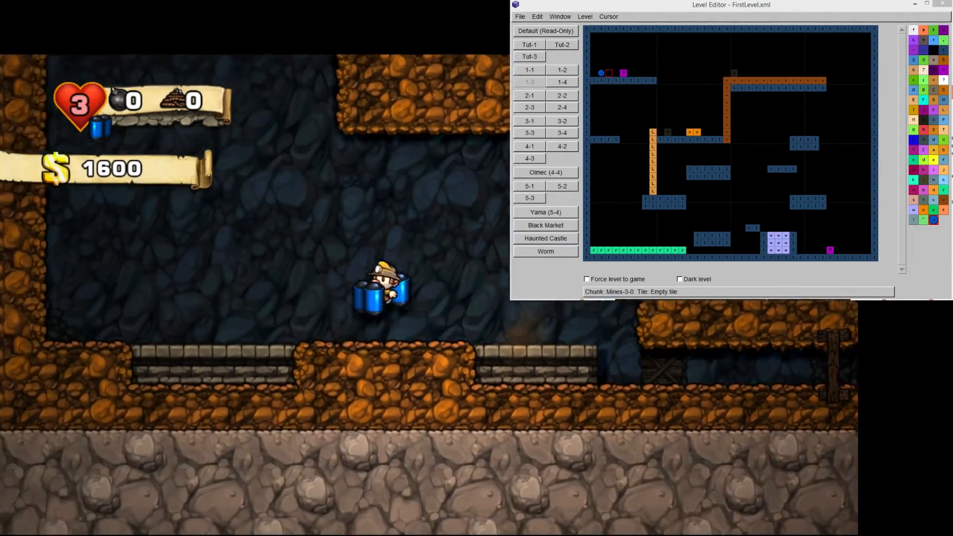
key("Right")
key("z")
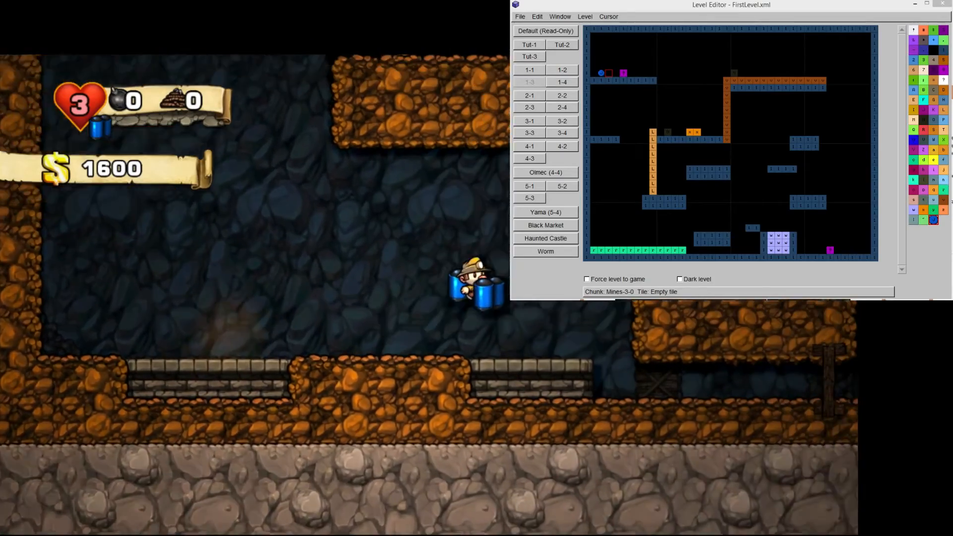
- Cross the water pool, enable forcing the level to the game, and carry the jetpack through the exit door
key("Left")
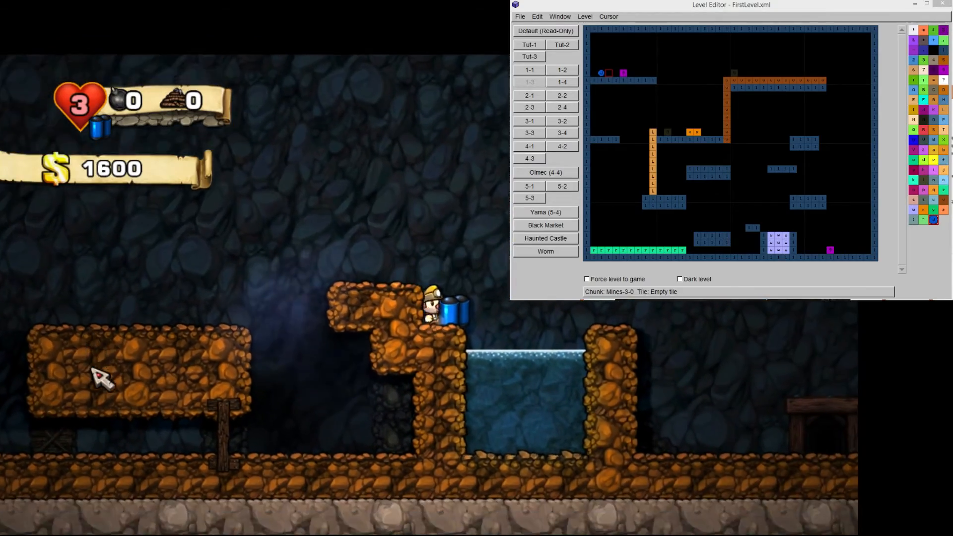
key("Right")
key("z")
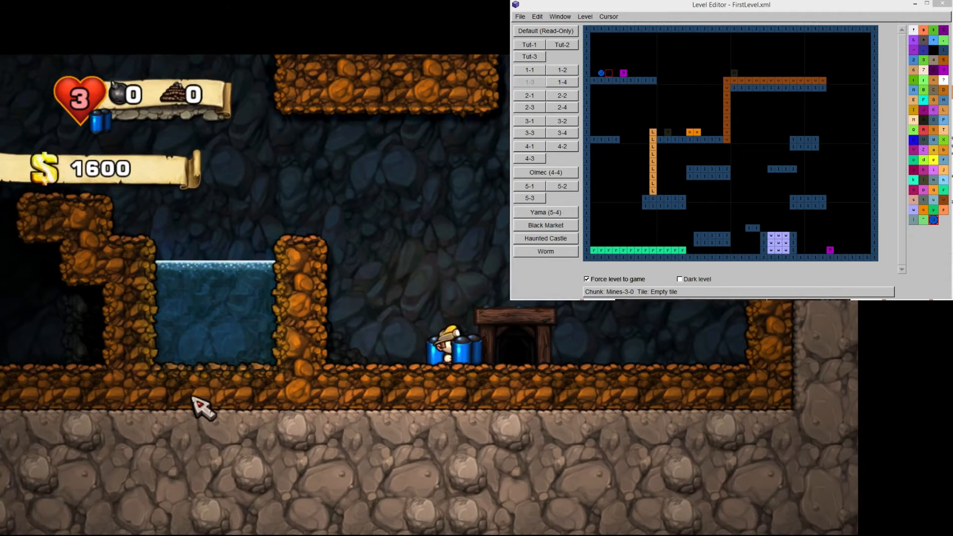
key("Right")
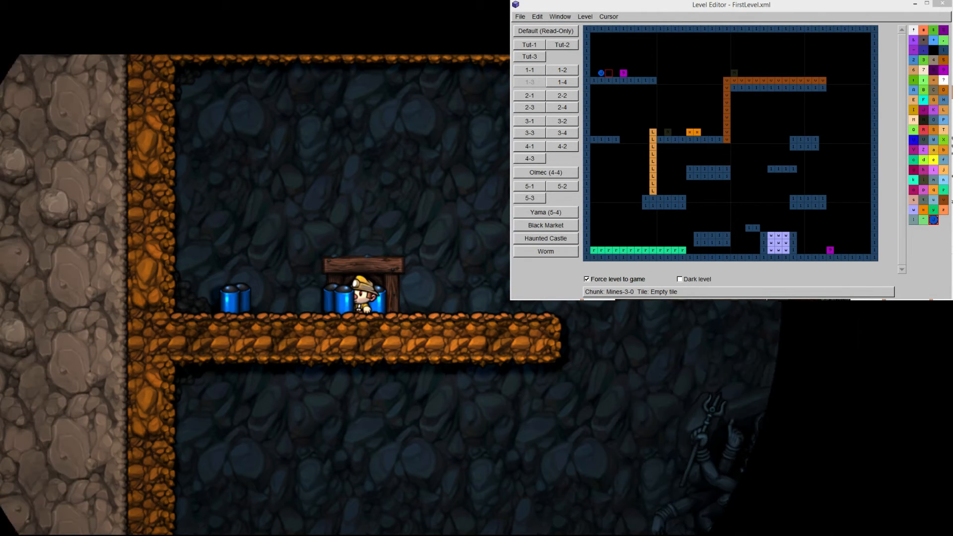
- Fly down from the entrance to the lowest floor, pass the raised dirt block, and get on top of it
key("Right")
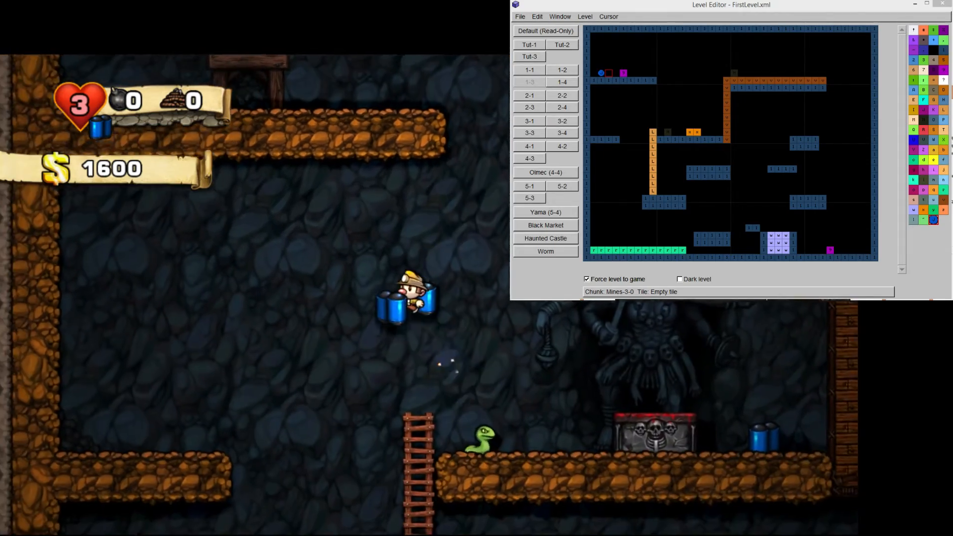
key("z")
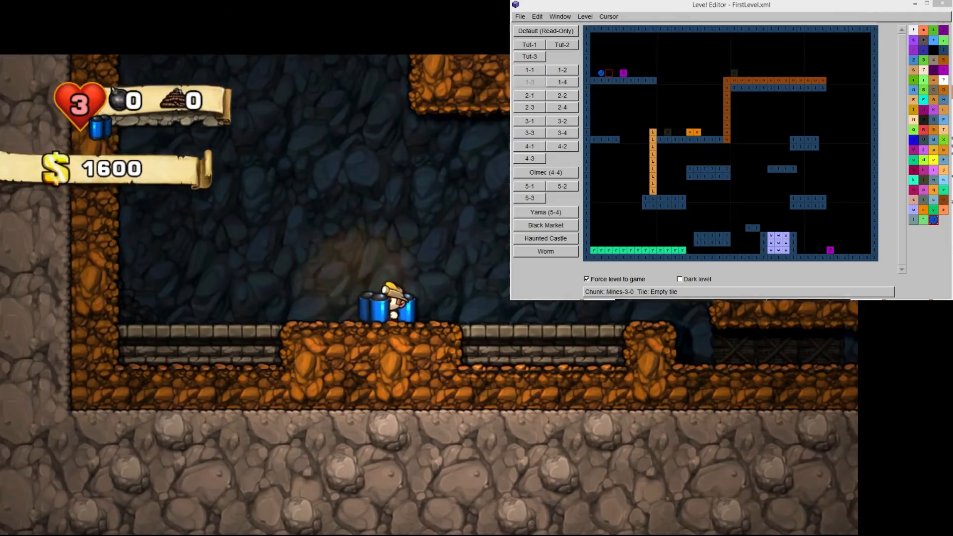
key("Right")
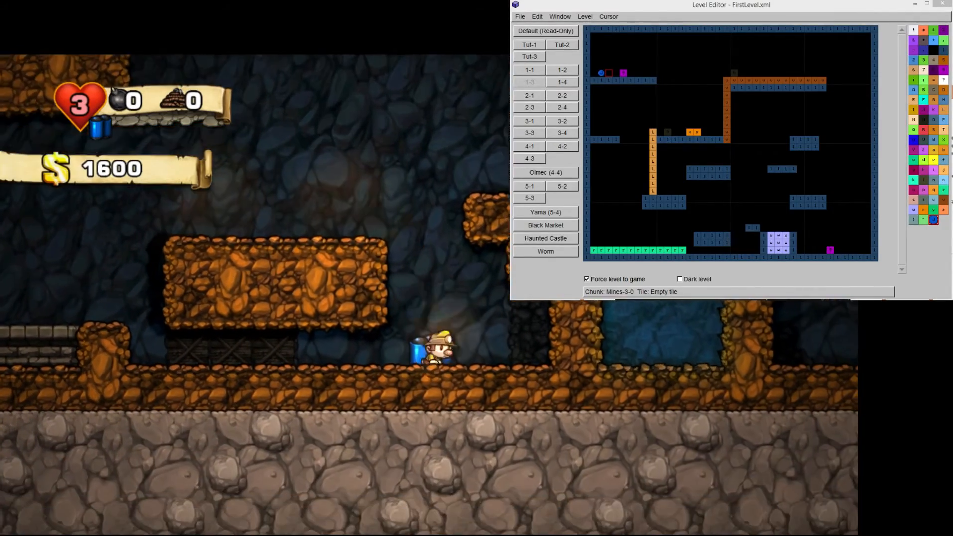
key("z")
key("Left")
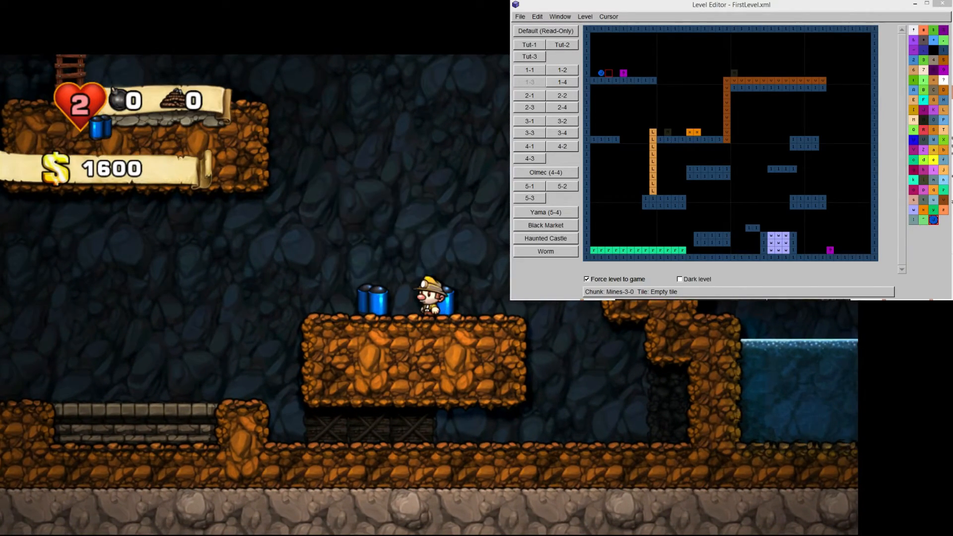
- Fly from the dirt block past the ladder up to the altar ledge and stomp the snake there
key("Left")
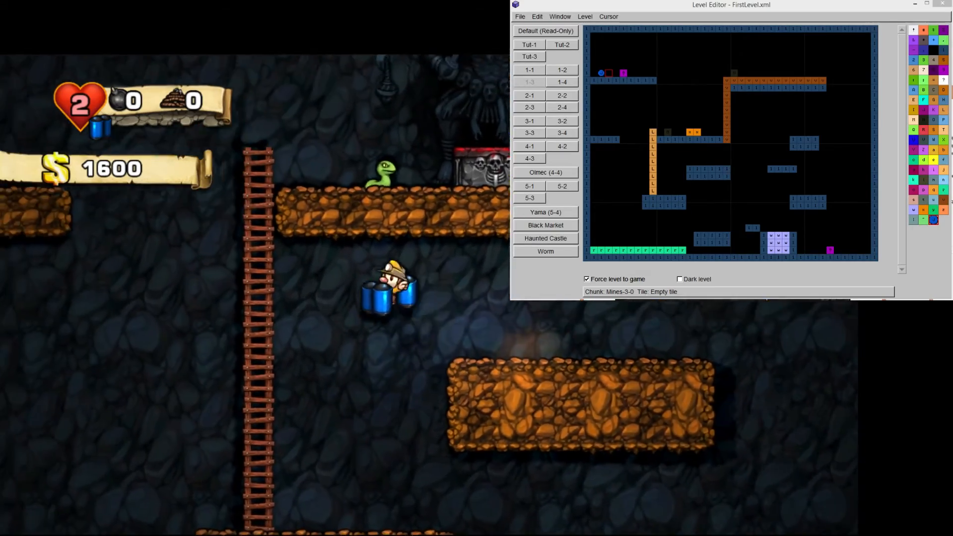
key("z")
key("Left")
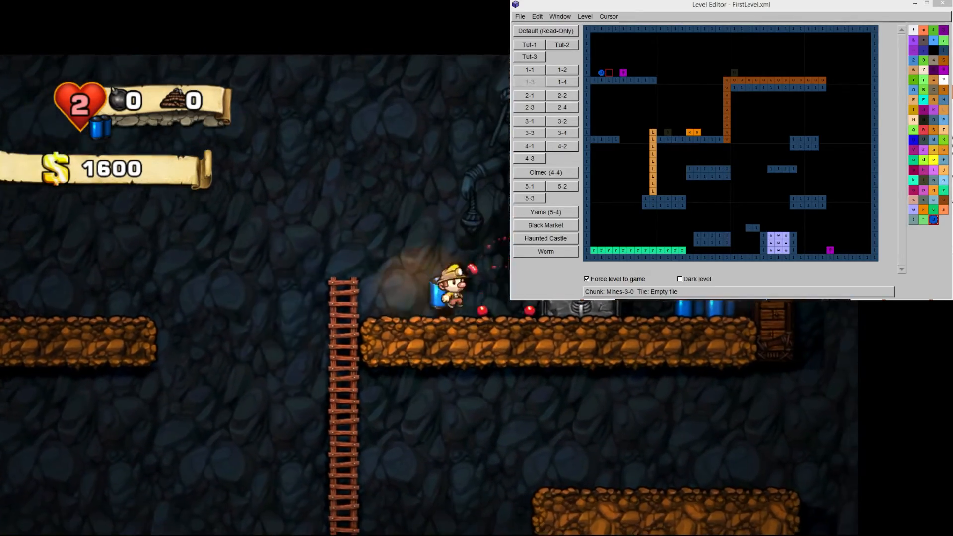
- Gather the jetpacks at the Kali altar and sacrifice the character on it
key("Right")
key("Down+x")
key("Left")
key("z")
key("Right")
key("x")
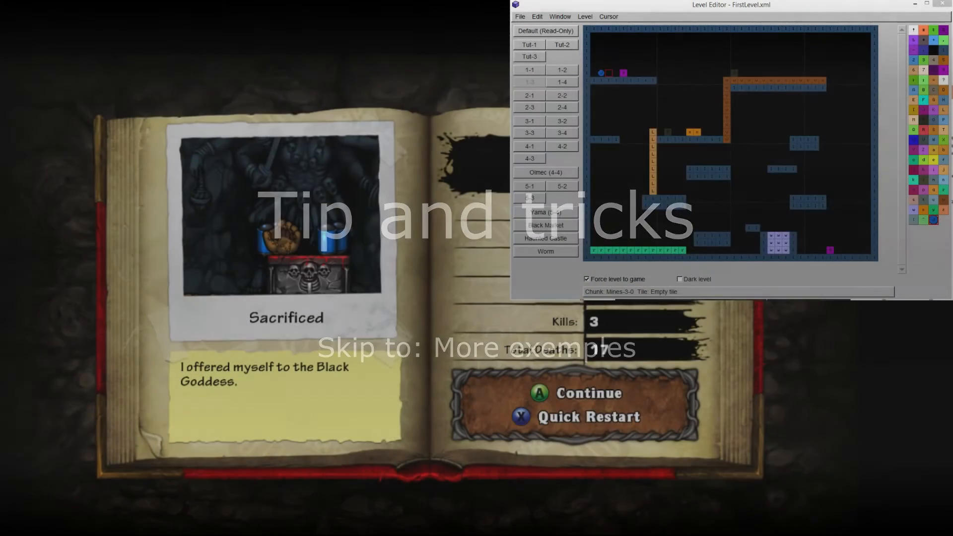
- Review level 1-1, return to level 1-2, choose the Bullet entity and inspect the blue falling platform tile
left_click(539, 70)
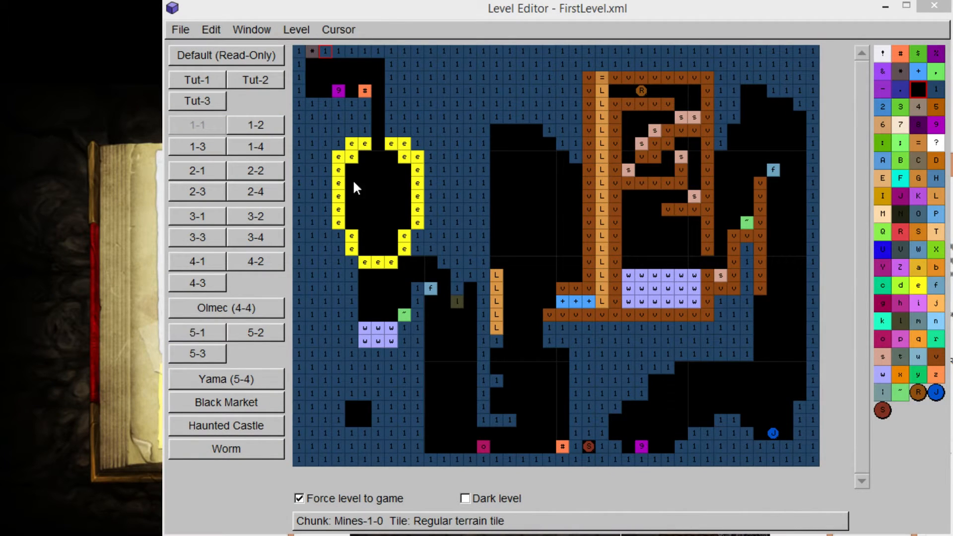
left_click(252, 127)
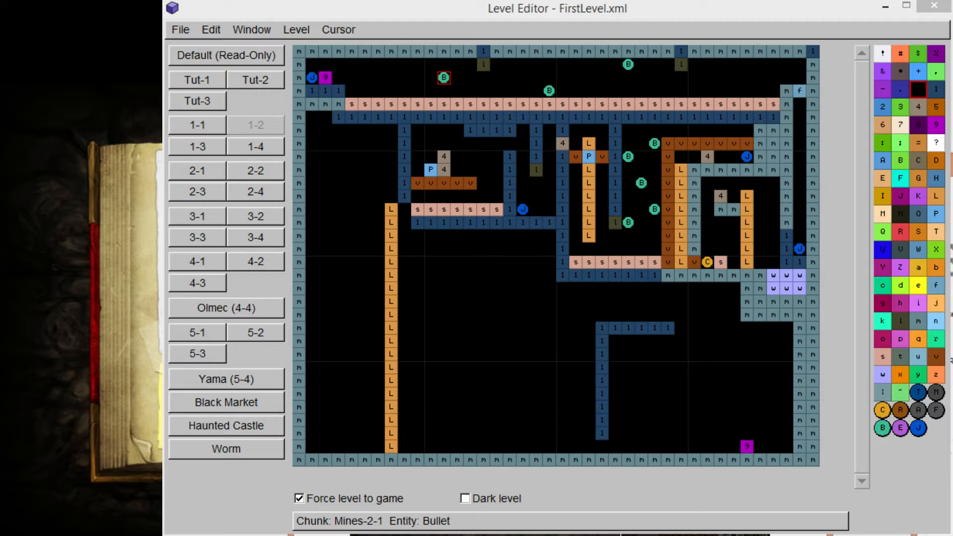
left_click(882, 429)
left_click(800, 92)
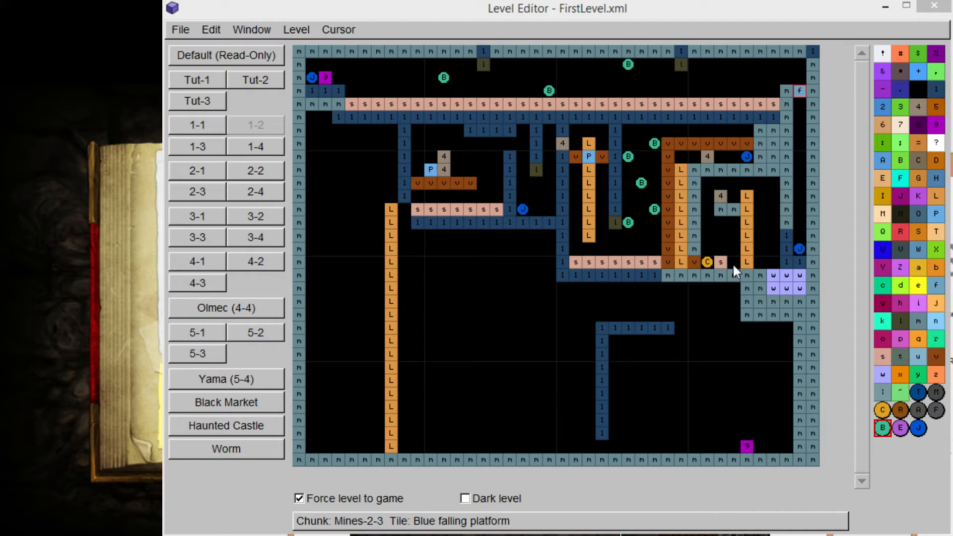
- Examine the unbreakable terrain and neighbouring empty and regular tiles along the narrow vertical shaft in level 1-2
left_click(797, 185)
left_click(774, 148)
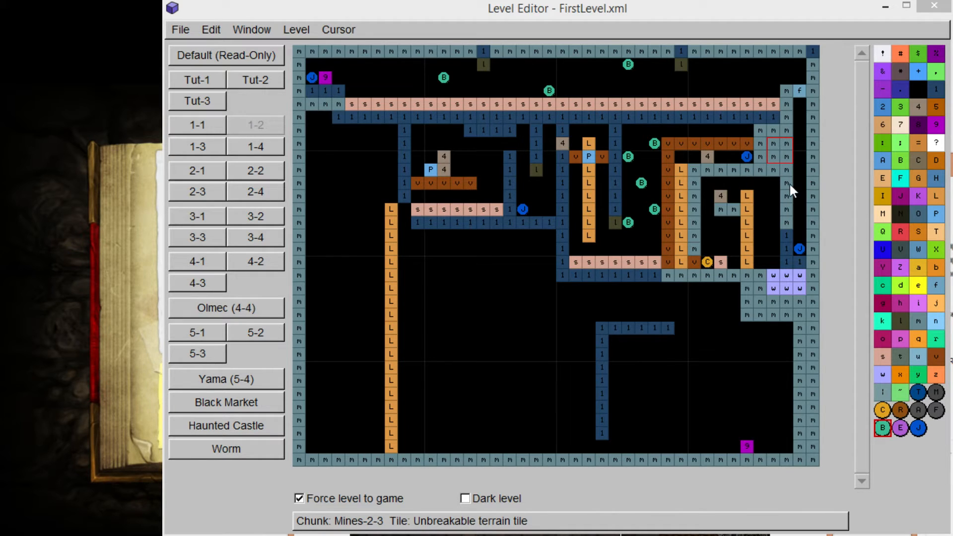
left_click(774, 209)
left_click(786, 209)
left_click(784, 241)
left_click(787, 272)
left_click_drag(793, 264, 791, 261)
left_click(774, 223)
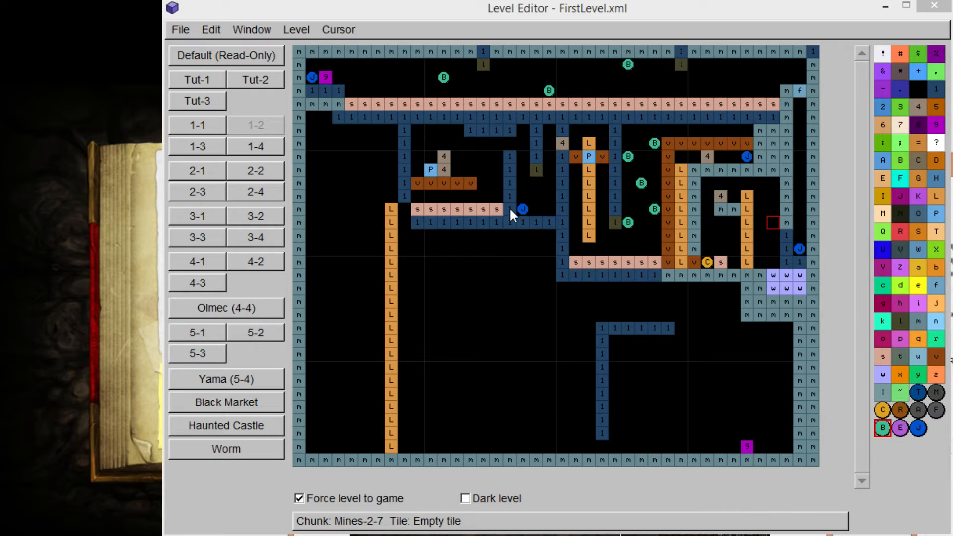
- Examine the empty area beside the long ladder, then the C entity and the single spikes tile next to it
left_click(488, 338)
left_click_drag(509, 328, 503, 358)
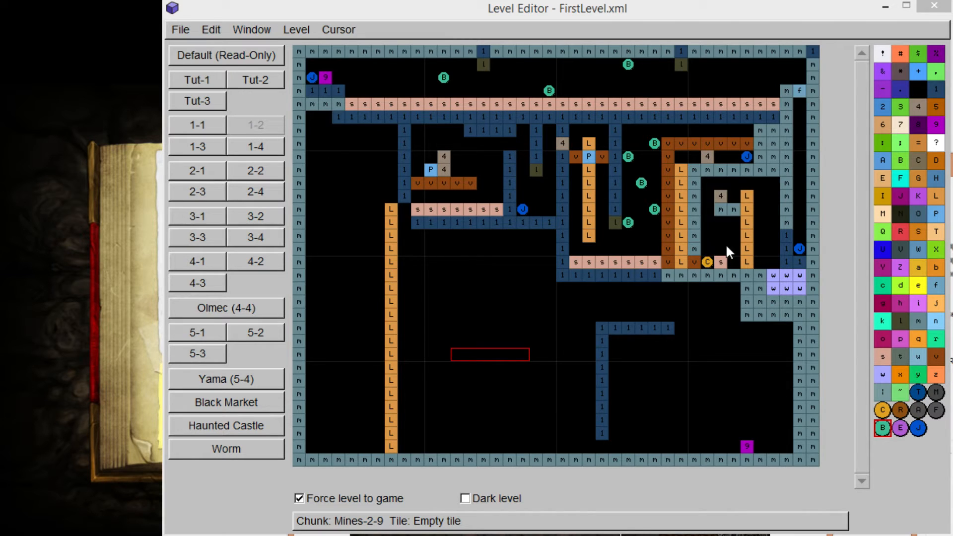
left_click(705, 261)
left_click(719, 261)
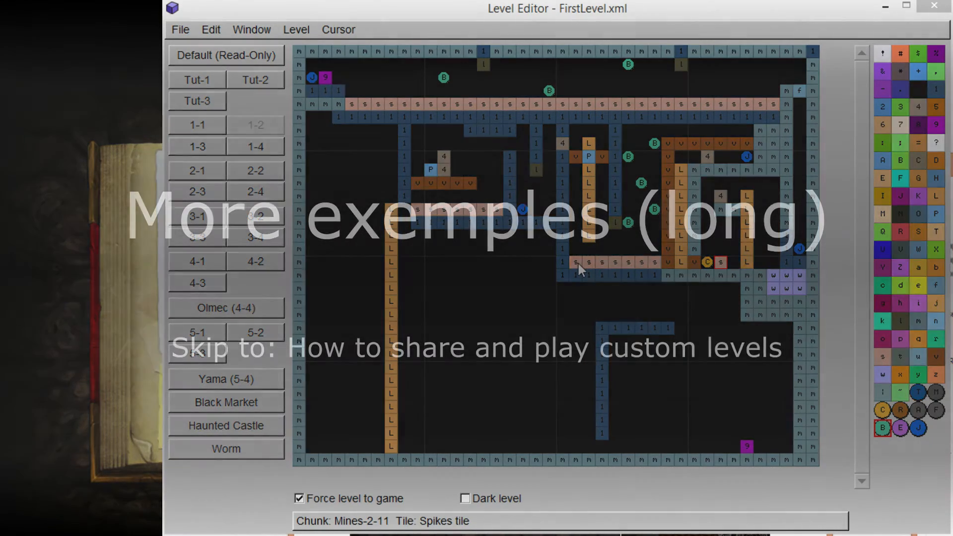
- Delete the long ladder column running down to the bottom floor of level 1-2
left_click(460, 242)
left_click_drag(391, 209, 411, 450)
key("Delete")
left_click_drag(376, 289, 372, 278)
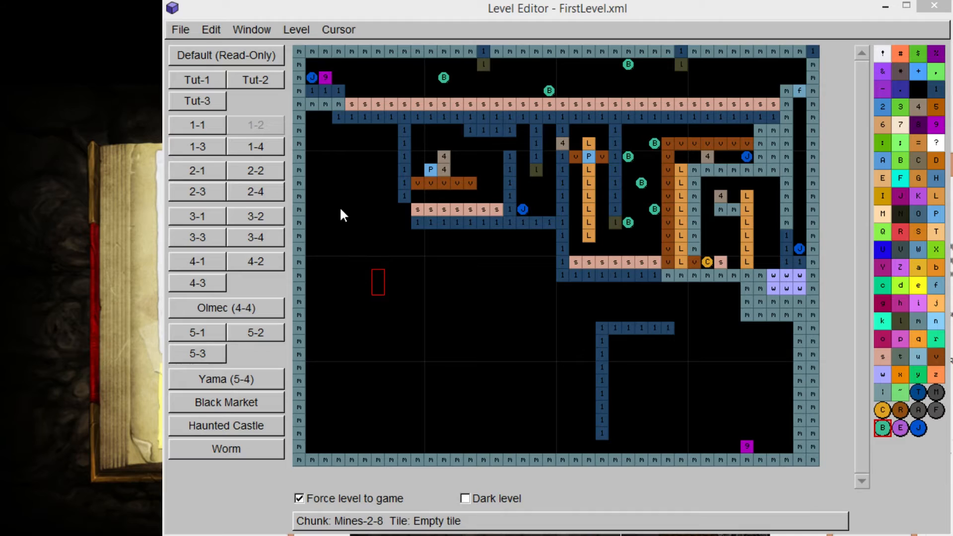
- Build a regular terrain floor from level 1-2's outer wall in Mines-2-8 and a wall joining its end to the spiked ledge above
left_click(917, 108)
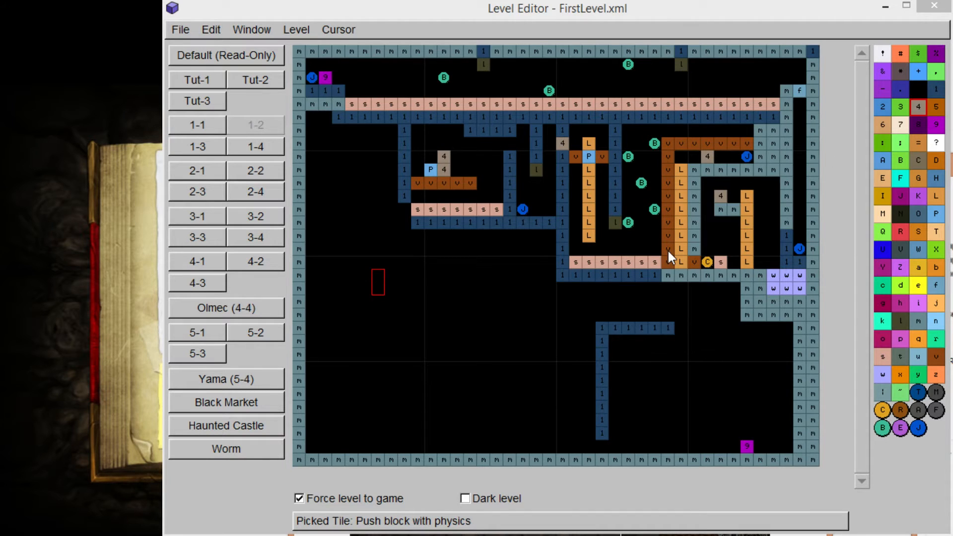
left_click(933, 107)
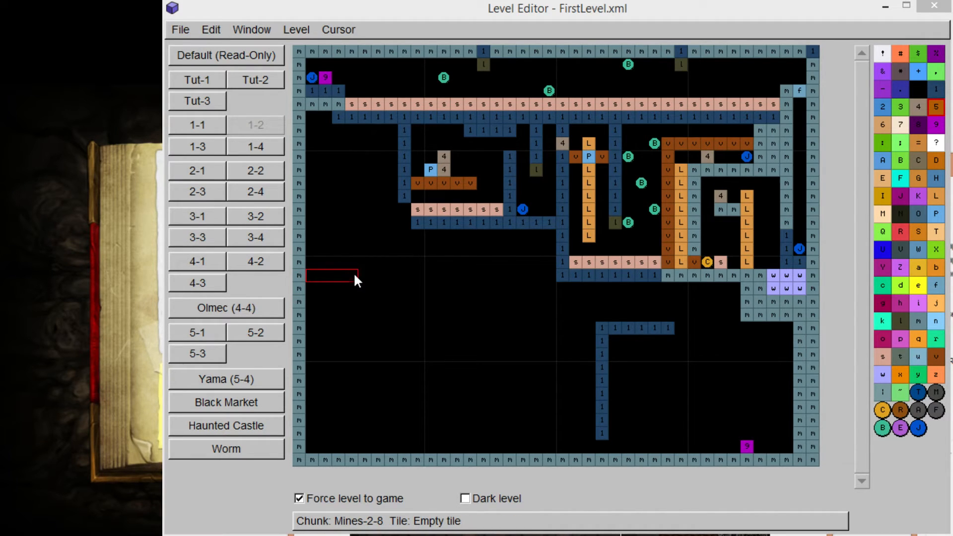
left_click(404, 276)
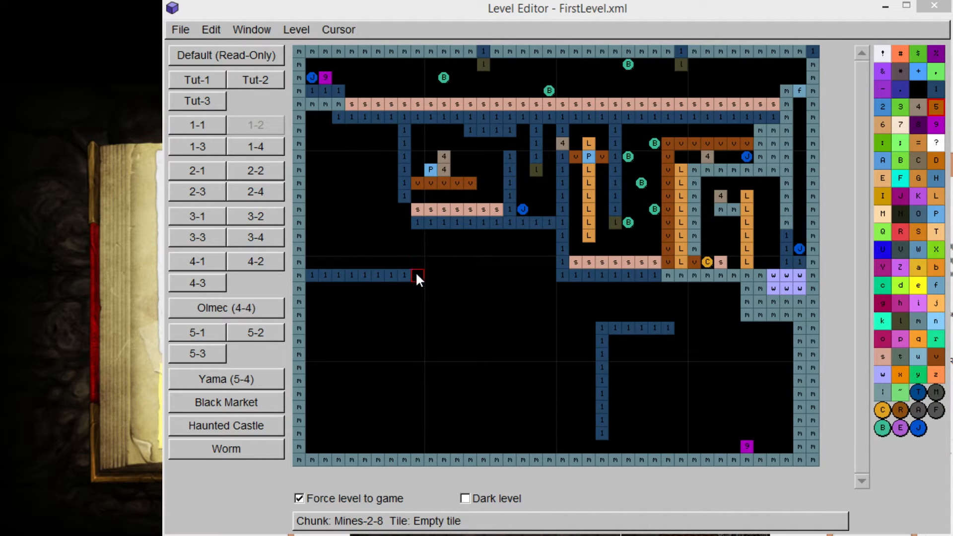
left_click_drag(417, 276, 418, 235)
- Fill the row directly above the new floor with eight Decoy Chest entities
left_click(461, 295)
left_click_drag(312, 263, 372, 267)
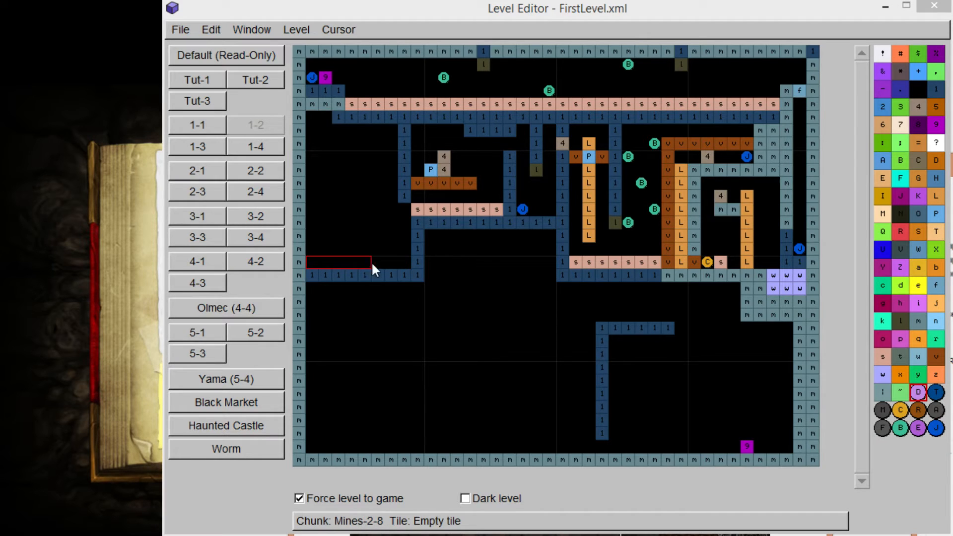
right_click(314, 262)
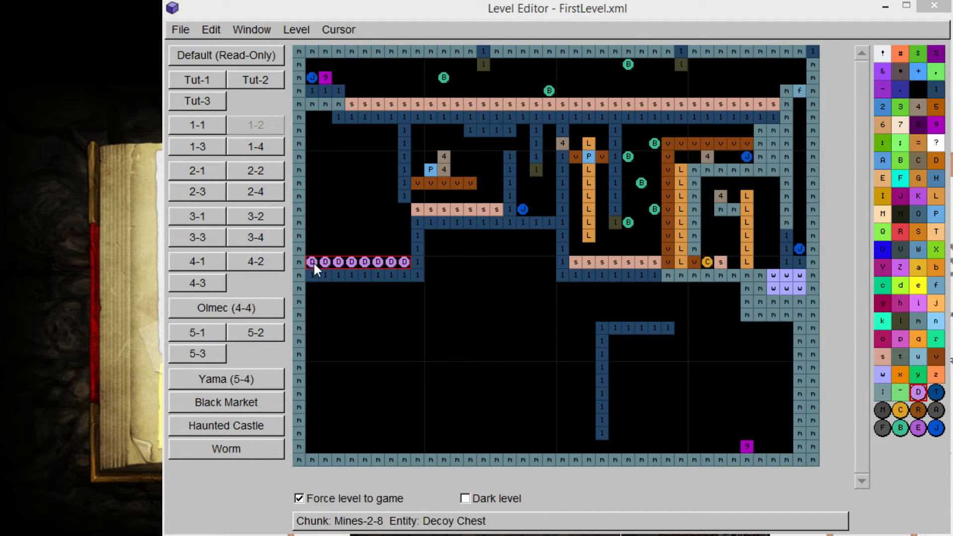
- Replace the wall tiles at both ends of the decoy chest row with Obstacle marker tile 1
left_click(301, 263)
left_click(934, 106)
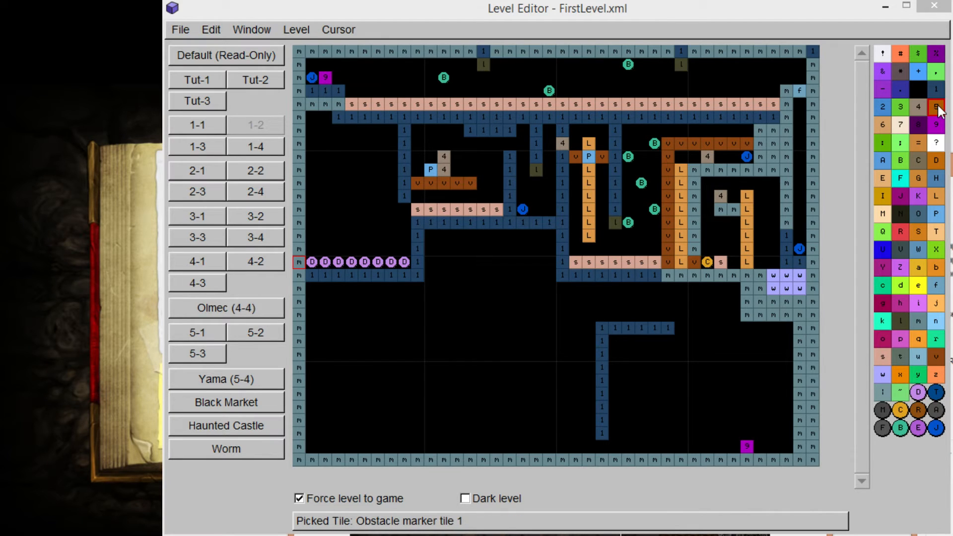
left_click(300, 262)
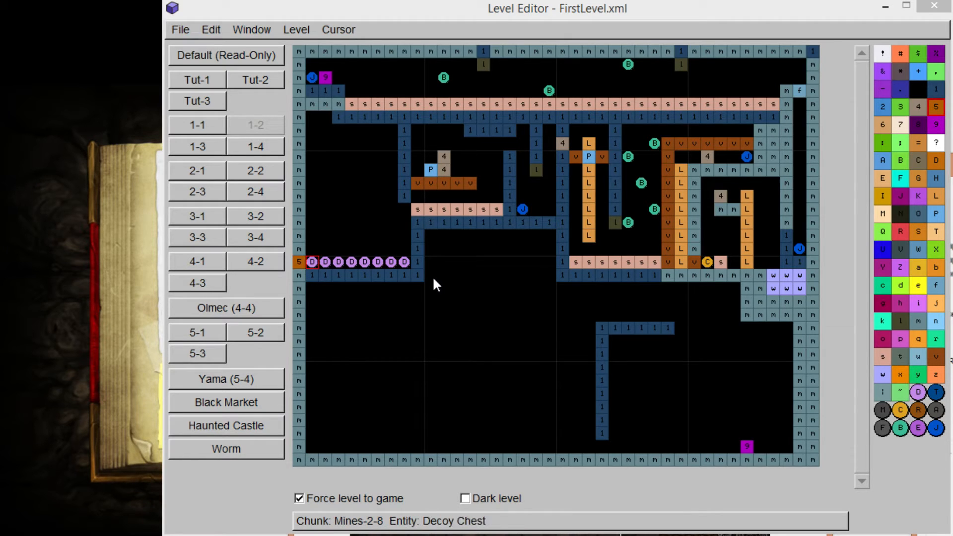
left_click(419, 263)
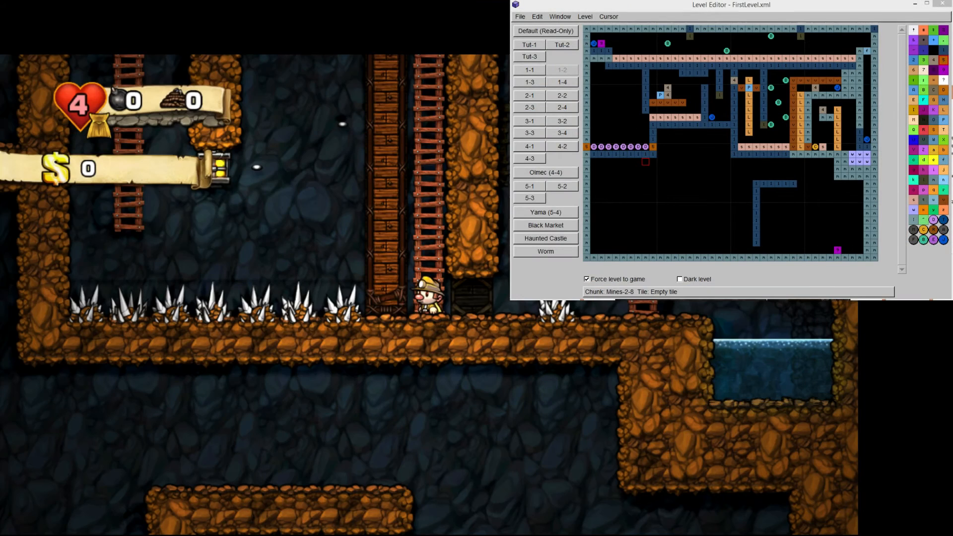
- Playtest level 1-2 in Spelunky: climb out of the ladder shaft, cross the shafts, collect the jetpack and reach the decoy chest room
key("Up")
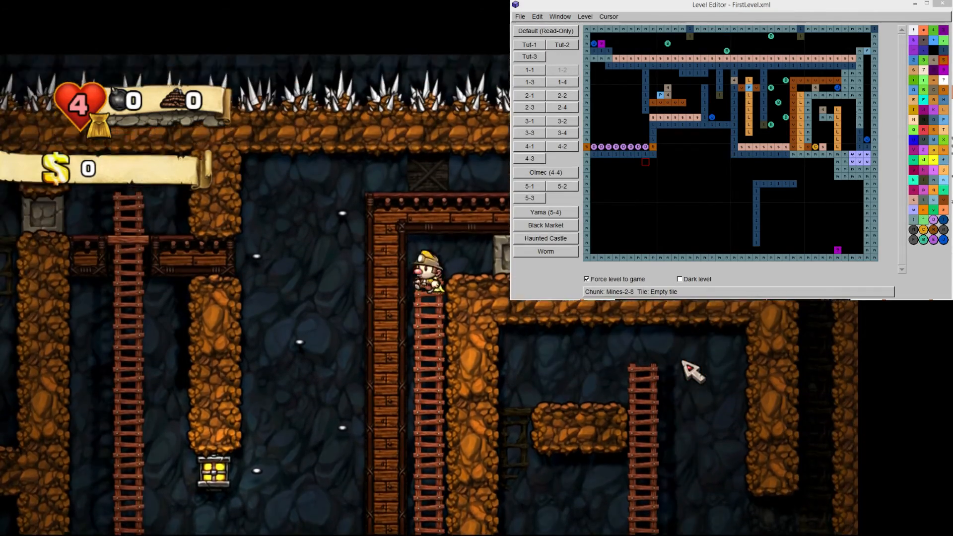
key("Right")
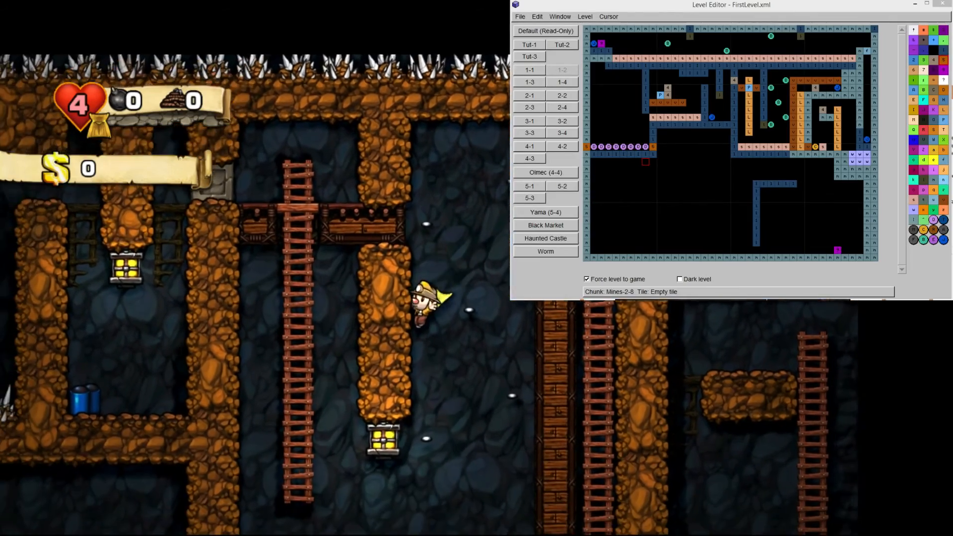
key("Right")
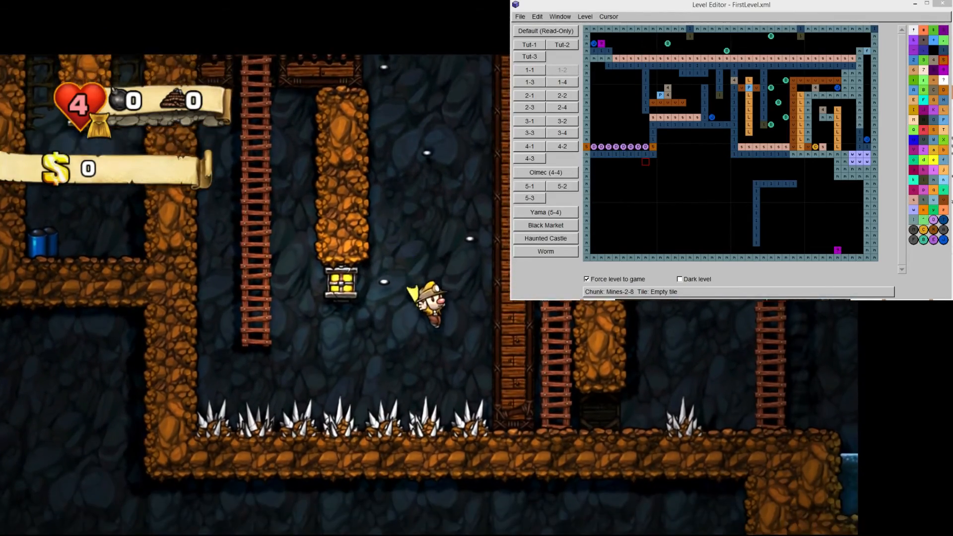
key("z")
key("Up")
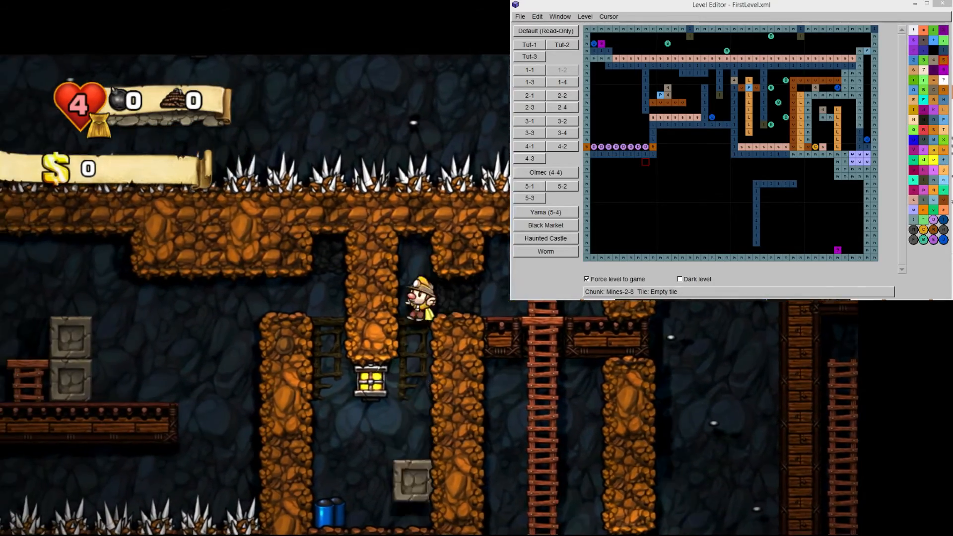
key("z")
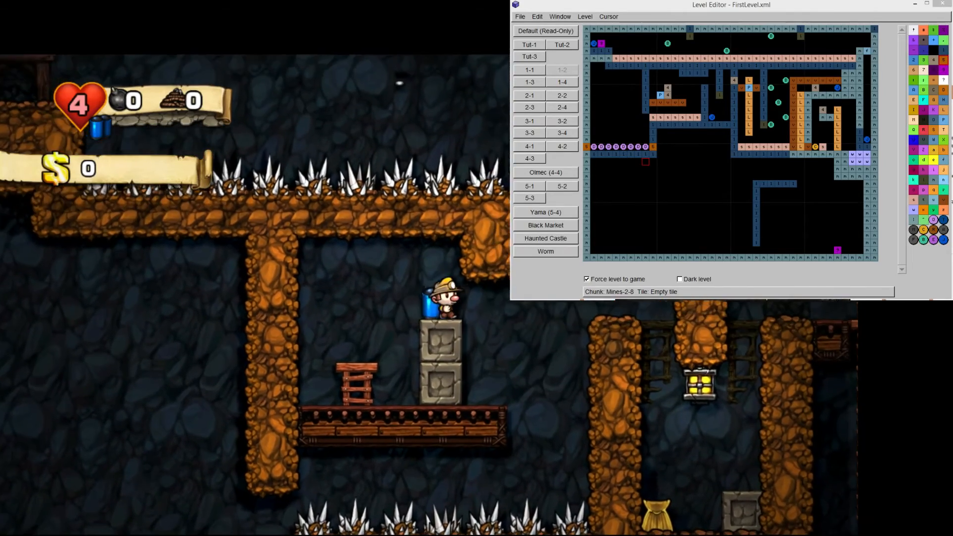
key("Left")
key("z")
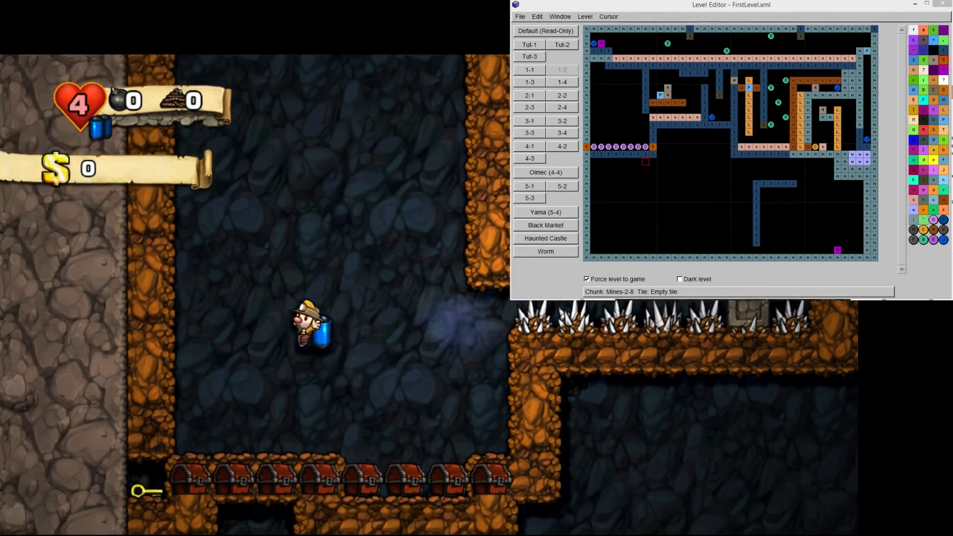
- Jump and crouch on the decoy chests to examine the terrain generated by the obstacle markers, briefly pausing and resuming the game
key("Right")
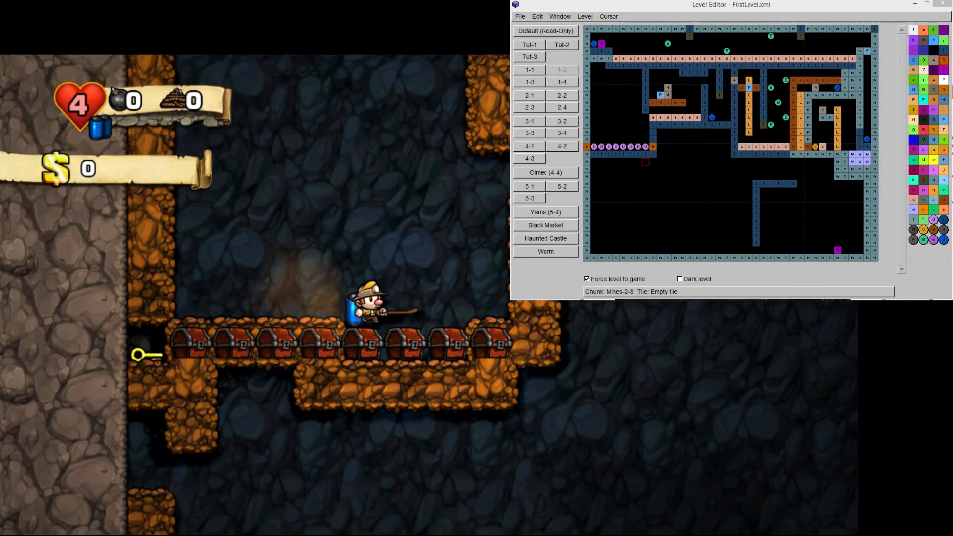
key("Right")
key("z")
key("Left")
key("Down")
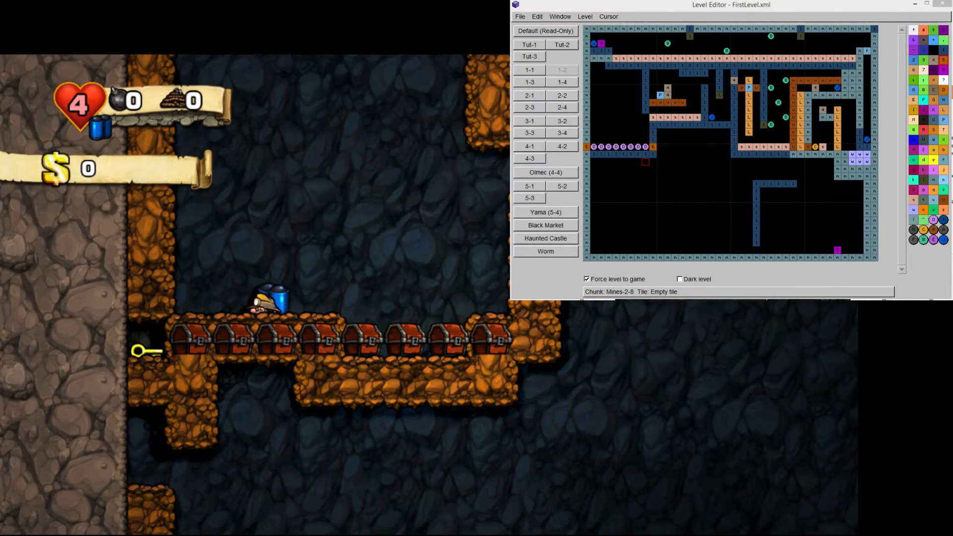
key("Escape")
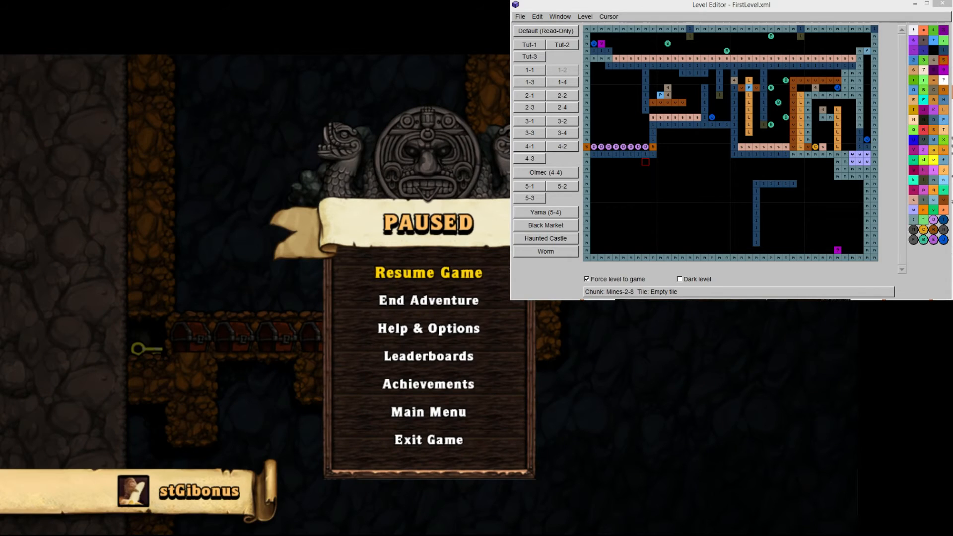
key("Escape")
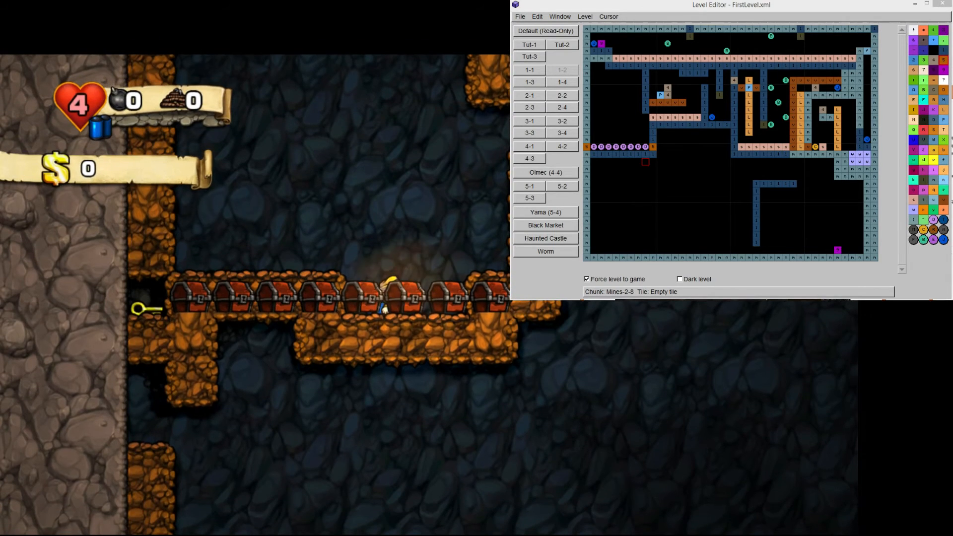
- Cross the decoy chest row to the wall at its far end, then pause the game and return to the Level Editor
key("Right")
key("z")
key("Left")
key("Right")
key("z")
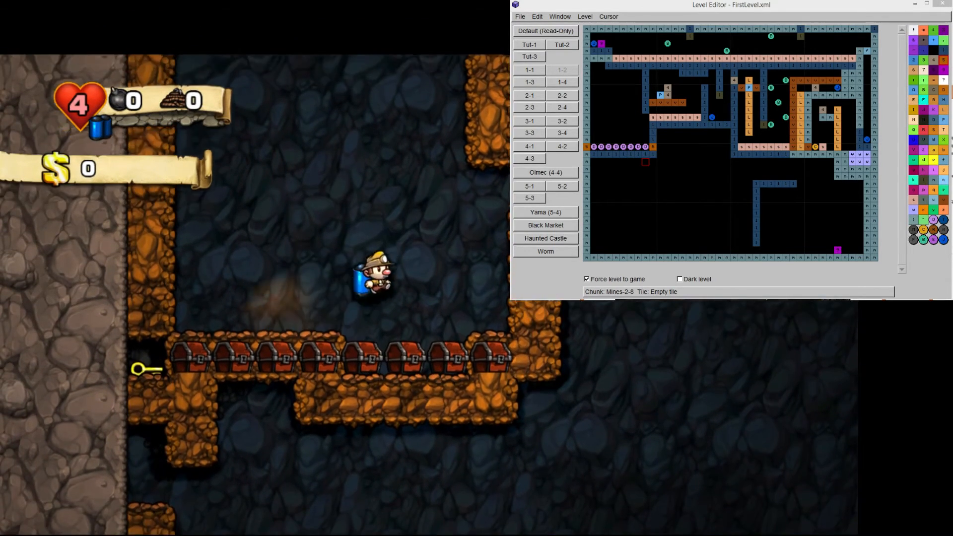
key("z")
key("Right")
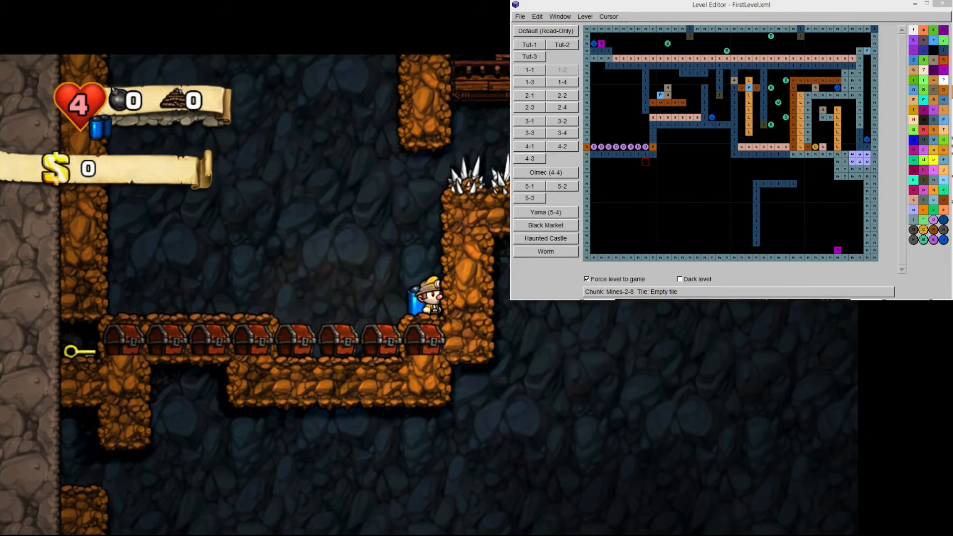
key("Escape")
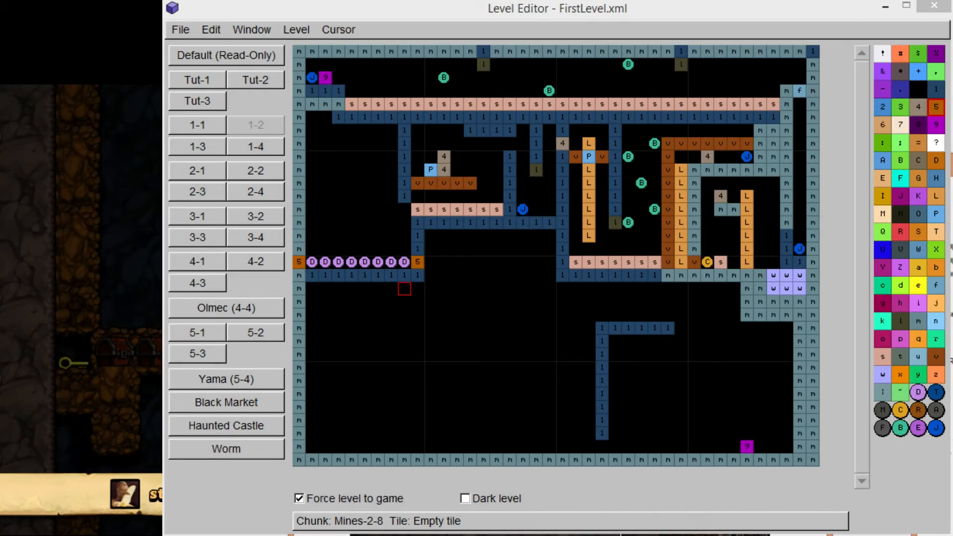
- Clear the decoy chests with their floor and markers, and place one Obstacle marker tile 1 beneath the short wall
left_click(317, 255)
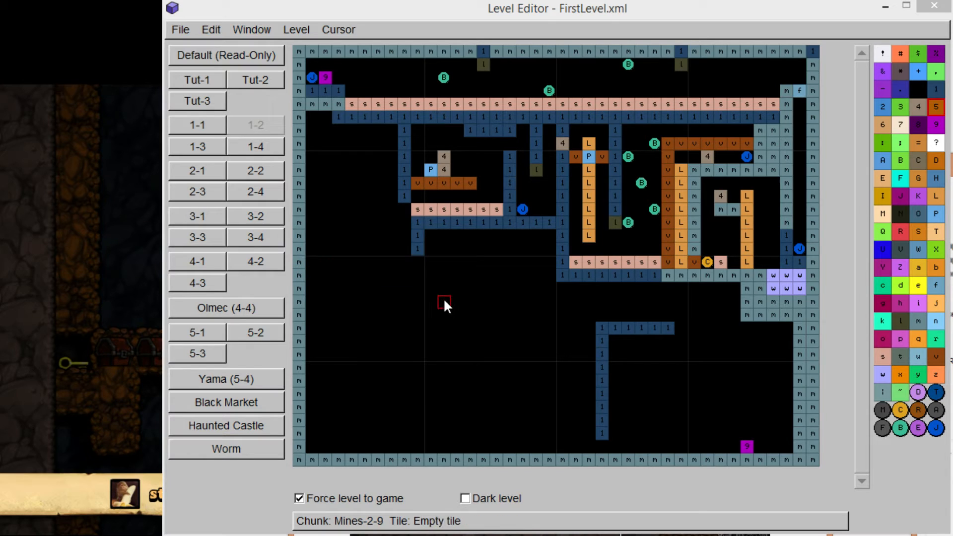
left_click(919, 105)
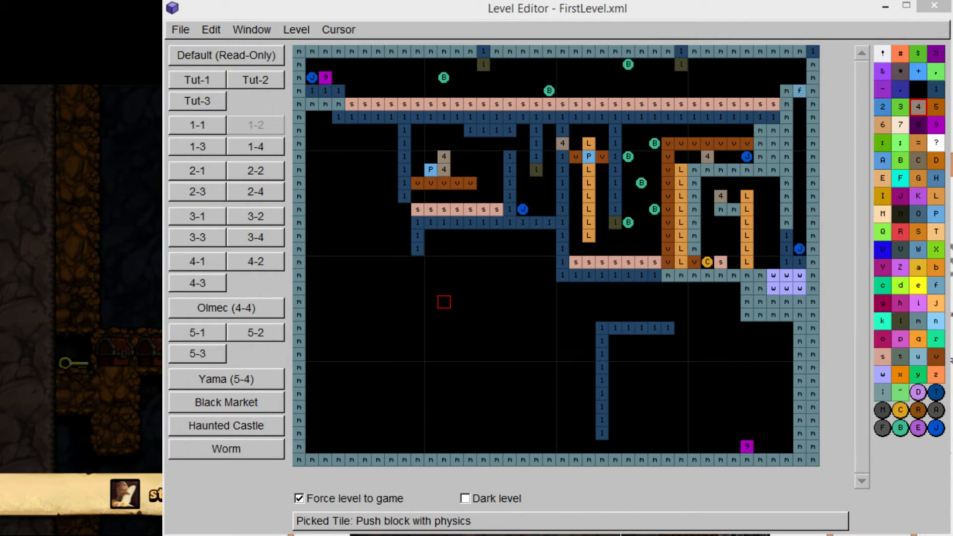
left_click(416, 262)
- Stack three Obstacle marker tile 2 tiles directly below the Obstacle marker tile 1
left_click(883, 128)
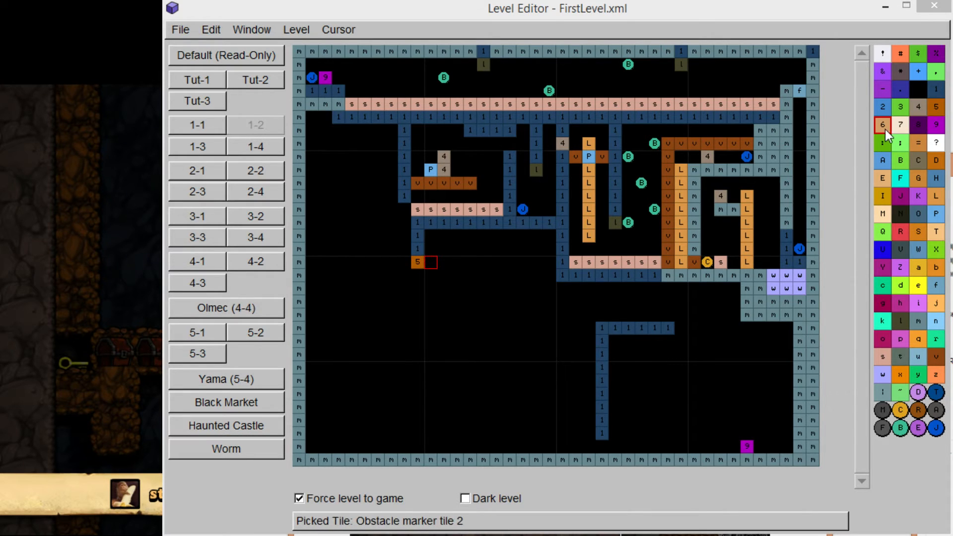
left_click(415, 278)
left_click_drag(418, 287, 417, 305)
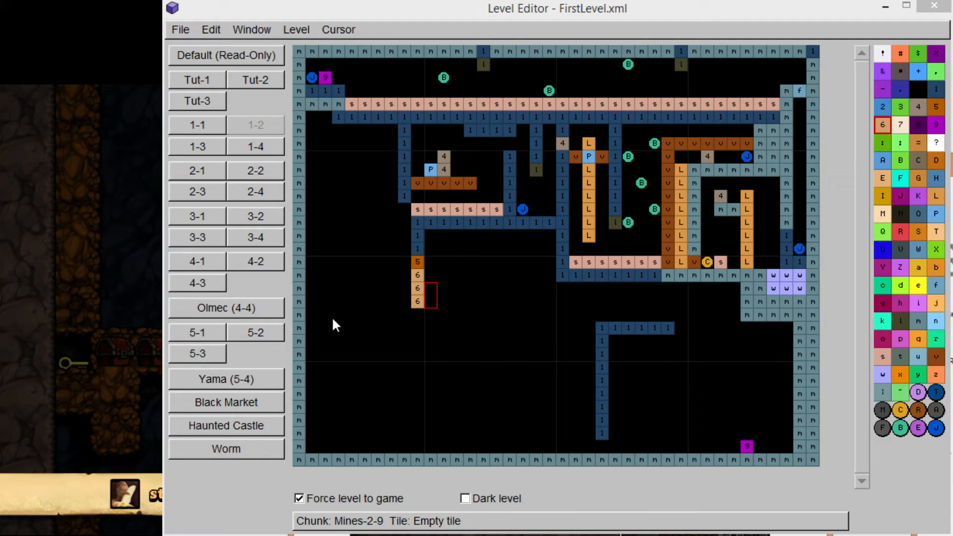
- Replace the seven spikes at the bottom of the Bullet entity shaft with Probabilistic spike/empty tiles
left_click(901, 127)
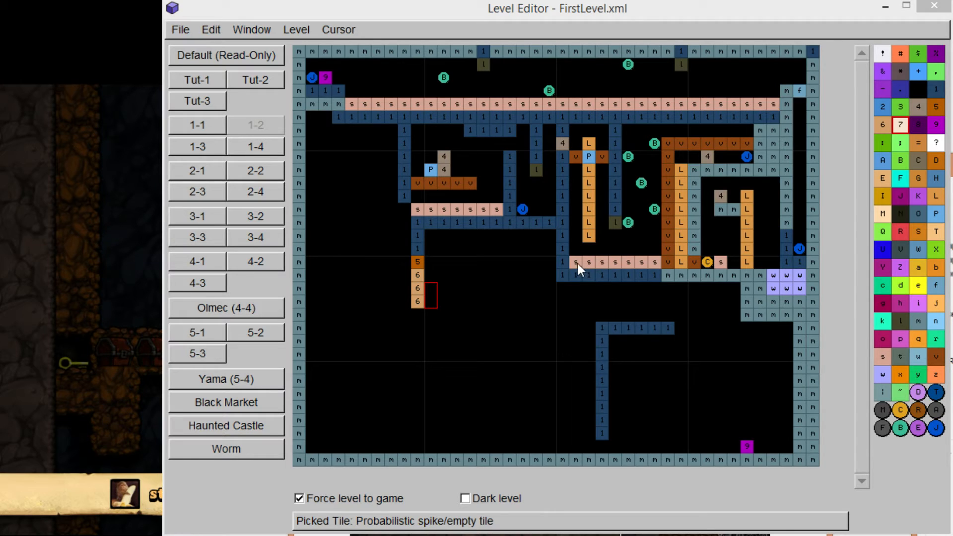
left_click_drag(577, 261, 622, 262)
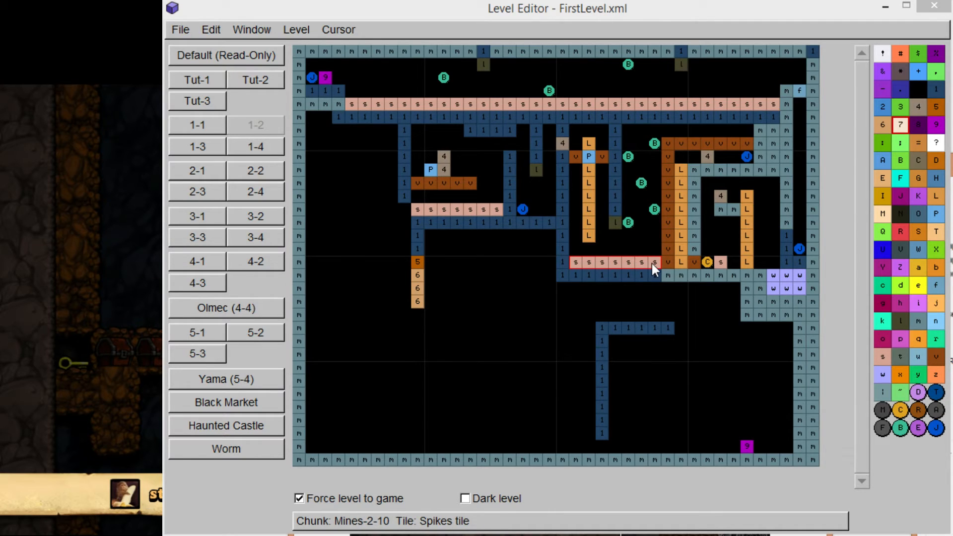
left_click(623, 265)
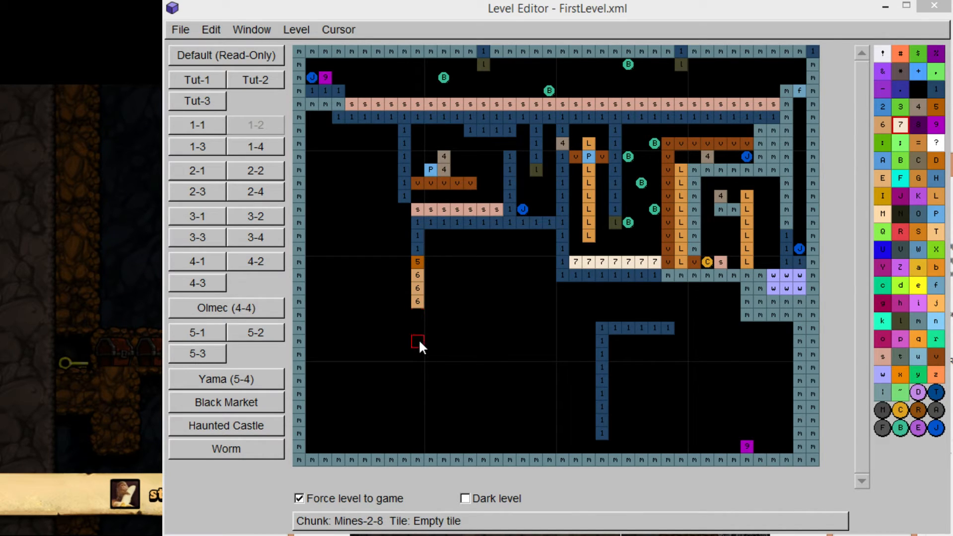
- Build a lower regular terrain floor from the outer wall and two wall tiles connecting it to the obstacle marker column
left_click(314, 339)
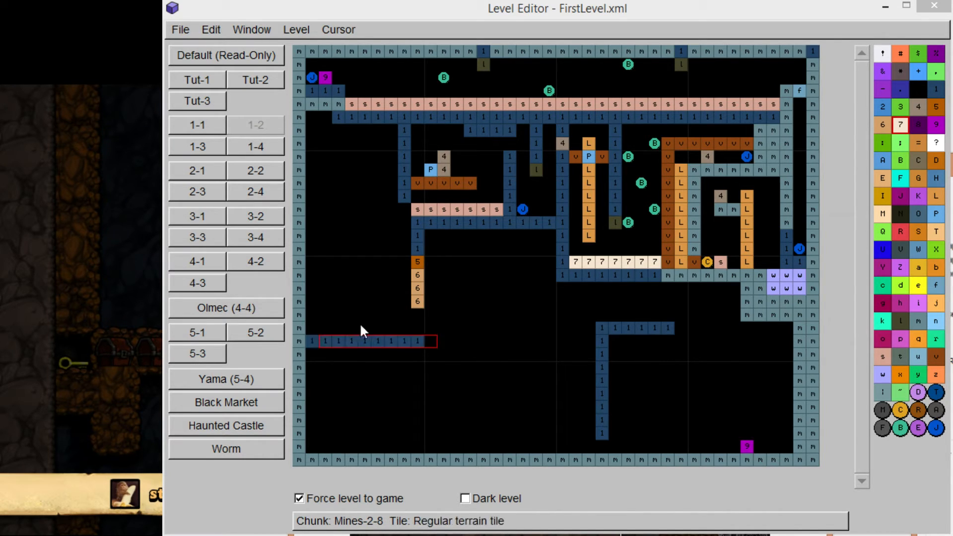
left_click_drag(420, 326, 417, 317)
key("1")
left_click(368, 319)
- Place a Yeti King entity on the new floor in Mines-2-8
left_click(365, 337)
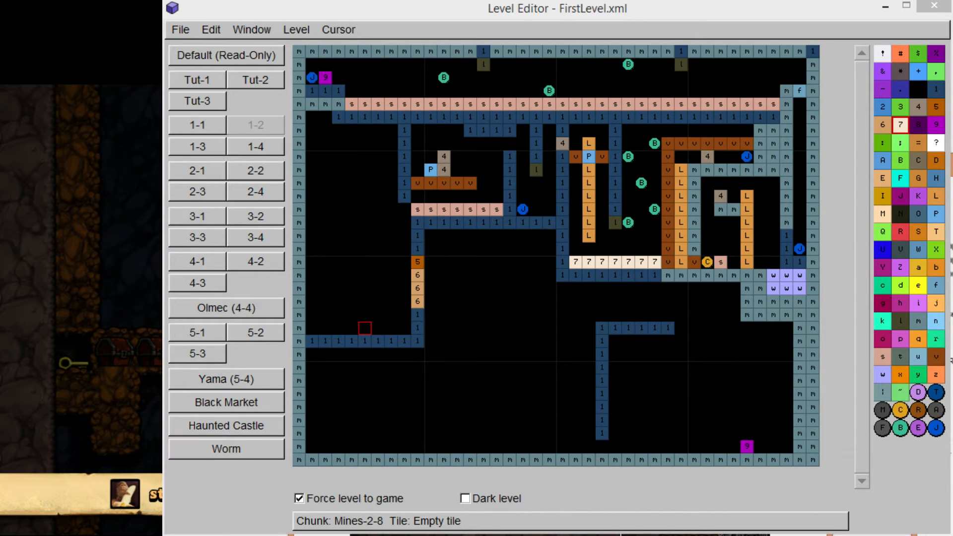
left_click(254, 59)
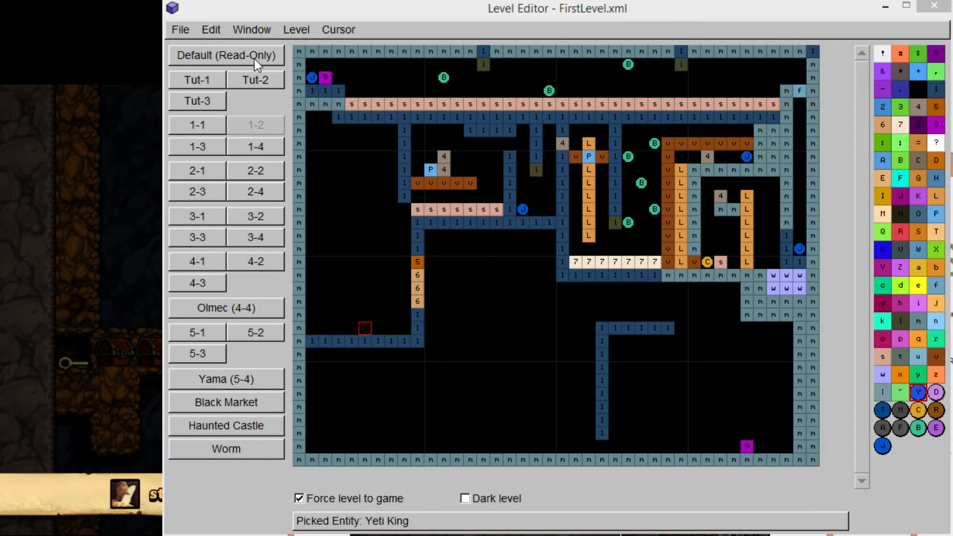
left_click(351, 329)
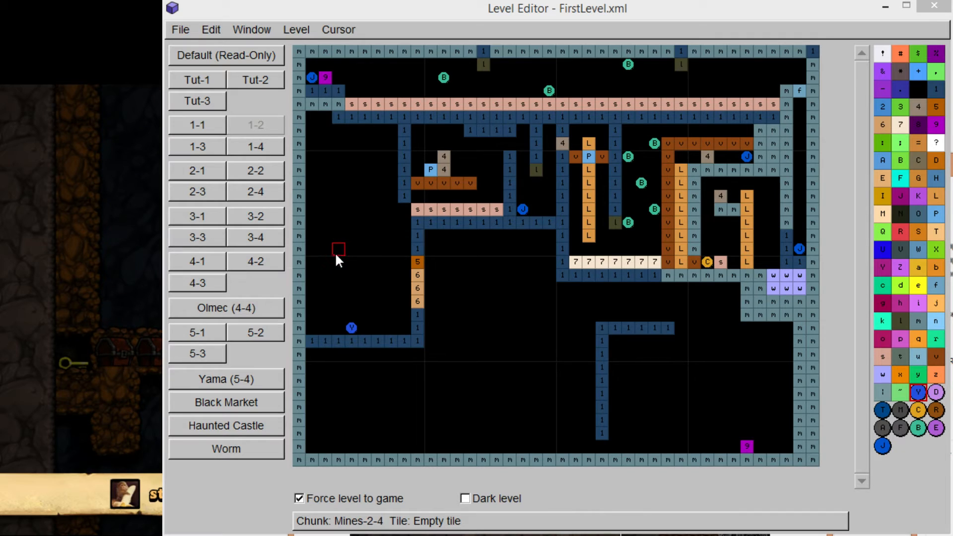
- Build three stacked four-tile regular terrain platforms above the Yeti King, each with a push block on both ends
left_click_drag(373, 259, 381, 251)
left_click_drag(342, 209, 373, 207)
left_click(339, 194)
left_click(378, 195)
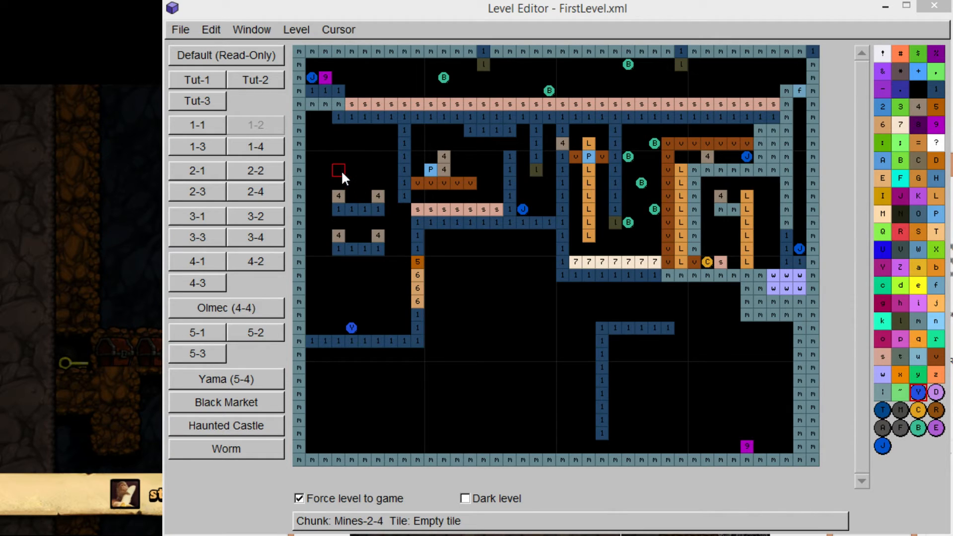
left_click_drag(371, 171, 374, 169)
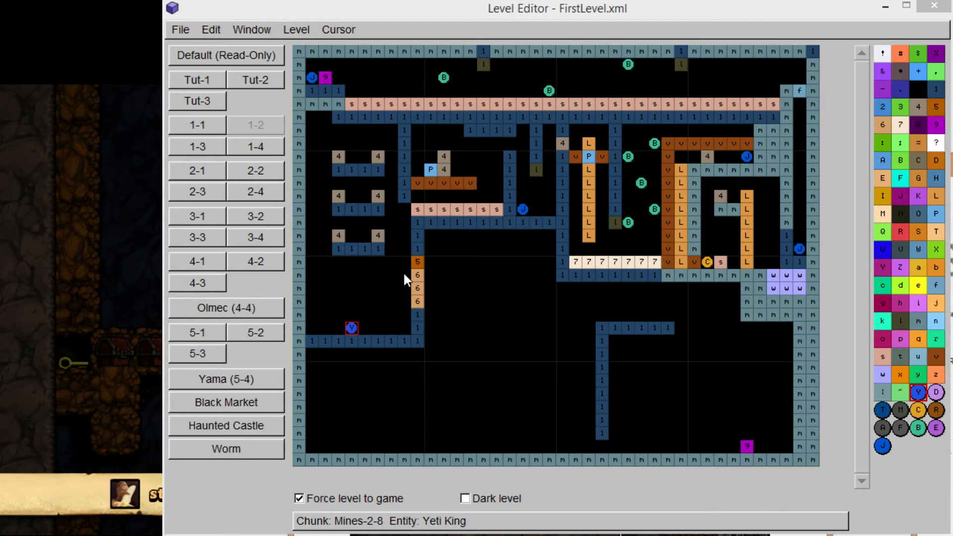
- Open a one-tile gap in the Yeti King's floor and lay a row of regular terrain tiles beneath it
left_click(376, 345)
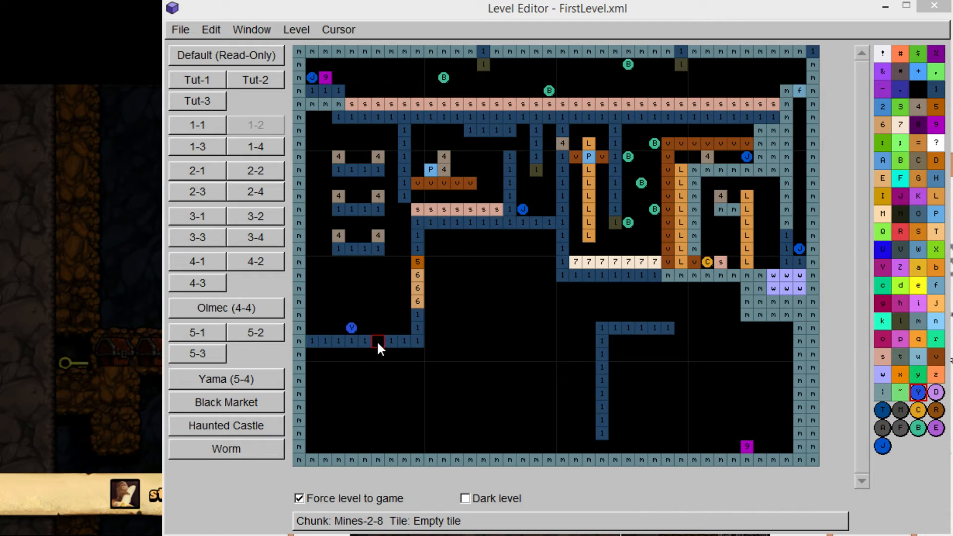
left_click_drag(351, 366, 395, 365)
key("1")
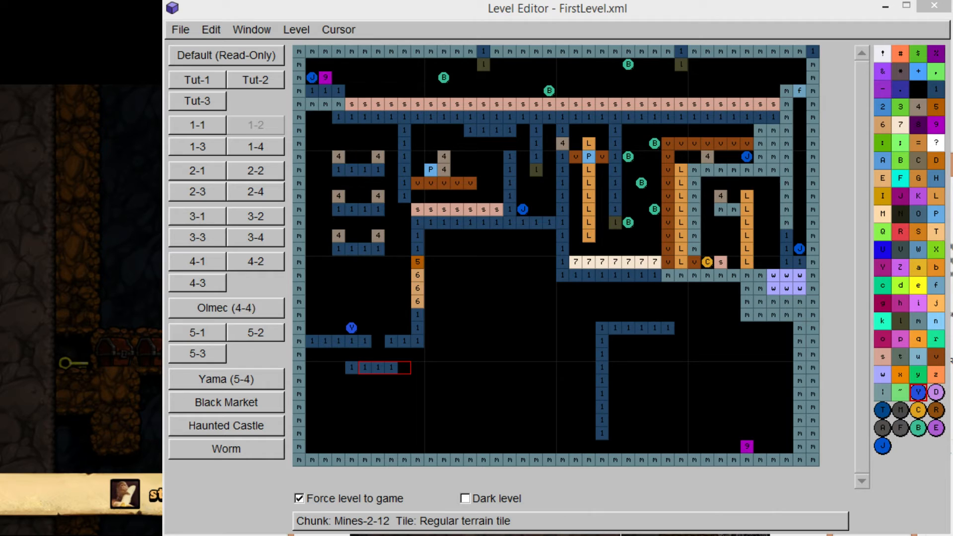
- Rebuild the lower platform one row further down as five regular terrain tiles and place a Mammoth entity above its middle
left_click(211, 58)
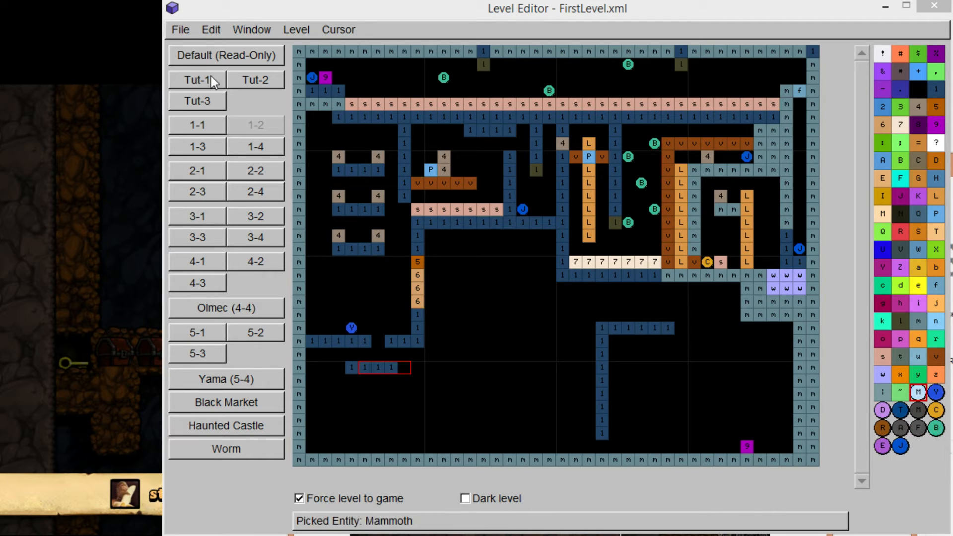
left_click(379, 354)
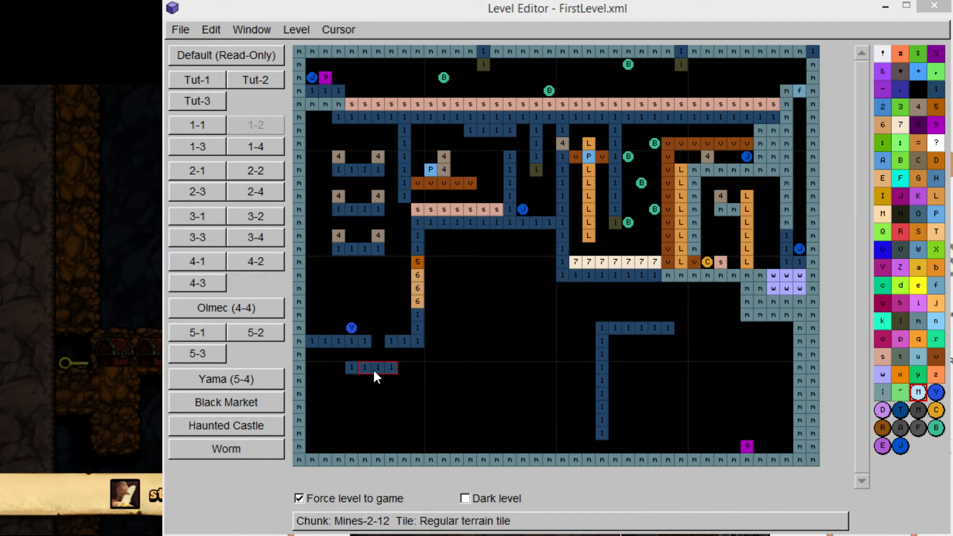
key("0")
left_click(335, 372)
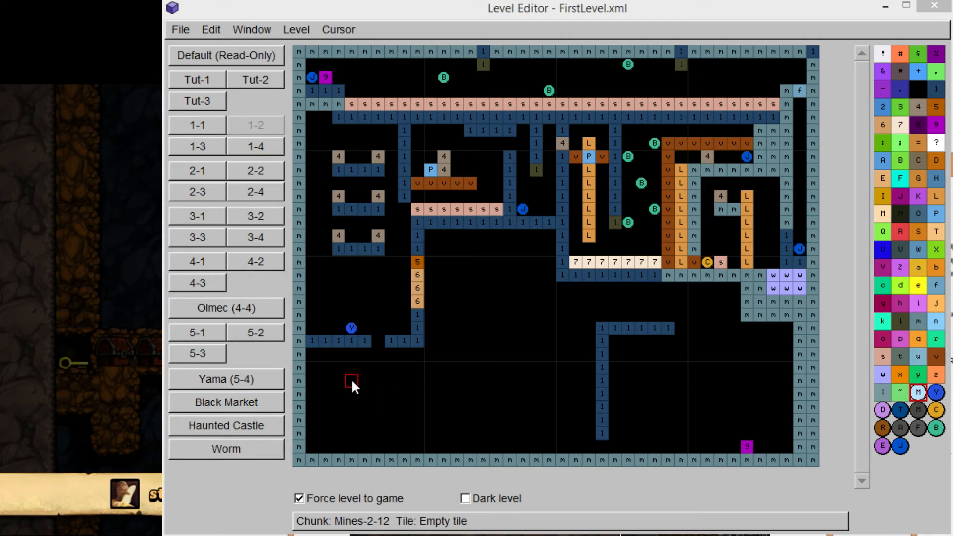
left_click_drag(394, 384, 402, 379)
key("1")
left_click(376, 366)
left_click(381, 366)
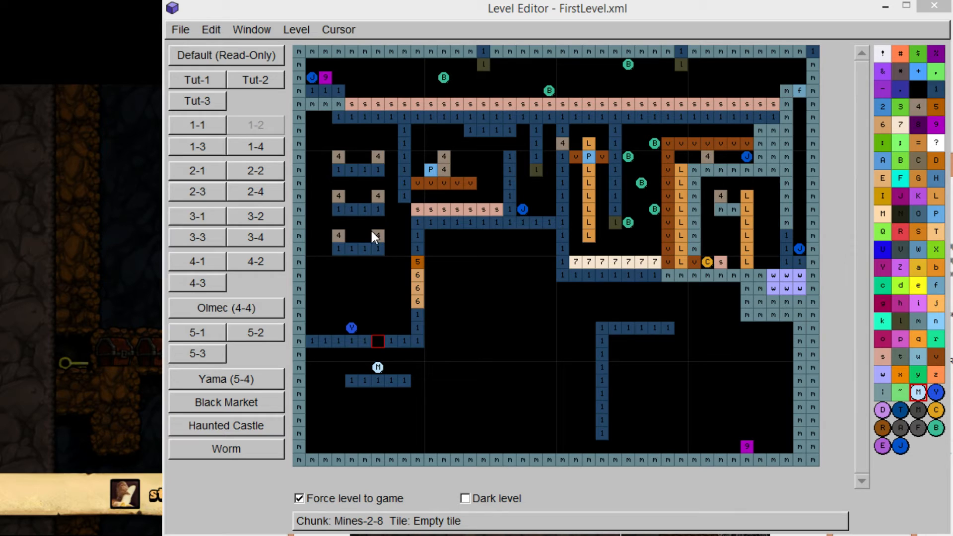
- Convert the Yeti King's floor on both sides of the gap to unbreakable terrain tiles
left_click_drag(313, 341, 420, 254)
key("m")
key("m")
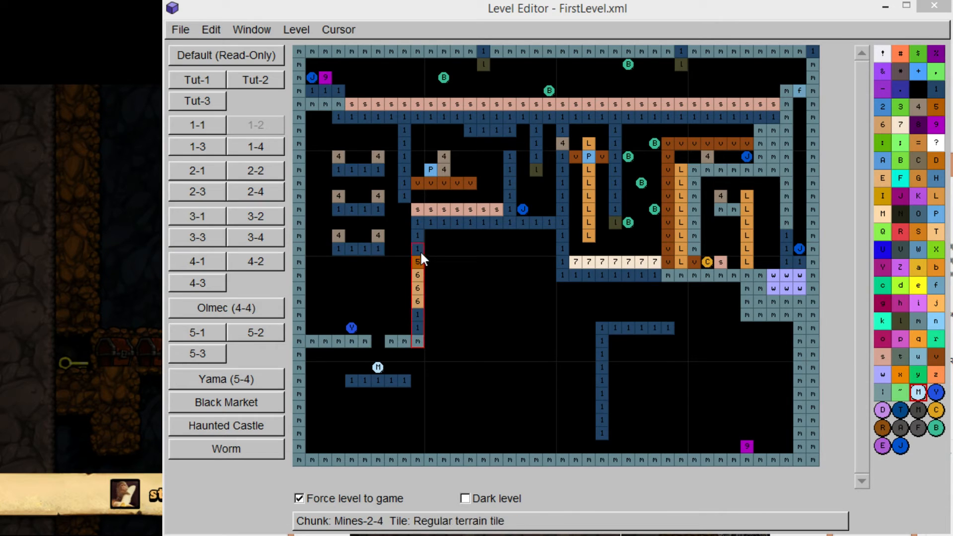
left_click(421, 339)
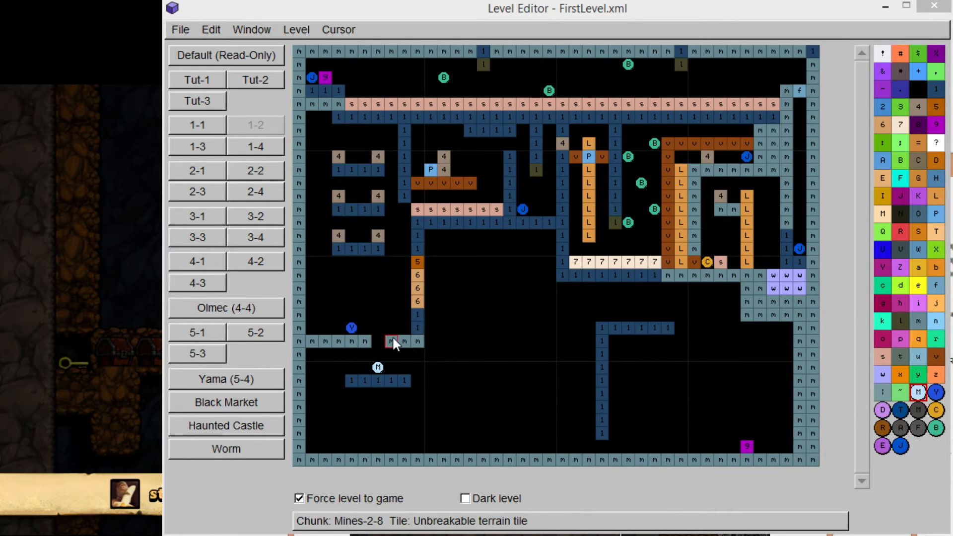
- Fill the floor gap above the Mammoth with a regular terrain tile and place a # tile on top of it
left_click(377, 341)
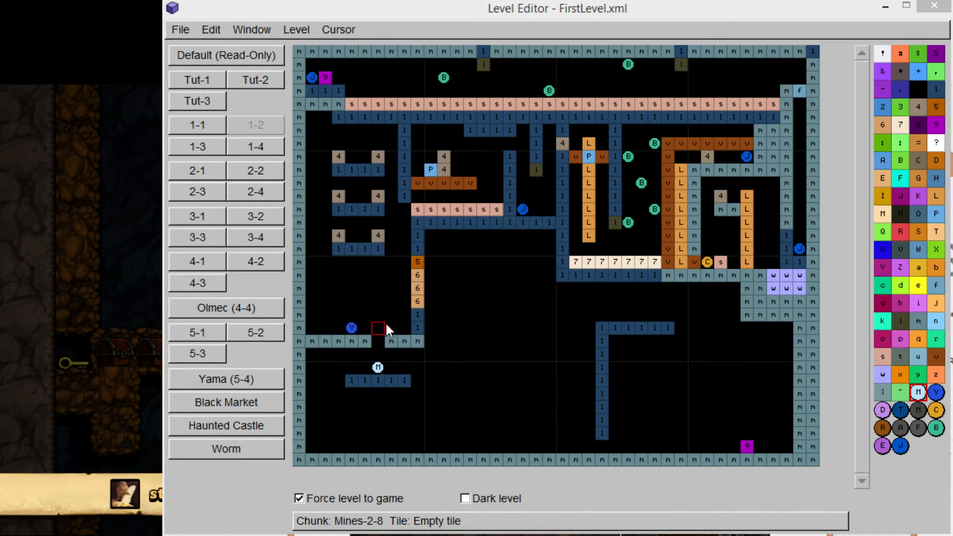
key("m")
key("1")
key("shift+3")
left_click(377, 330)
- Shorten the lowest push-block platform to three tiles and move its inner push block onto the new end
key("Delete")
left_click(367, 241)
key("4")
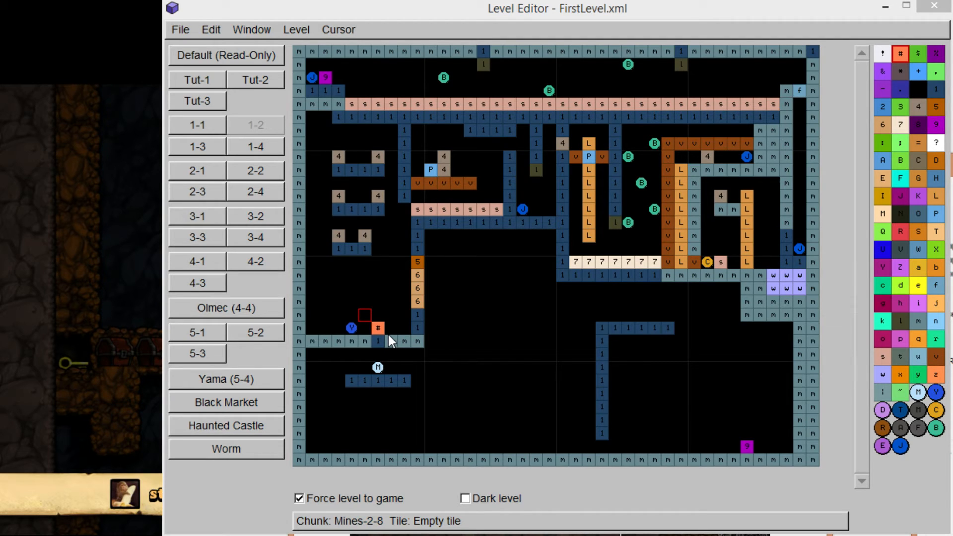
- Convert the regular terrain above and below the obstacle markers in the Yeti King room's wall column to unbreakable terrain
left_click_drag(421, 321, 416, 231)
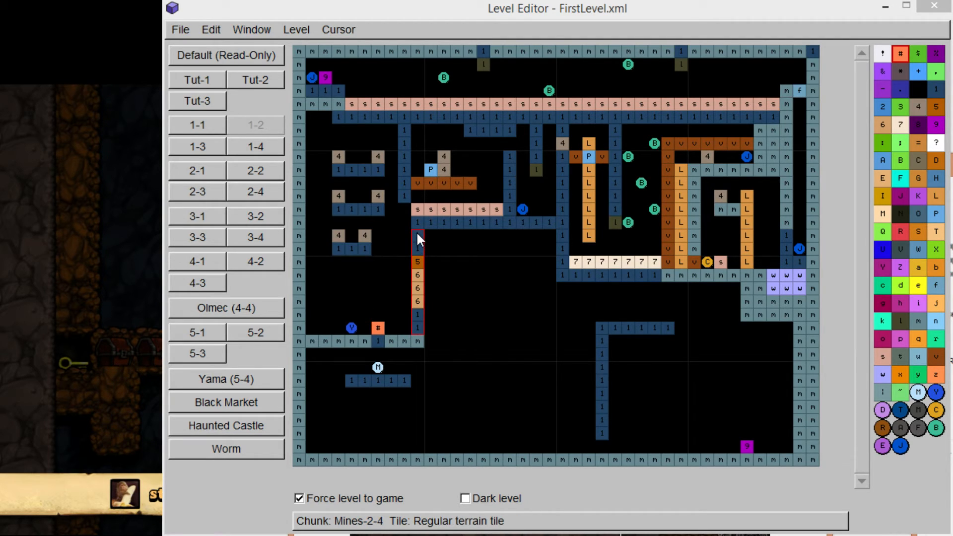
left_click(417, 315)
key("m")
left_click_drag(416, 248, 415, 226)
key("m")
left_click(473, 273)
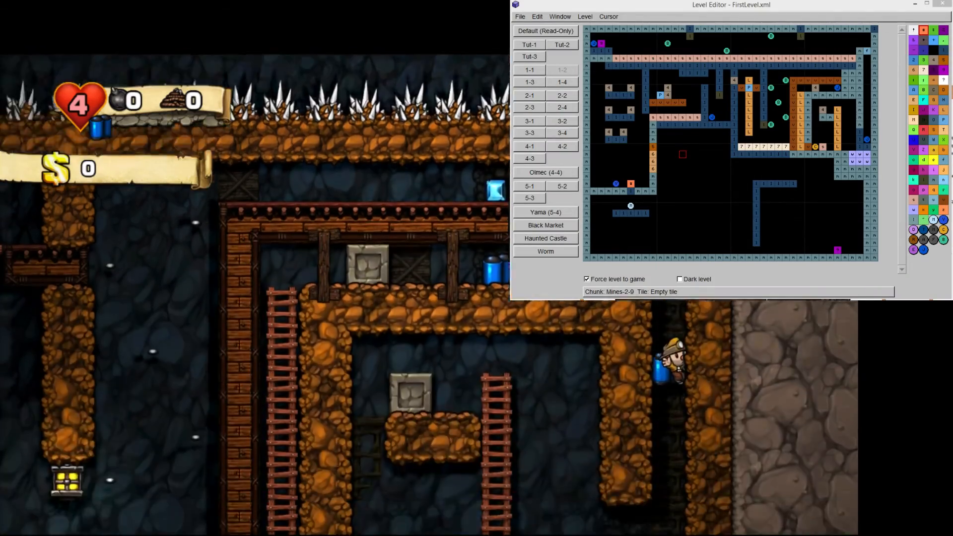
- Playtest the level's first section by taking the cape near the spikes, pushing the stone blocks and climbing the ladder
key("Left")
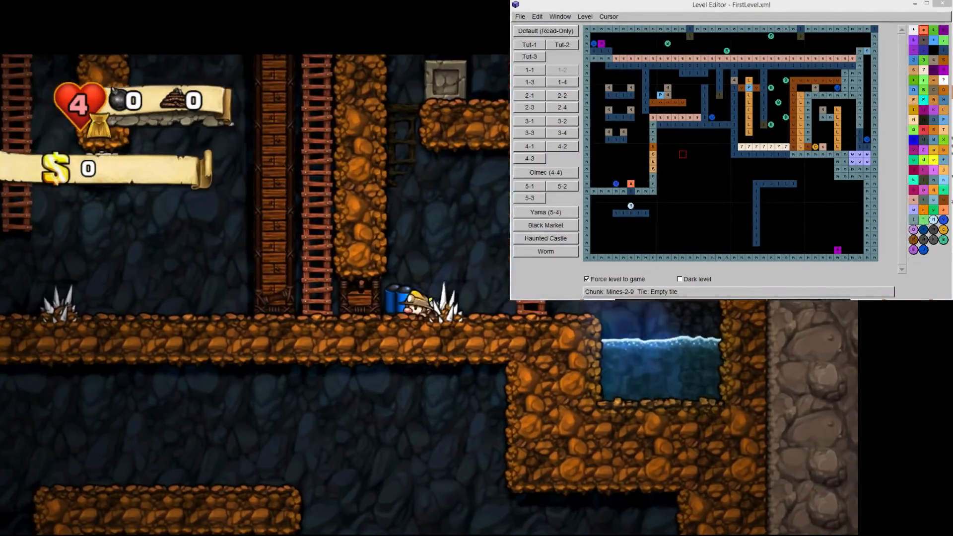
key("Right")
key("Up")
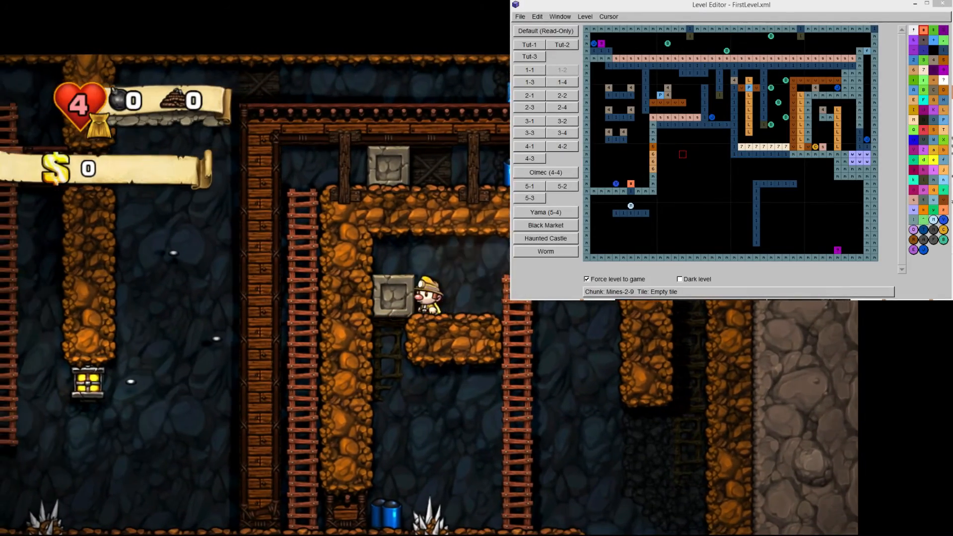
key("Right")
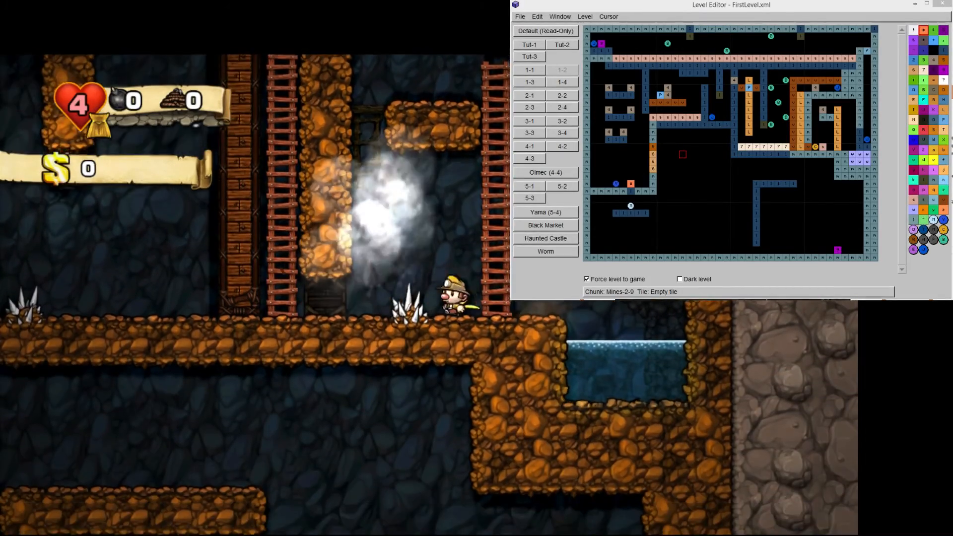
key("Down")
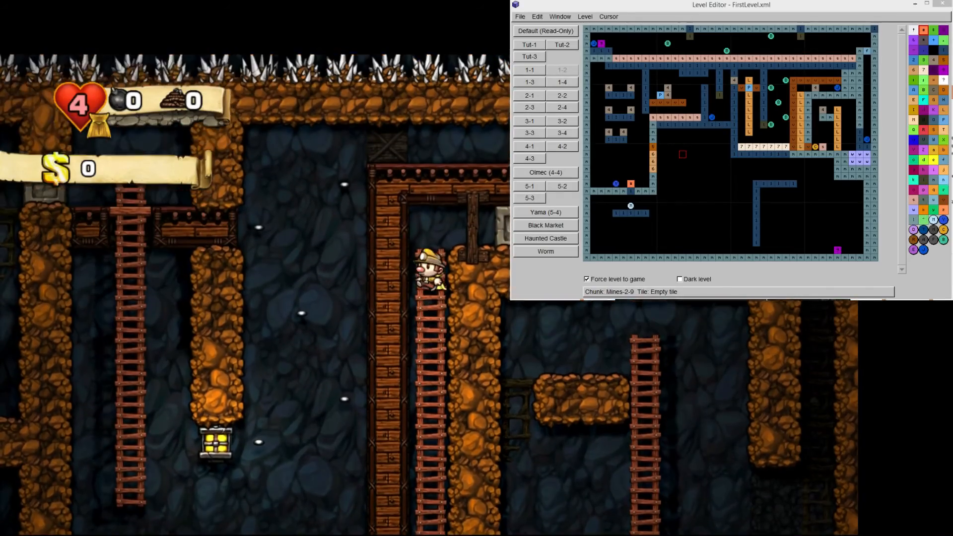
key("Right")
key("Right")
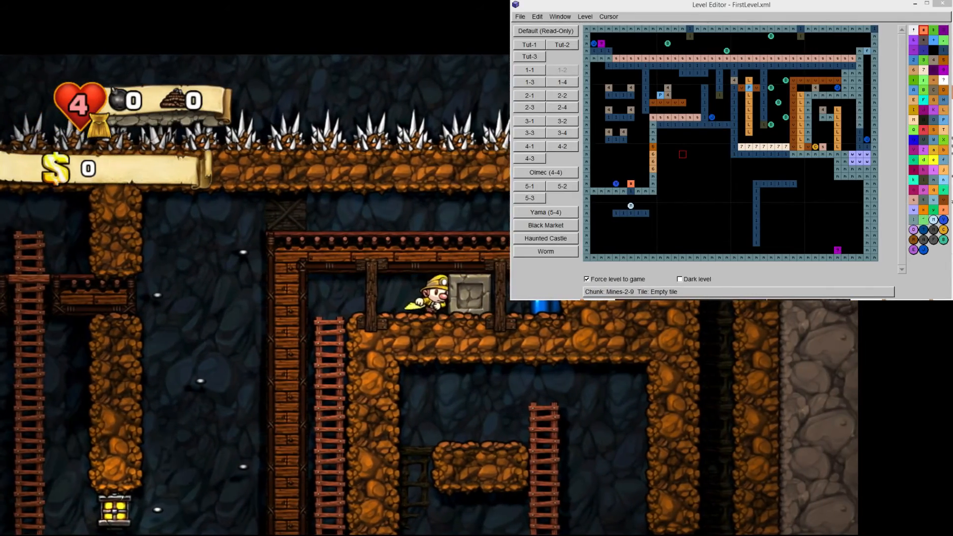
- Playtest the hanging-ladder shaft by gliding into it with the cape and switching back to the jetpack in the next chamber
key("Right")
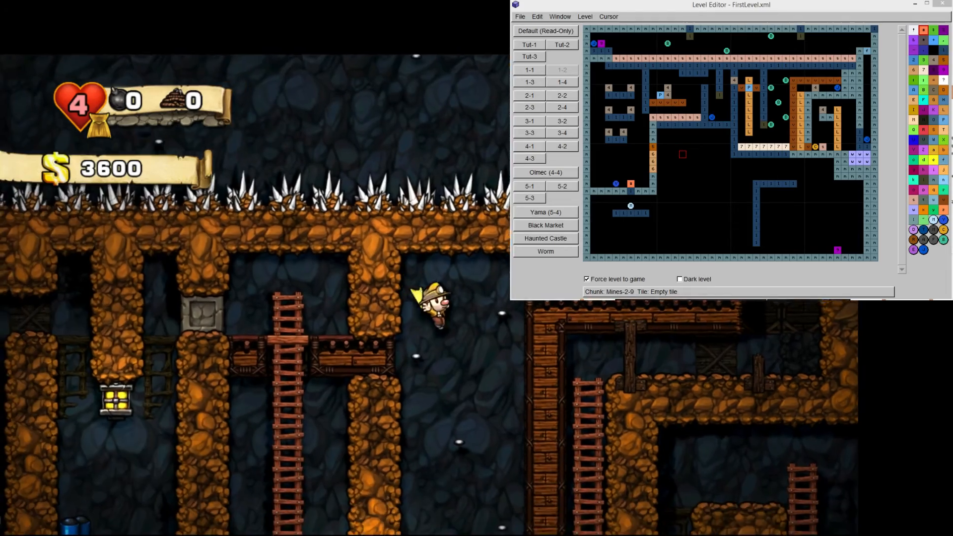
key("Right")
key("Left")
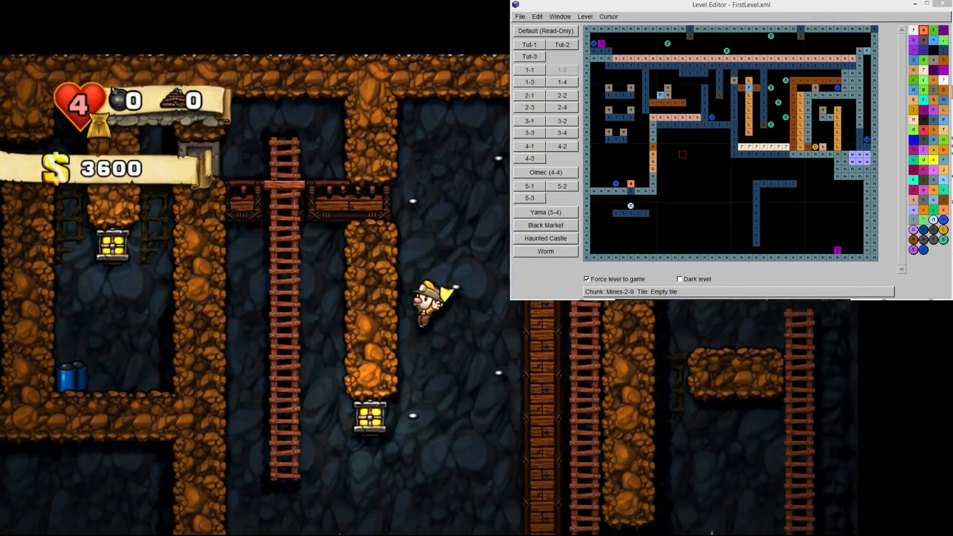
key("Left")
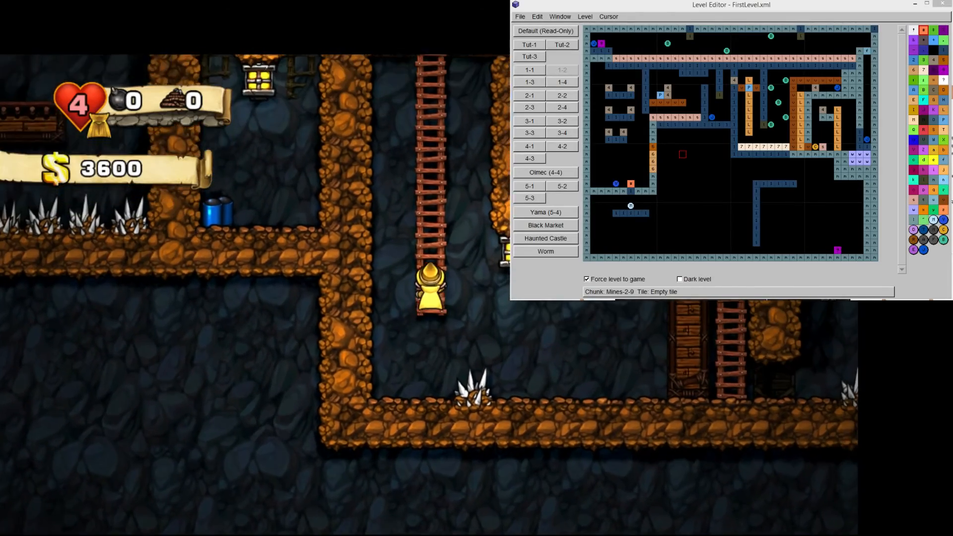
key("Left")
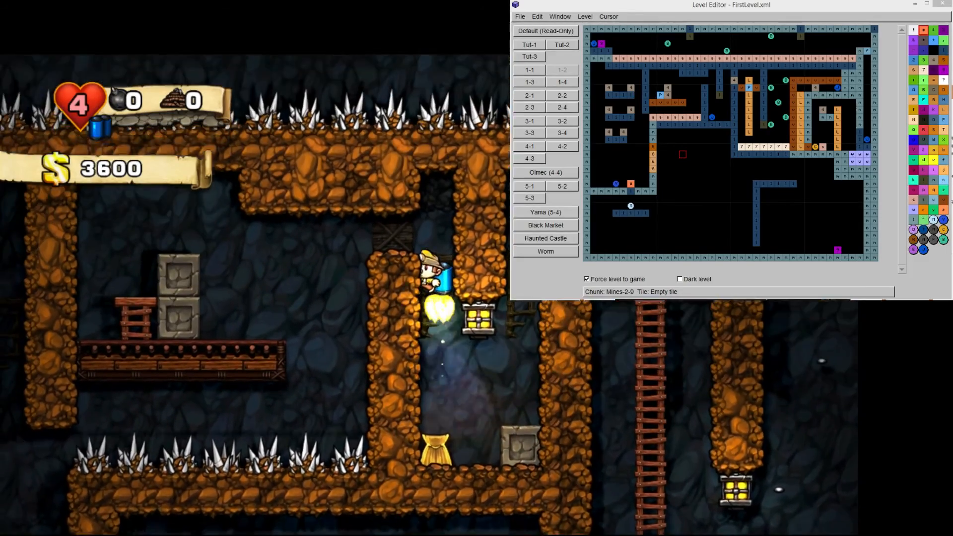
- Playtest the wooden-platform chamber by pushing a stone block onto the spikes, and fly toward the Mammoth's area
key("Left")
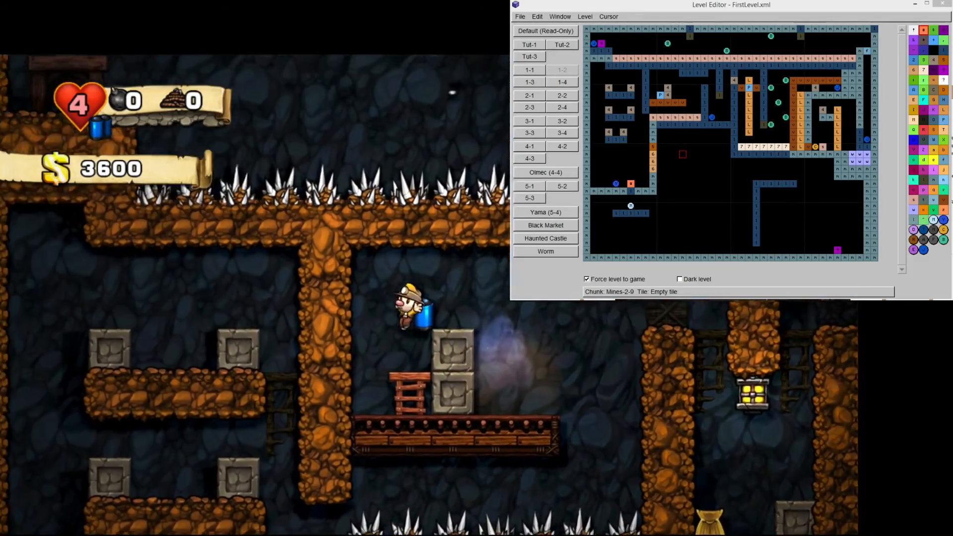
key("Left")
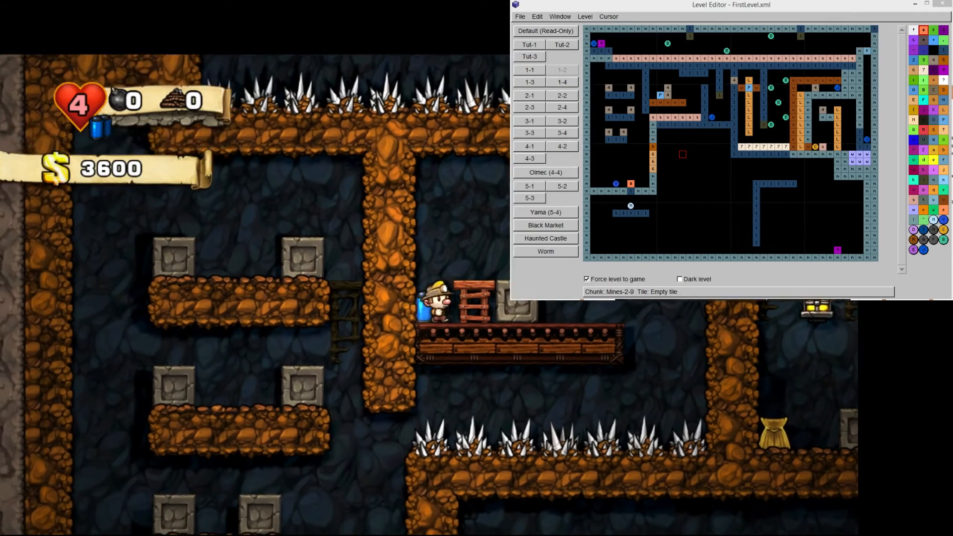
key("Right")
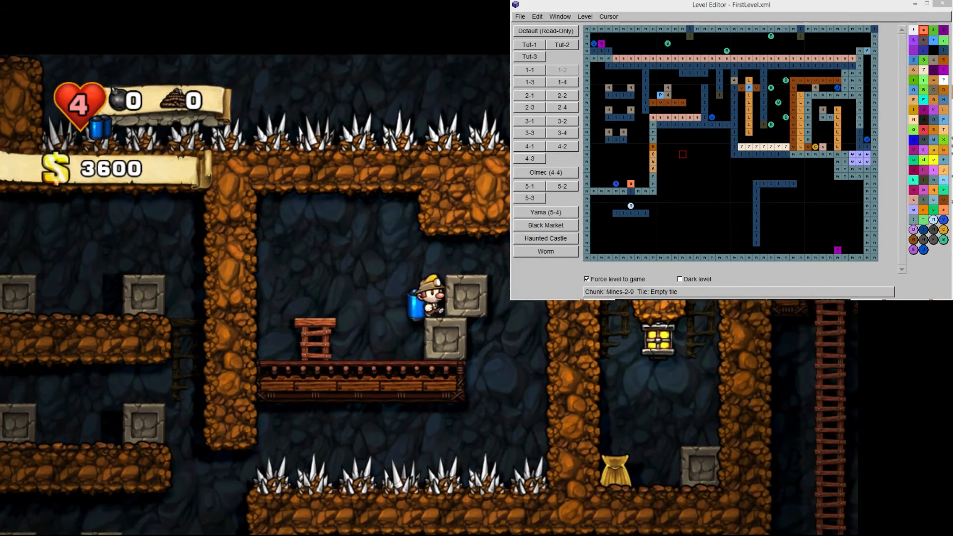
key("Right")
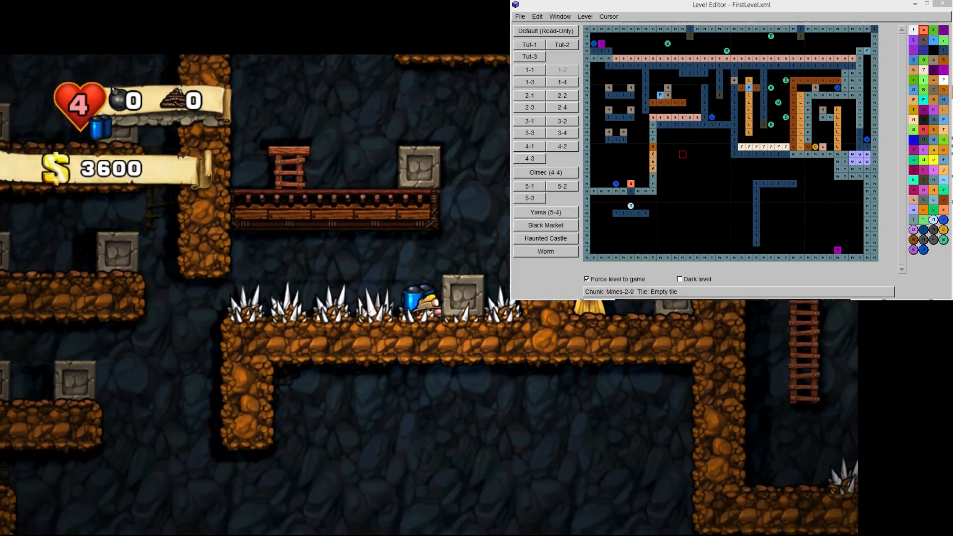
key("Left")
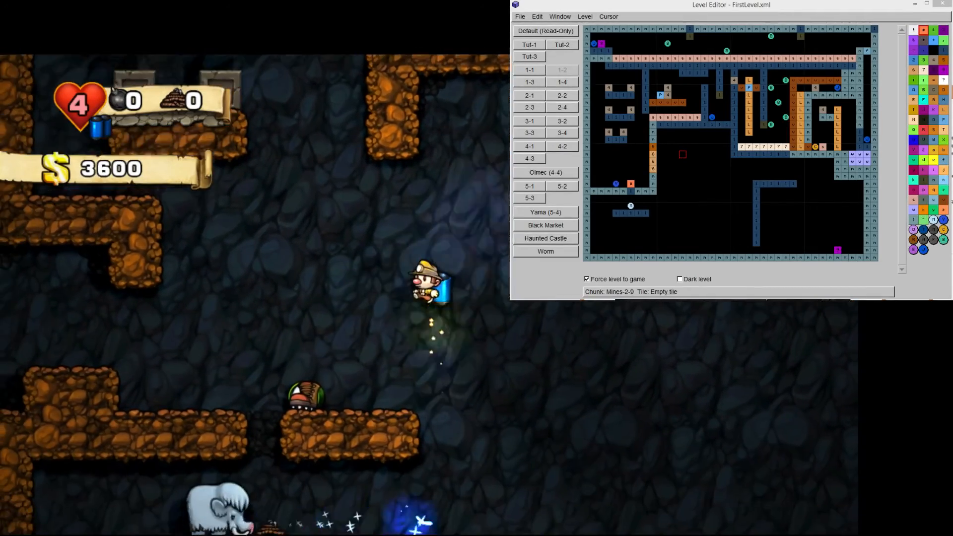
key("z")
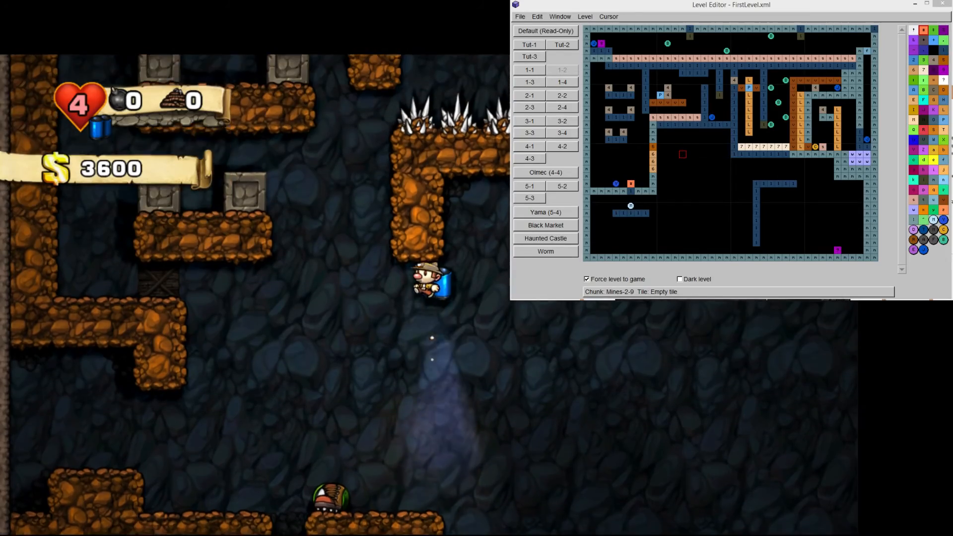
- Pause the playtest, replace the column's obstacle markers with unbreakable terrain in the Level Editor, and resume the game
key("z")
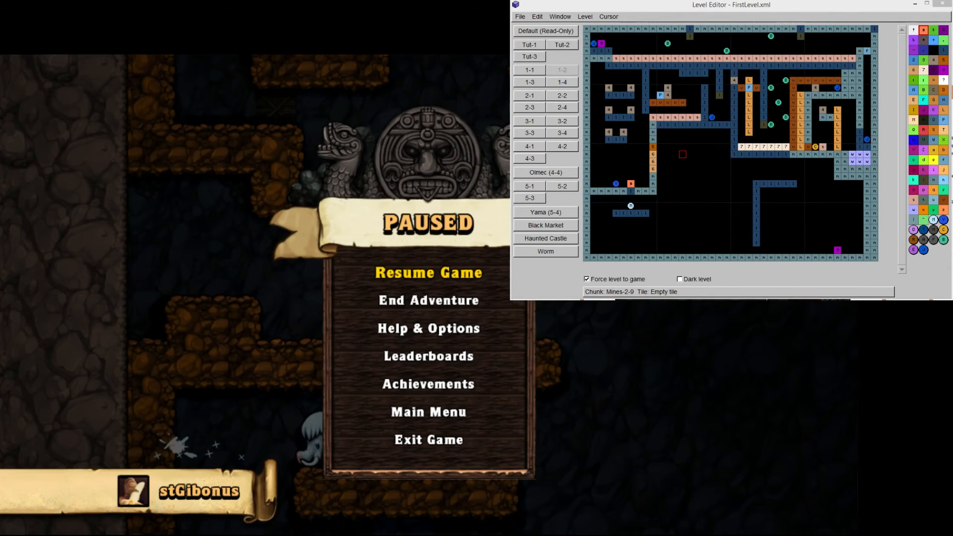
left_click(652, 149)
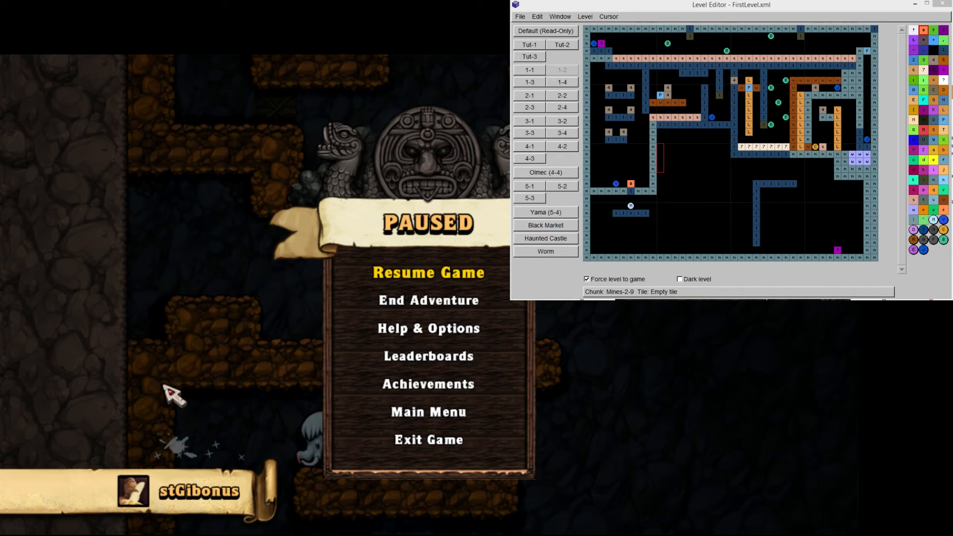
key("Escape")
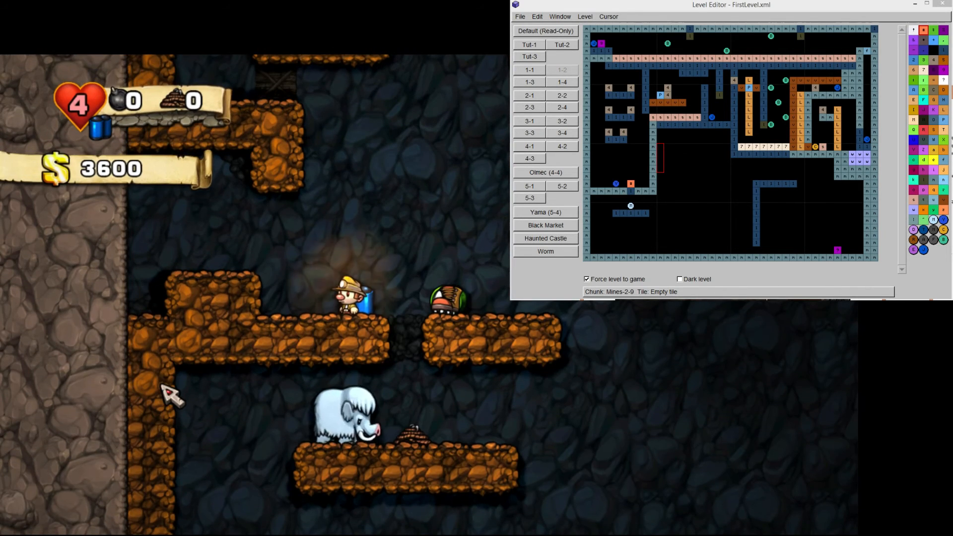
- Playtest the Mammoth room by flying through the floor gap and collecting the rope pile from the platform
key("Right")
key("z")
key("Left")
key("z")
key("z")
key("Right")
key("z")
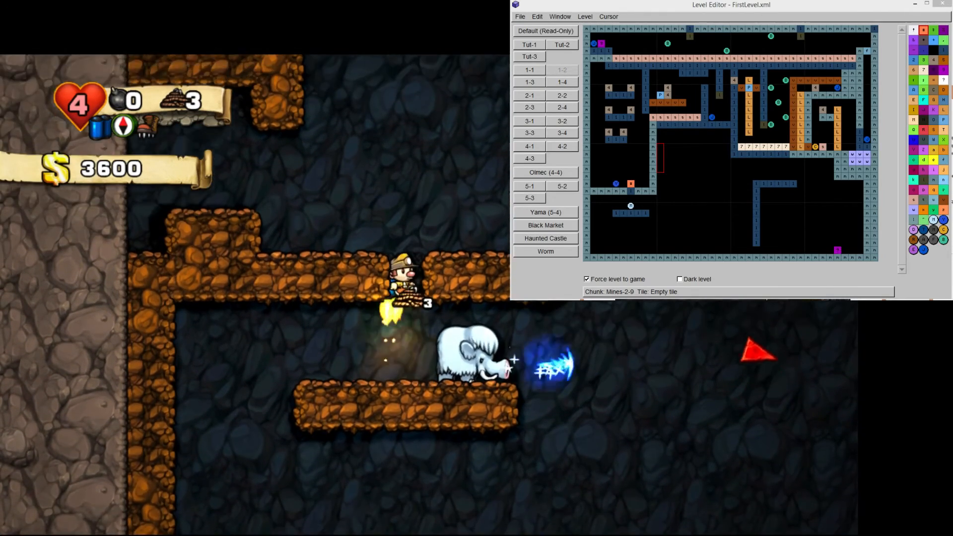
- Pause the game, shorten the Mammoth's platform to three regular terrain tiles in the Level Editor, and restart the playtest
key("Escape")
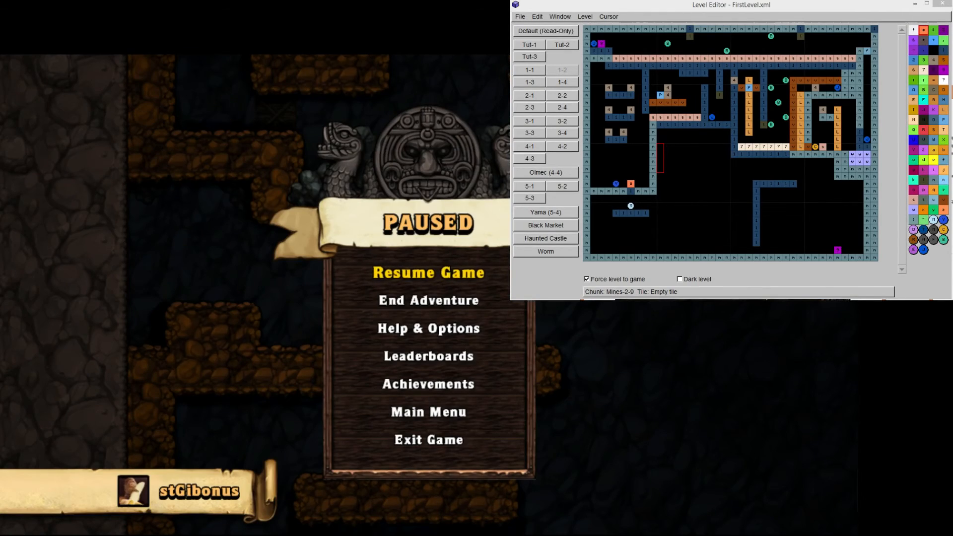
left_click(648, 215)
key("Return")
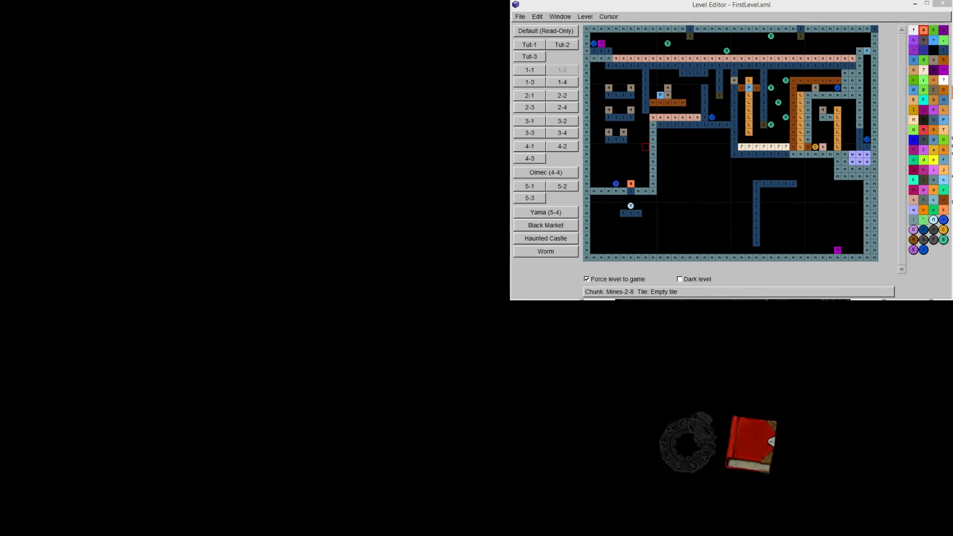
- Playtest the level by flying to the far-side chamber with the jetpack, swapping it for the cape, and pushing the inner platform's stone block
key("Right")
key("z")
key("z")
key("Right")
key("z")
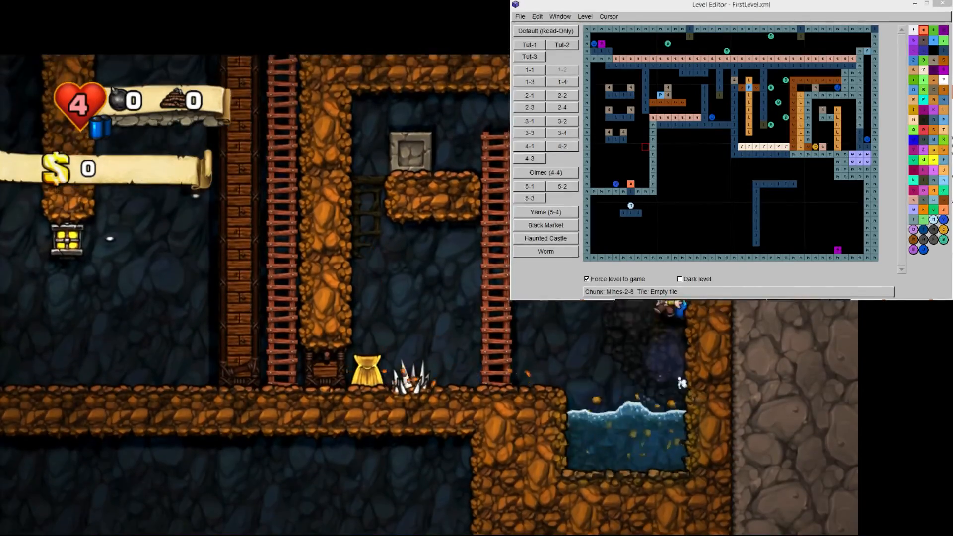
key("Left")
key("Left")
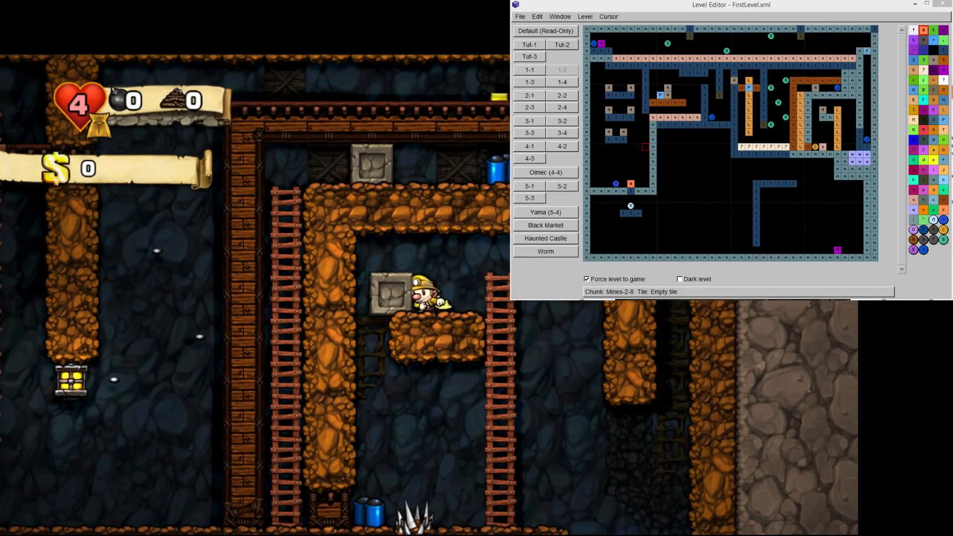
- Climb the ladder beside the wooden column, push the upper passage's stone block aside, collect the gold, and glide back over the wooden ledge
key("Left")
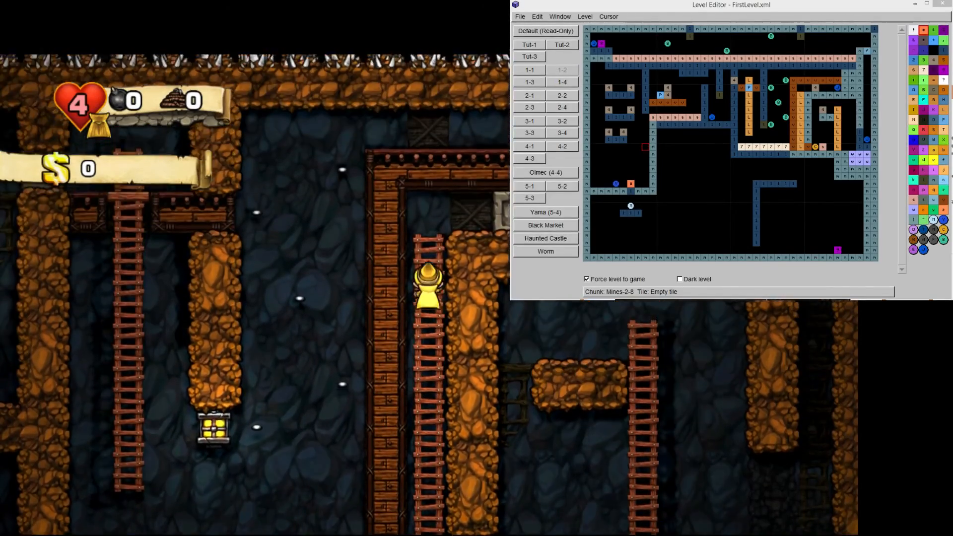
key("Up")
key("Right")
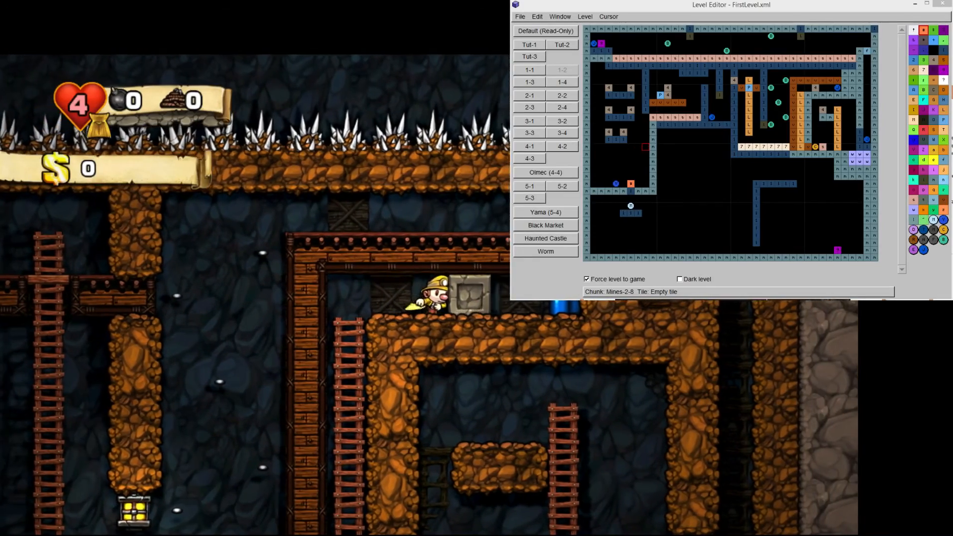
key("Right")
key("Right")
key("z")
key("Left")
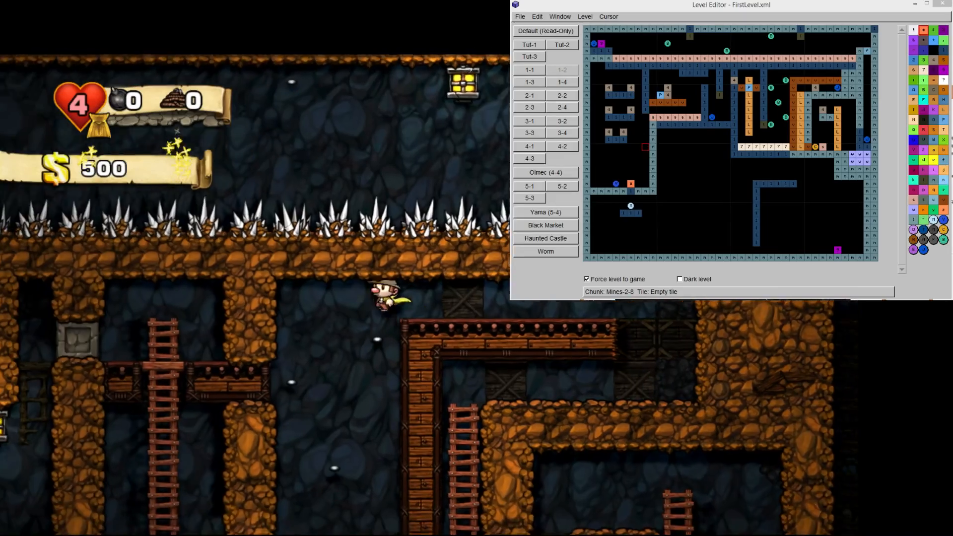
- Glide to the column chamber, swap the cape for the jetpack, and push a stone block onto the spikes to cross into the Yeti King's room
key("Left")
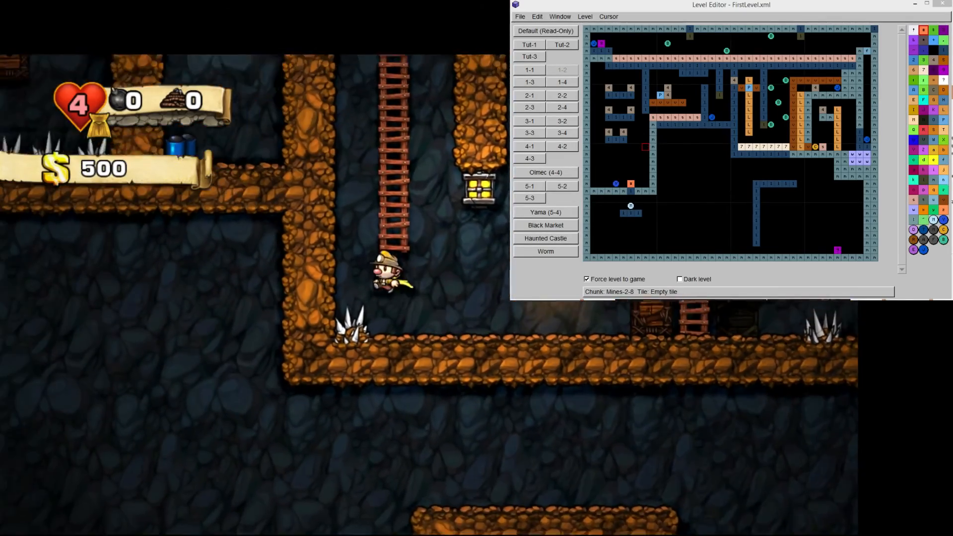
key("Up")
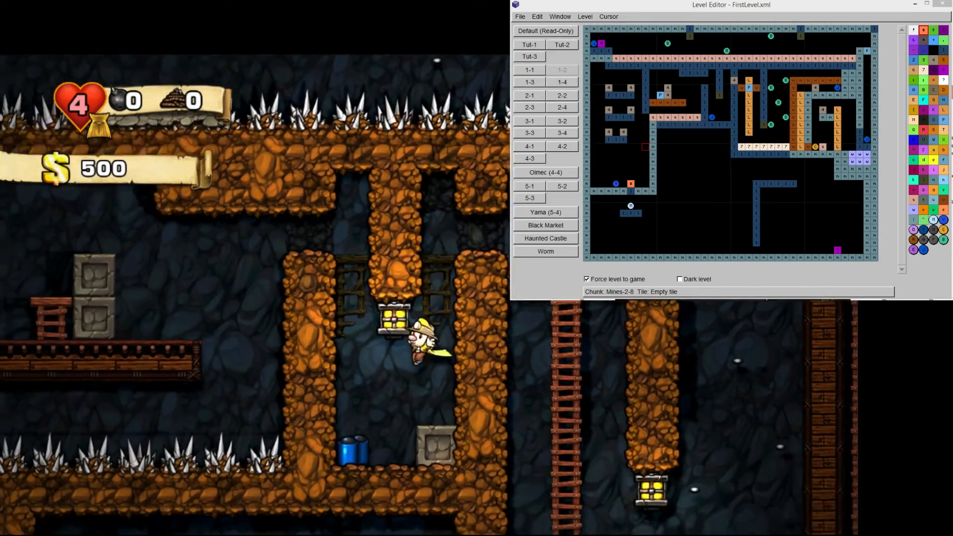
key("Left")
key("Down")
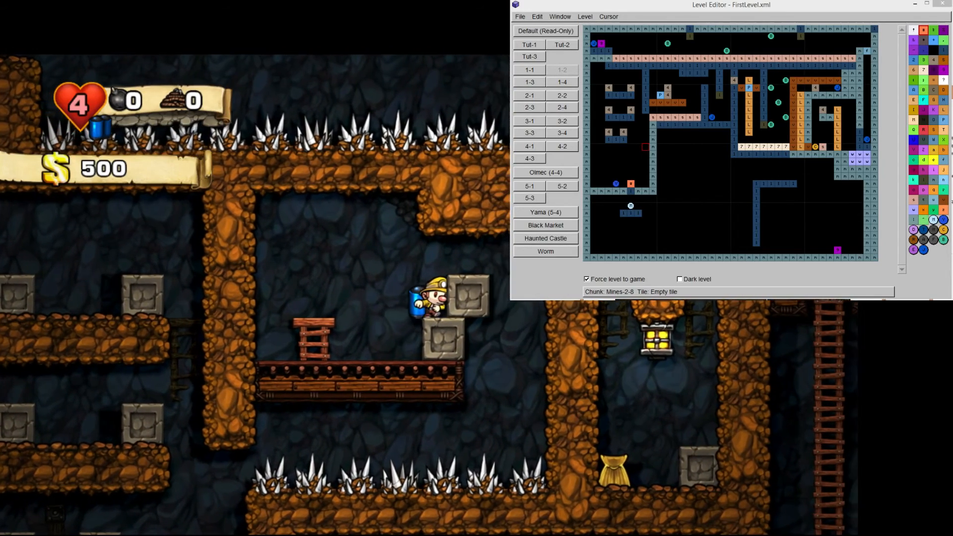
key("Right")
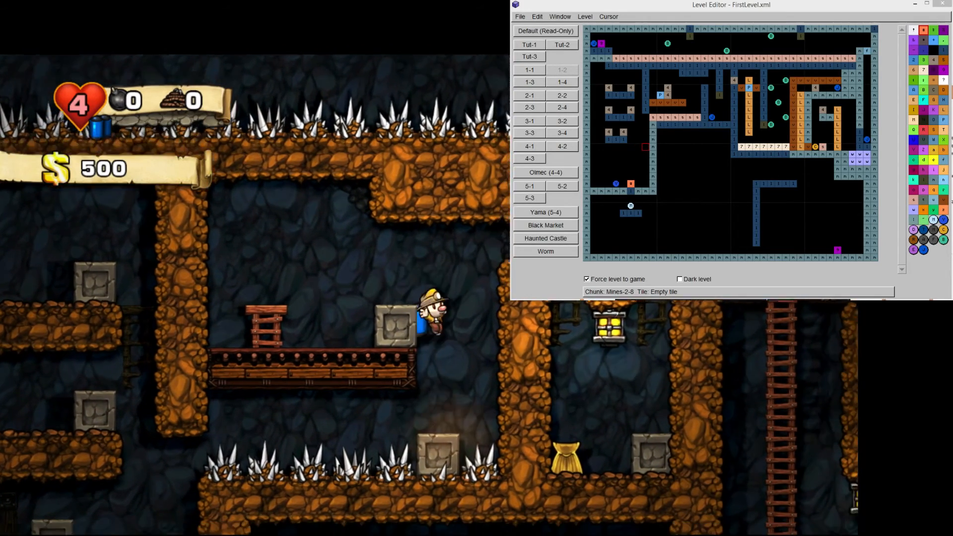
key("Left")
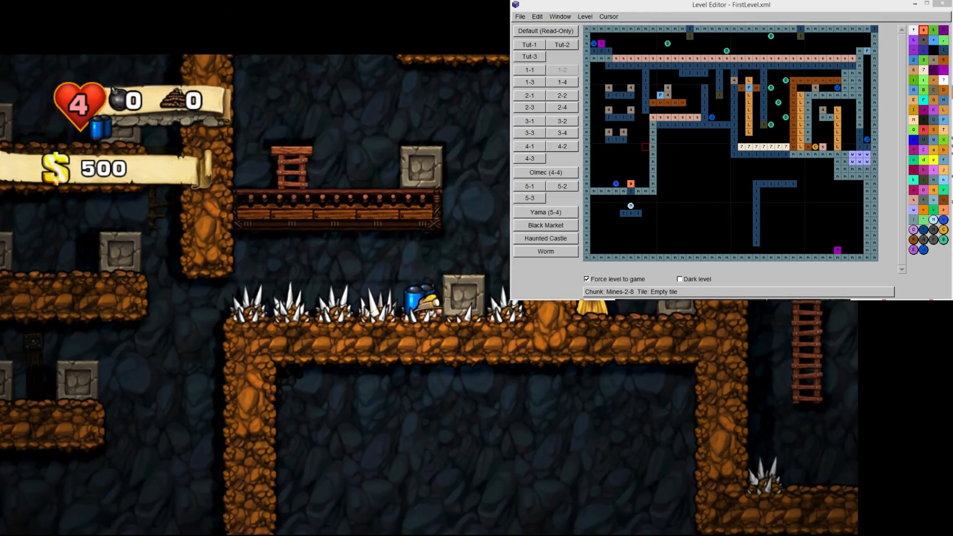
key("z")
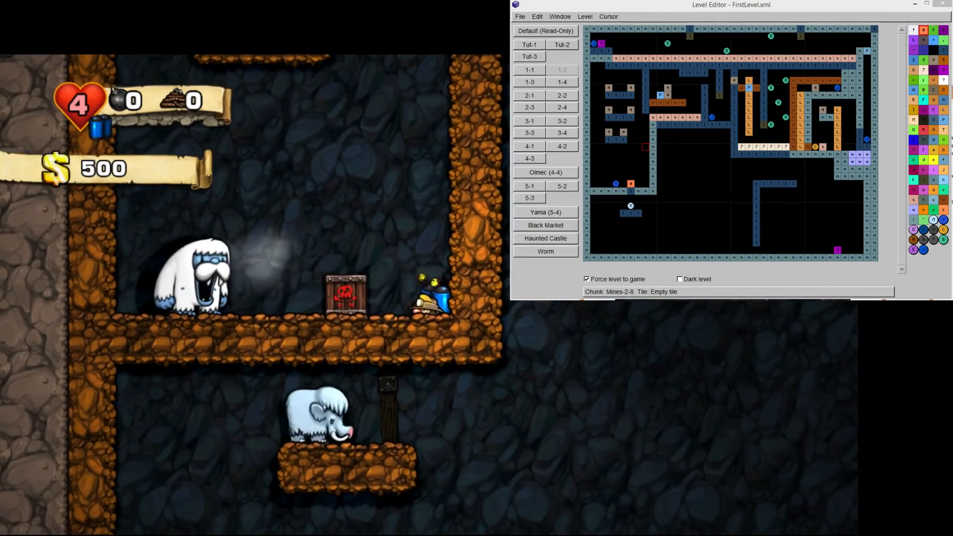
- Playtest the lowest small platform above the Yeti King by pushing its stone blocks off to both sides, including onto the skull crate
key("z")
key("Left")
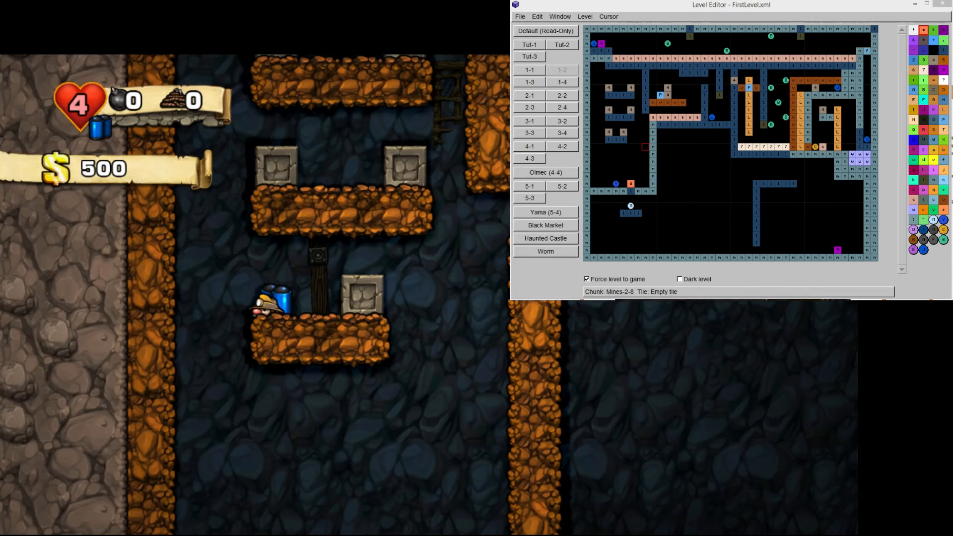
key("Down")
key("Left")
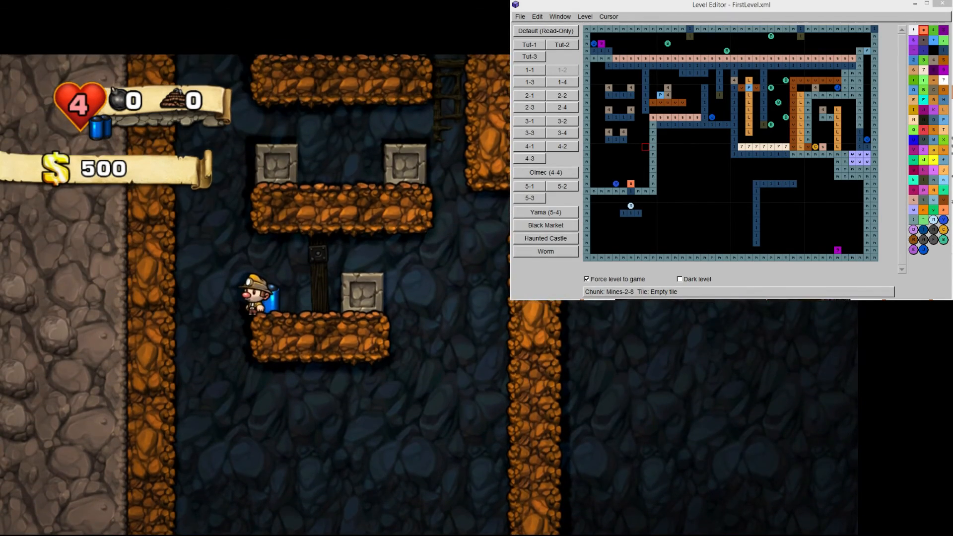
key("z")
key("Right")
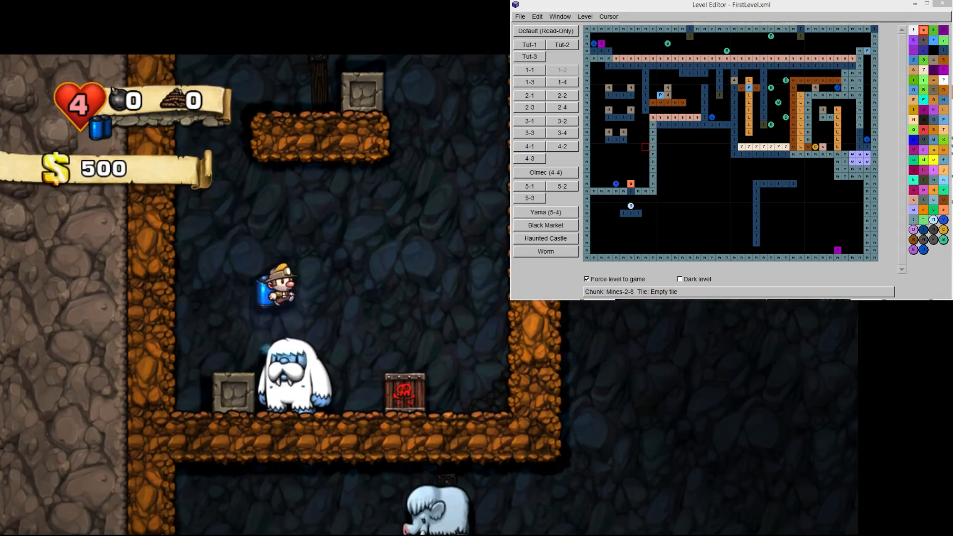
key("Left")
key("z")
key("Right")
key("Down")
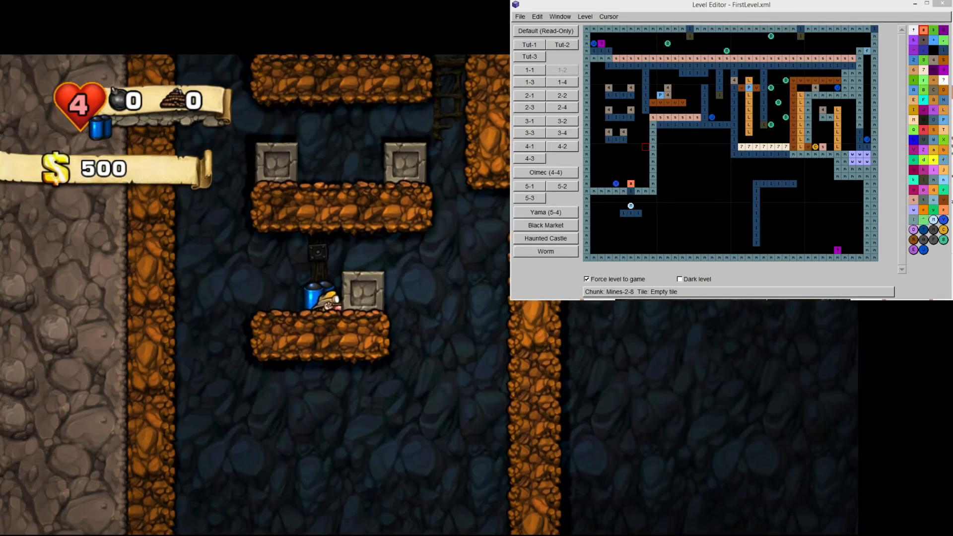
key("Right")
key("Down")
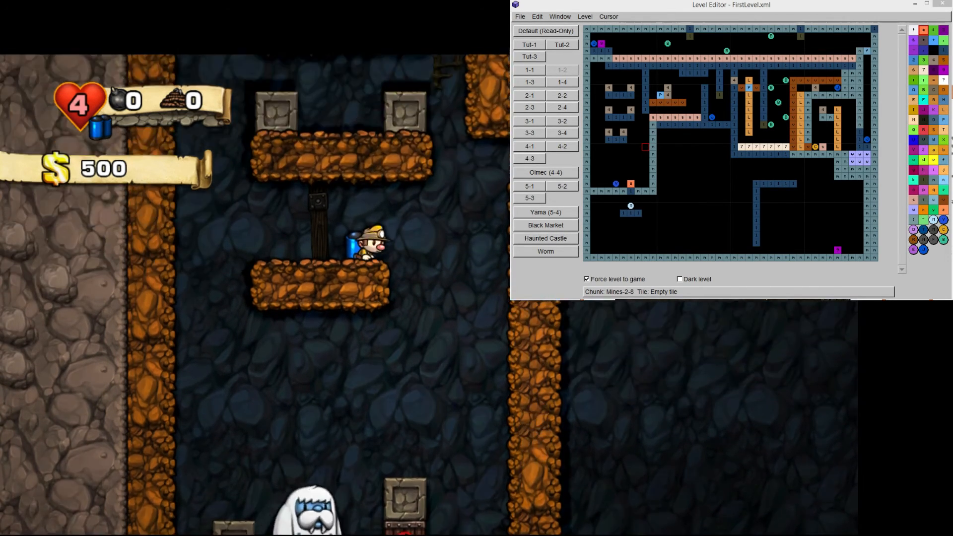
- Drop beside the Yeti King, detonate the skull crate with the stone block to open the floor, and dodge to the far wall
key("Down")
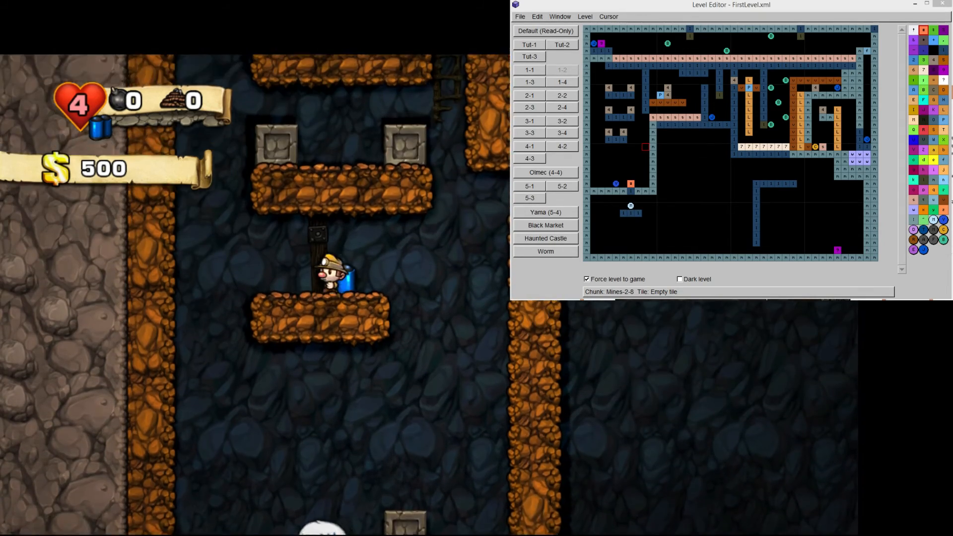
key("Left")
key("Right")
key("Down")
key("z")
key("Right")
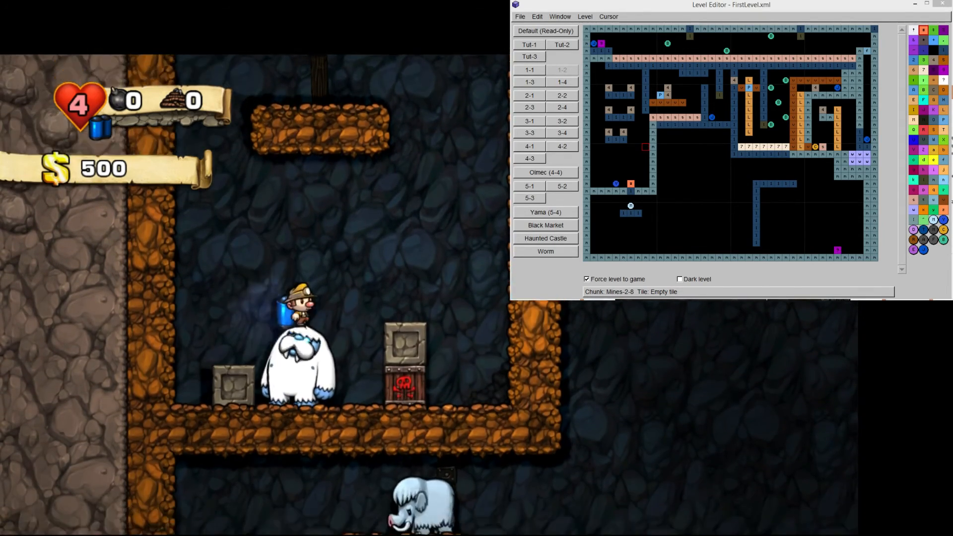
key("z")
key("Right")
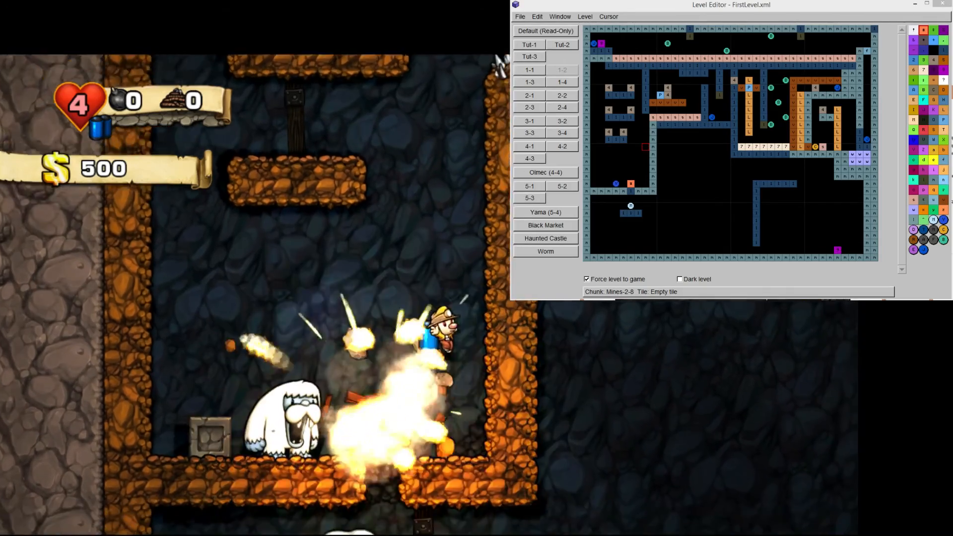
key("Left")
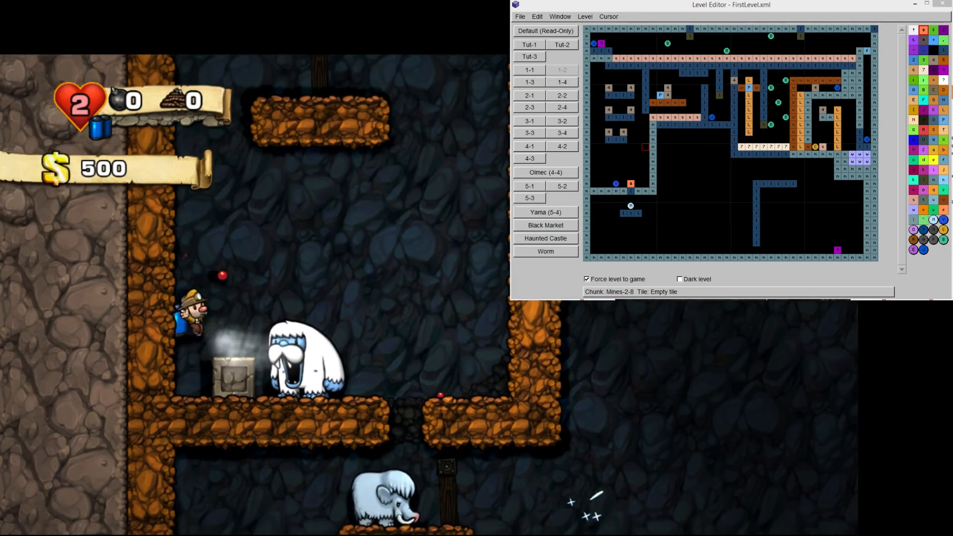
- Defeat the Yeti King, drop through the blasted floor gap past the Mammoth, and run along the ground toward the exit door
key("Right")
key("Right")
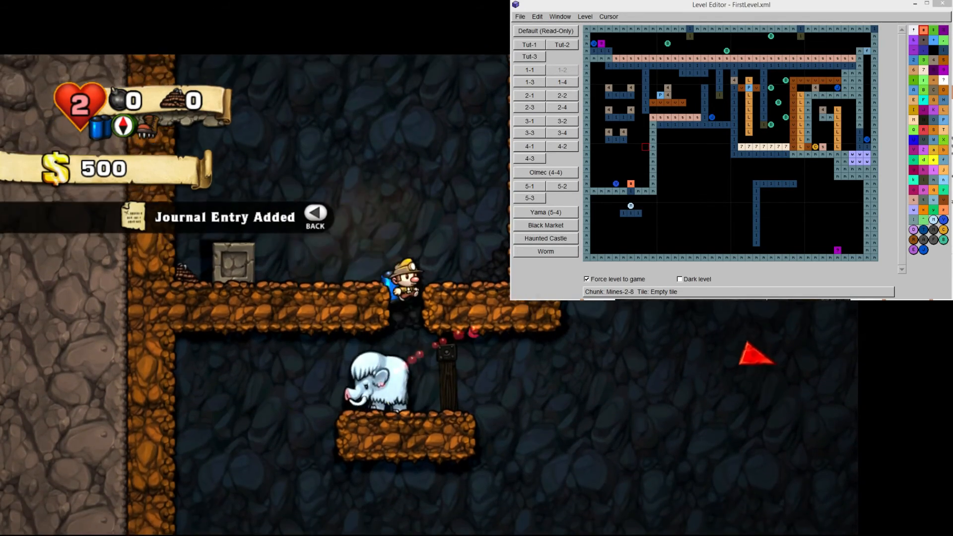
key("Right")
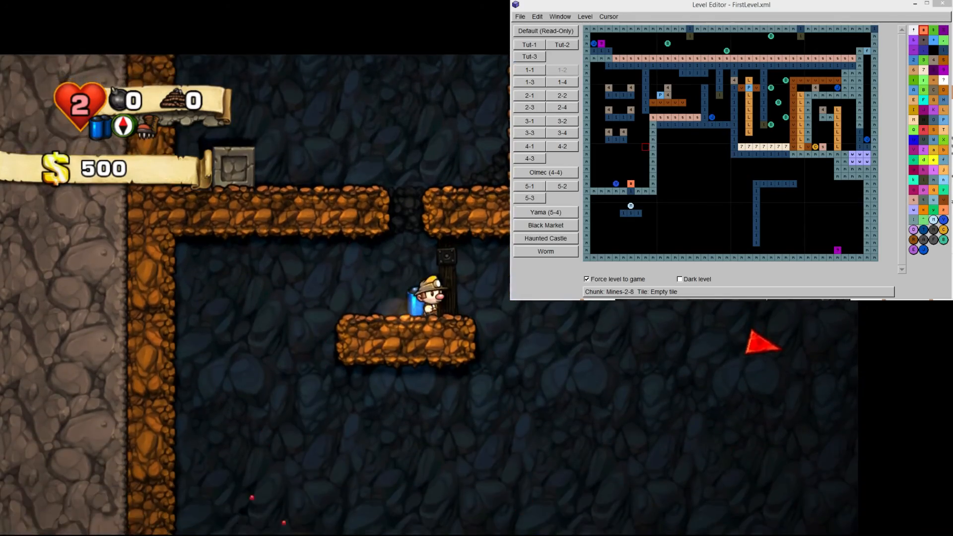
key("Right")
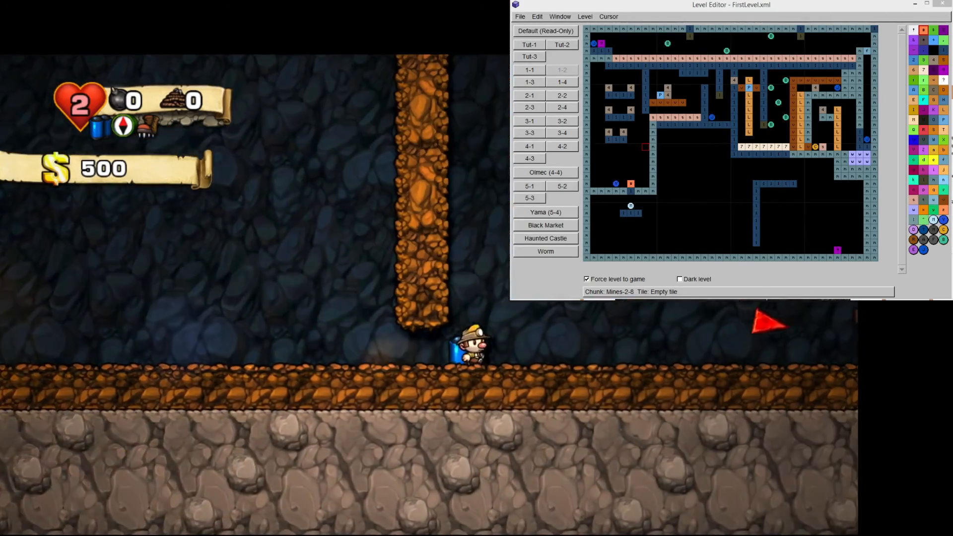
key("Right")
- Pause the playtest, turn off forcing the level to the game, resume through the exit door, and pause in the next level
key("Escape")
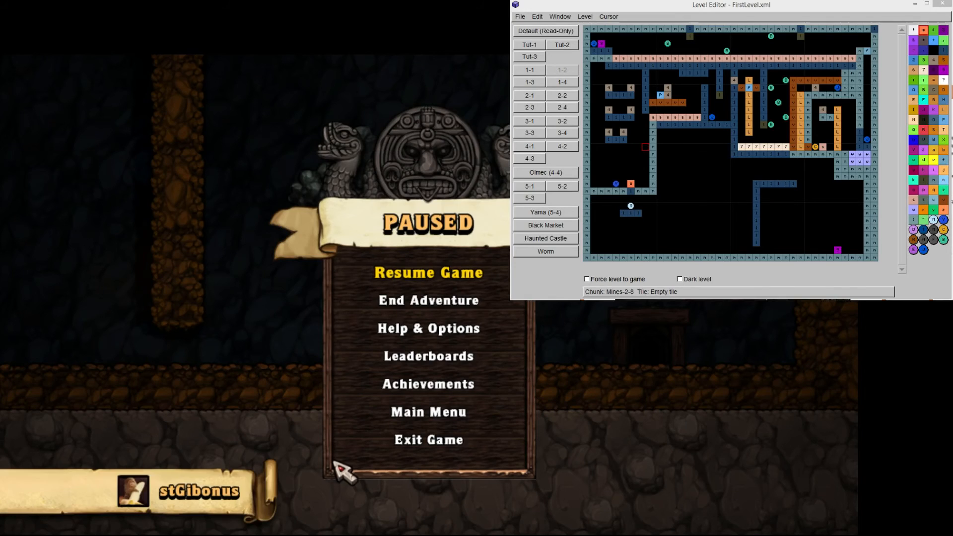
key("Escape")
key("Right")
key("Left")
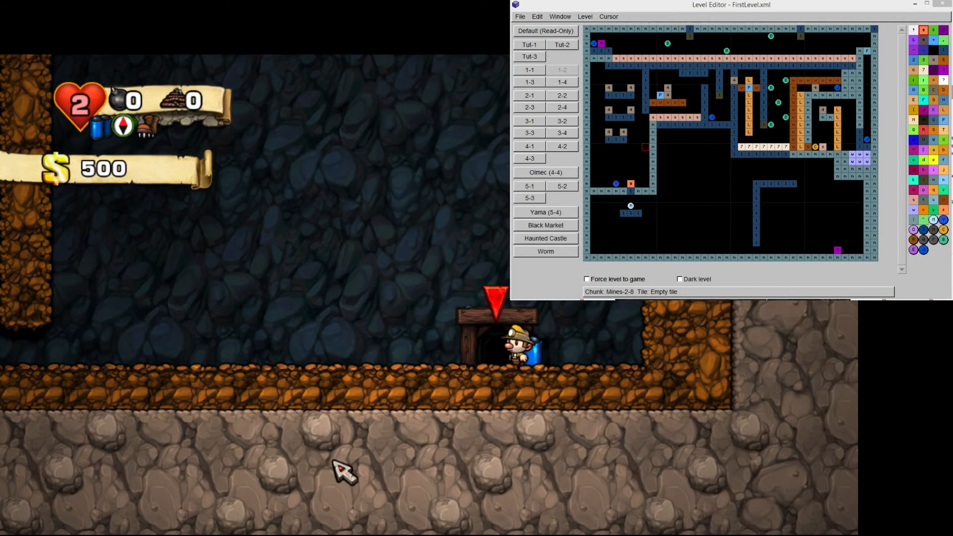
key("Up")
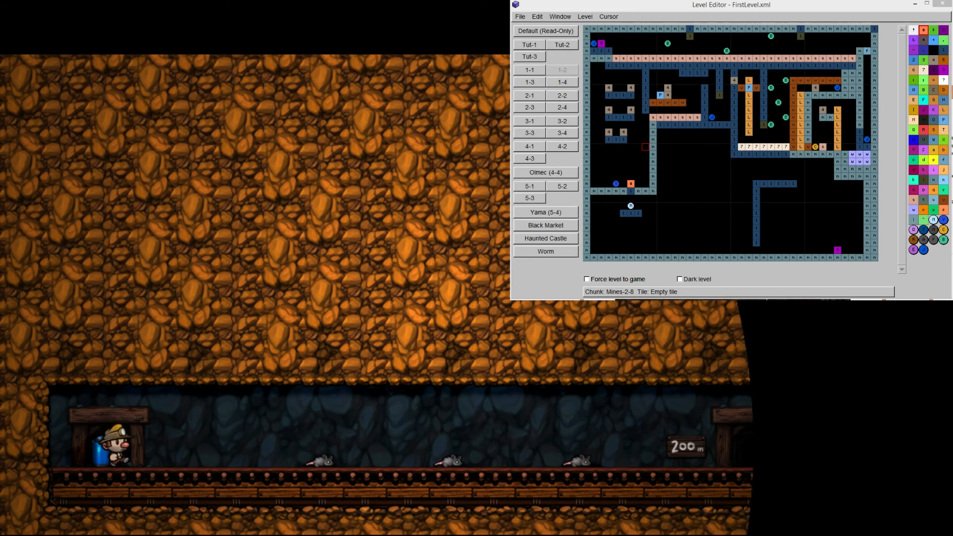
key("z")
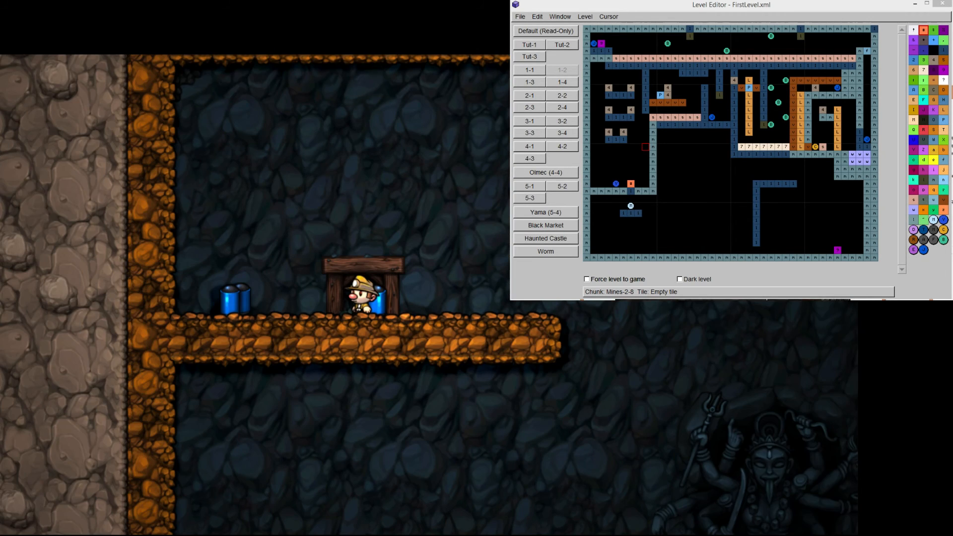
key("Escape")
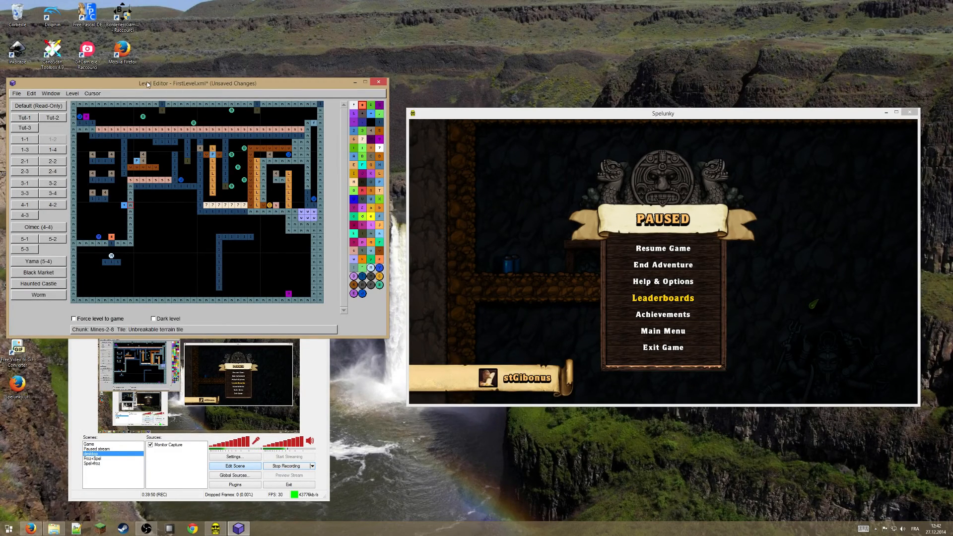
- Show the Spelunky Levels folder in File Explorer beside the Level Editor and return to the editor
left_click(56, 529)
left_click_drag(276, 16, 835, 92)
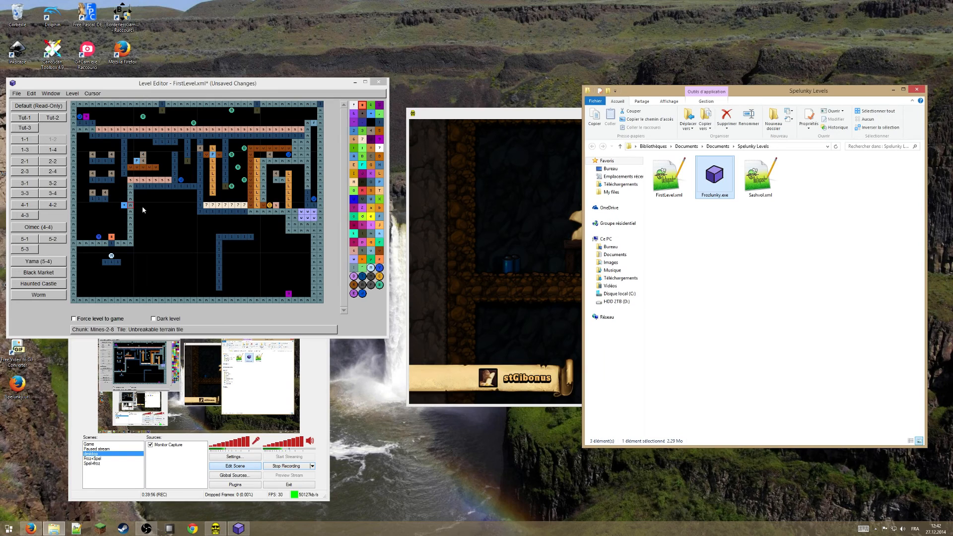
left_click(56, 85)
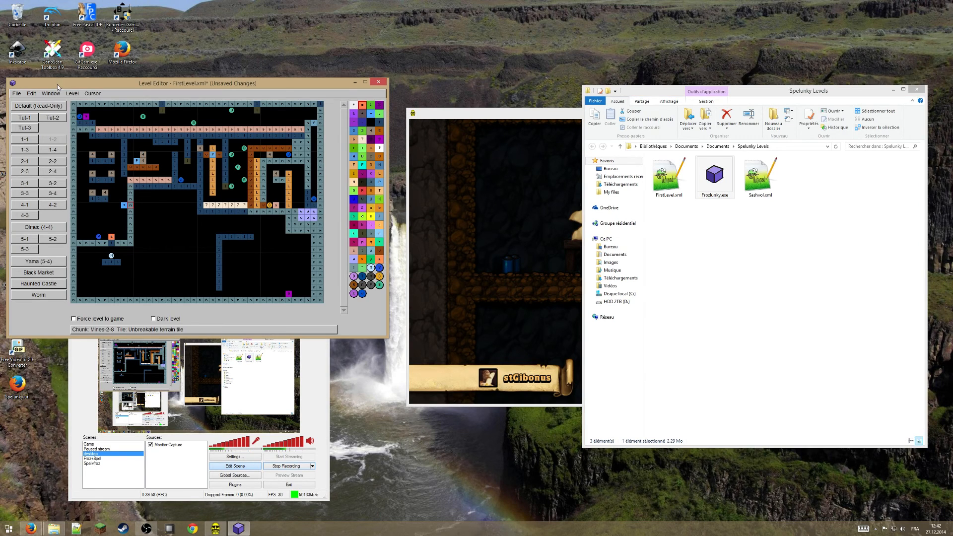
- Save the level pack under the new file name Tutorial in the Spelunky Levels folder
left_click(16, 93)
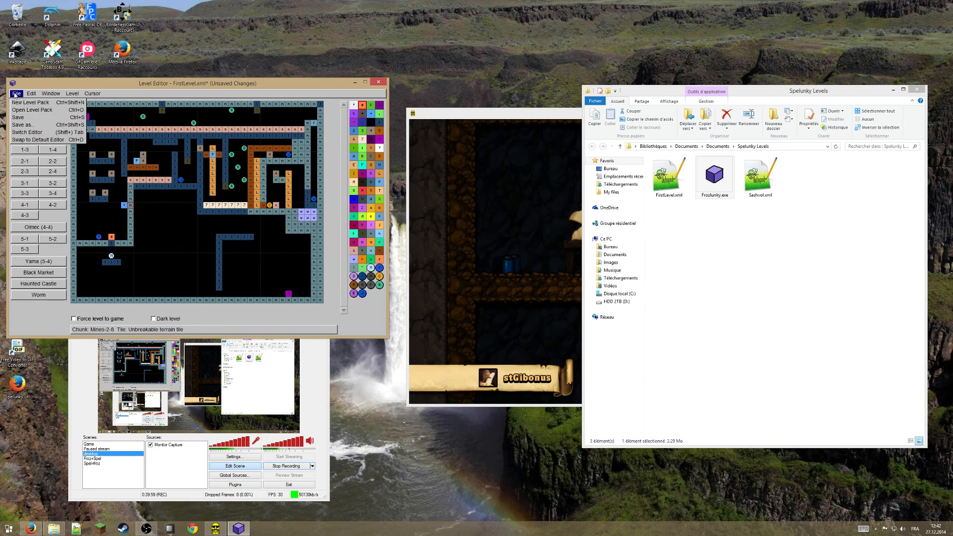
left_click(29, 125)
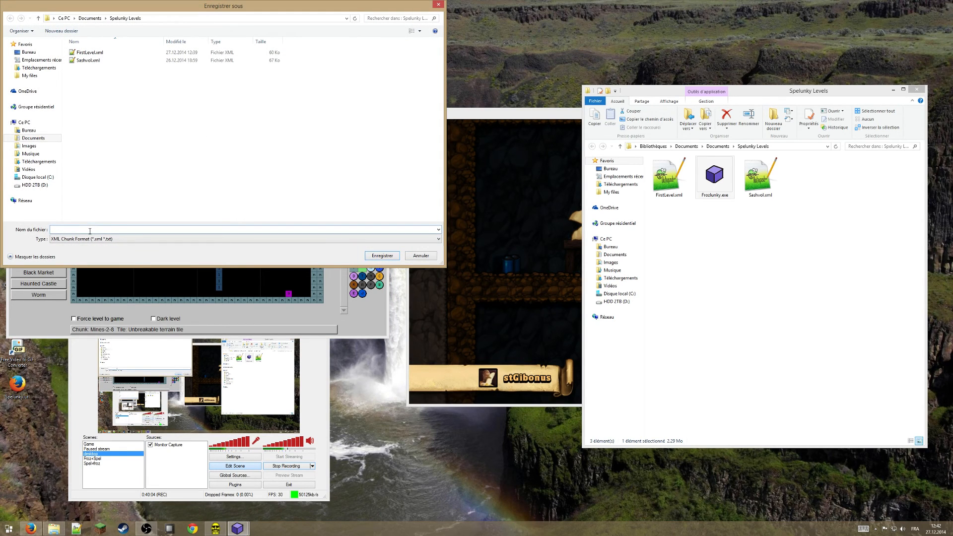
type("Tutorial-")
key("BackSpace")
key("Return")
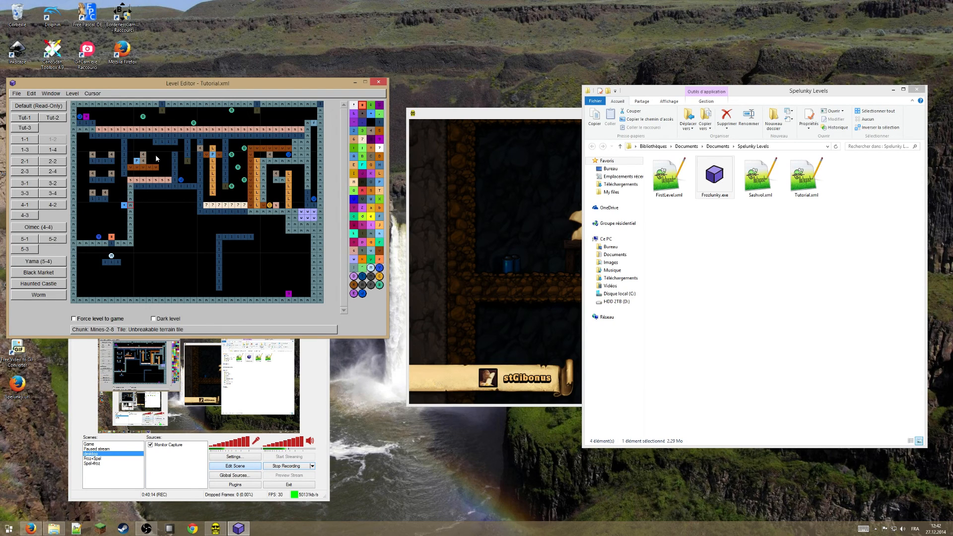
- Open the level pack Sashvol.xml from the Spelunky Levels folder and display its level 1-1
left_click(18, 94)
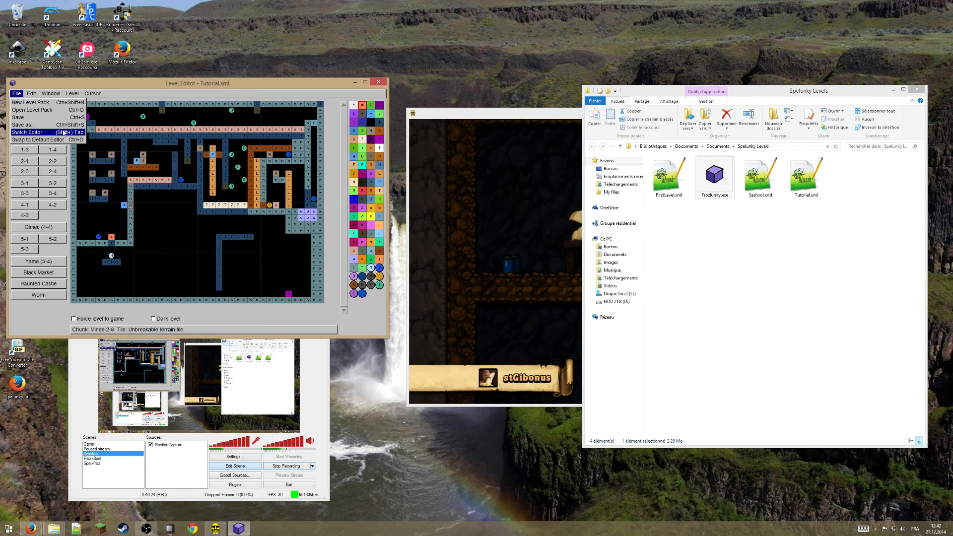
left_click(59, 110)
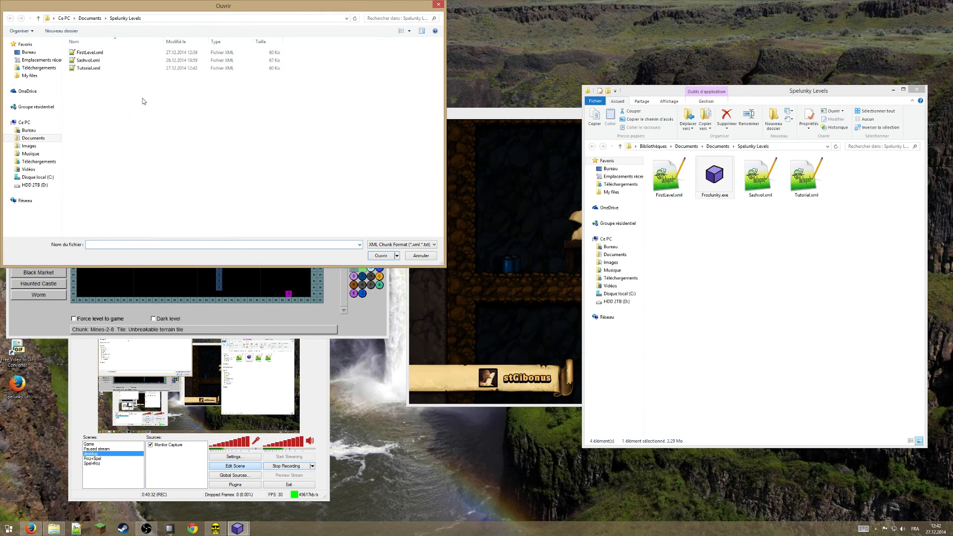
double_click(88, 60)
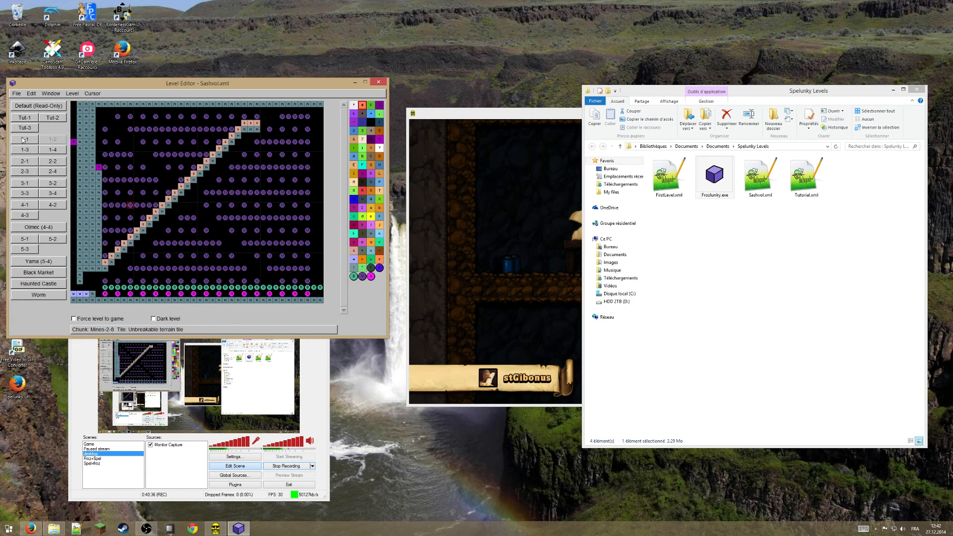
left_click(23, 139)
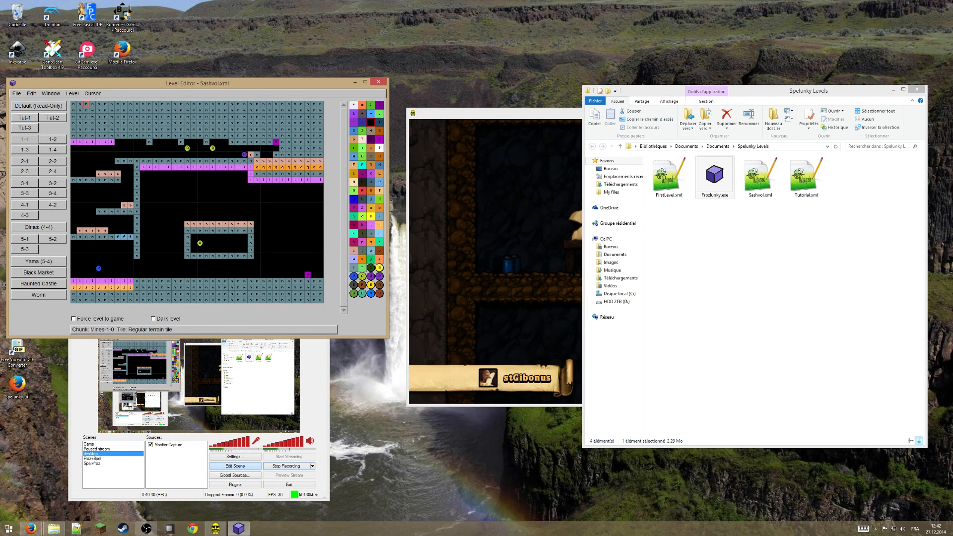
- Switch to the Spelunky game and restart the run to playtest the loaded level pack
left_click(430, 124)
key("Up")
key("Up")
key("Return")
key("Return")
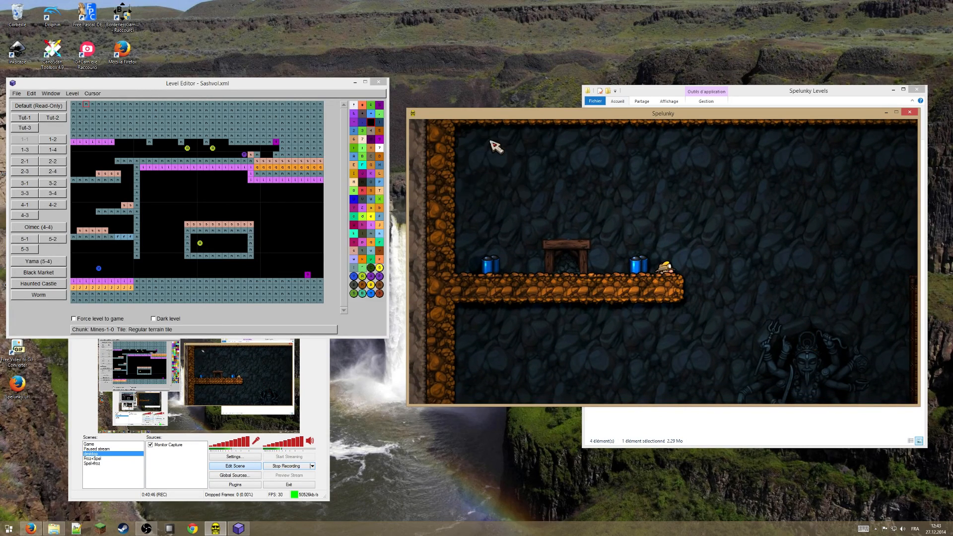
- Play through the upper passage of Mines 1-1, getting past the spikes and man-eating plants and collecting the gems
key("x")
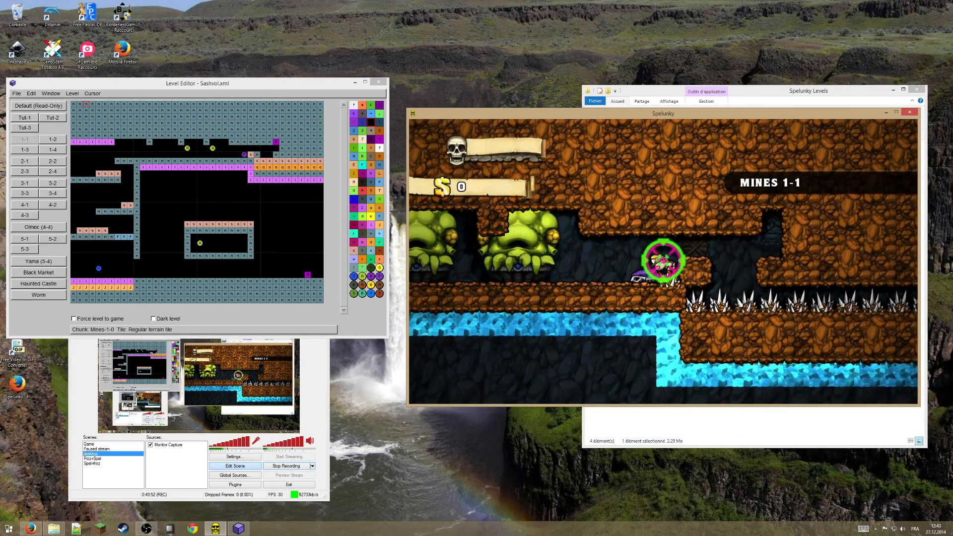
key("x")
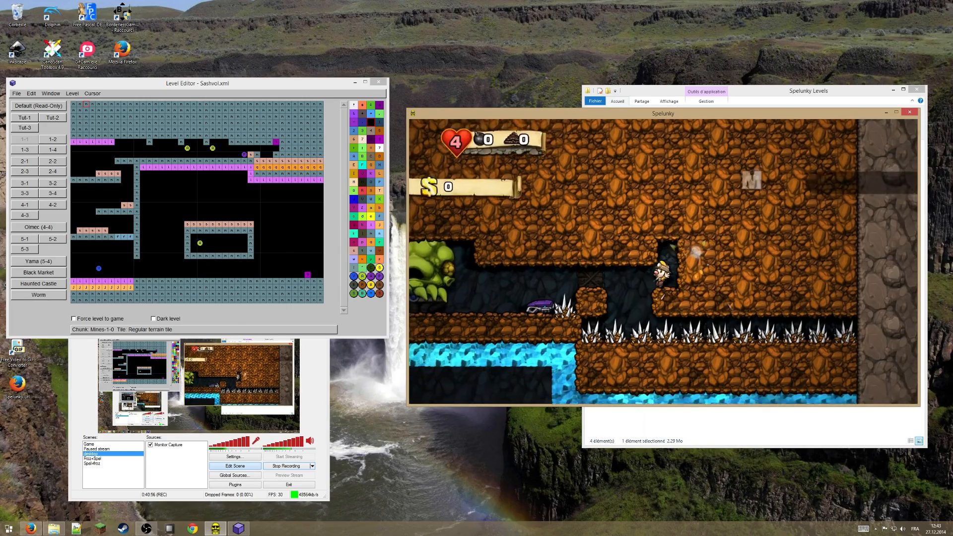
key("z")
key("Left")
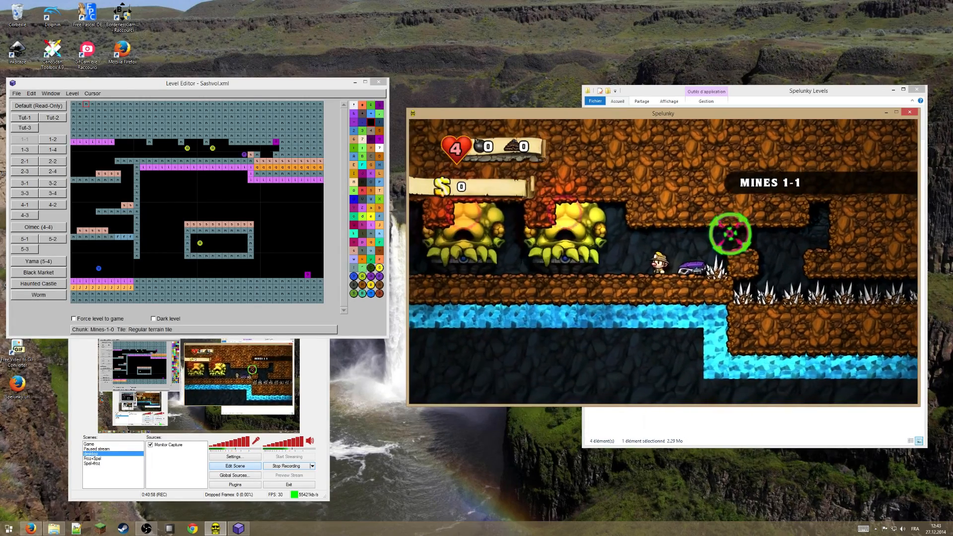
key("Left")
key("x")
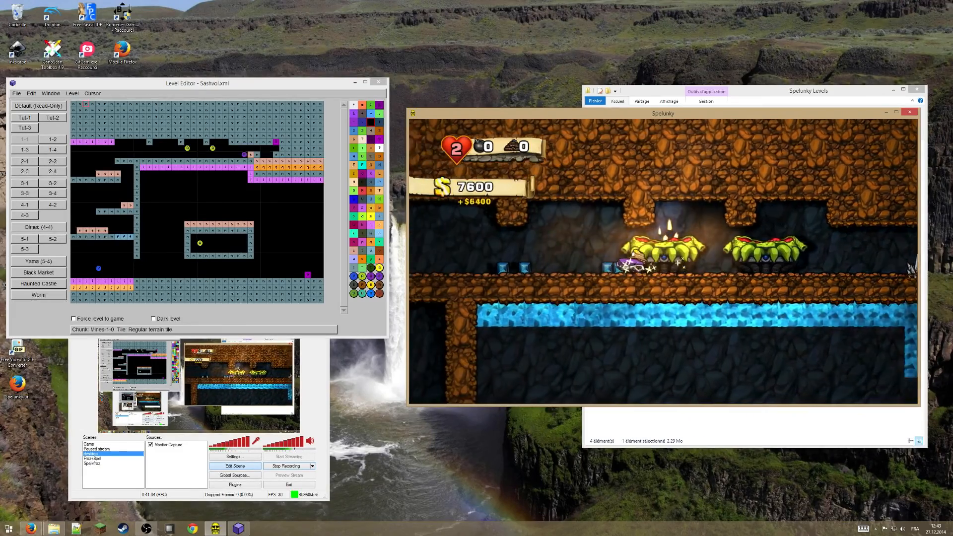
key("Left")
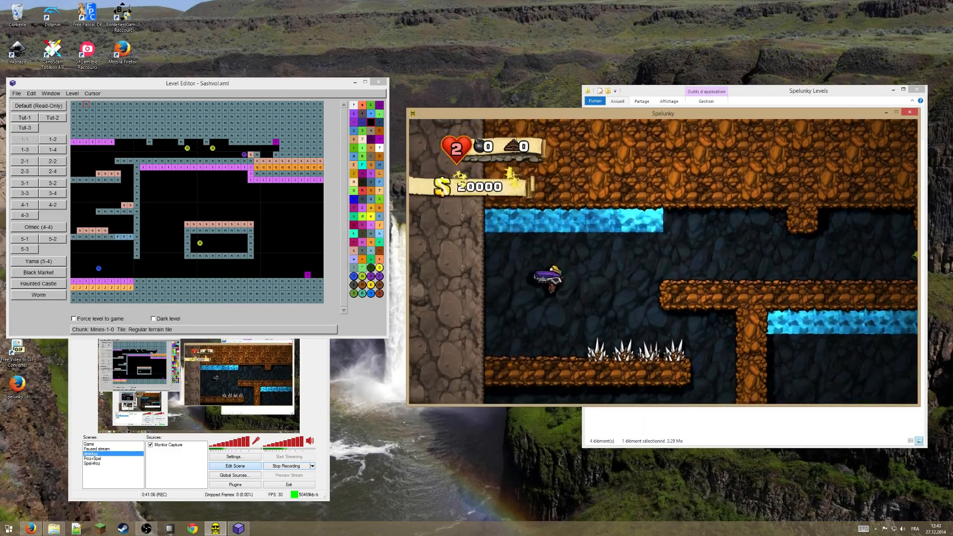
- Drop past the spiked ledges in Mines 1-1 and run along the ground into the exit door
key("Right")
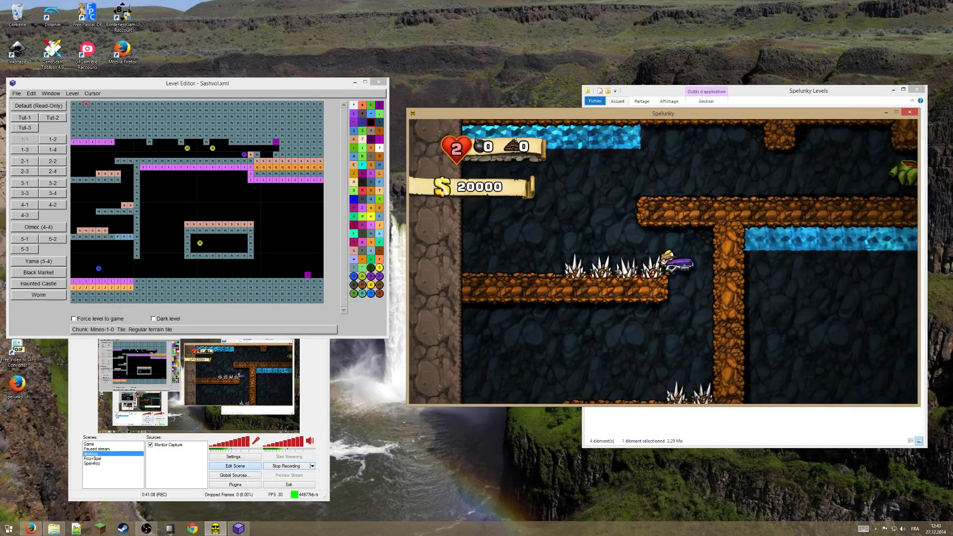
key("Left")
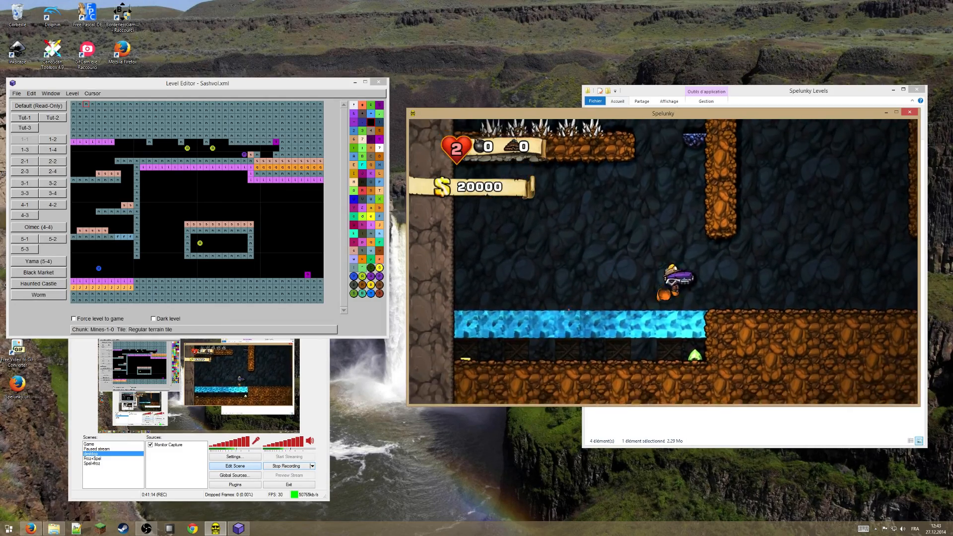
key("Right")
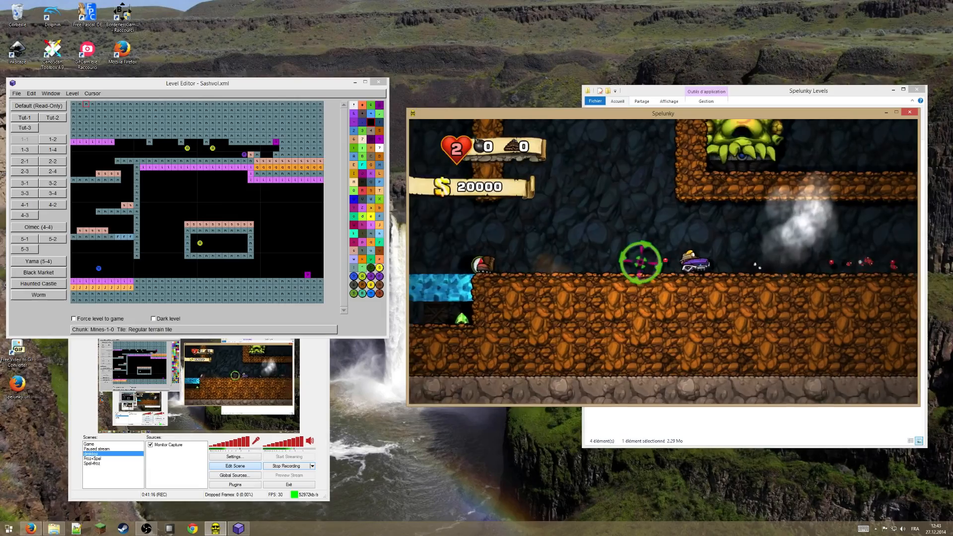
key("Right")
key("z")
key("Right")
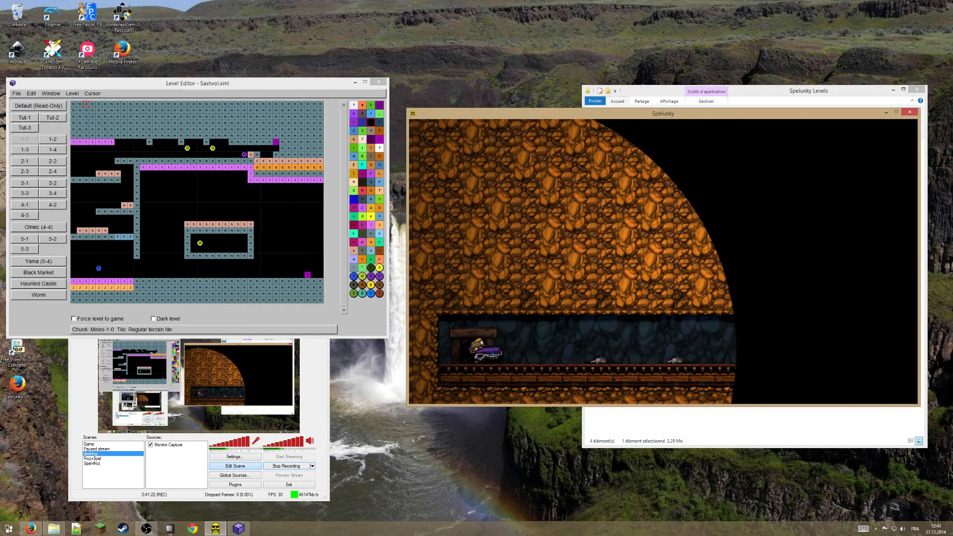
- Drop down the entrance shaft in Mines 1-2 and try to run through the electric traps along the ground
key("z")
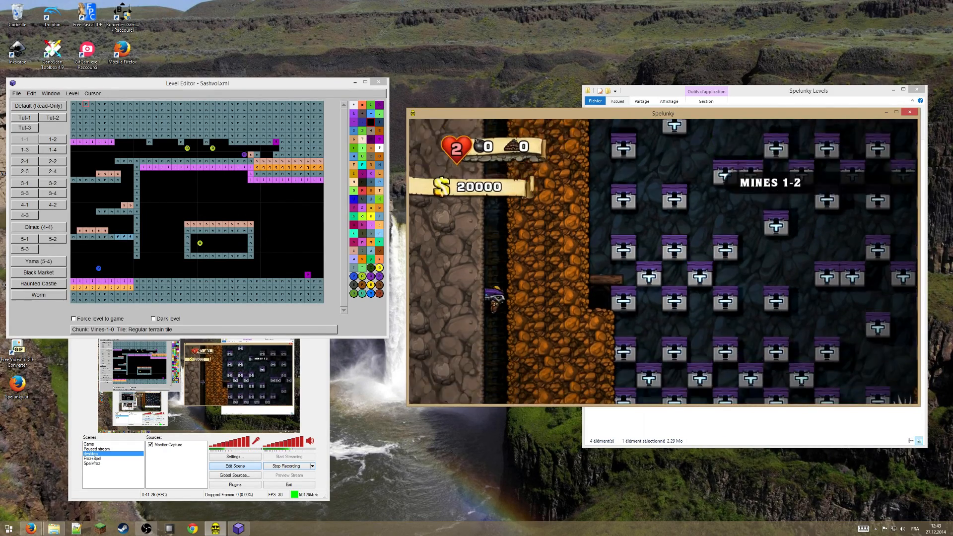
key("z")
key("Right")
key("x")
key("z")
key("Right")
key("Right")
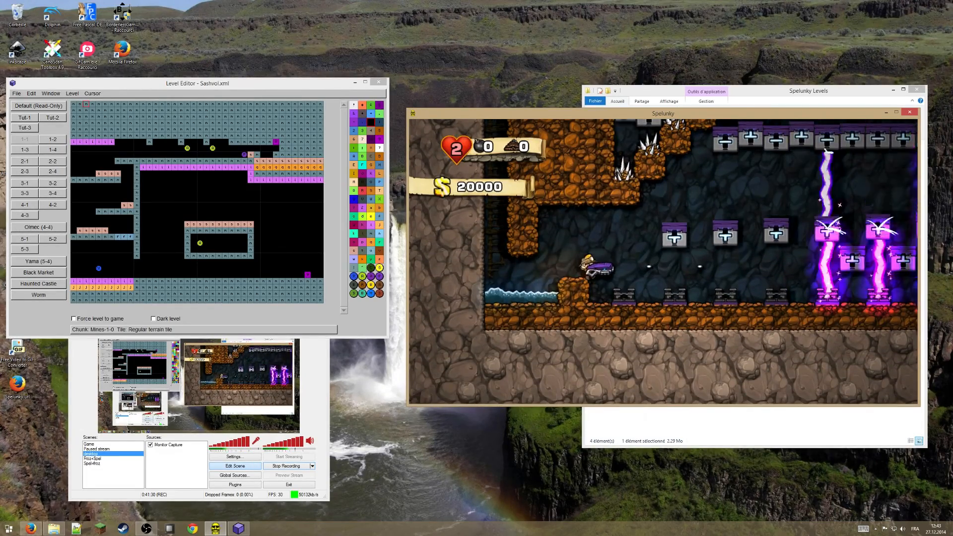
key("x")
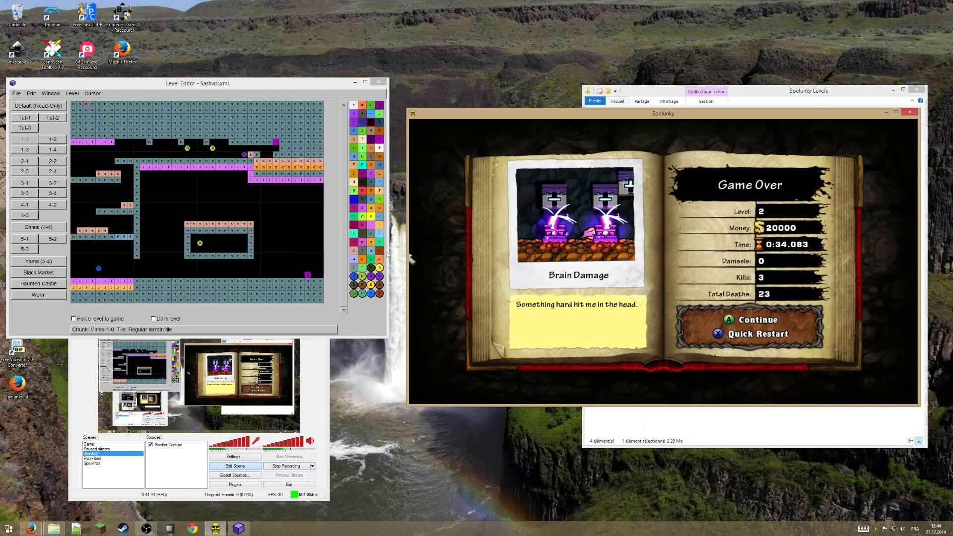
left_click(158, 82)
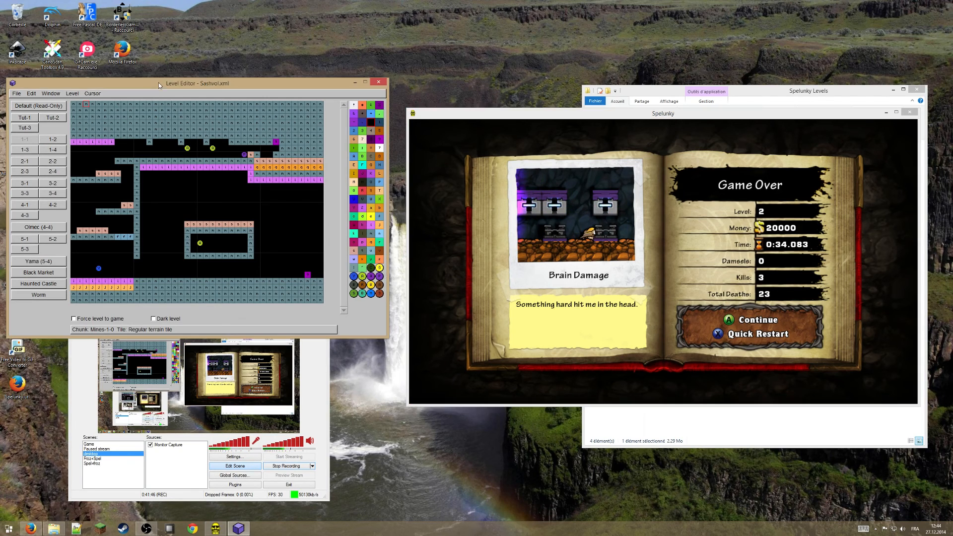
left_click(16, 93)
left_click(9, 92)
- Switch to Firefox and go to pastebin.com
left_click(31, 528)
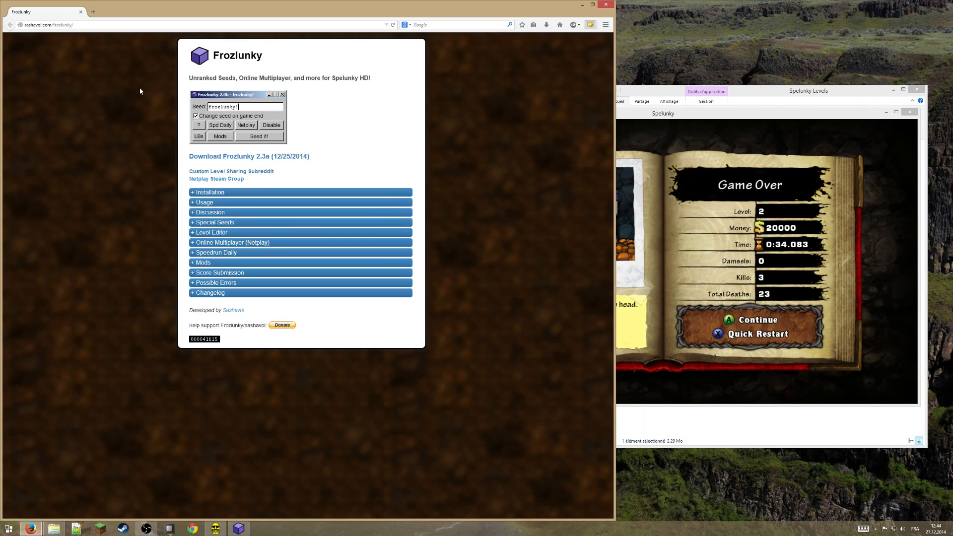
left_click(119, 24)
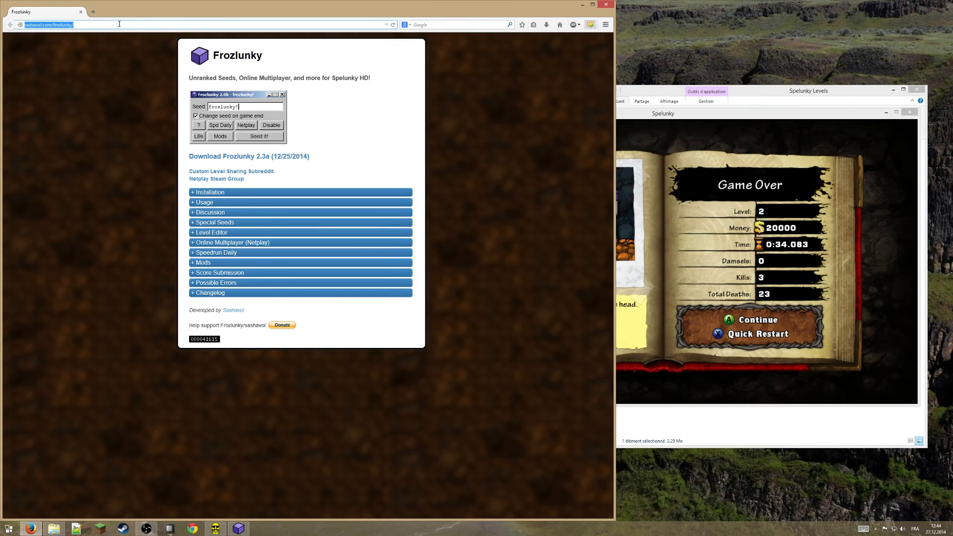
type("pastbin")
key("BackSpace")
type("ebi")
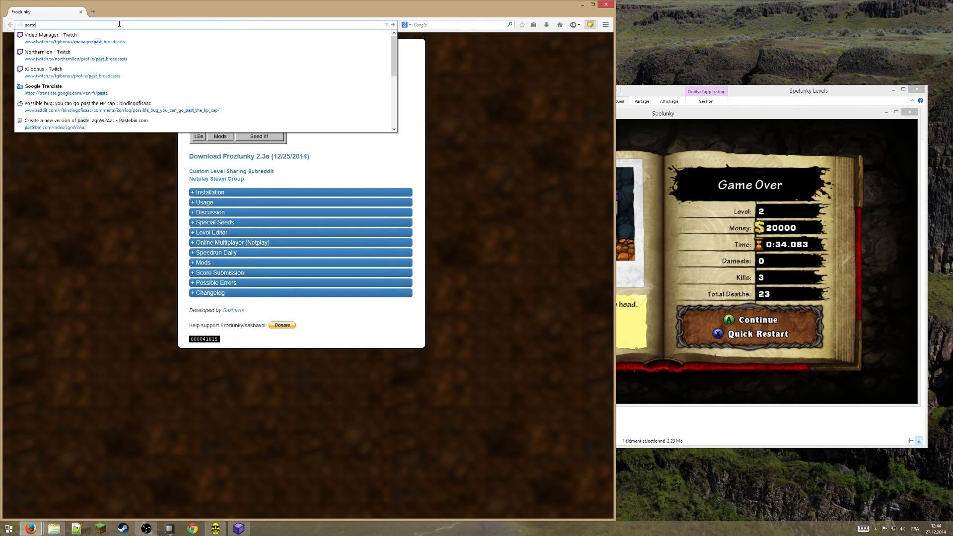
key("Down")
key("Up")
type(".com")
key("Return")
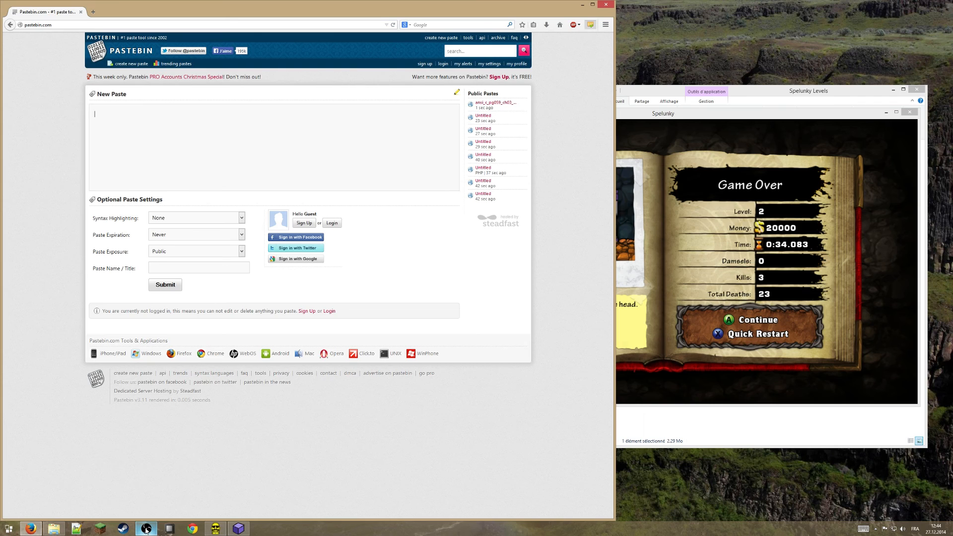
- Arrange the Pastebin browser window and the Spelunky Levels folder side by side
left_click_drag(363, 11, 952, 49)
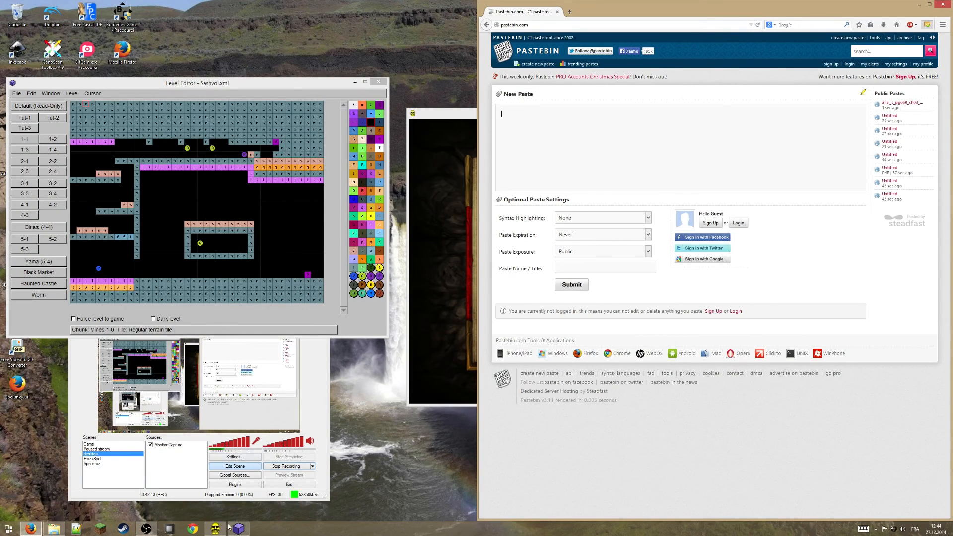
left_click(60, 527)
key("super+Left")
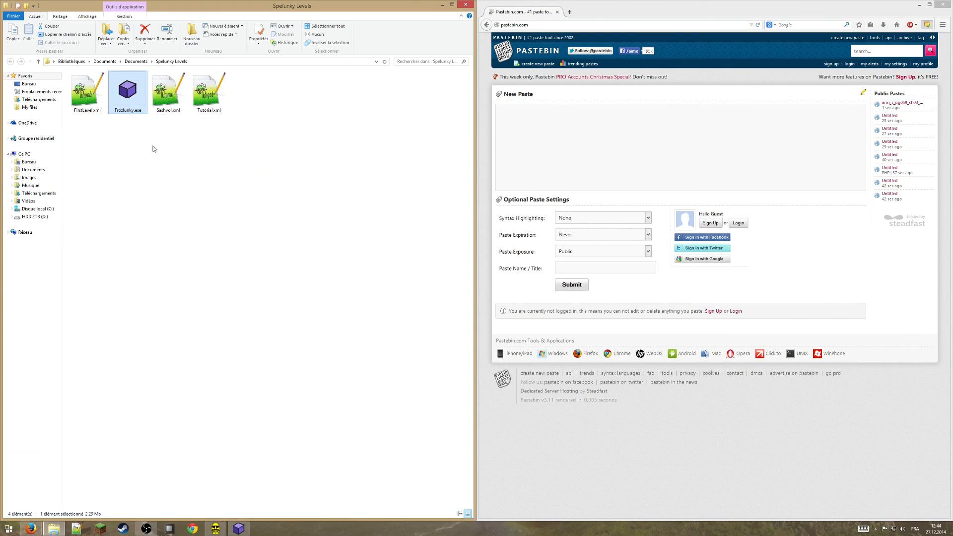
- Open Tutorial.xml in Notepad++ and copy its entire contents into a new paste on Pastebin
double_click(204, 92)
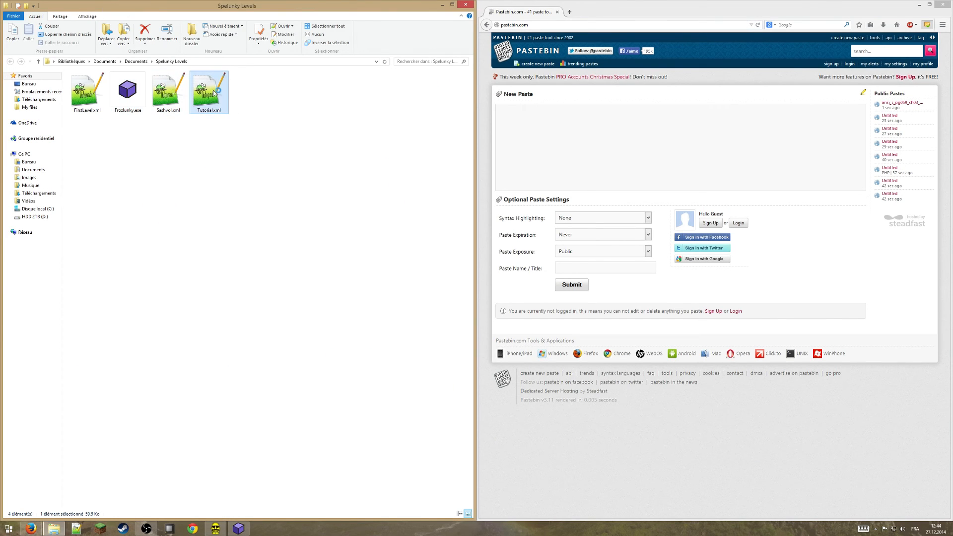
left_click_drag(287, 63, 194, 63)
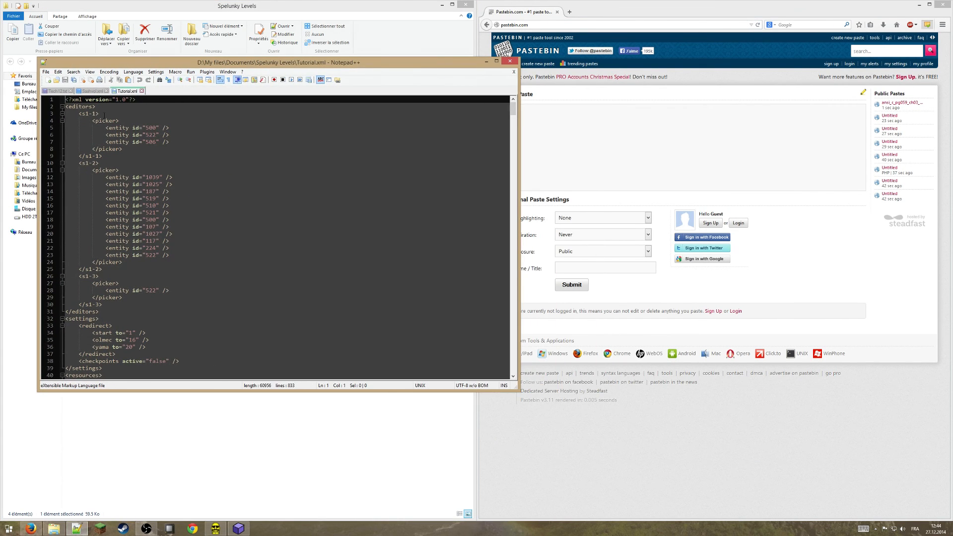
scroll(182, 172, "down", 1)
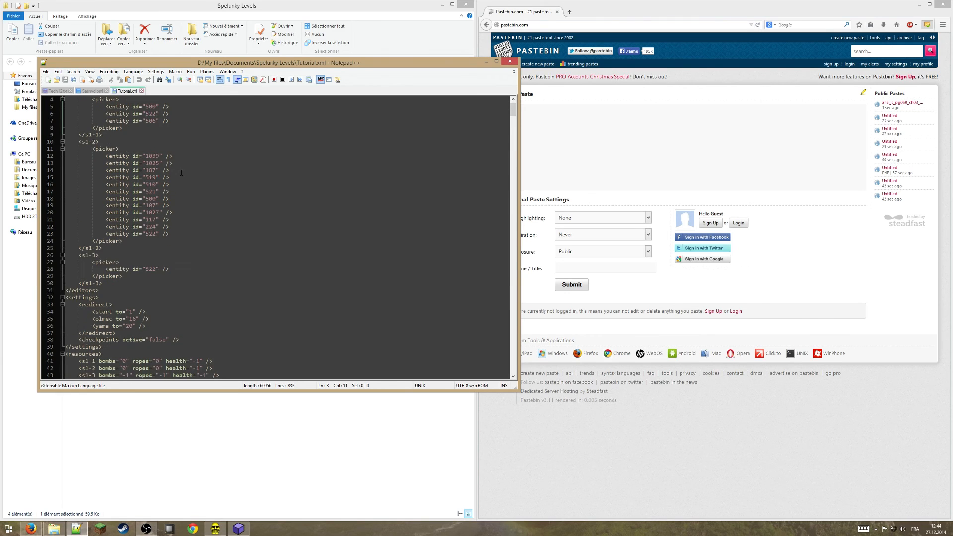
key("ctrl+a")
key("ctrl+c")
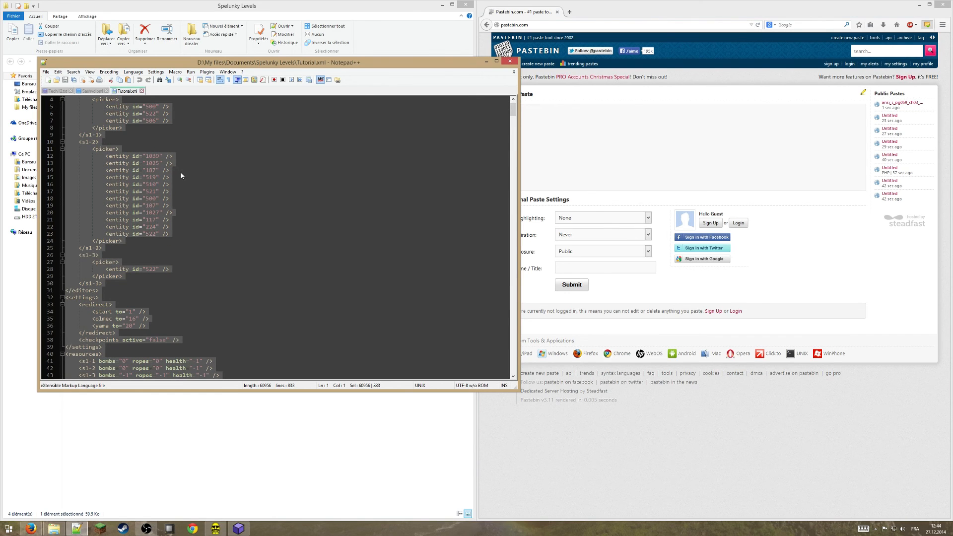
left_click(582, 142)
key("ctrl+v")
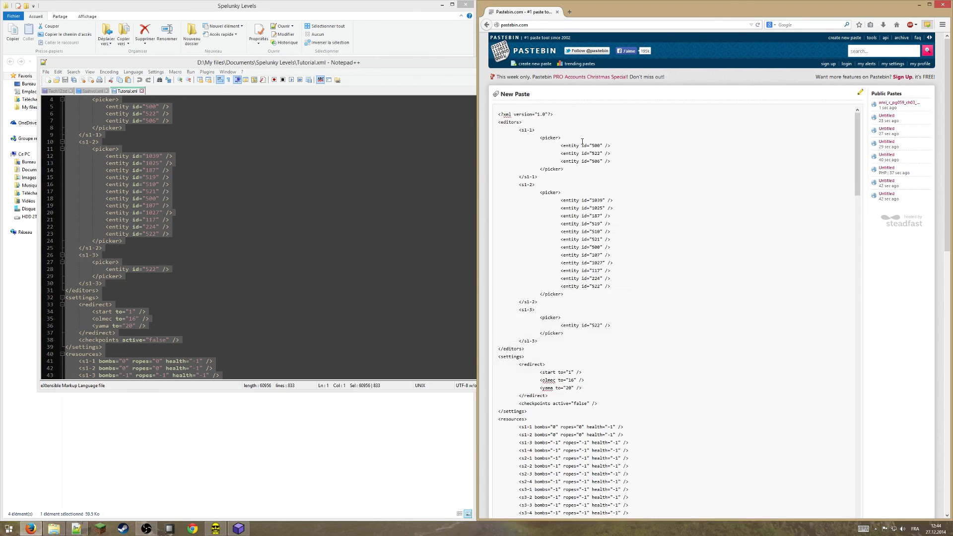
- Bring the optional paste settings into view, minimize File Explorer and reposition the Notepad++ window
scroll(536, 171, "down", 4)
scroll(538, 182, "up", 4)
scroll(903, 272, "down", 7)
scroll(880, 266, "down", 3)
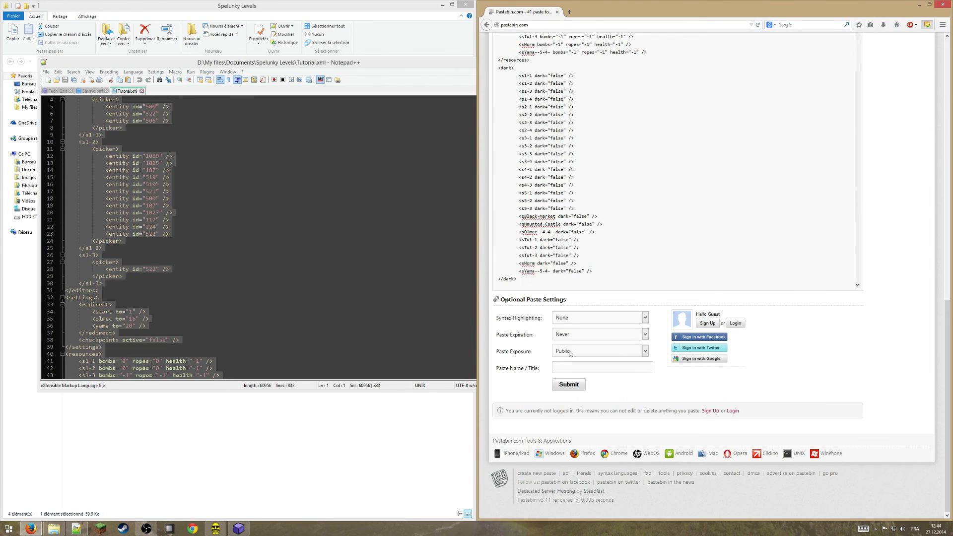
left_click(442, 4)
left_click_drag(399, 67, 379, 41)
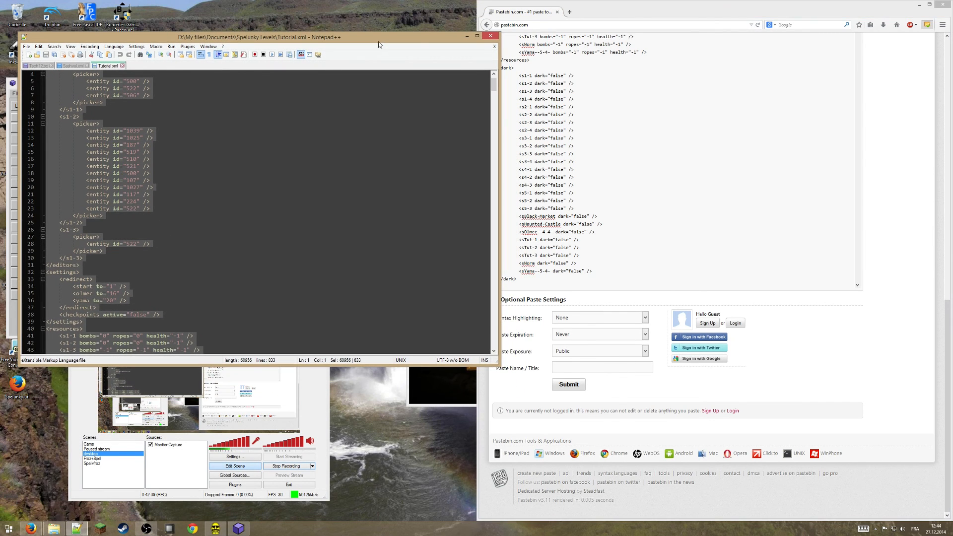
- Title the paste "My video tutorial level" and submit it
left_click(586, 368)
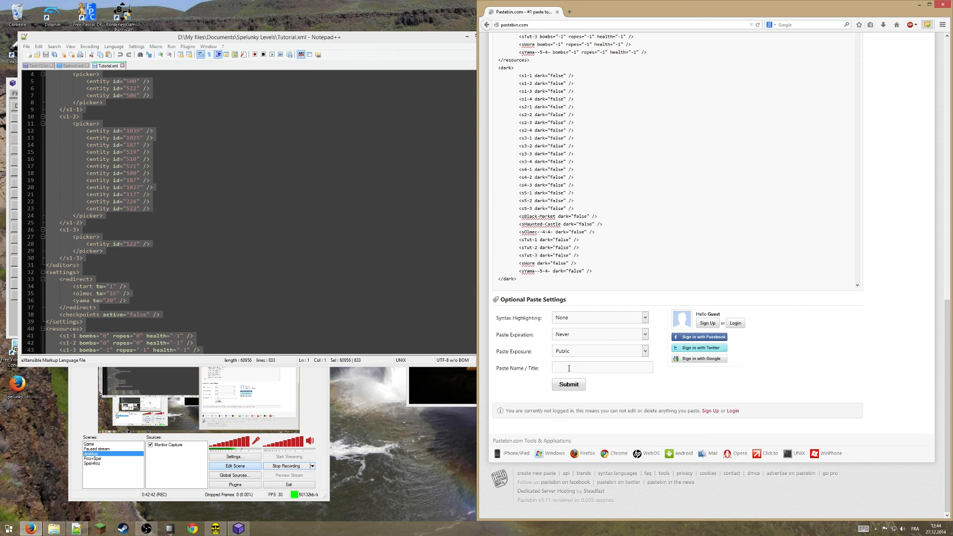
type("T")
type("My vid")
type("eo to")
type("torial level")
left_click(580, 388)
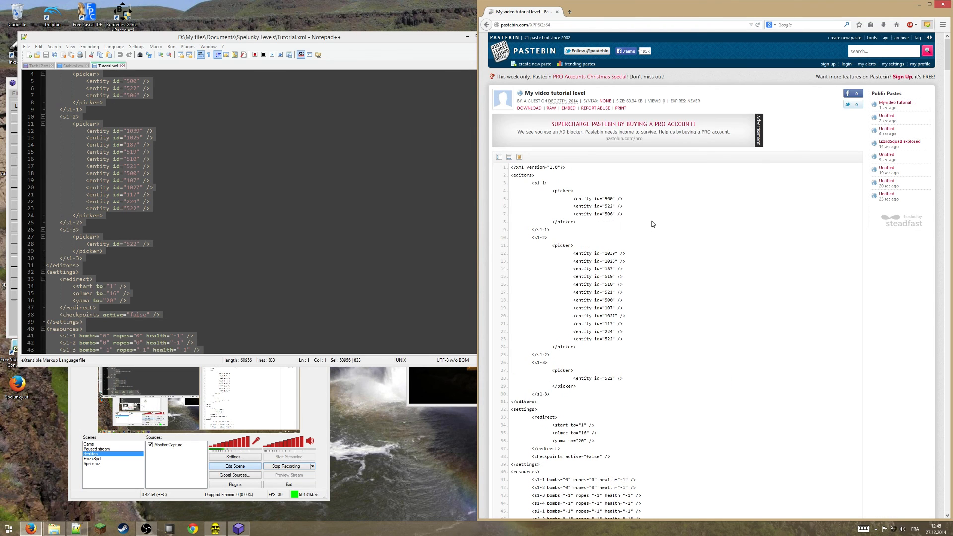
- Select the paste's entire level code on the Pastebin page, from the XML header to the closing chunks tag
scroll(546, 179, "down", 2)
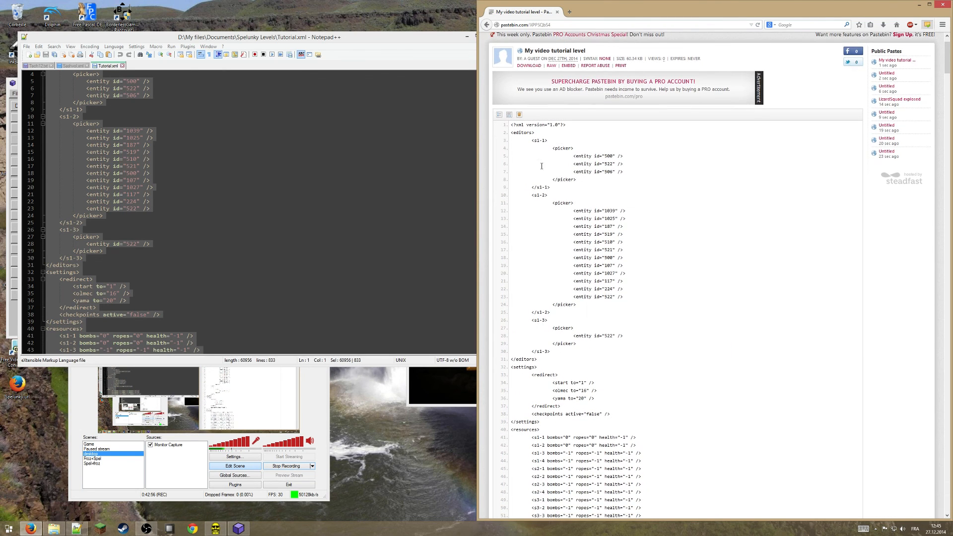
left_click_drag(511, 125, 600, 519)
scroll(600, 345, "down", 12)
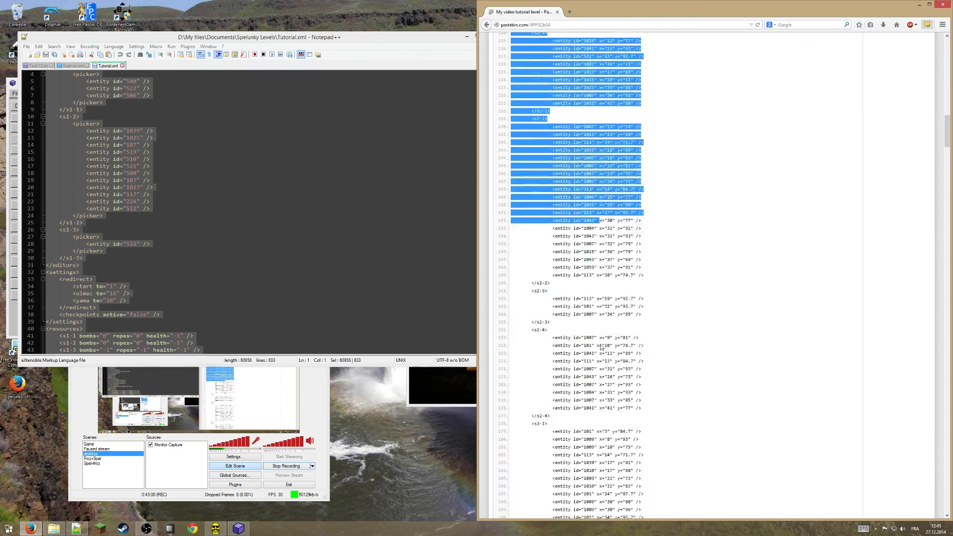
scroll(601, 343, "down", 20)
left_click_drag(600, 344, 644, 302)
scroll(603, 348, "down", 20)
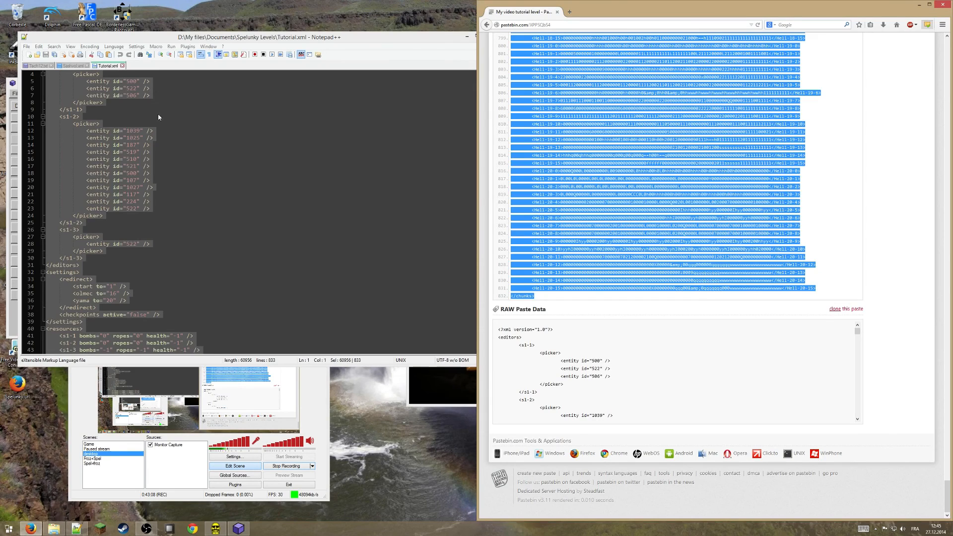
- Open a blank document in Notepad (Bloc-notes) and paste the copied level code into it
left_click(159, 152)
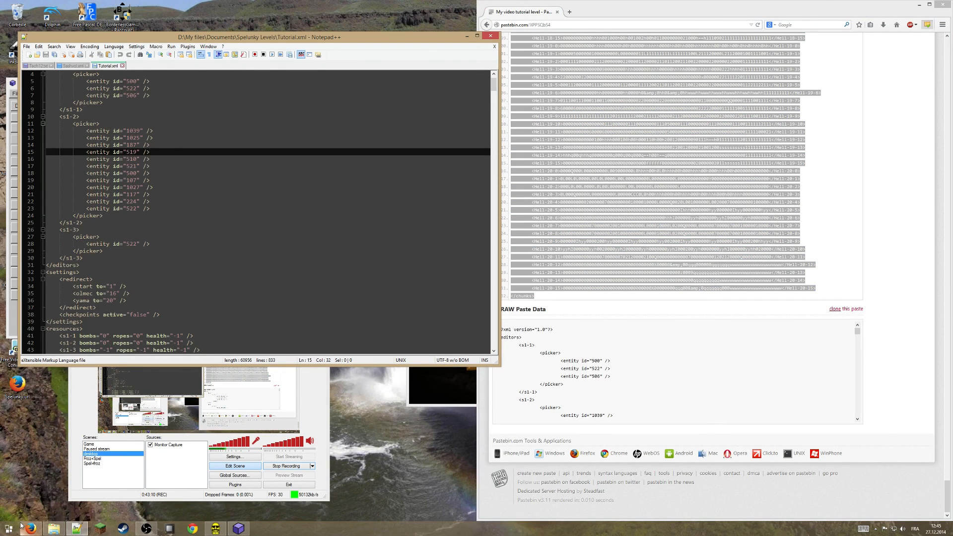
left_click(19, 525)
type("blo")
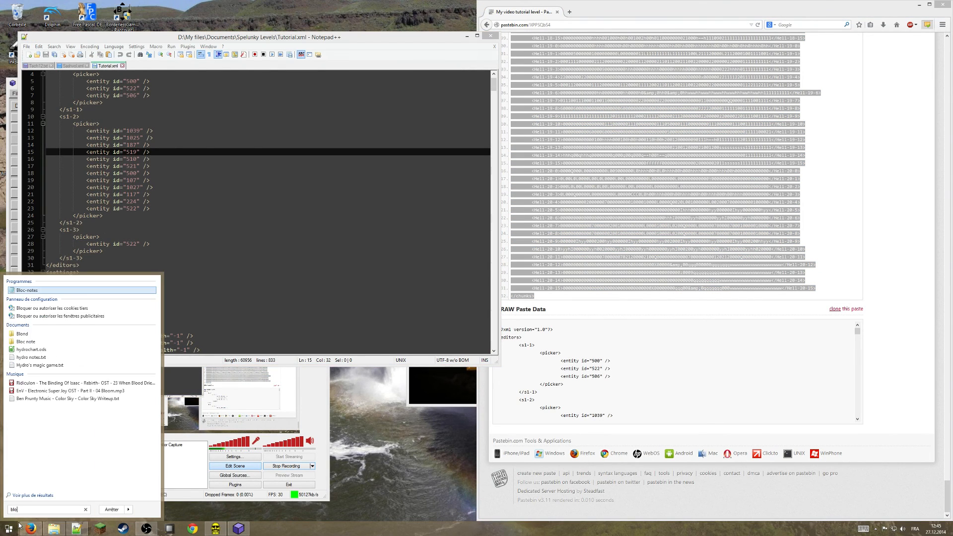
key("Return")
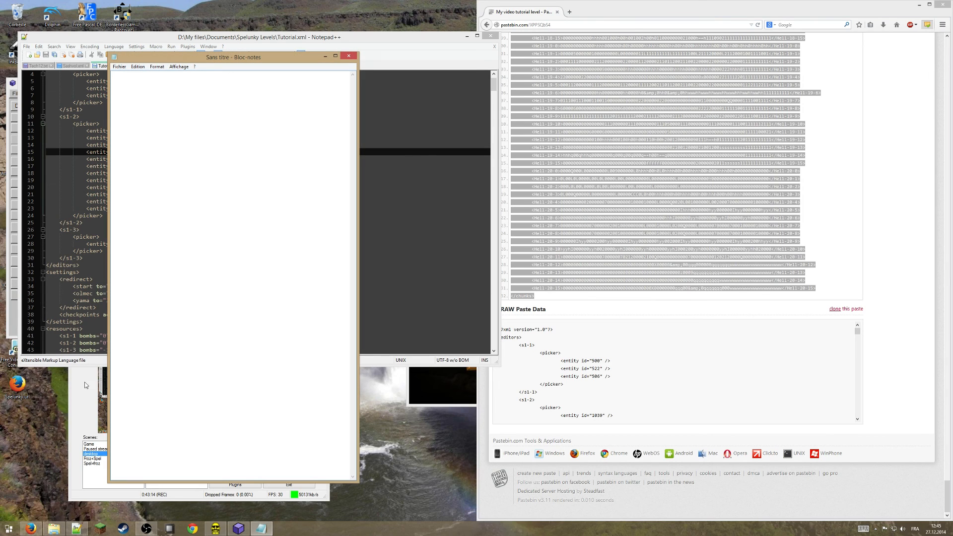
key("ctrl+v")
- Save the document as Pastebinpast.txt in the Spelunky Levels folder under Documents, and close Notepad
left_click(120, 65)
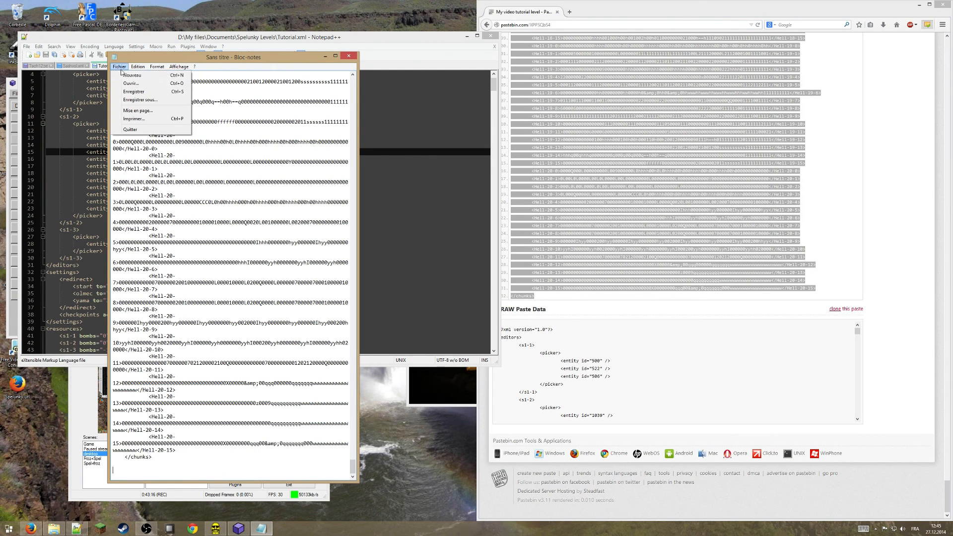
left_click(142, 102)
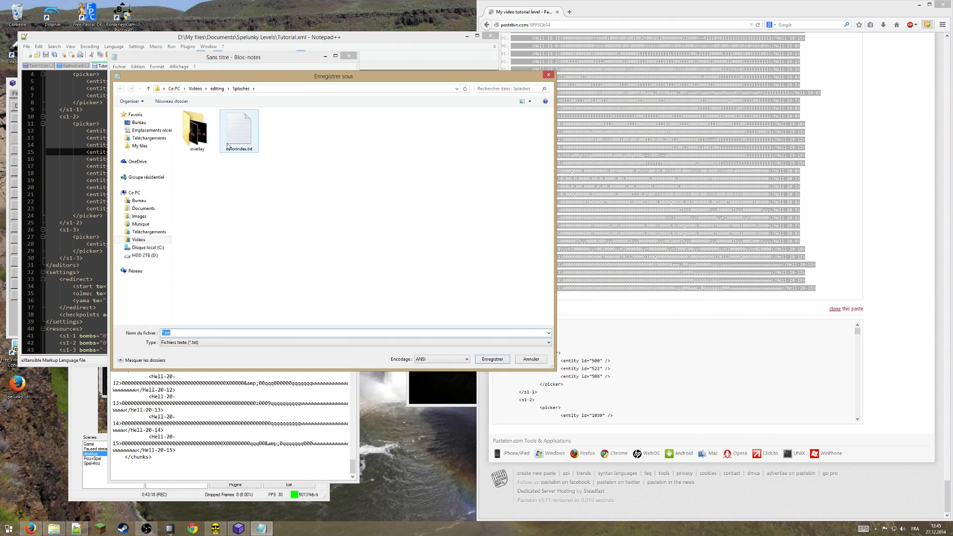
left_click(155, 210)
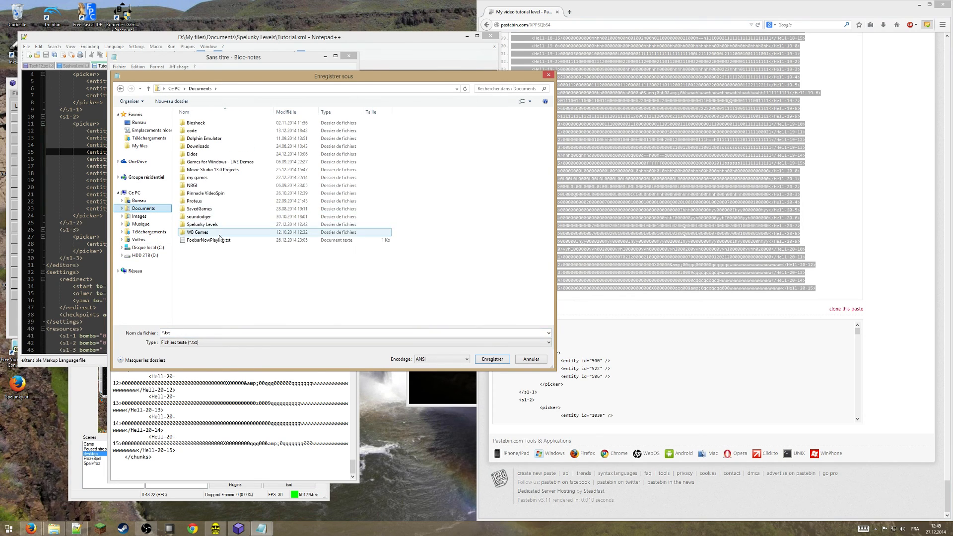
left_click(218, 226)
double_click(219, 226)
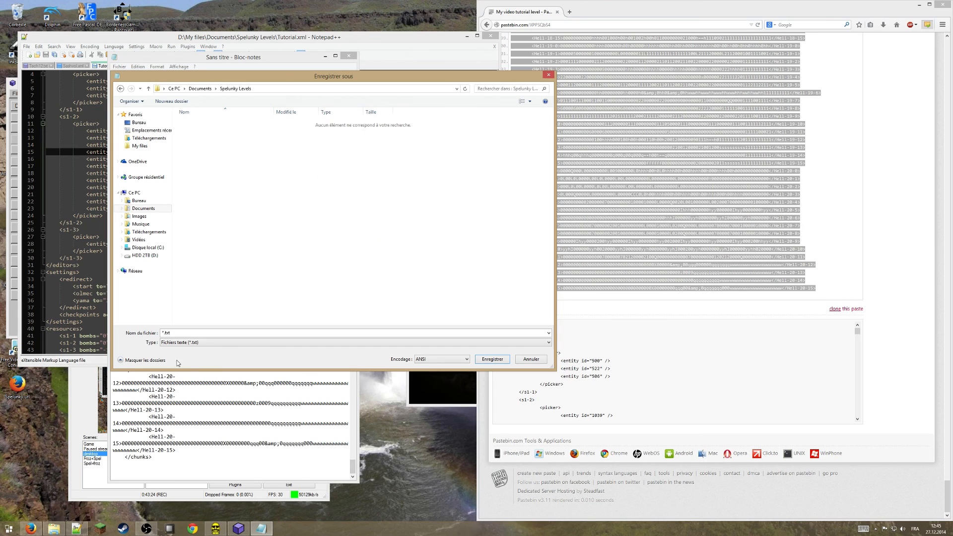
left_click(166, 332)
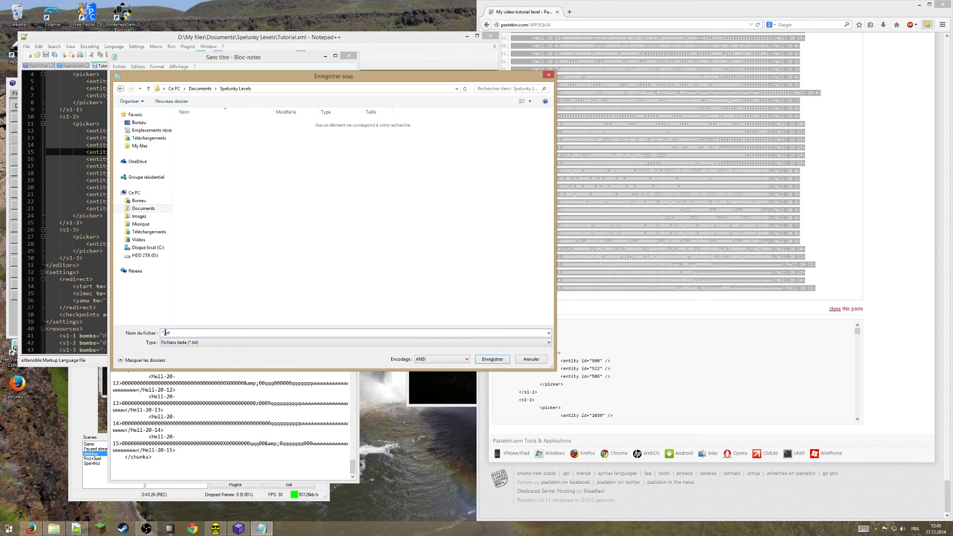
type("Web")
key("BackSpace")
type("Pastebinpast")
key("Return")
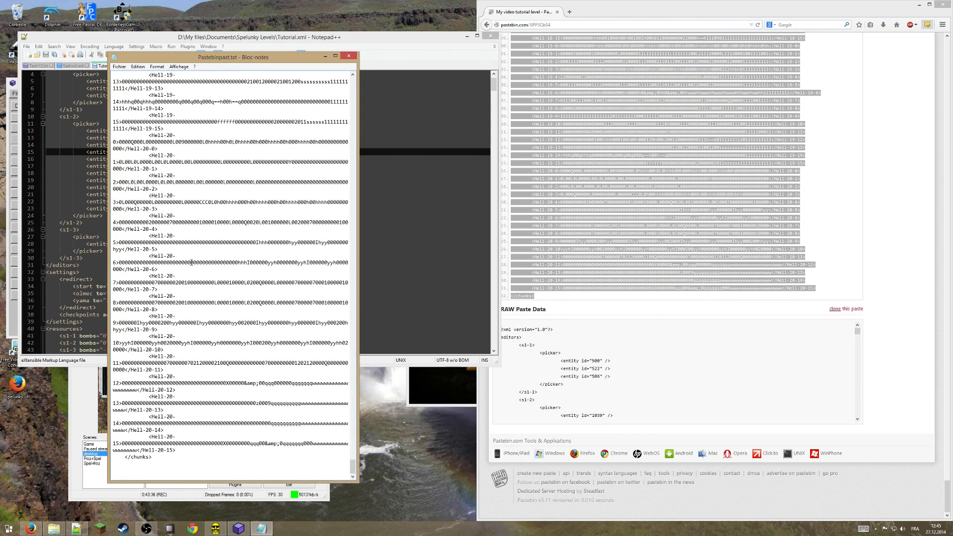
left_click(349, 57)
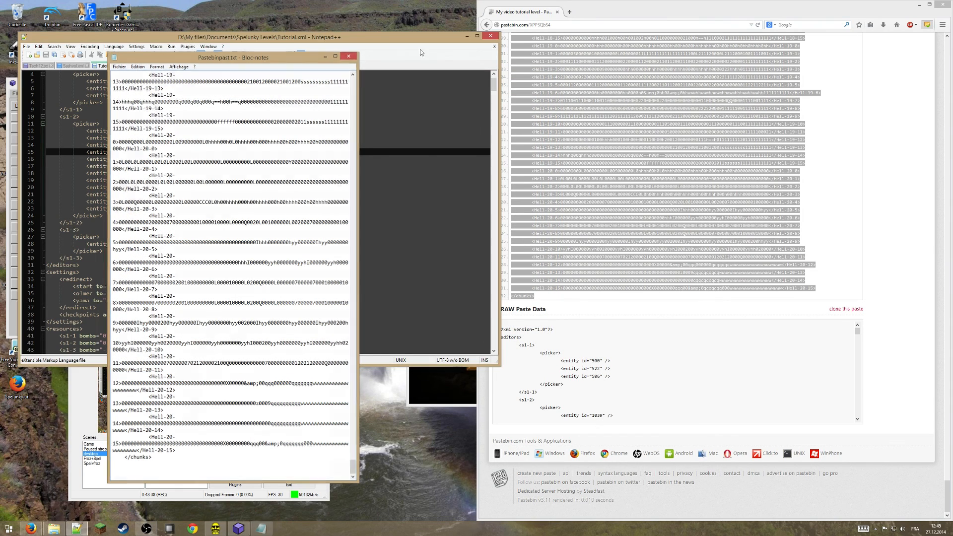
- Minimize Notepad++ and open Pastebinpast.txt as the level pack in the Spelunky Level Editor
left_click(466, 36)
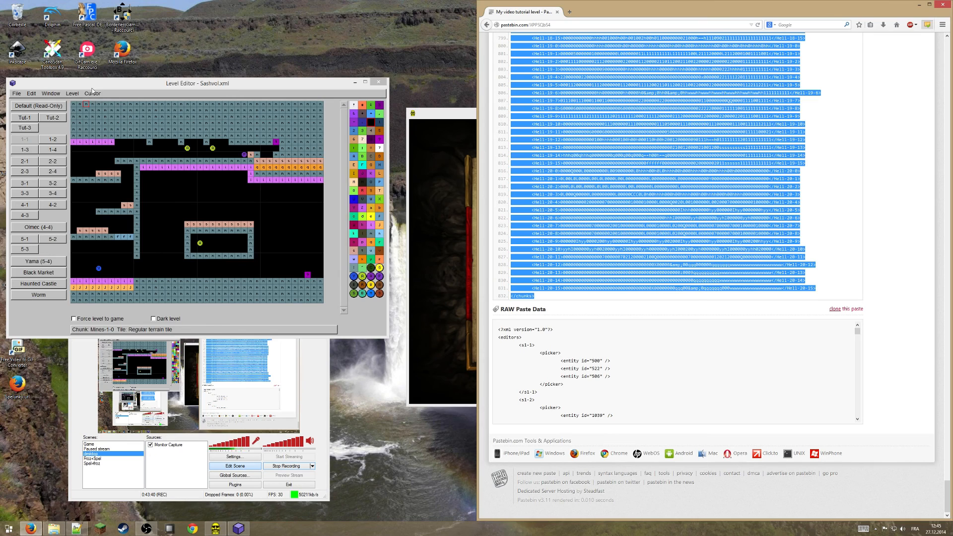
left_click(16, 93)
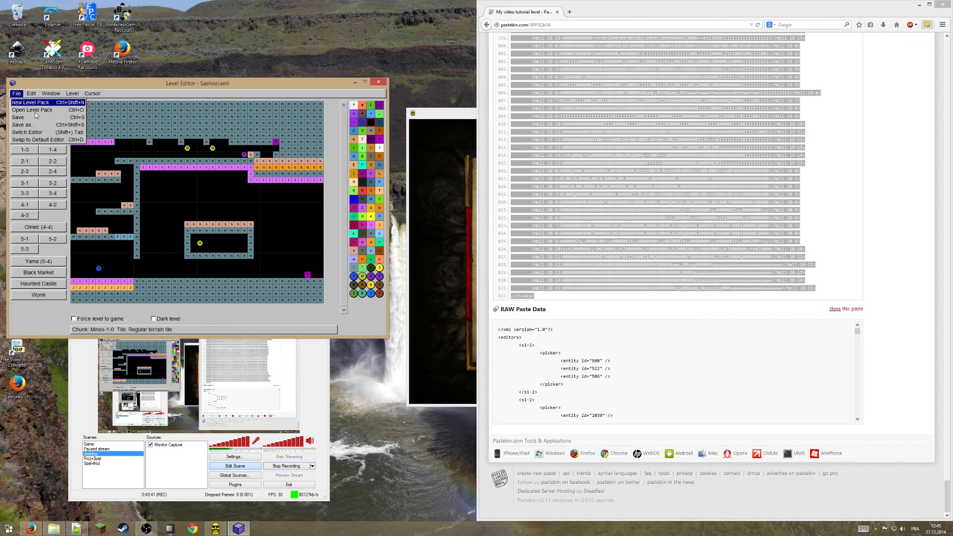
left_click(62, 112)
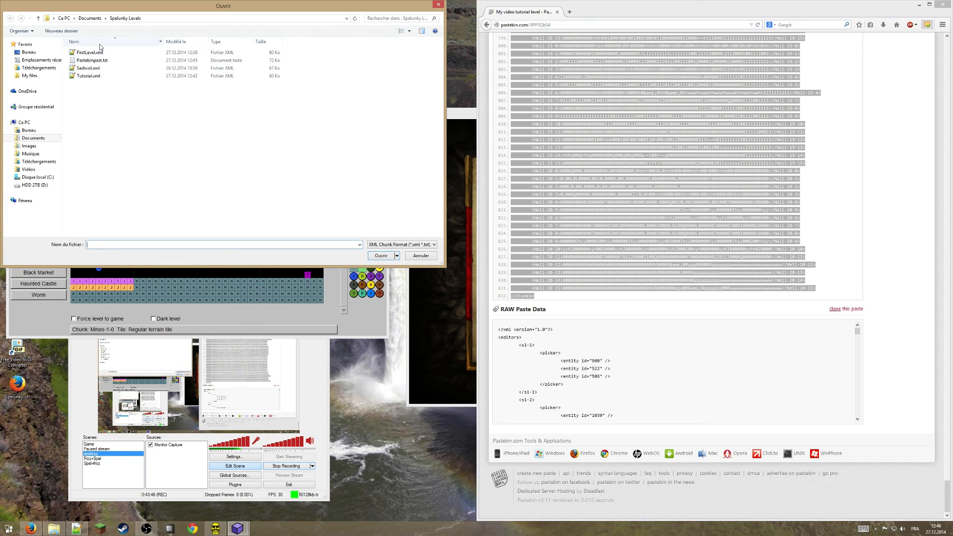
double_click(91, 60)
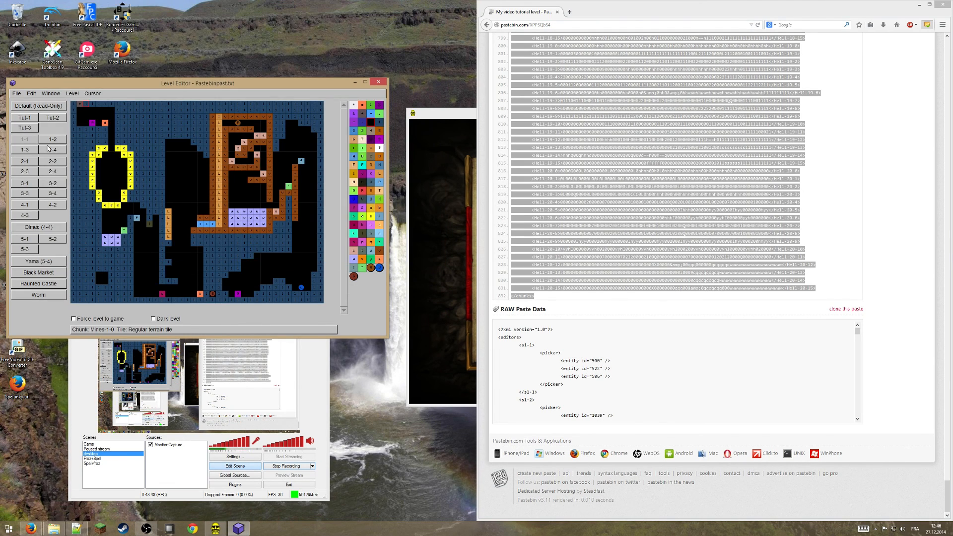
- Look through levels 1-1 to 1-4 of the loaded pack, finishing on level 1-3
left_click(37, 150)
left_click(45, 150)
left_click(34, 149)
left_click(33, 141)
left_click(44, 141)
left_click(28, 150)
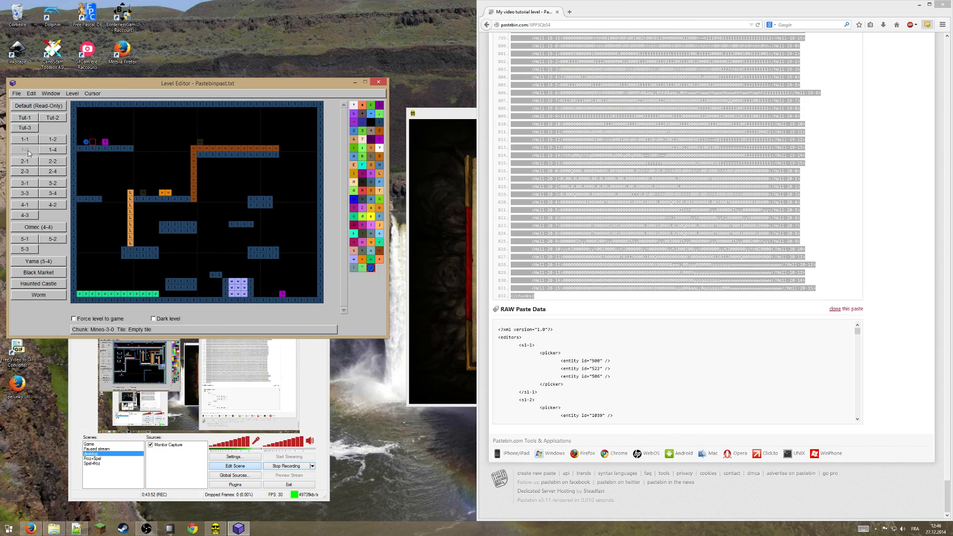
left_click(493, 201)
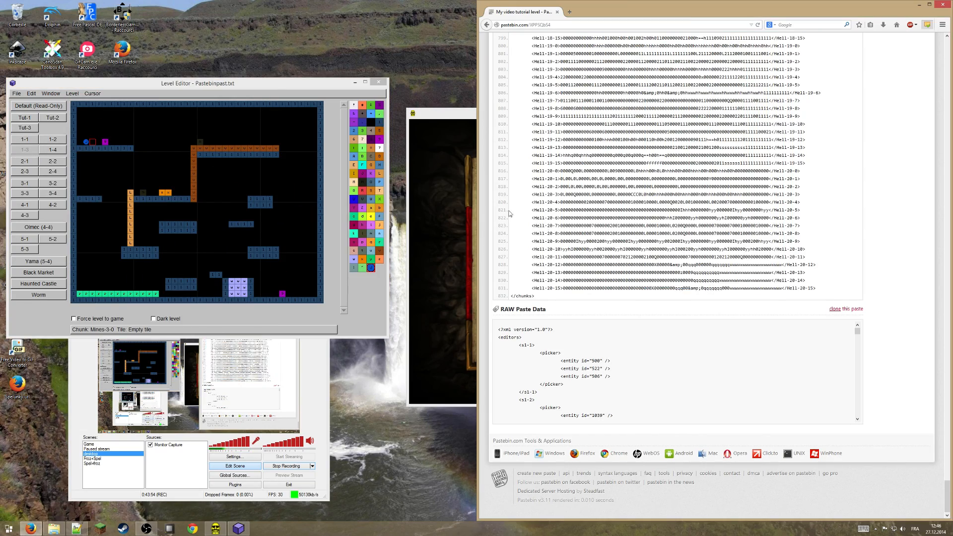
scroll(493, 202, "up", 20)
scroll(567, 261, "up", 20)
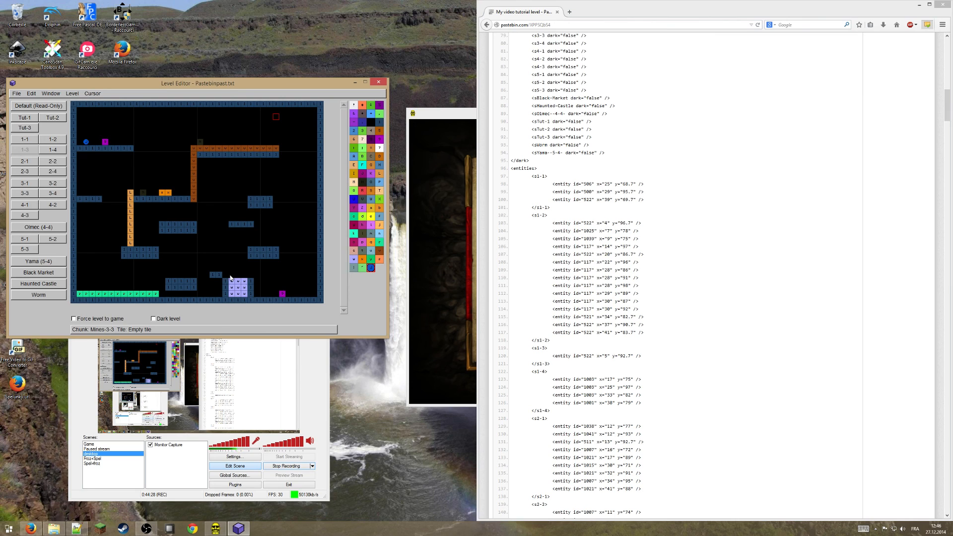
left_click_drag(229, 279, 253, 279)
left_click_drag(223, 271, 228, 277)
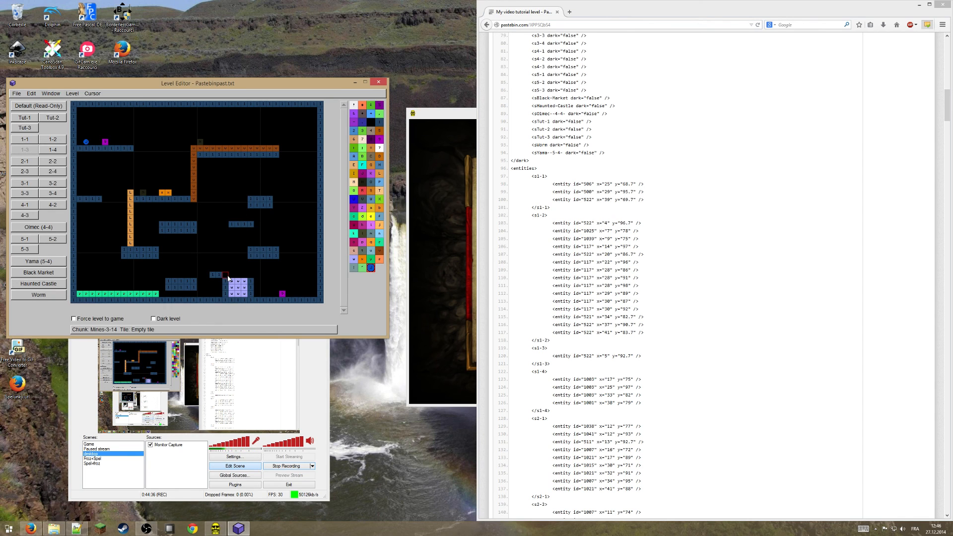